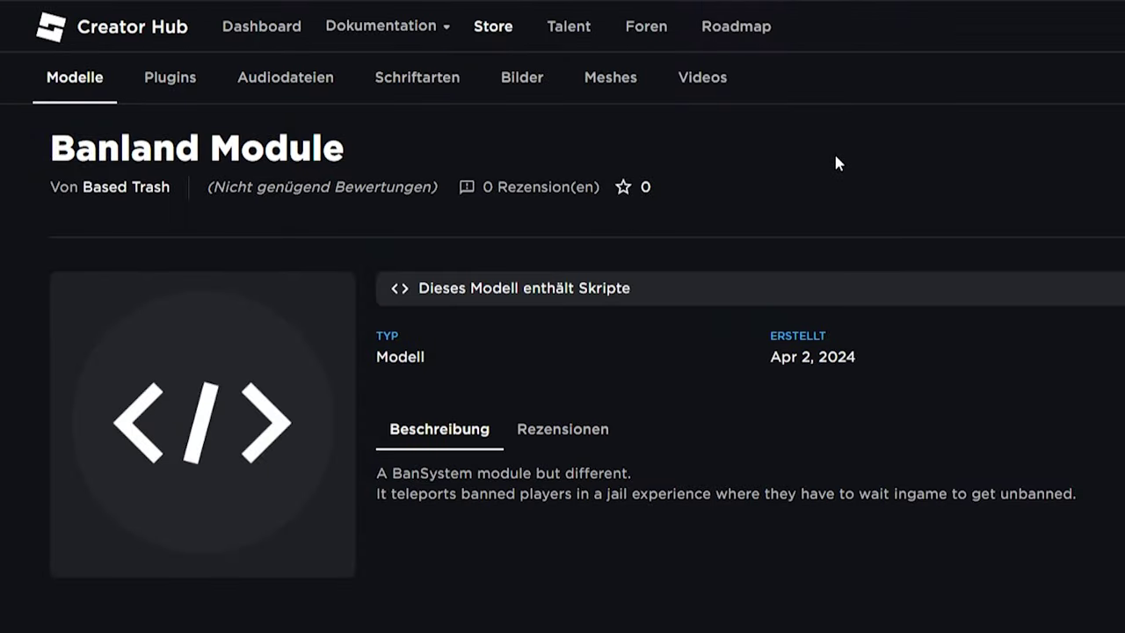
- Open Studio from the Banland Module store page and insert Banland Module from the saved models, accepting the script notice
drag(51, 148, 345, 151)
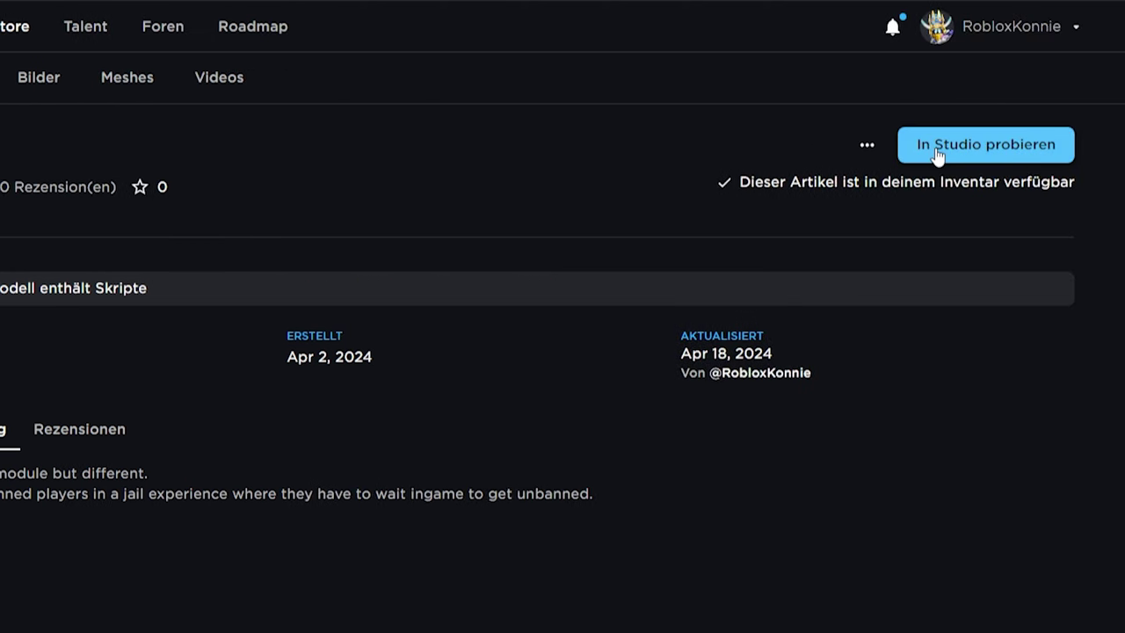
click(937, 153)
key(w)
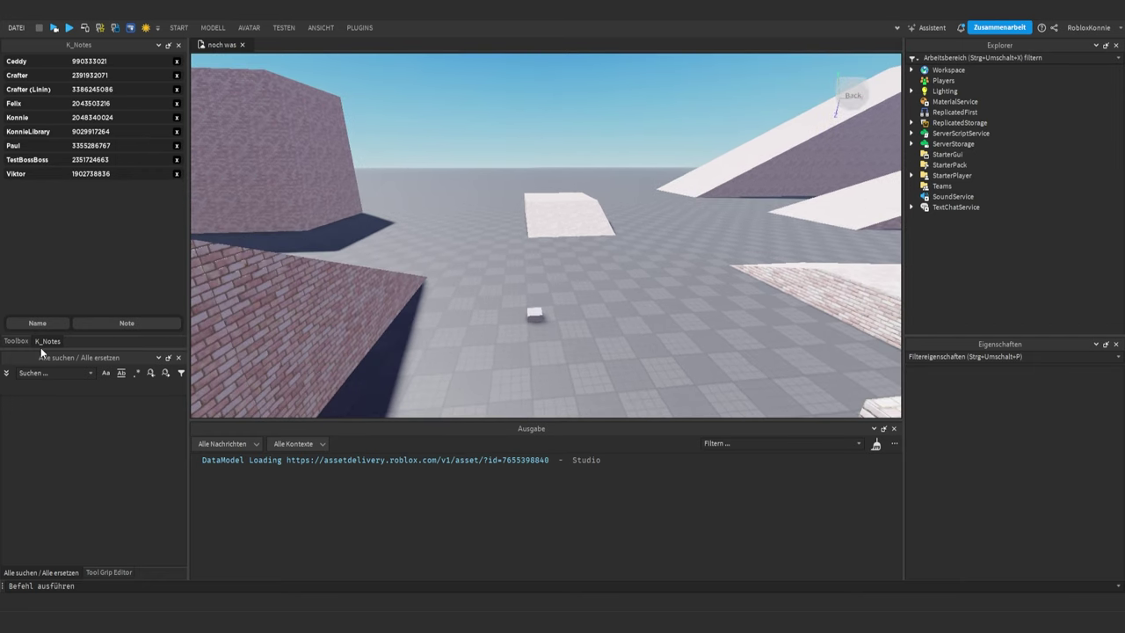
click(16, 341)
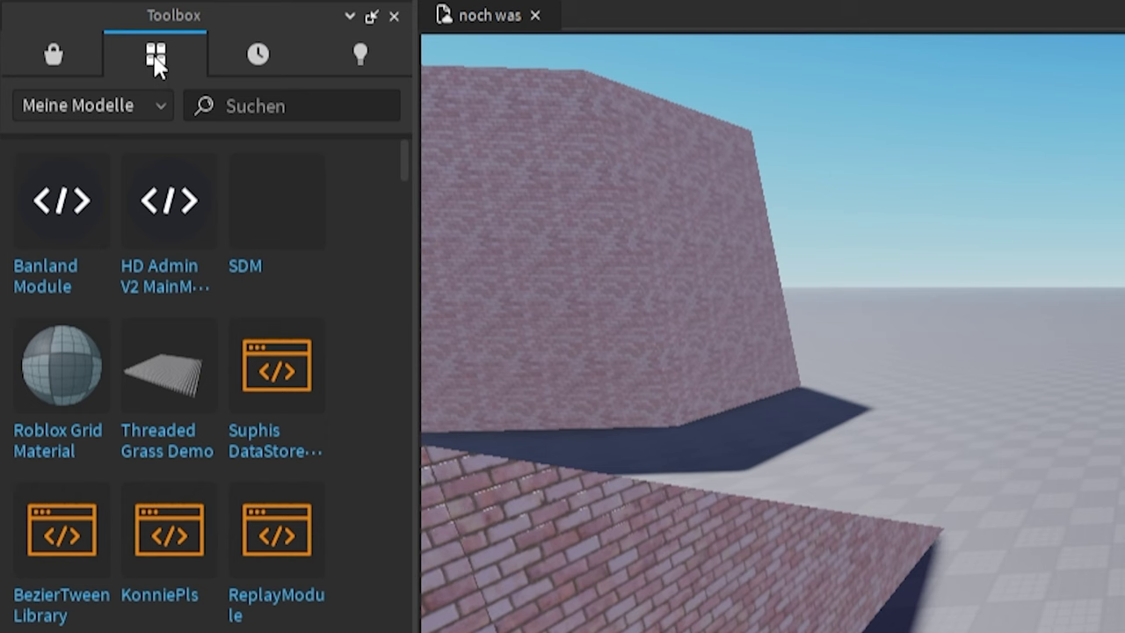
mouse_move(60, 213)
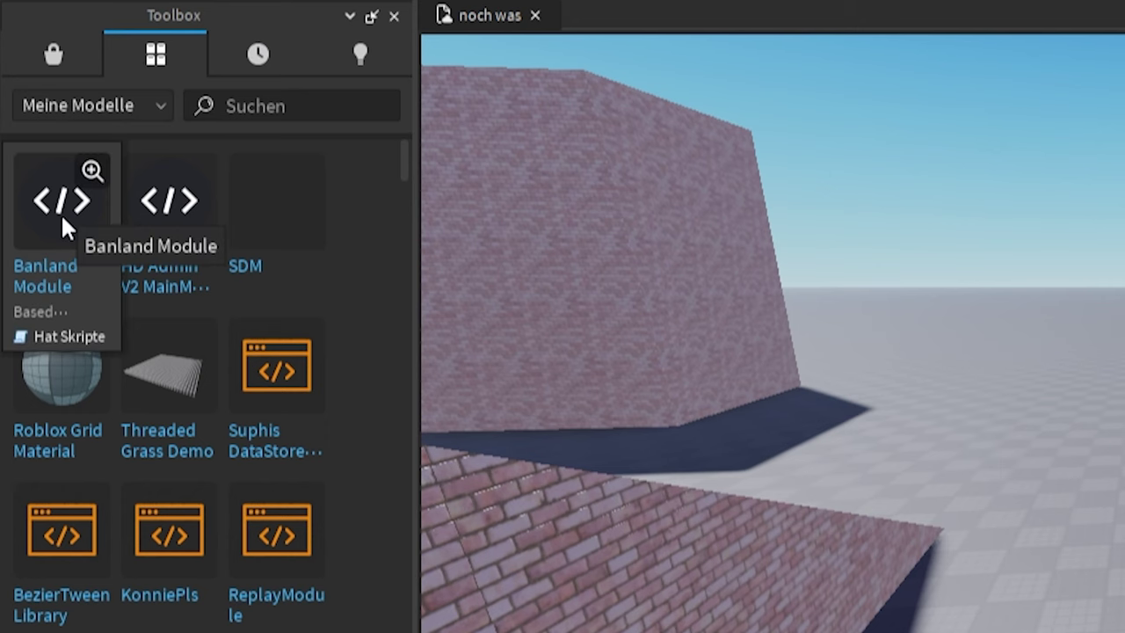
click(61, 213)
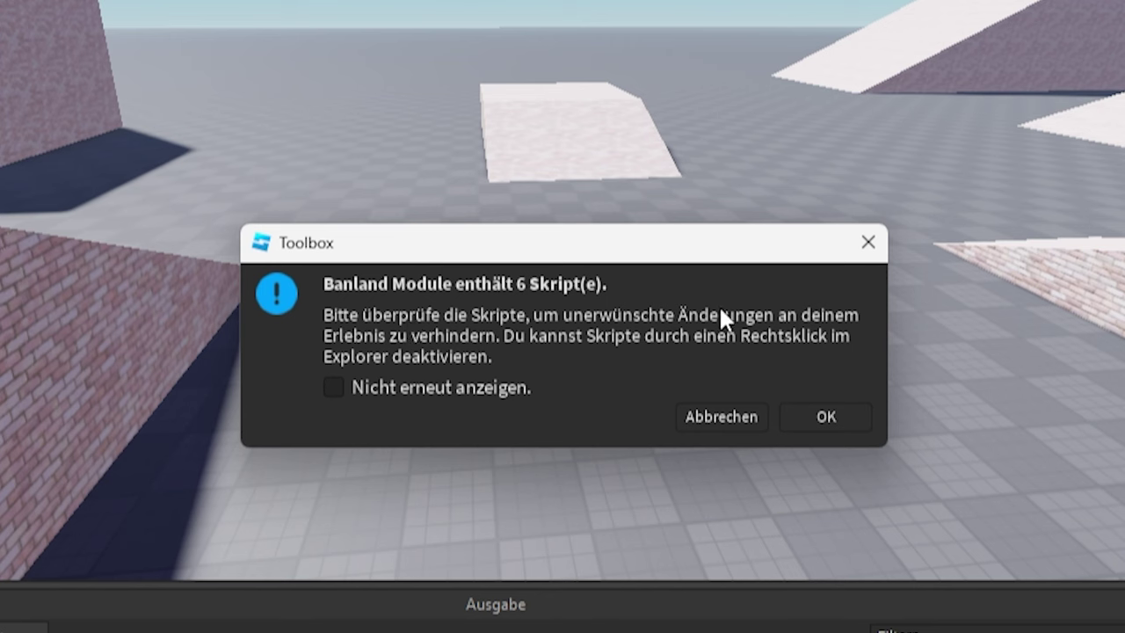
click(824, 416)
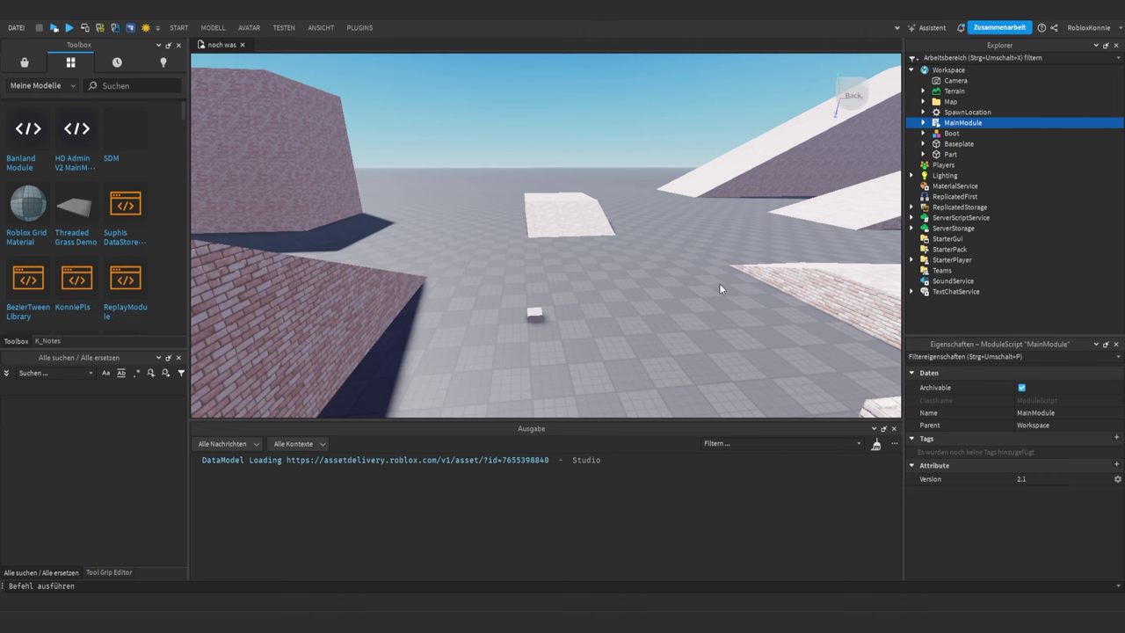
- Move MainModule from Workspace into ServerScriptService
key(d)
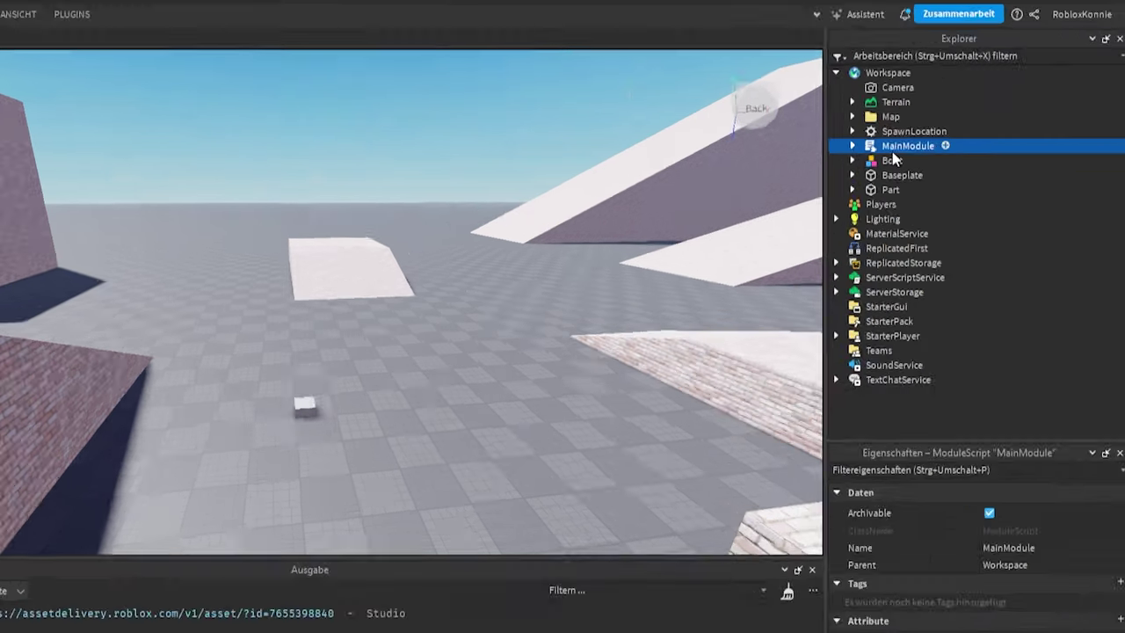
drag(960, 123, 958, 129)
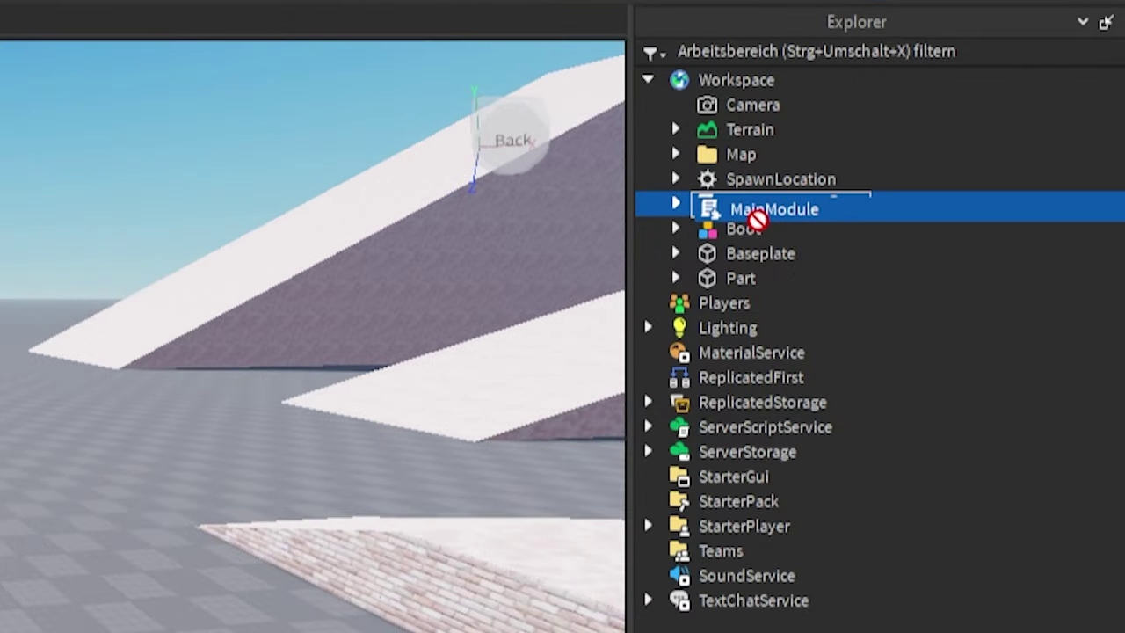
drag(754, 215, 752, 430)
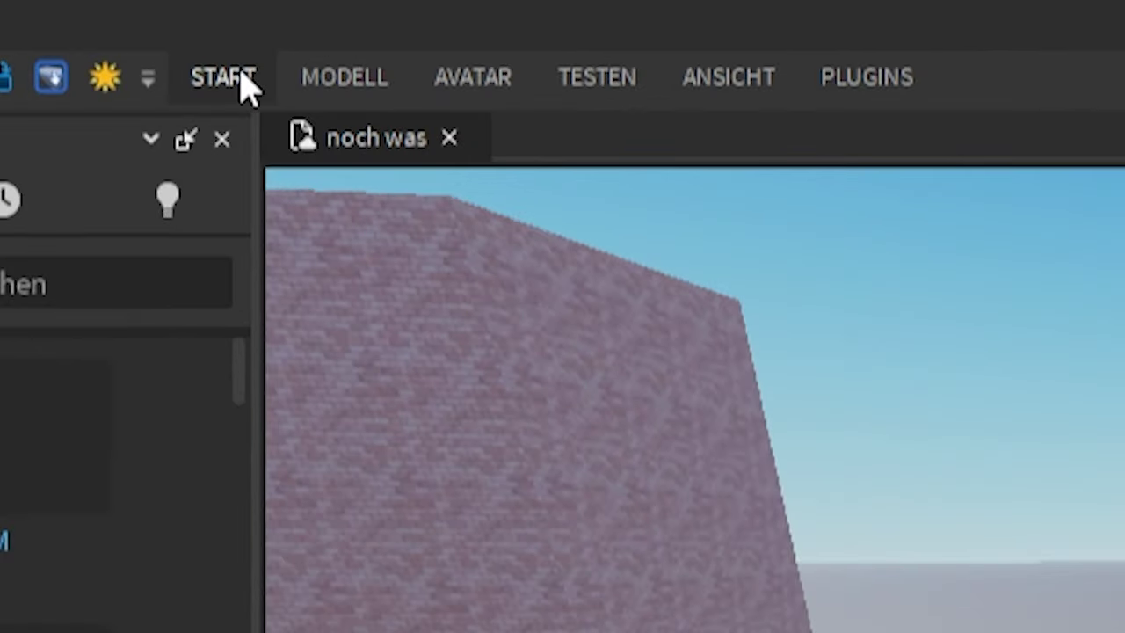
- Allow third-party teleports in the game's security settings and save the settings
click(180, 27)
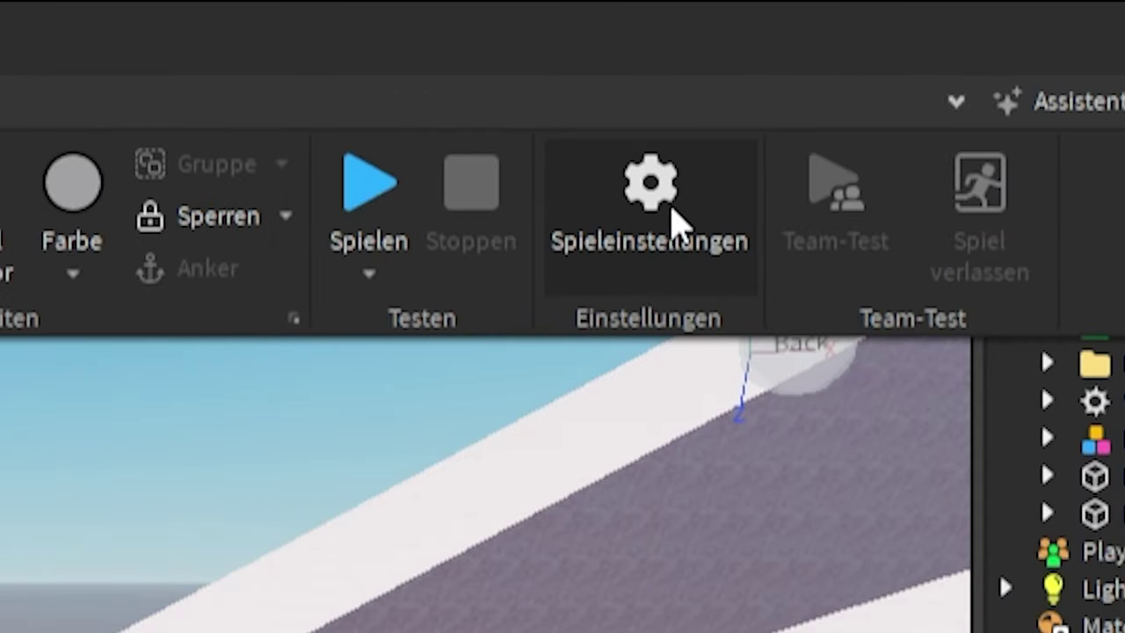
click(670, 221)
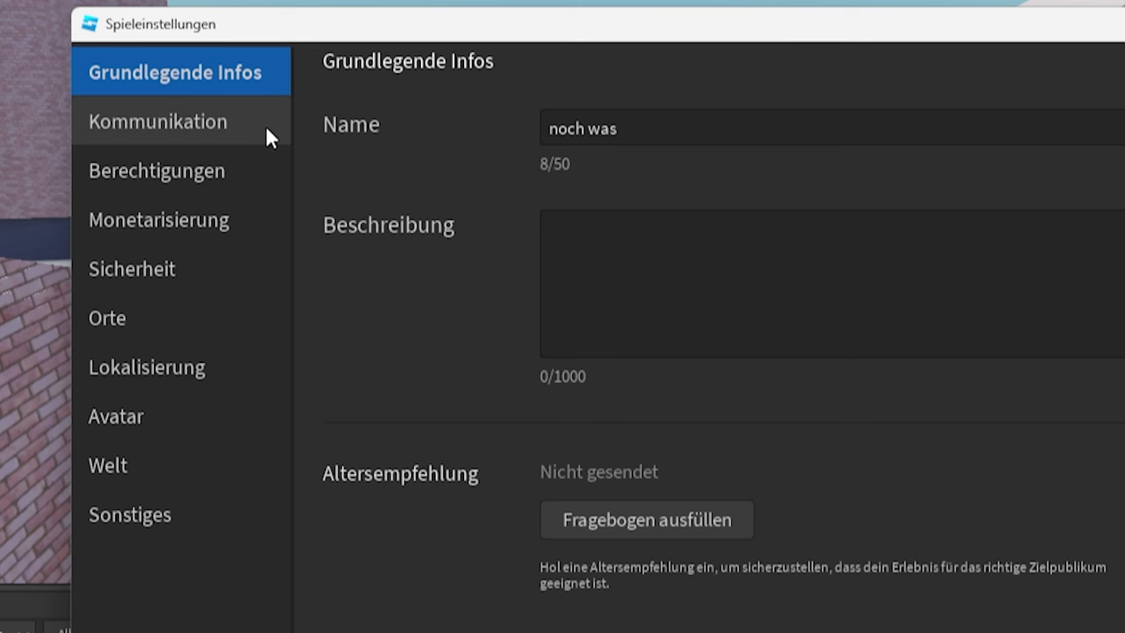
click(152, 259)
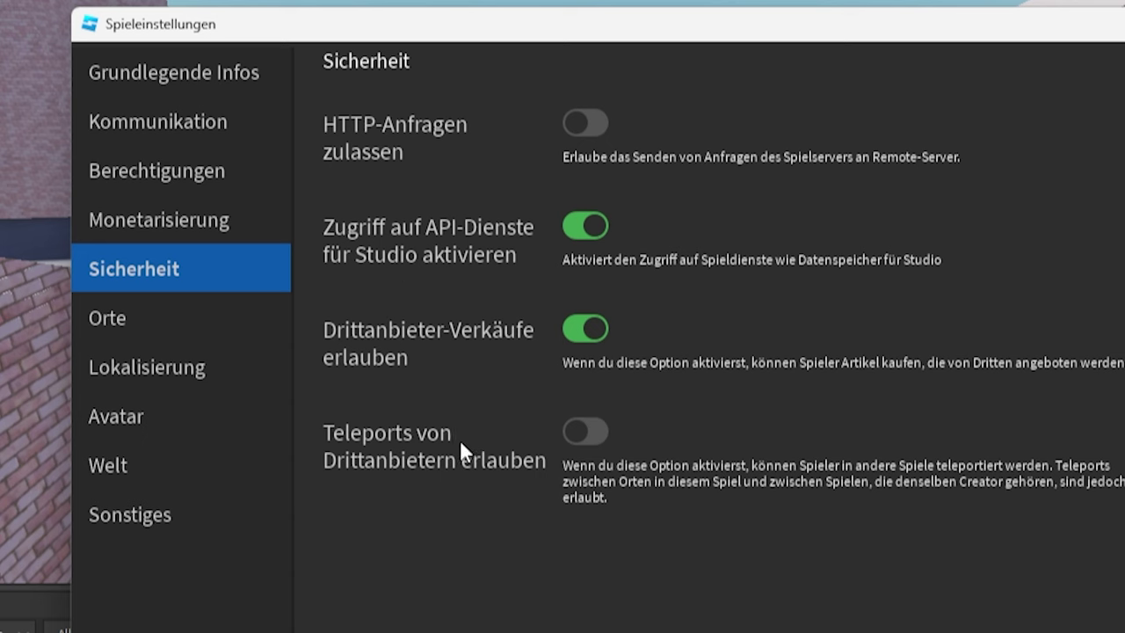
click(584, 432)
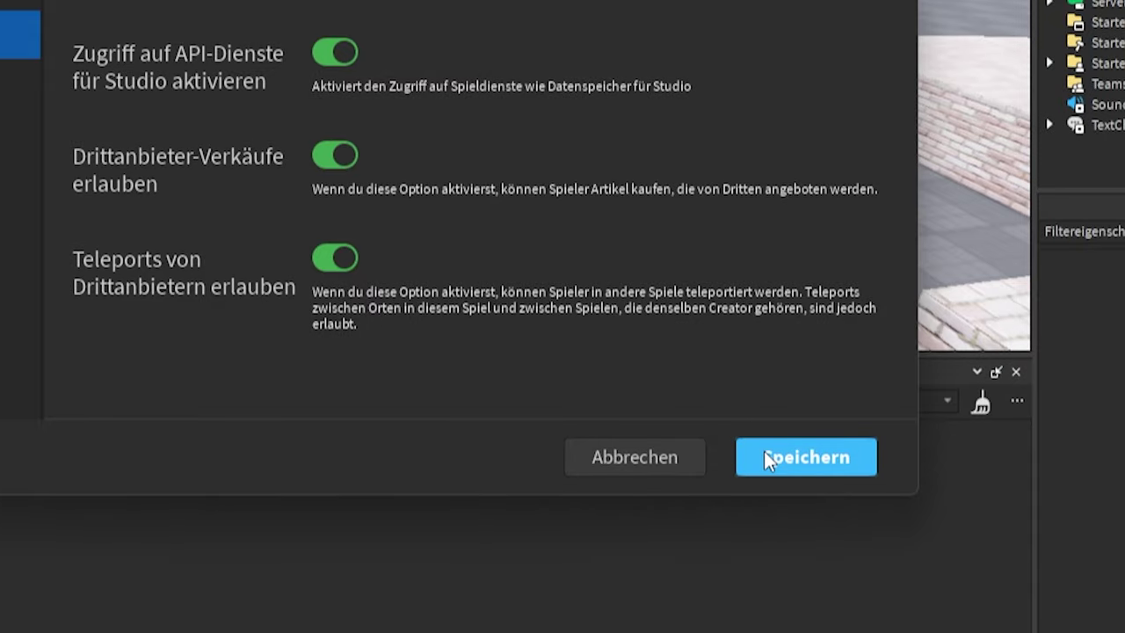
click(848, 532)
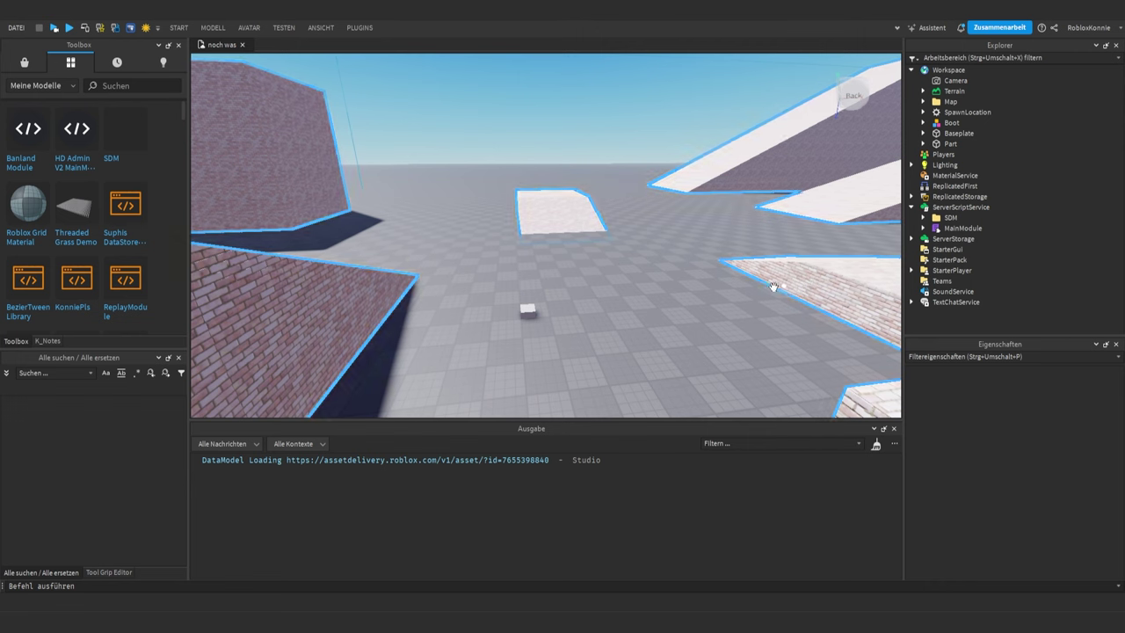
- Expand MainModule in ServerScriptService and look over its Stuff folder, Read Me plis script and Settings module
scroll(708, 308, up, 2)
scroll(709, 304, up, 5)
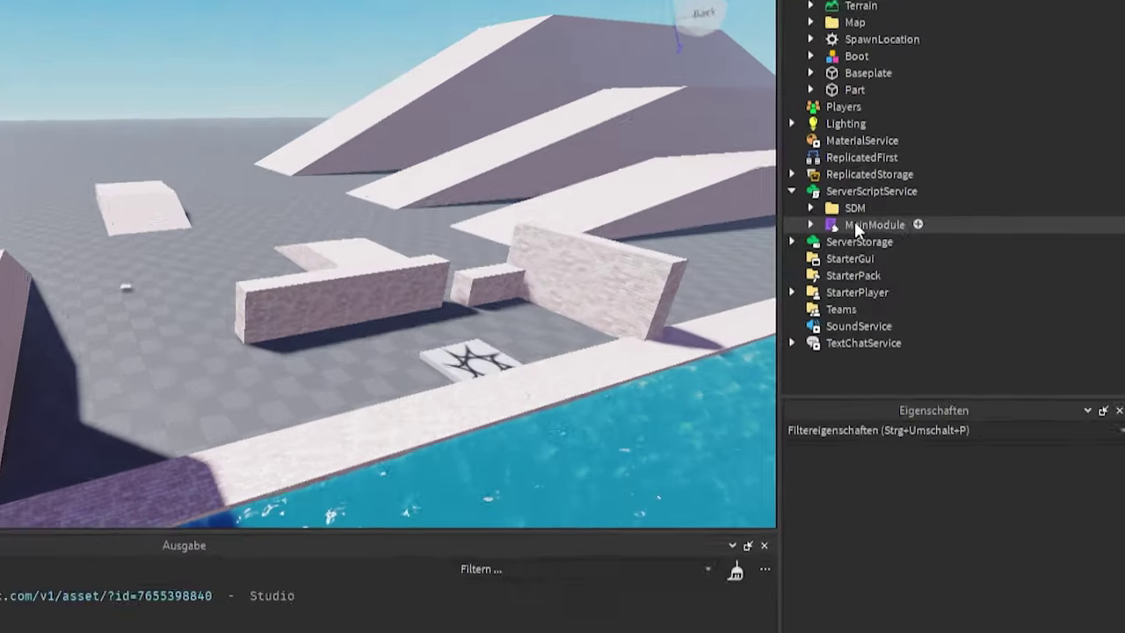
click(855, 227)
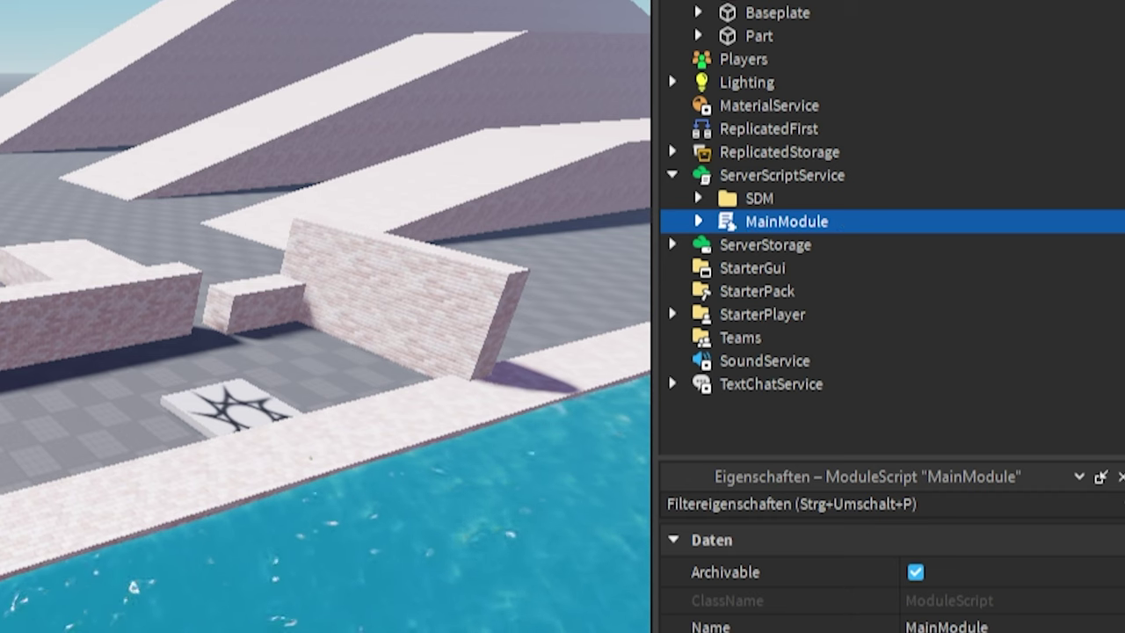
click(698, 221)
click(772, 244)
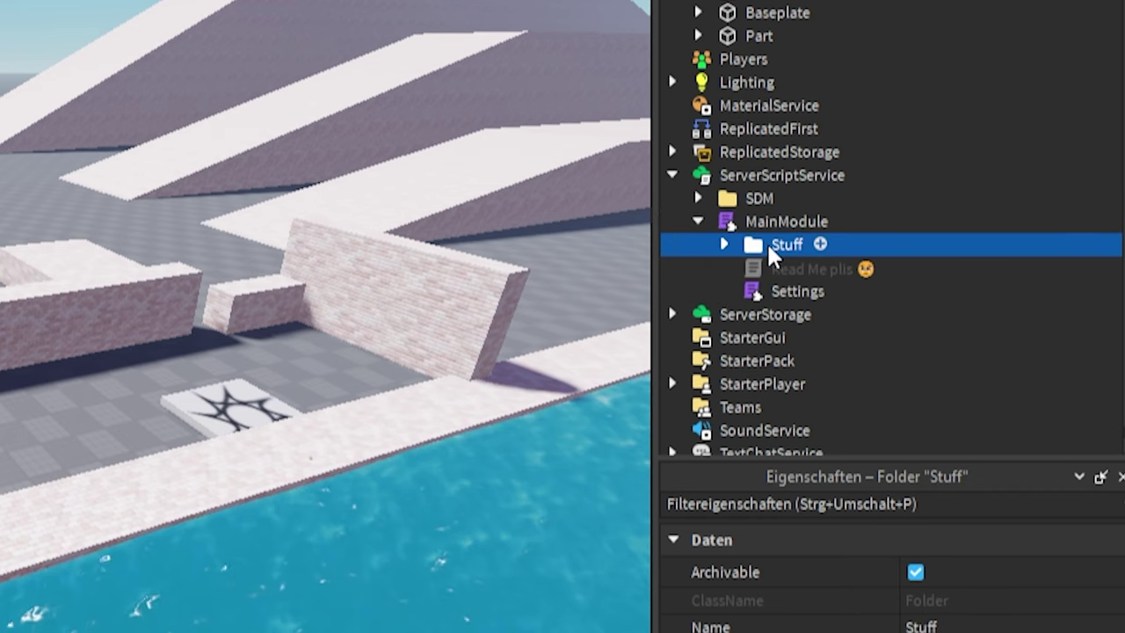
click(775, 269)
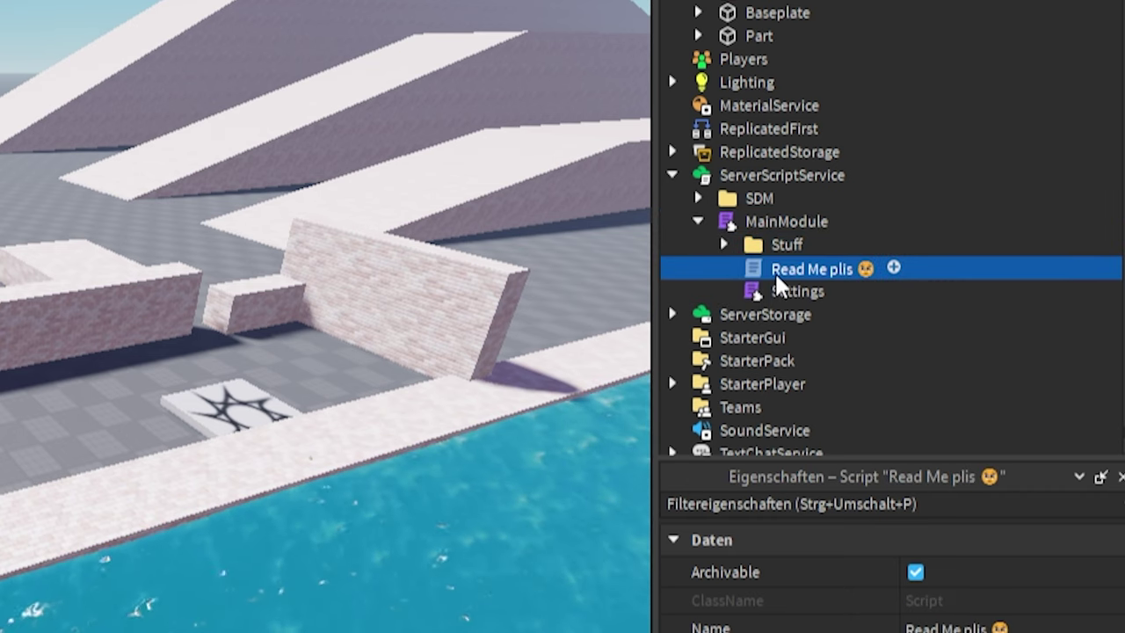
click(786, 290)
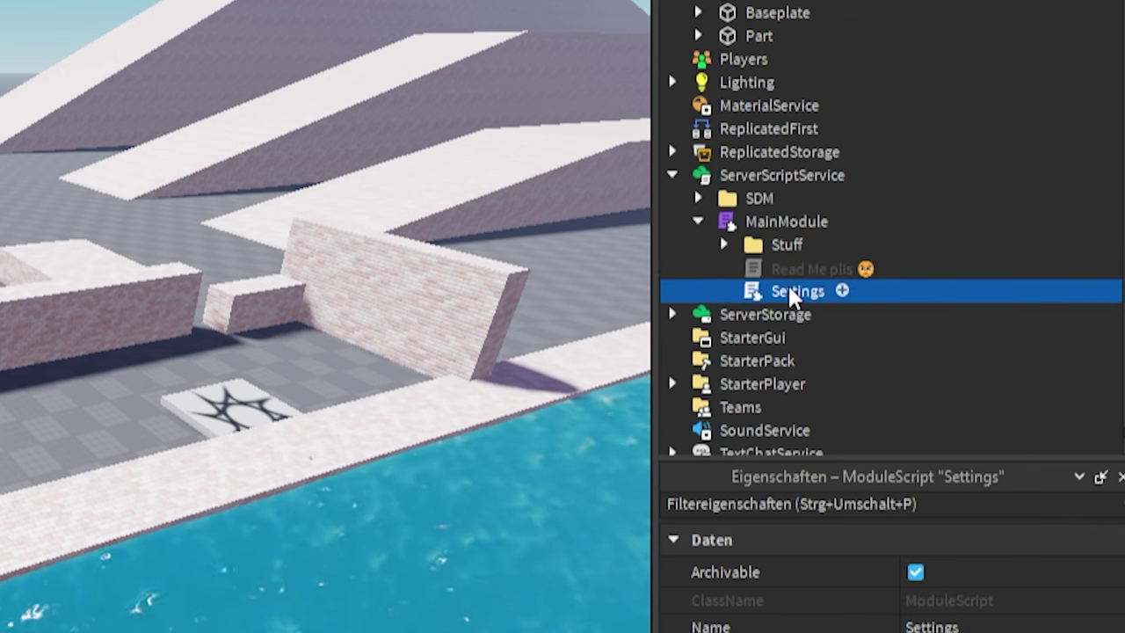
- Open the Read Me plis script and read its info, setup instructions and commands sections
click(780, 267)
double_click(780, 268)
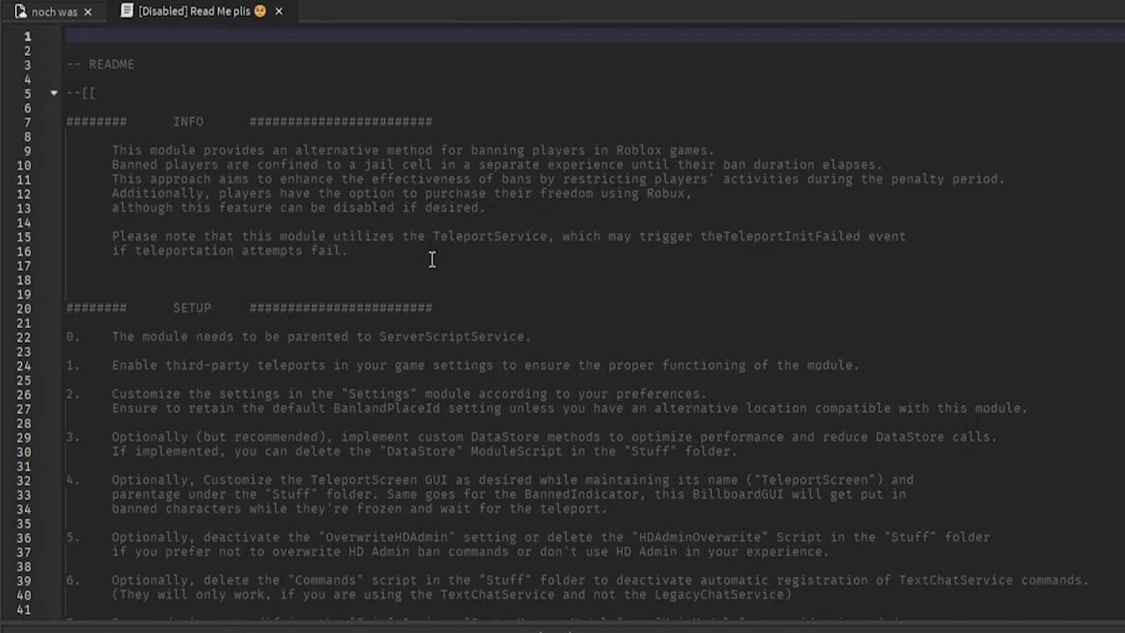
drag(431, 255, 105, 146)
click(352, 188)
scroll(102, 254, down, 2)
drag(102, 253, 665, 254)
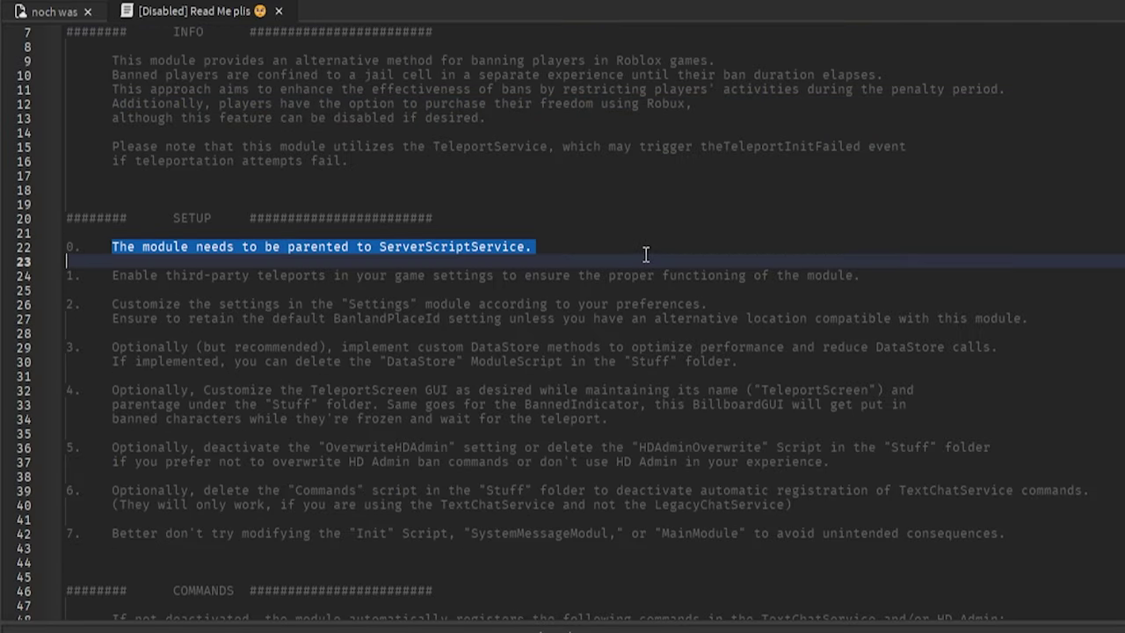
drag(113, 276, 666, 280)
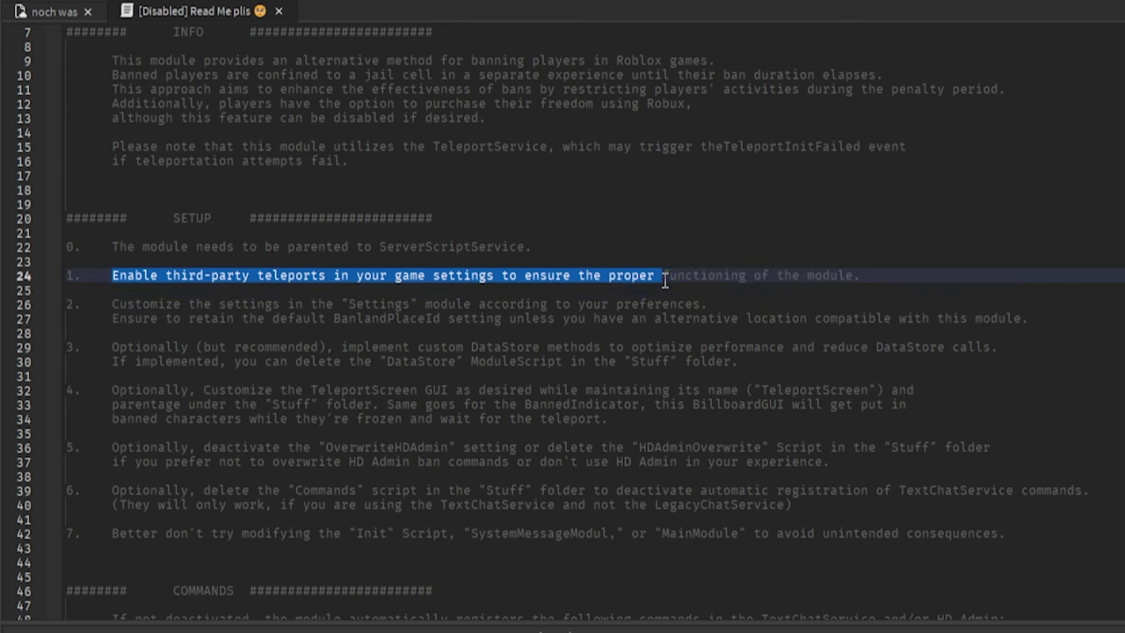
drag(70, 301, 597, 525)
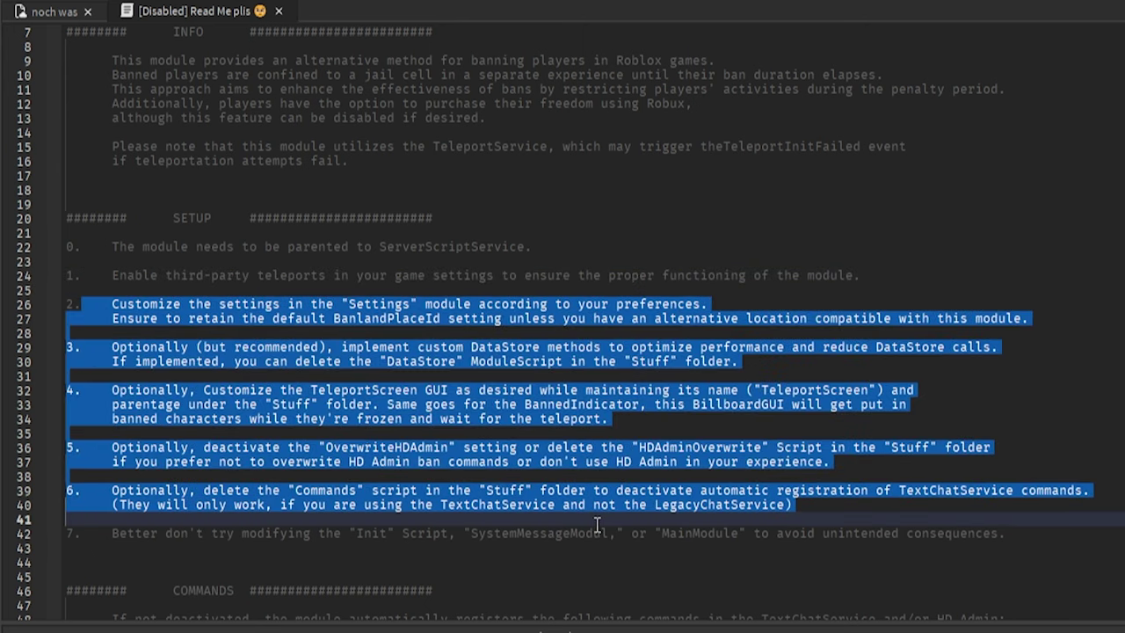
click(243, 532)
drag(180, 532, 772, 534)
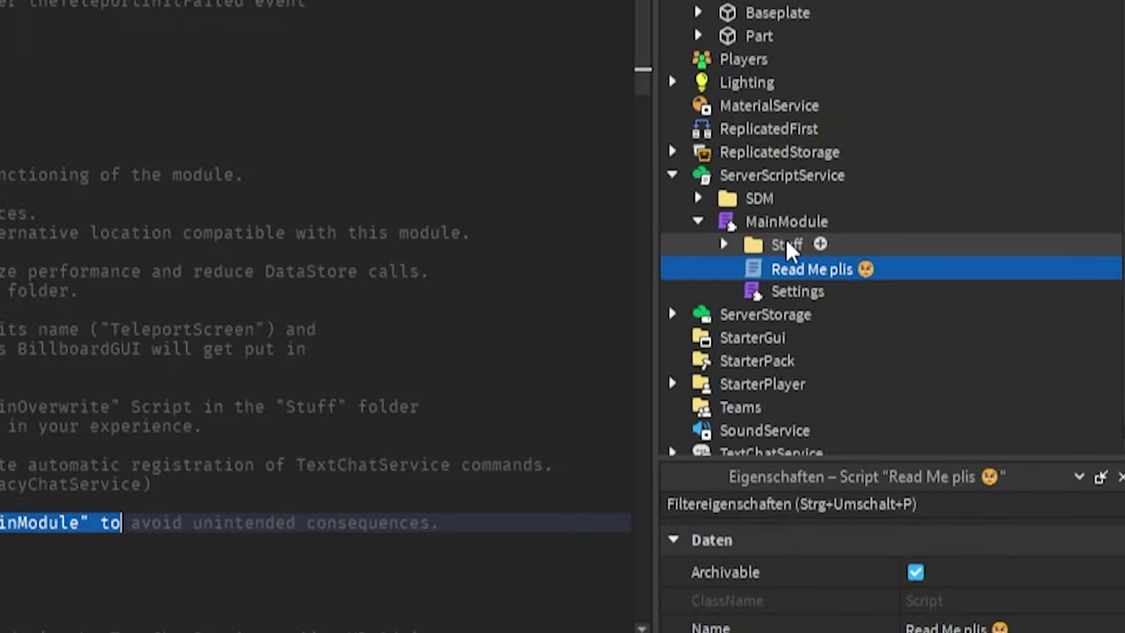
click(785, 239)
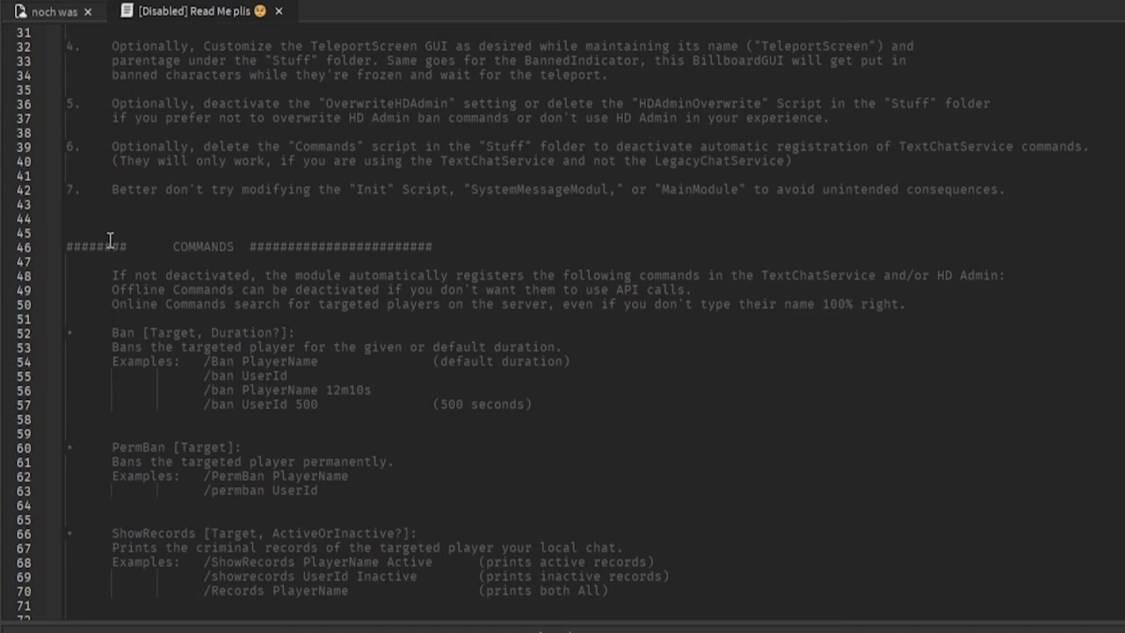
drag(66, 261, 260, 626)
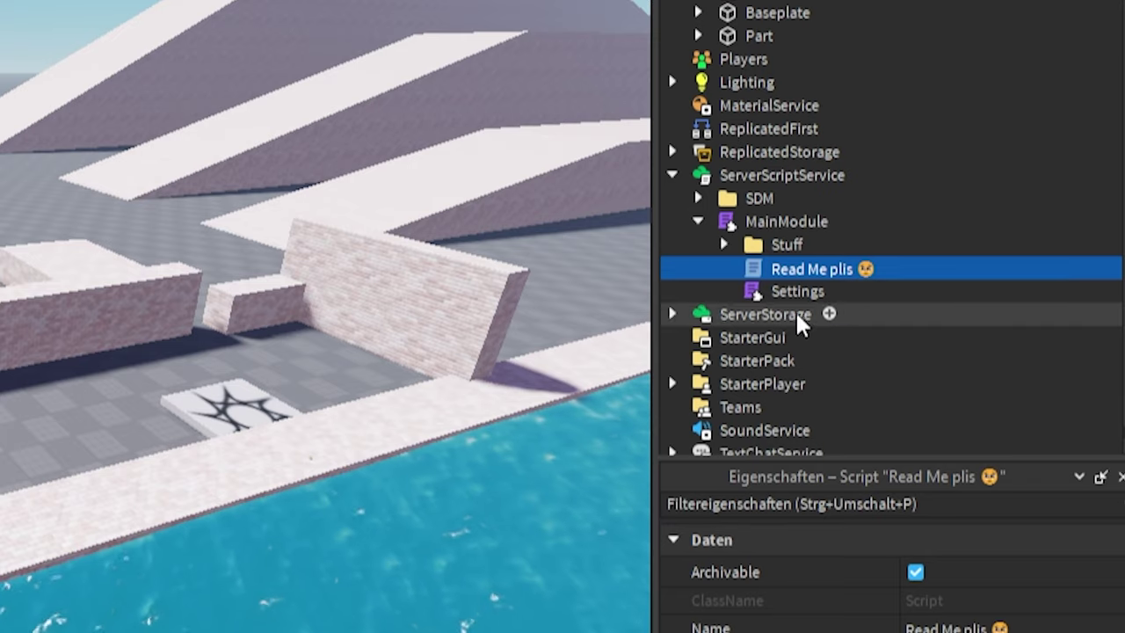
- Open the Settings module script and examine the OverwriteHDAdmin setting
double_click(789, 291)
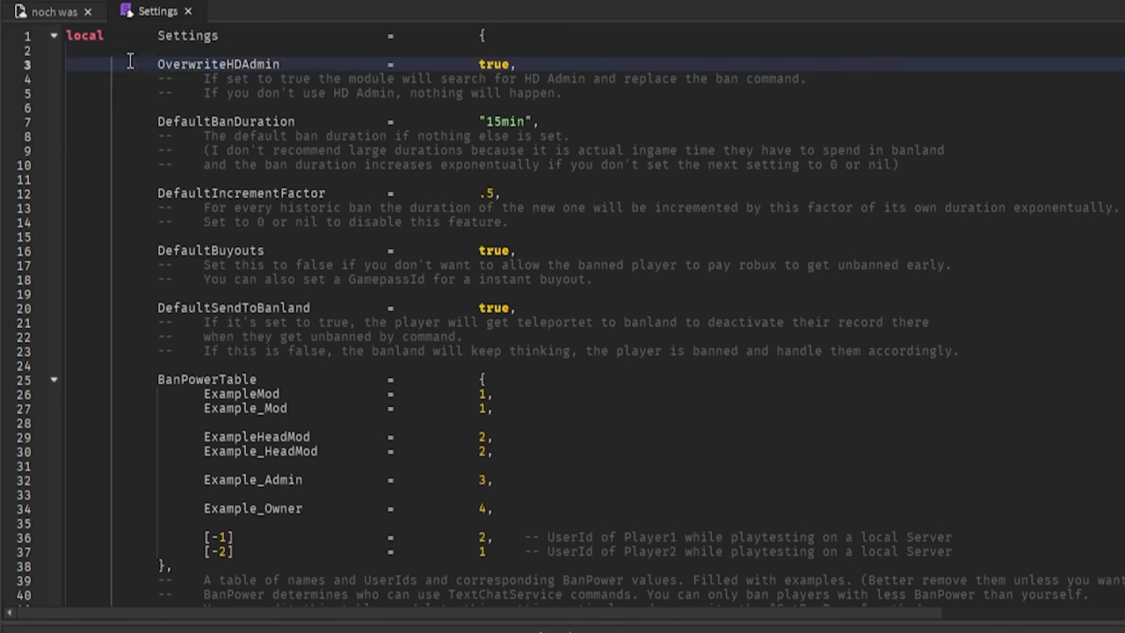
drag(129, 61, 520, 66)
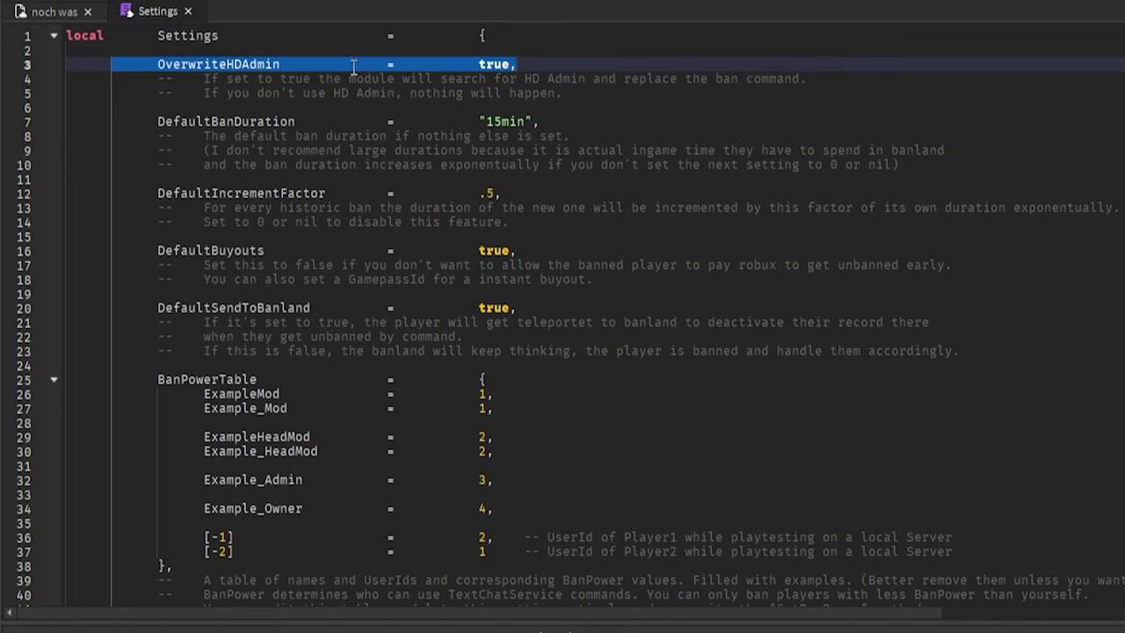
click(56, 18)
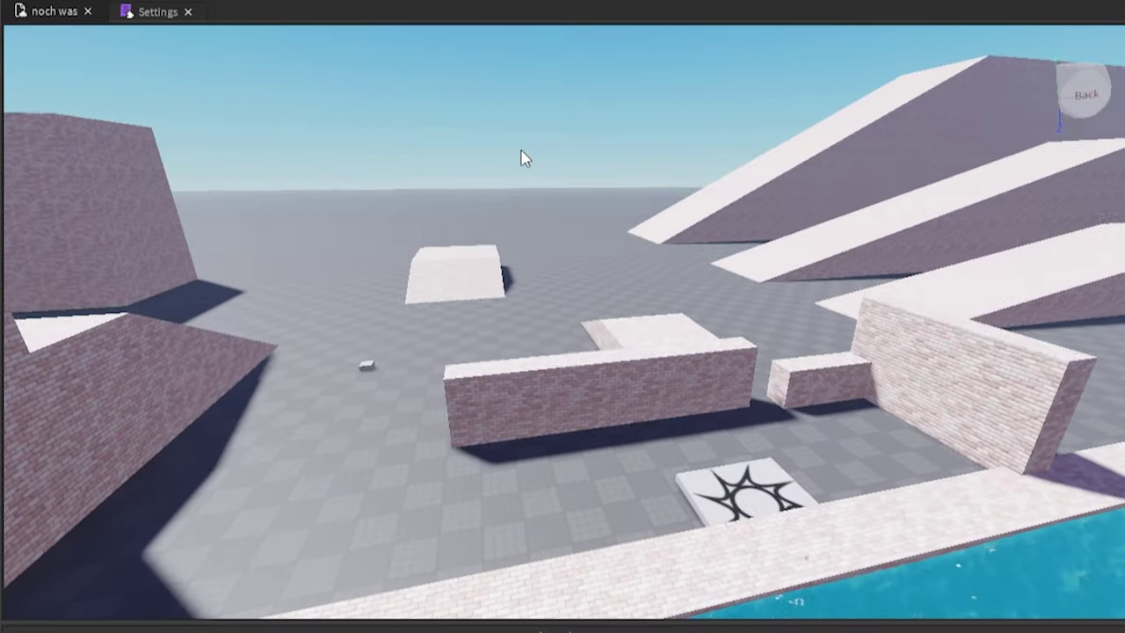
key(ctrl+Tab)
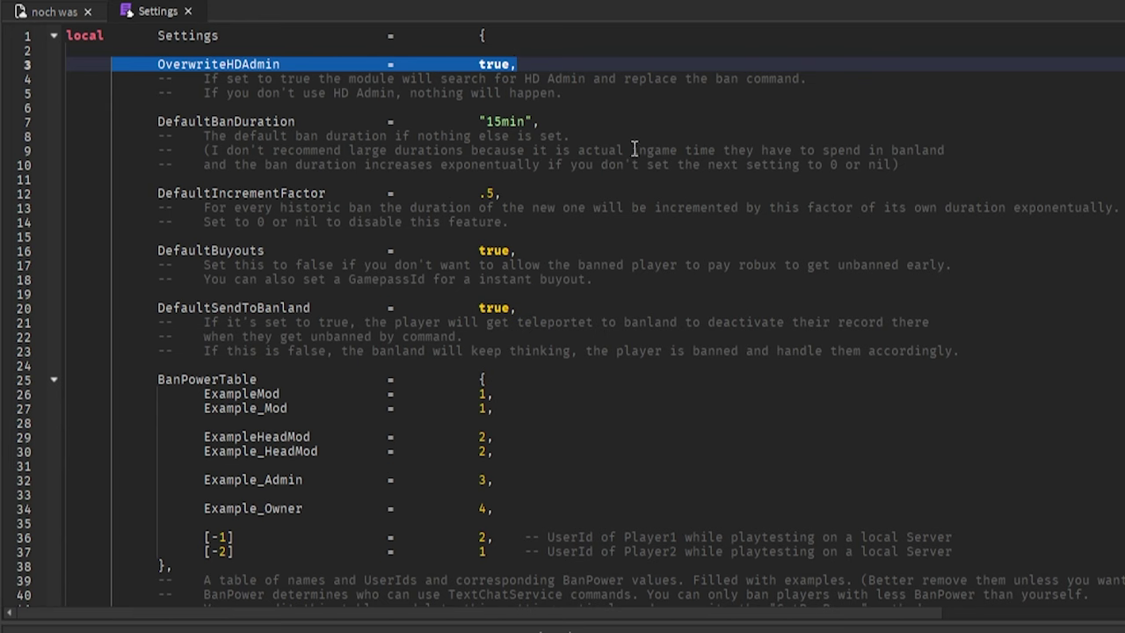
double_click(479, 65)
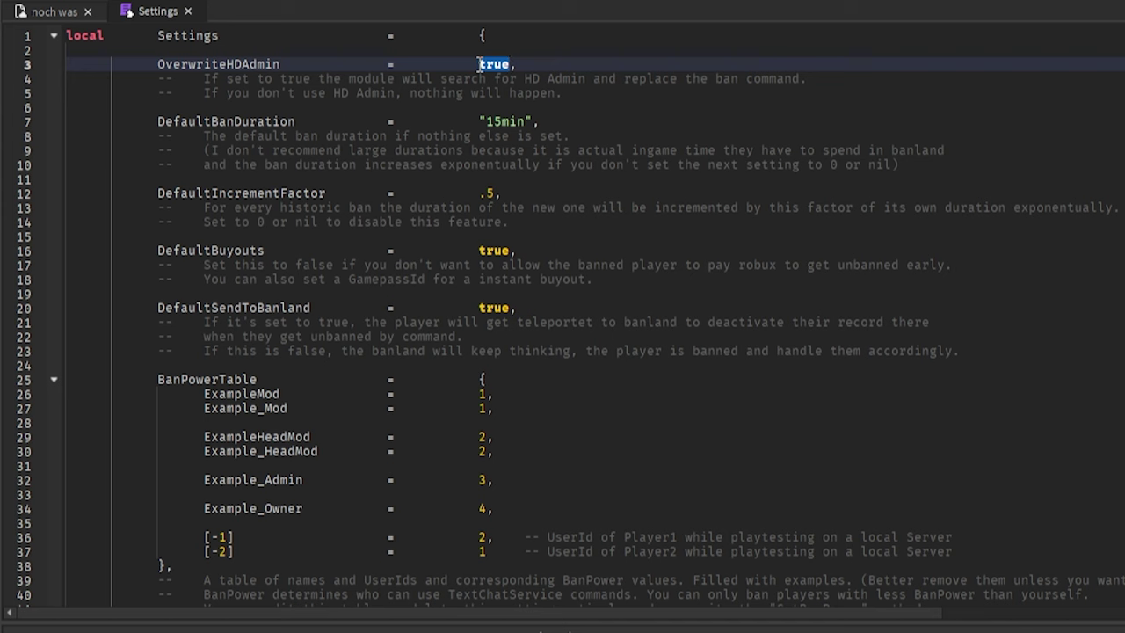
drag(181, 64, 494, 65)
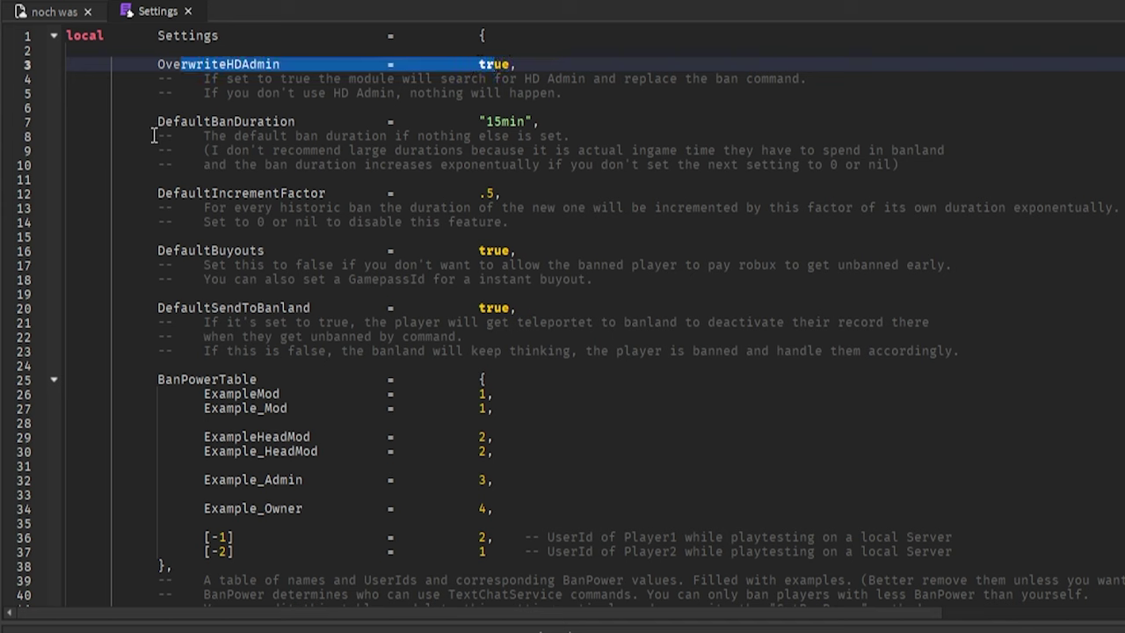
- Examine the DefaultBanDuration setting and the DefaultIncrementFactor setting in the Settings script
drag(153, 136, 347, 123)
click(359, 122)
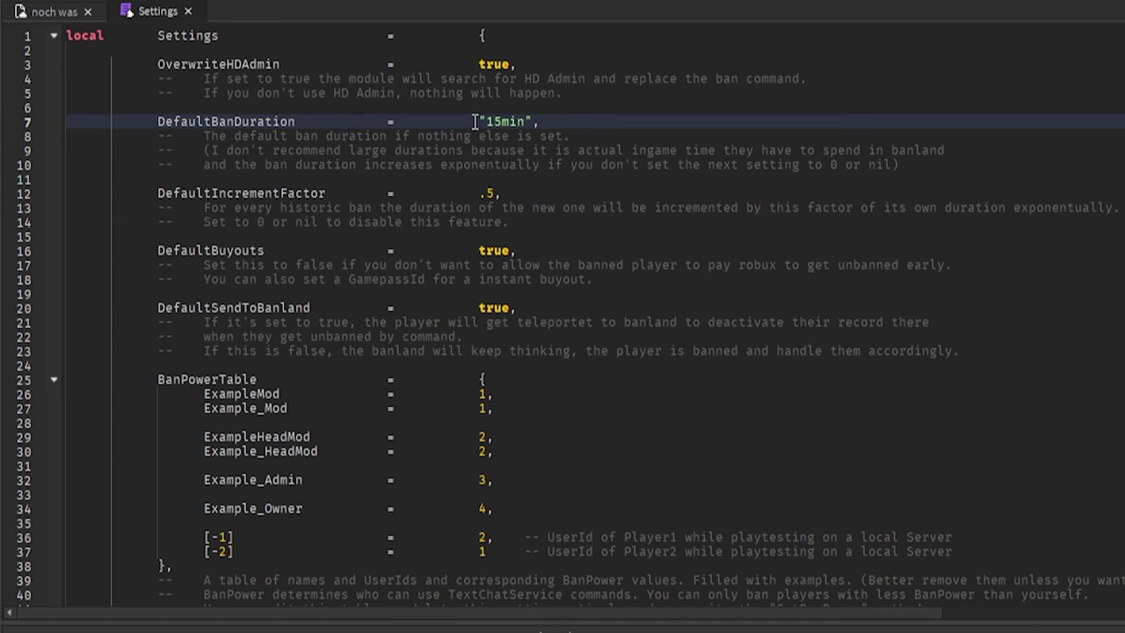
double_click(507, 121)
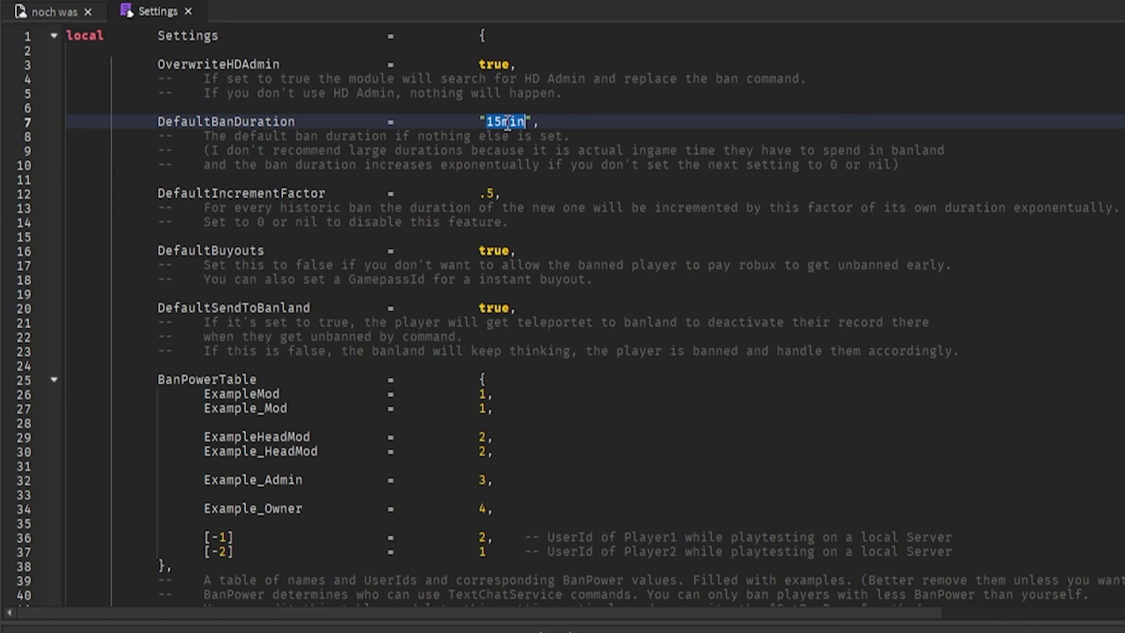
click(189, 192)
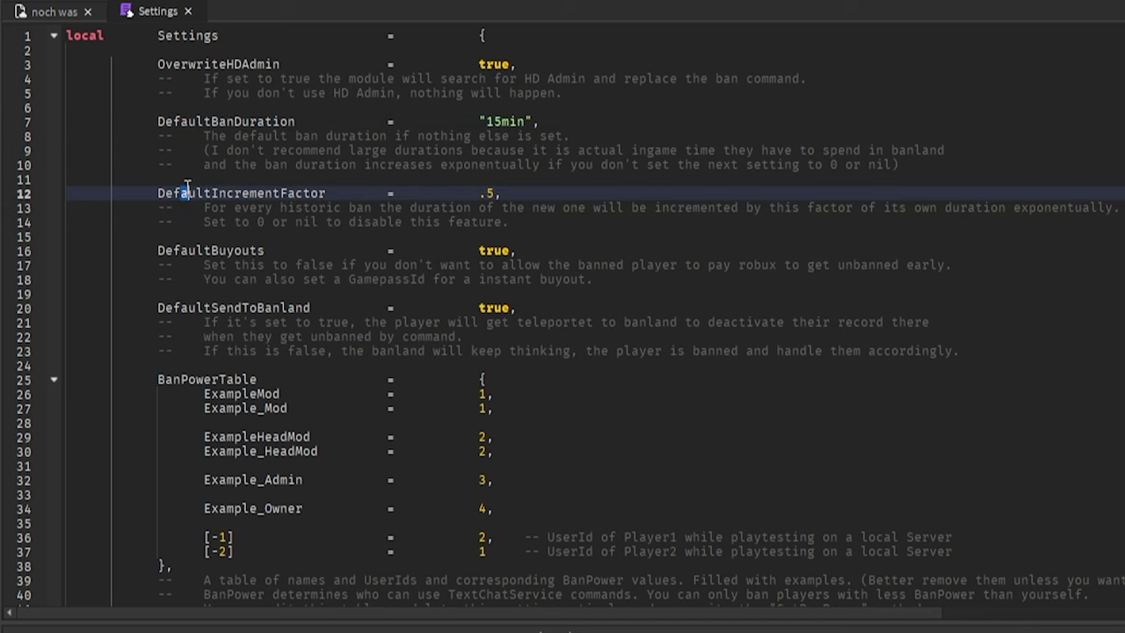
drag(115, 193, 312, 195)
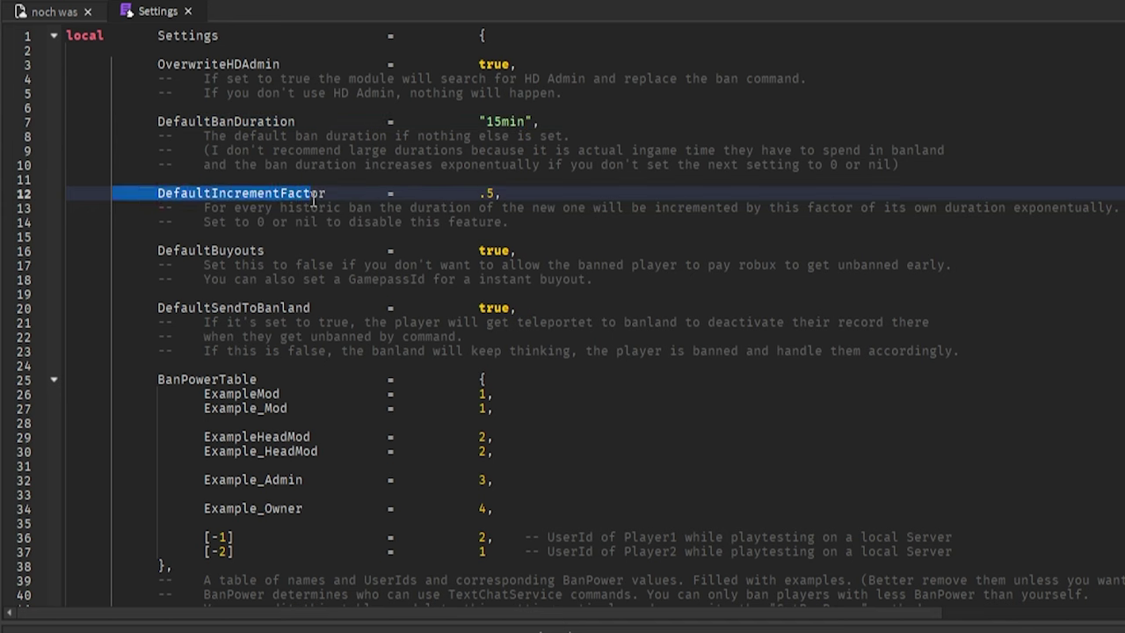
click(314, 195)
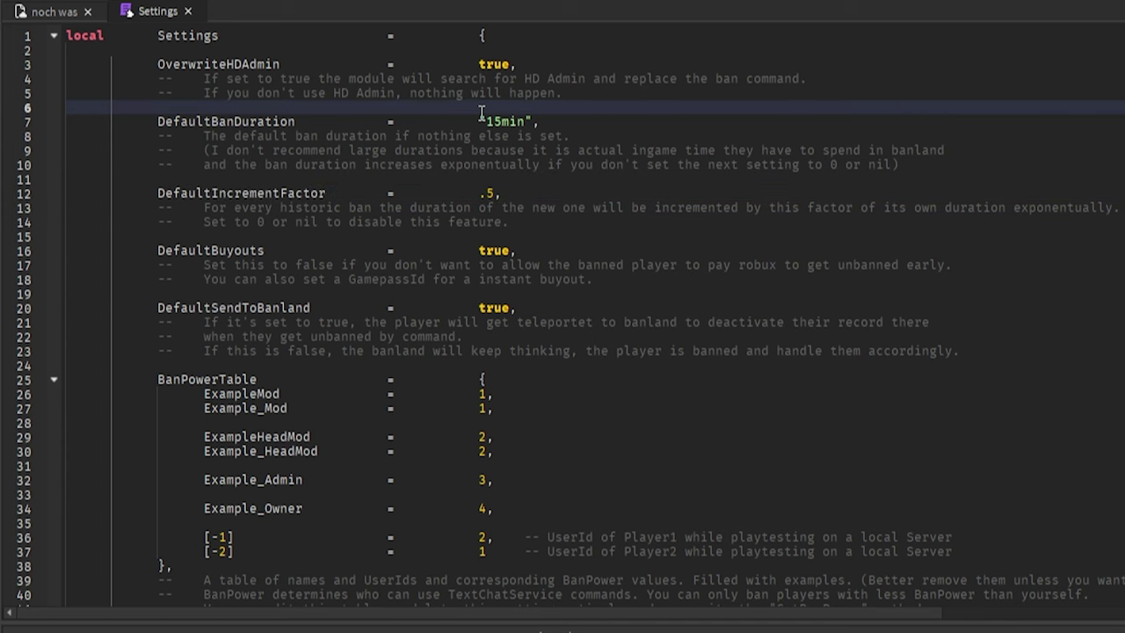
- Review the DefaultBanDuration value again along with the comments on recommended ban durations
triple_click(533, 121)
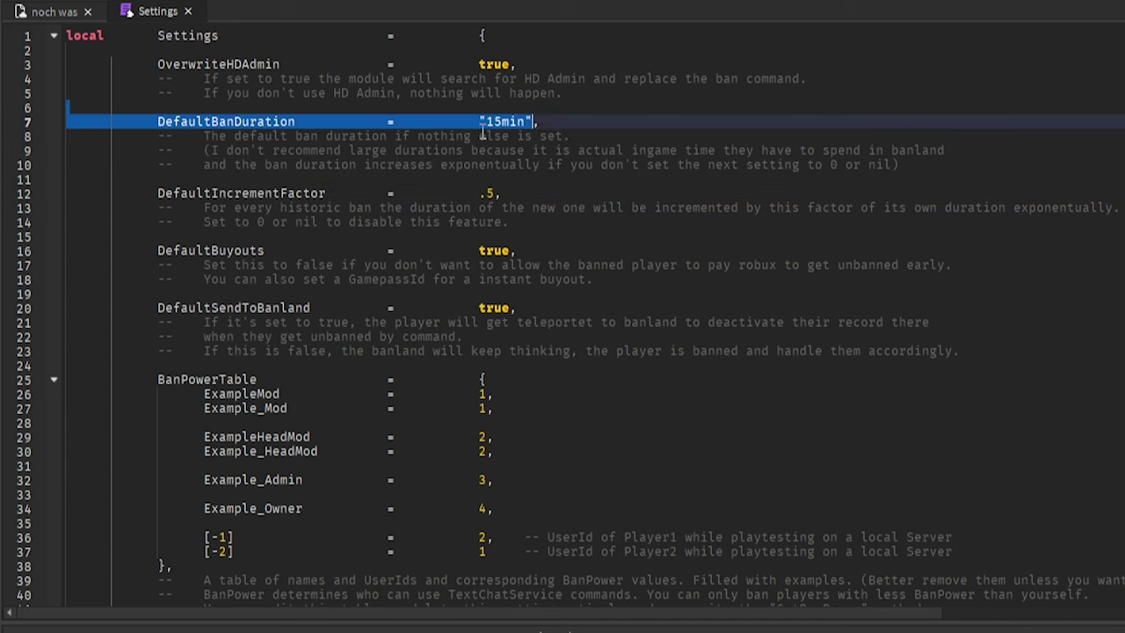
click(441, 135)
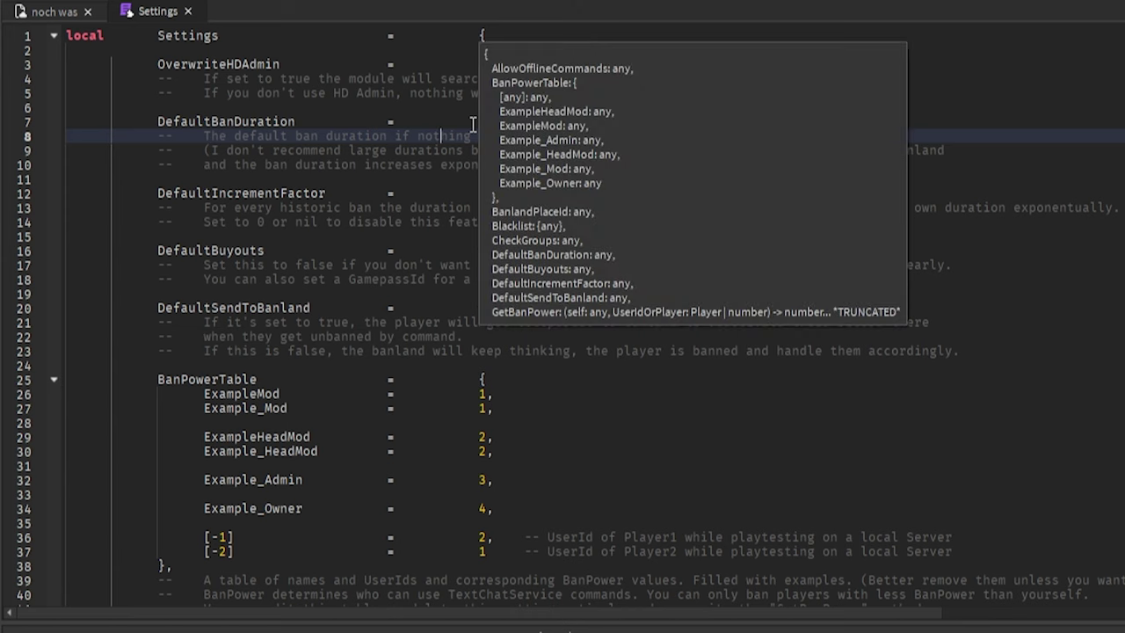
click(368, 151)
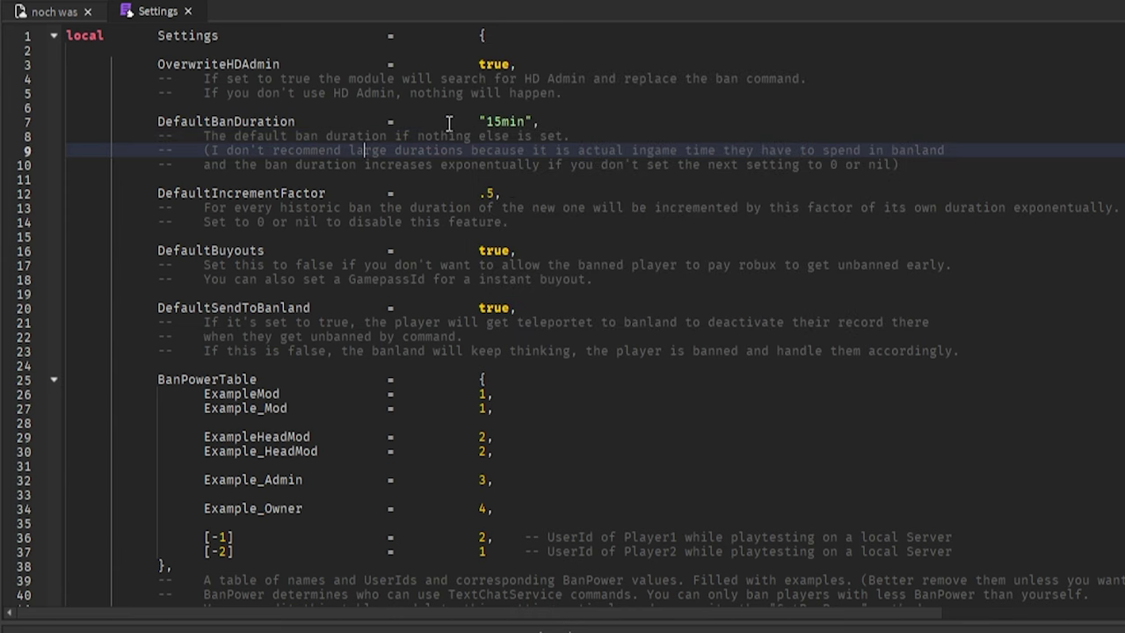
drag(433, 121, 576, 115)
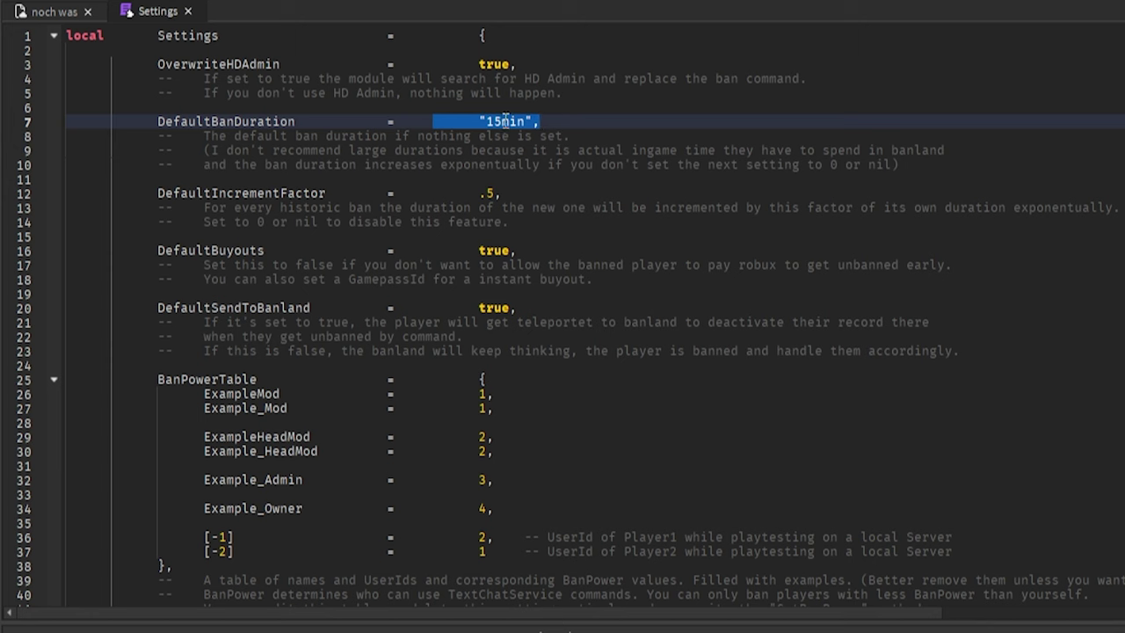
double_click(506, 121)
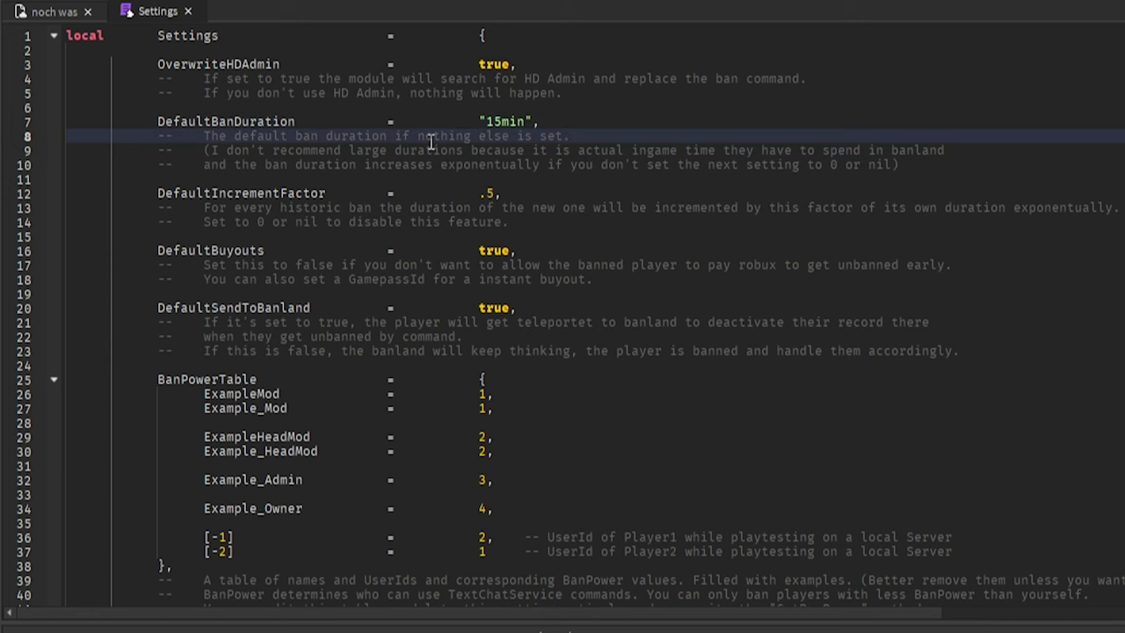
double_click(513, 123)
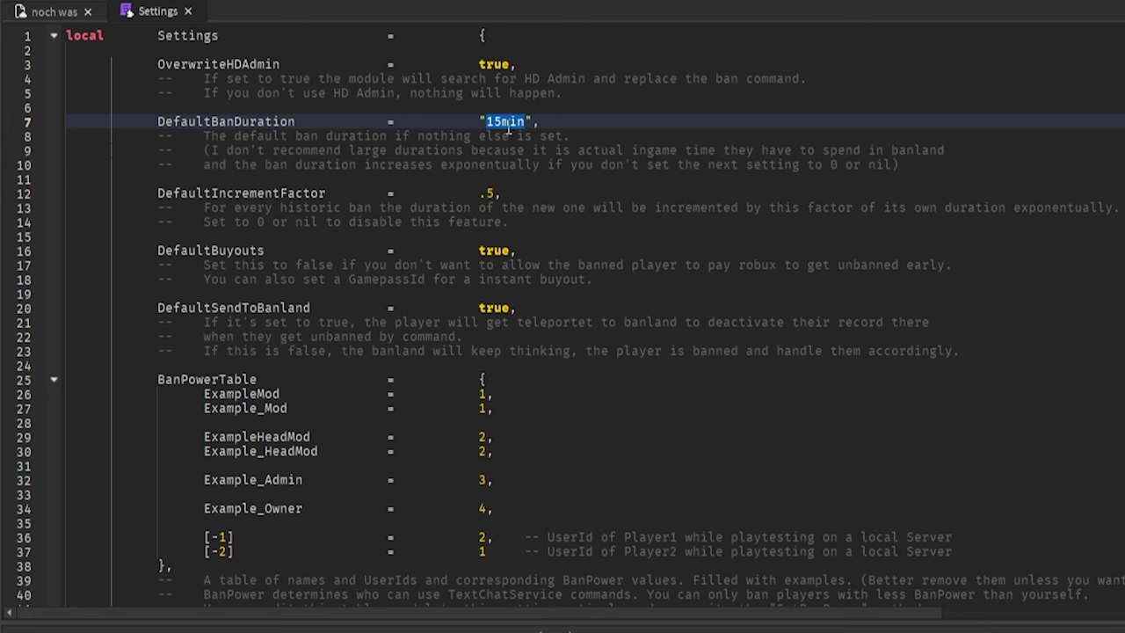
click(466, 167)
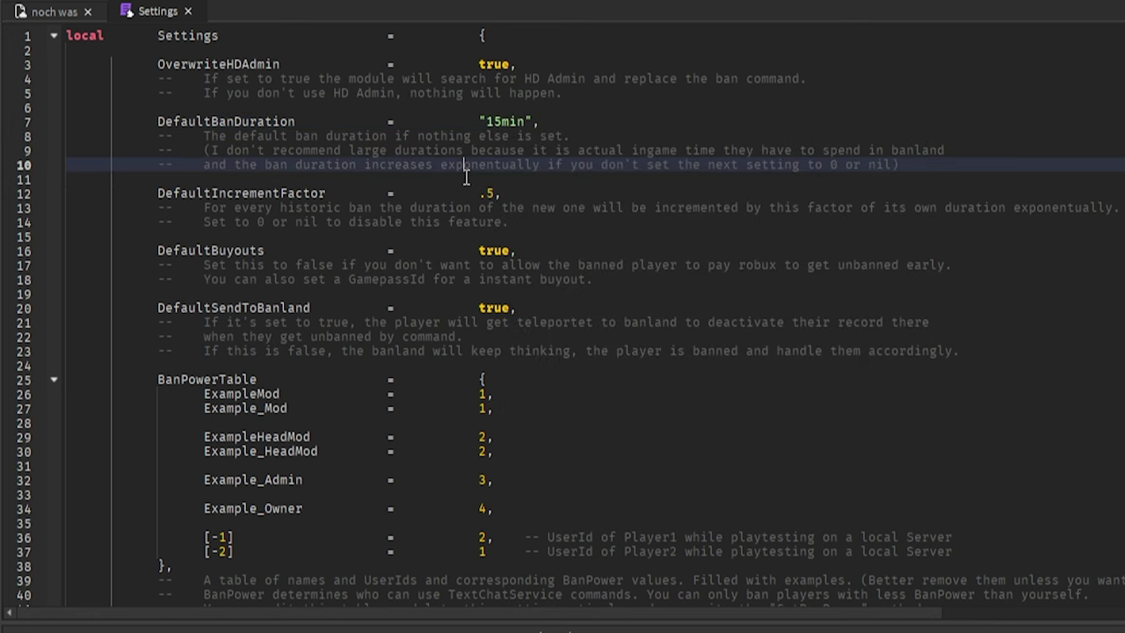
- Try a DefaultIncrementFactor value of 1, and restore the setting to .5
click(219, 194)
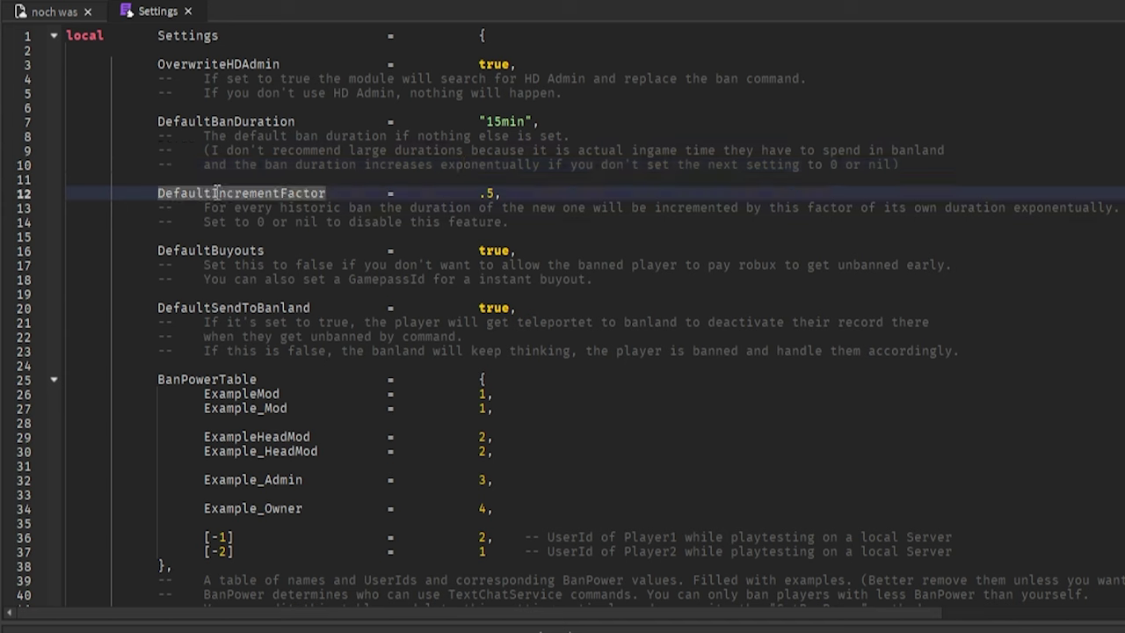
double_click(220, 195)
drag(498, 192, 470, 191)
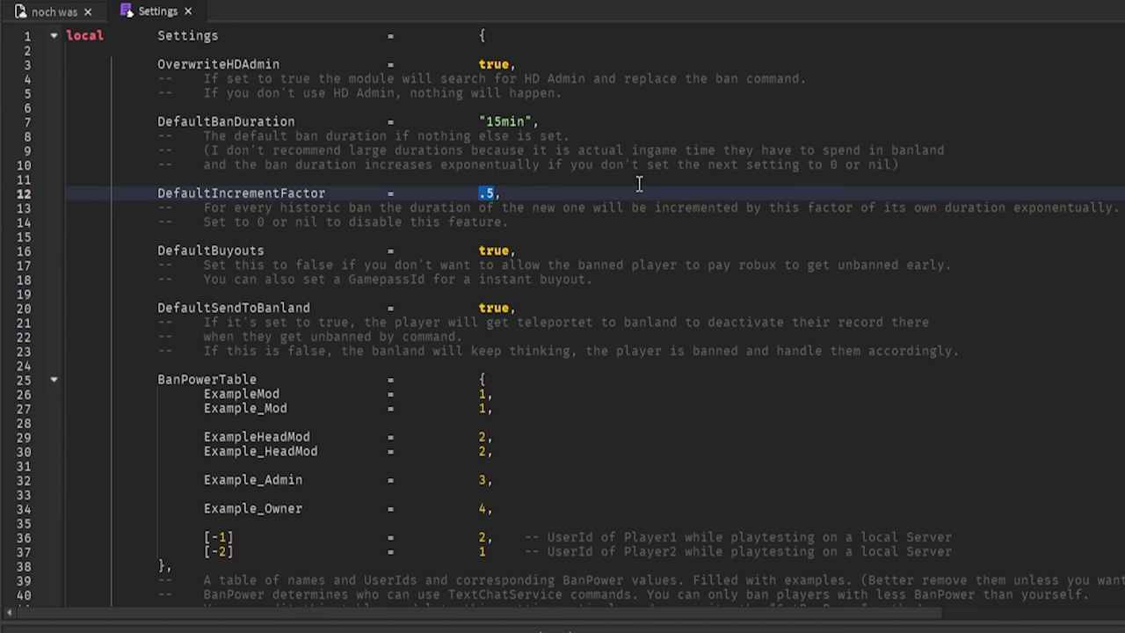
key(BackSpace)
text(1,)
key(BackSpace)
key(BackSpace)
text(.5,)
drag(517, 195, 475, 195)
click(470, 195)
- Examine the DefaultBuyouts setting, its value and its comments on paying Robux for an early unban
double_click(162, 249)
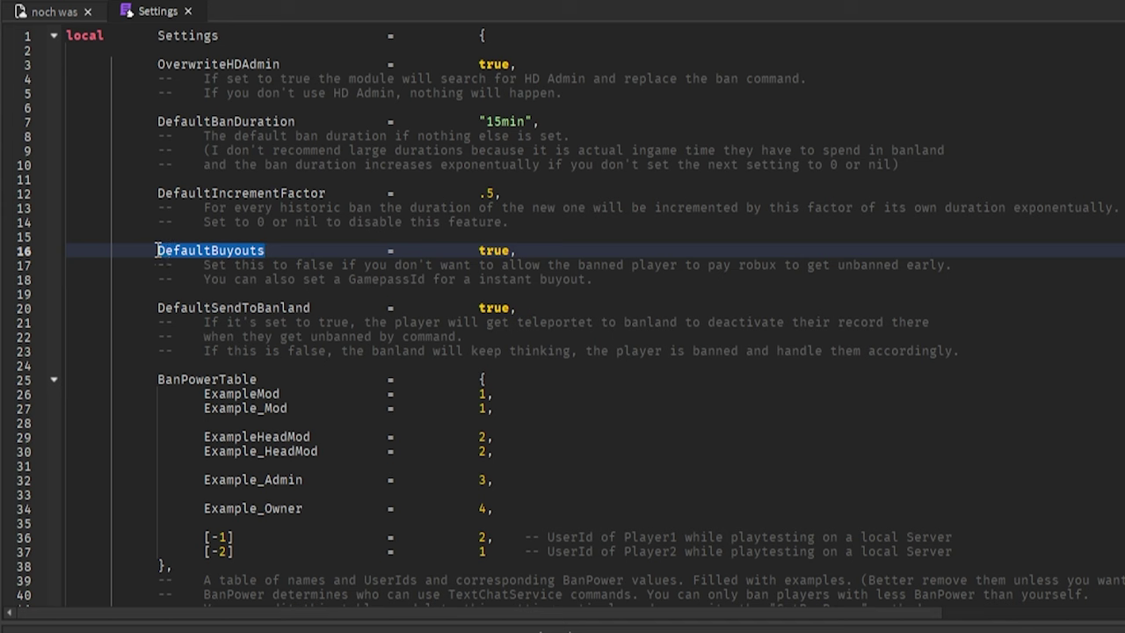
double_click(491, 251)
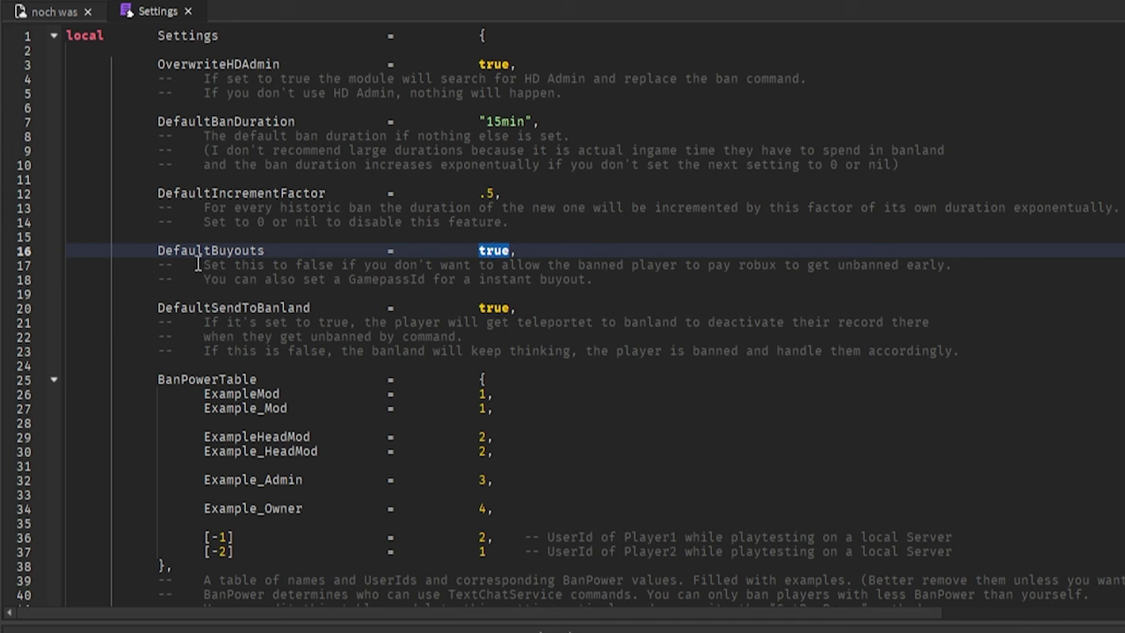
drag(200, 251, 255, 249)
double_click(251, 249)
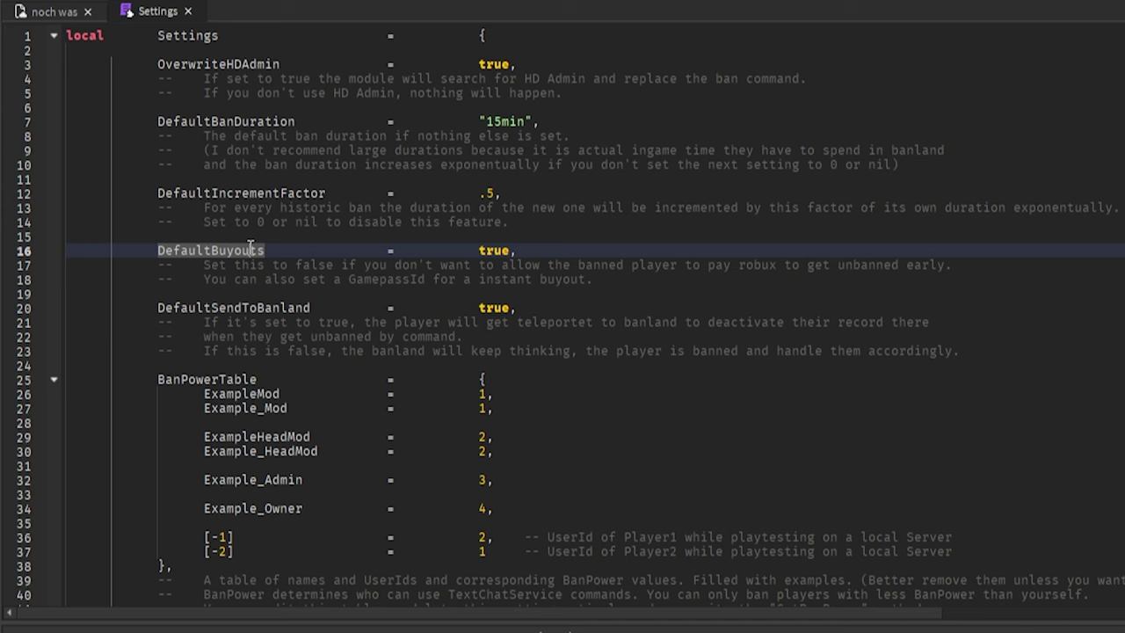
double_click(490, 249)
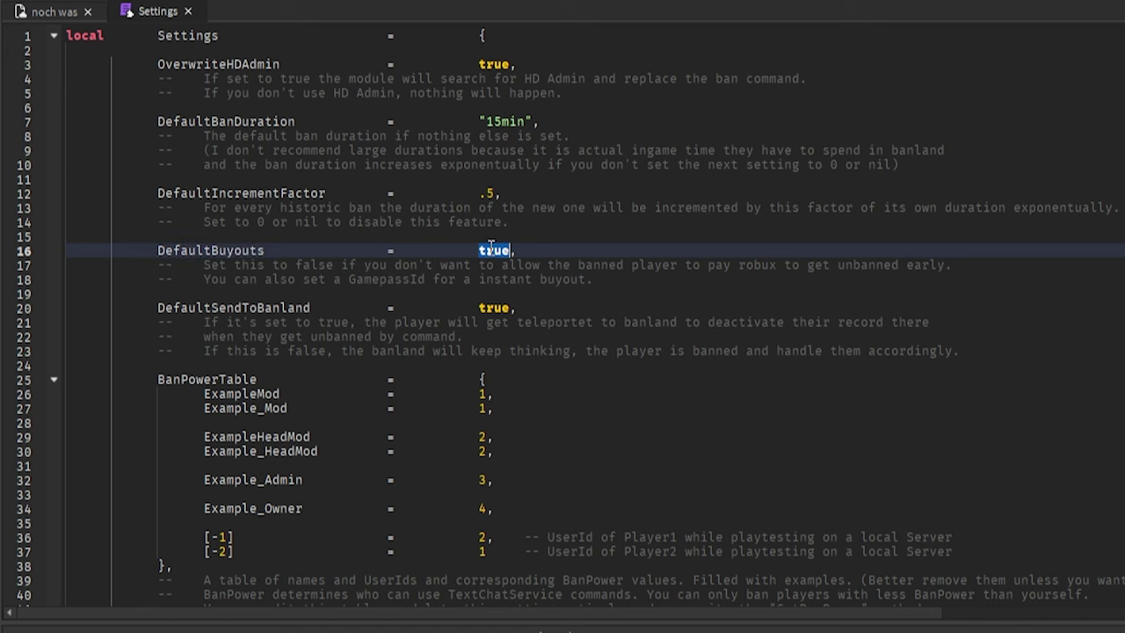
scroll(316, 243, down, 1)
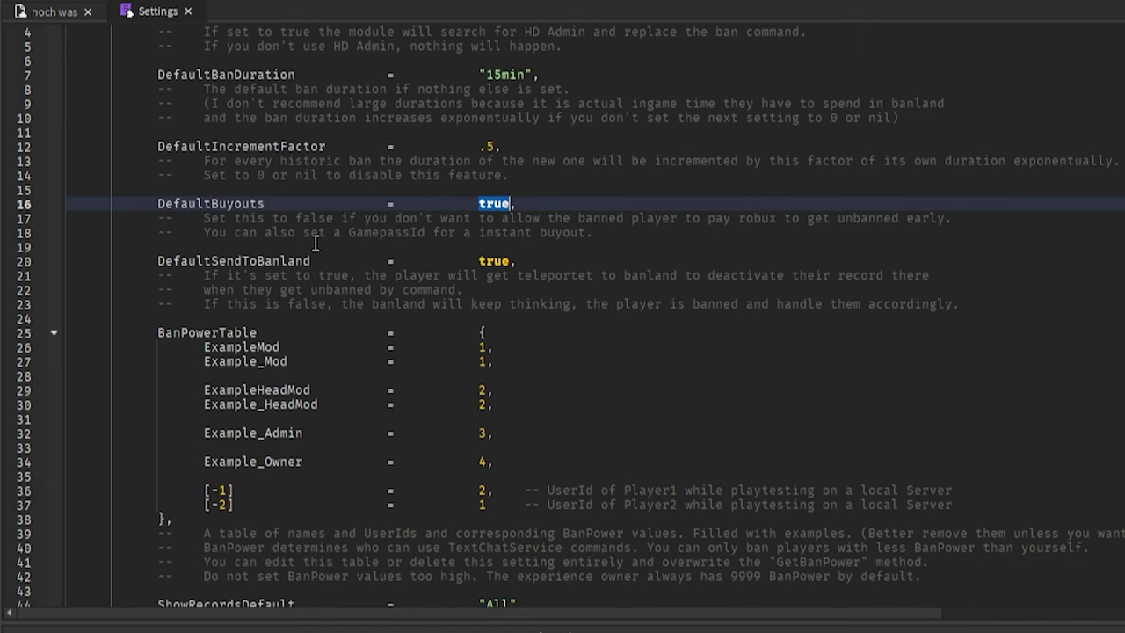
drag(159, 203, 388, 218)
click(387, 218)
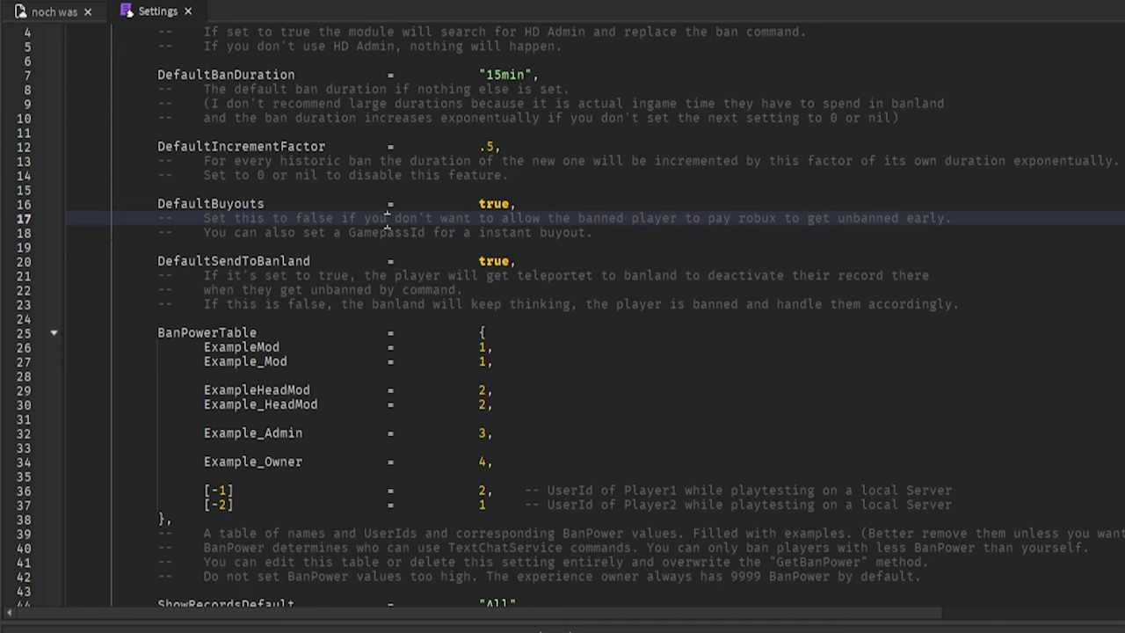
- Examine the DefaultSendToBanland setting and its value, looking briefly at the place's 3D view in between
double_click(161, 257)
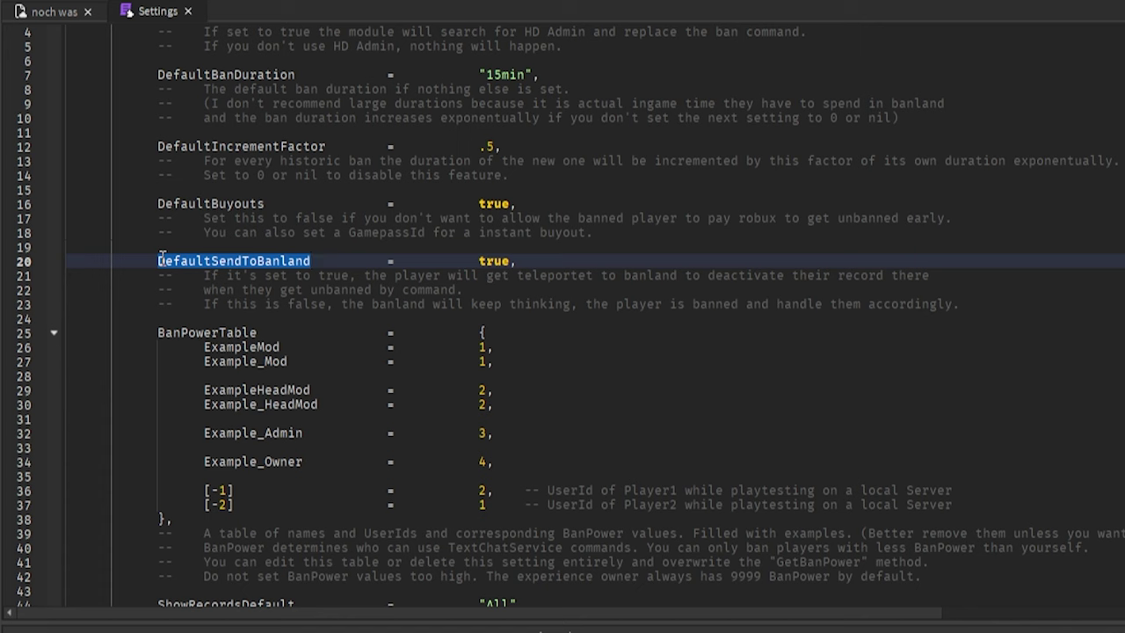
click(51, 13)
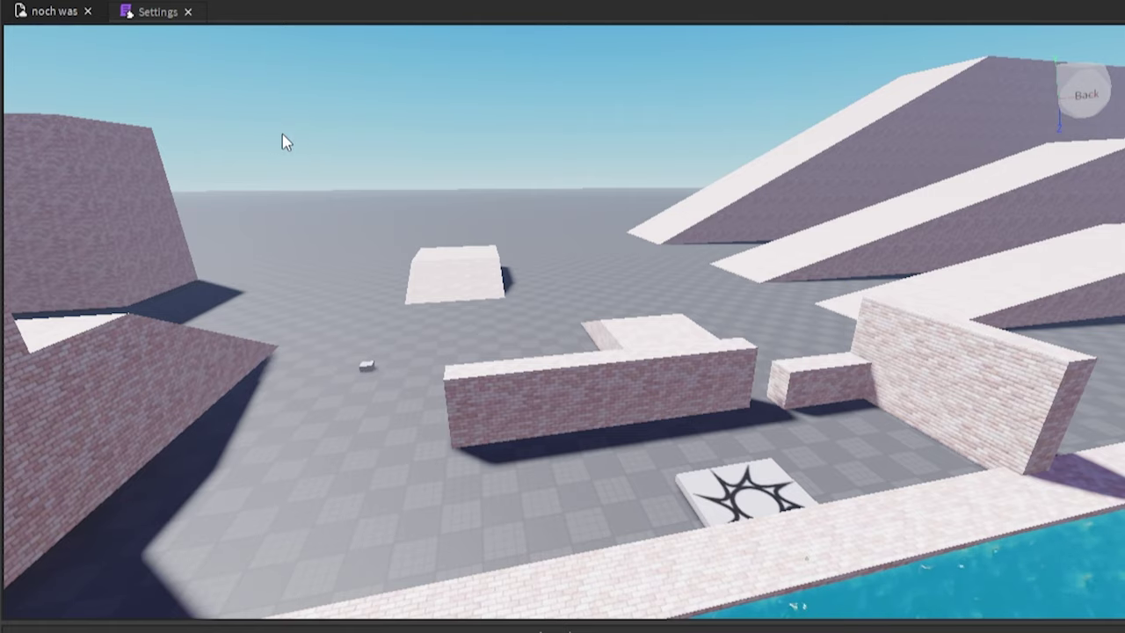
key(a)
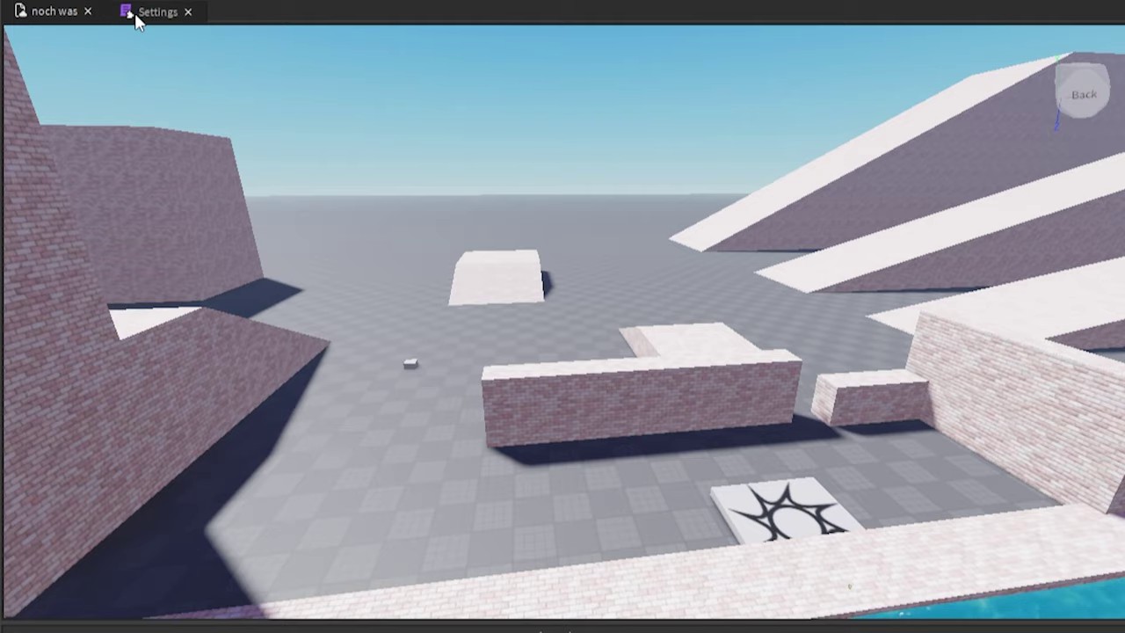
click(141, 12)
click(51, 13)
click(125, 12)
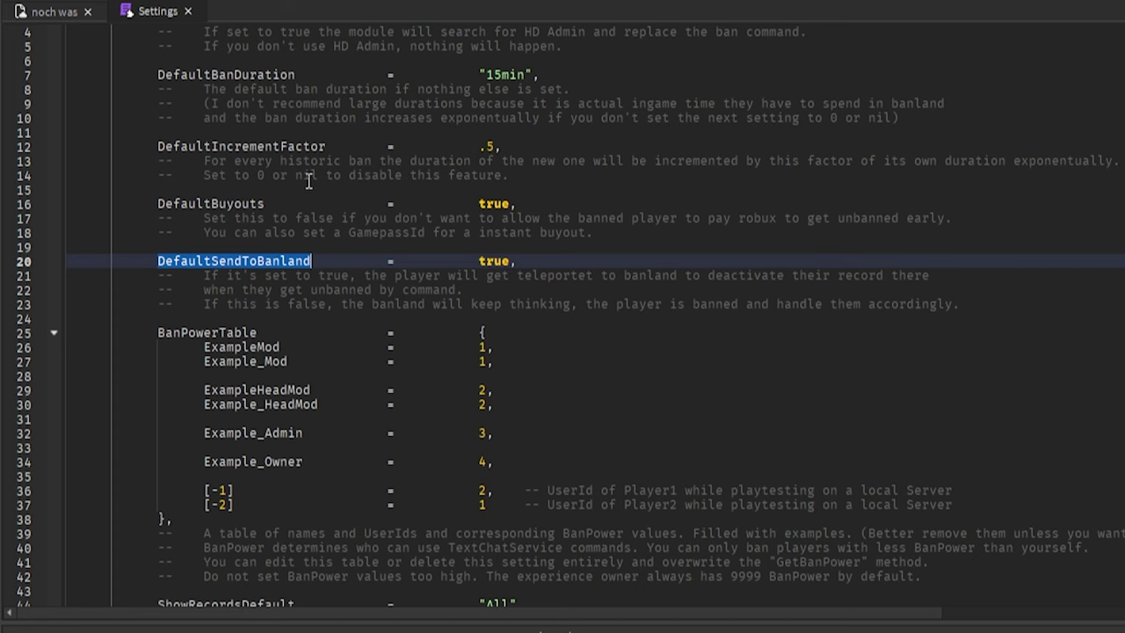
mouse_move(376, 232)
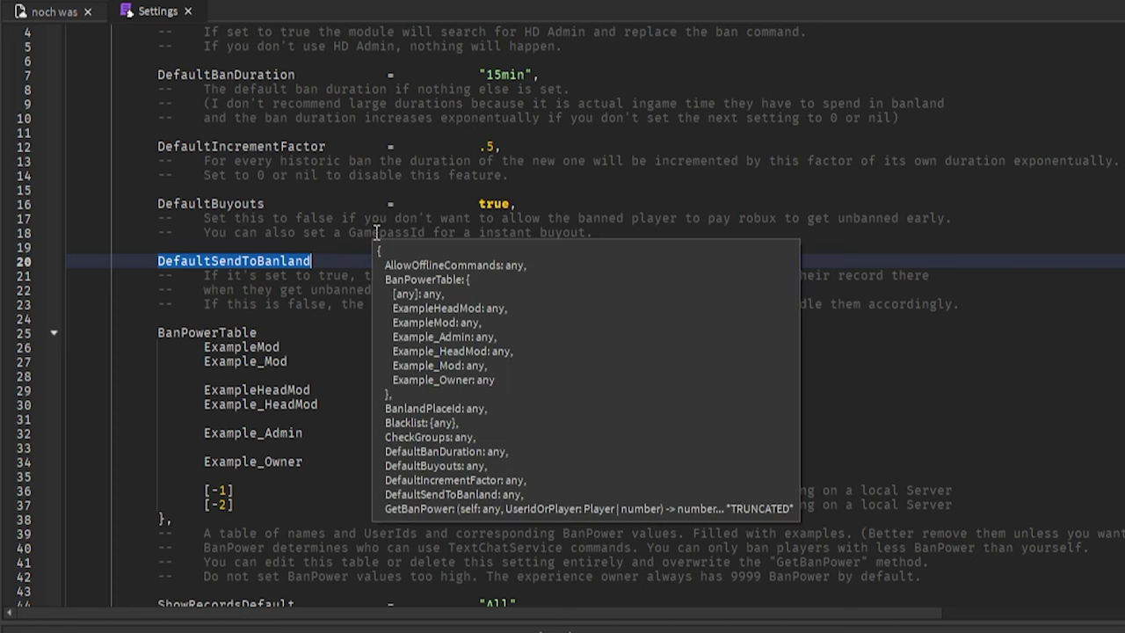
click(359, 257)
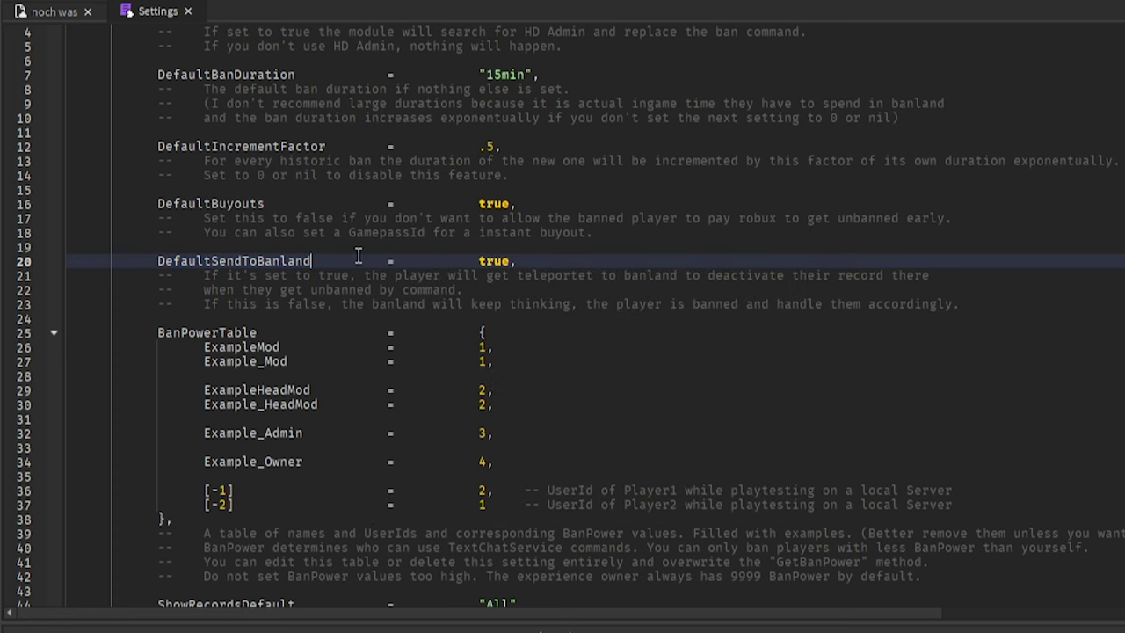
double_click(500, 261)
- Examine the BanPowerTable setting, including the comment on the experience owner's BanPower and the ExampleMod entry
scroll(207, 251, down, 2)
double_click(207, 250)
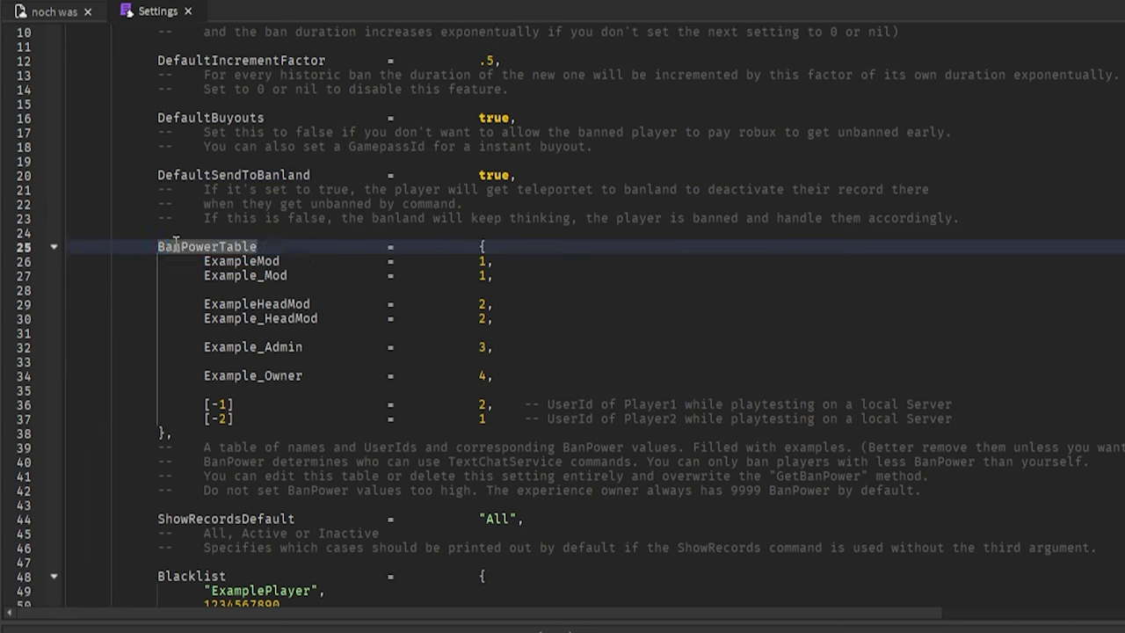
drag(208, 250, 304, 253)
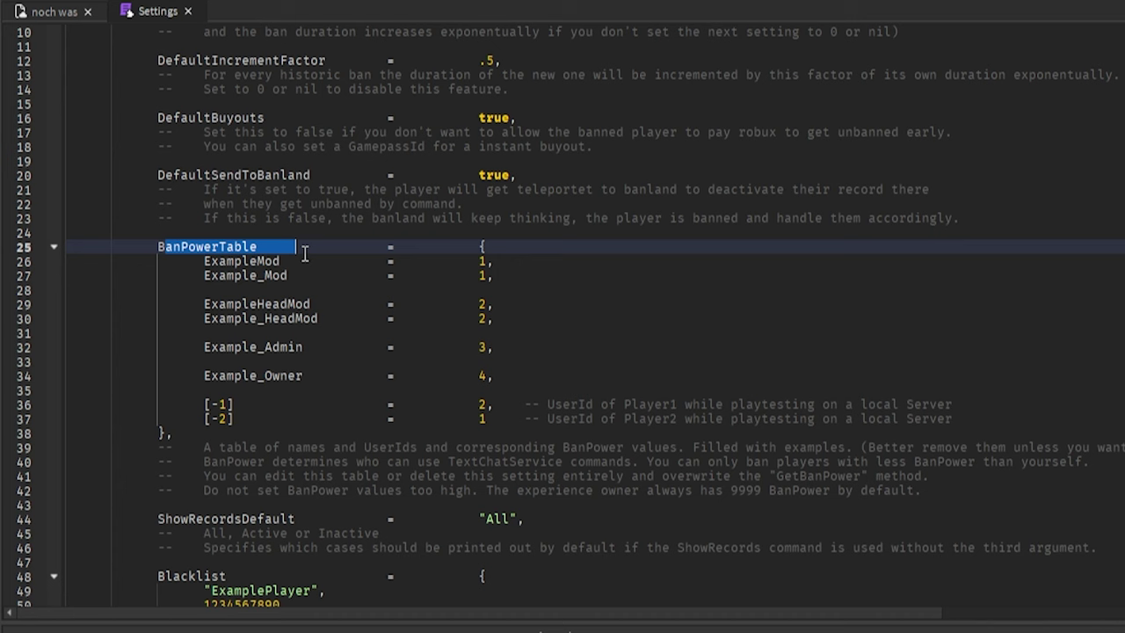
double_click(743, 492)
click(730, 490)
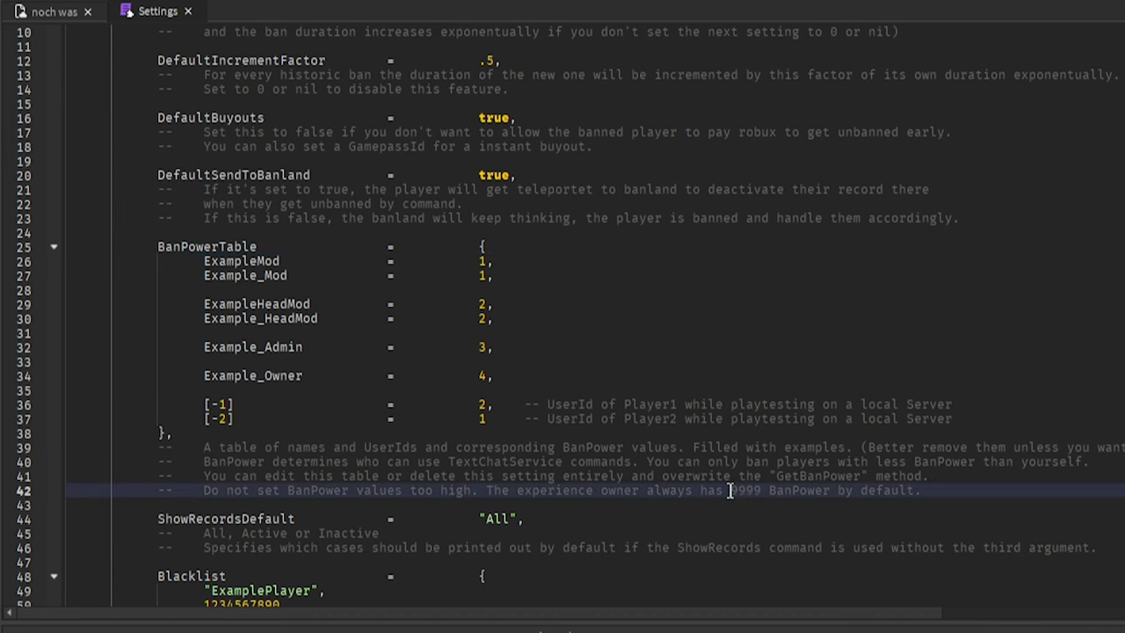
click(480, 261)
double_click(481, 261)
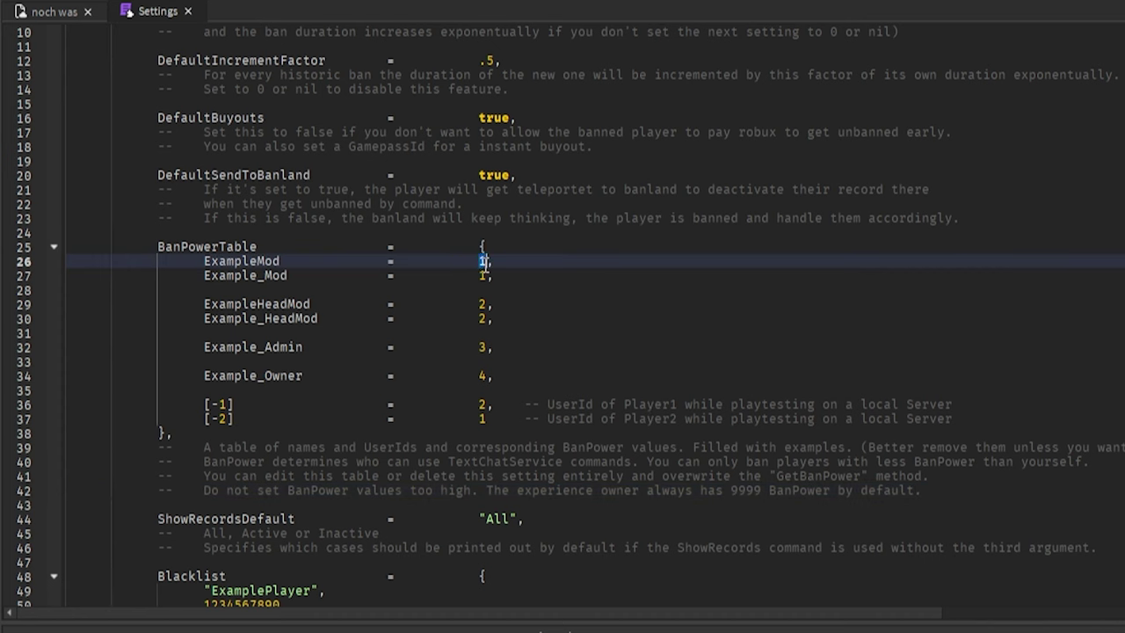
double_click(264, 262)
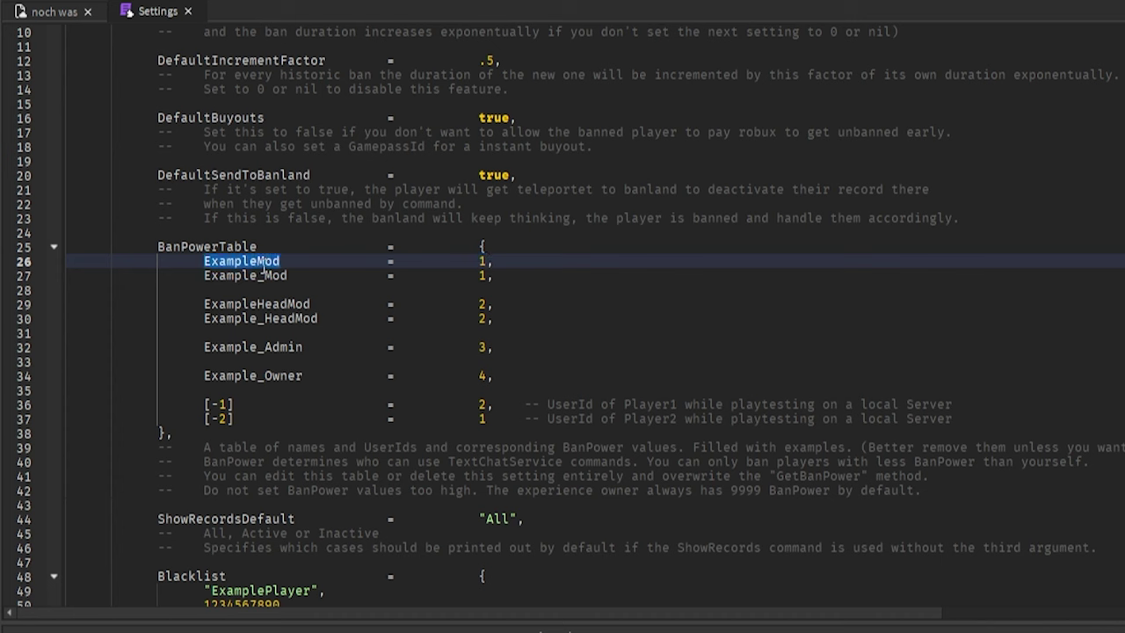
- Add a player username entry with a ban power of 10 below Example_Mod in BanPowerTable
click(298, 289)
text(Roblox)
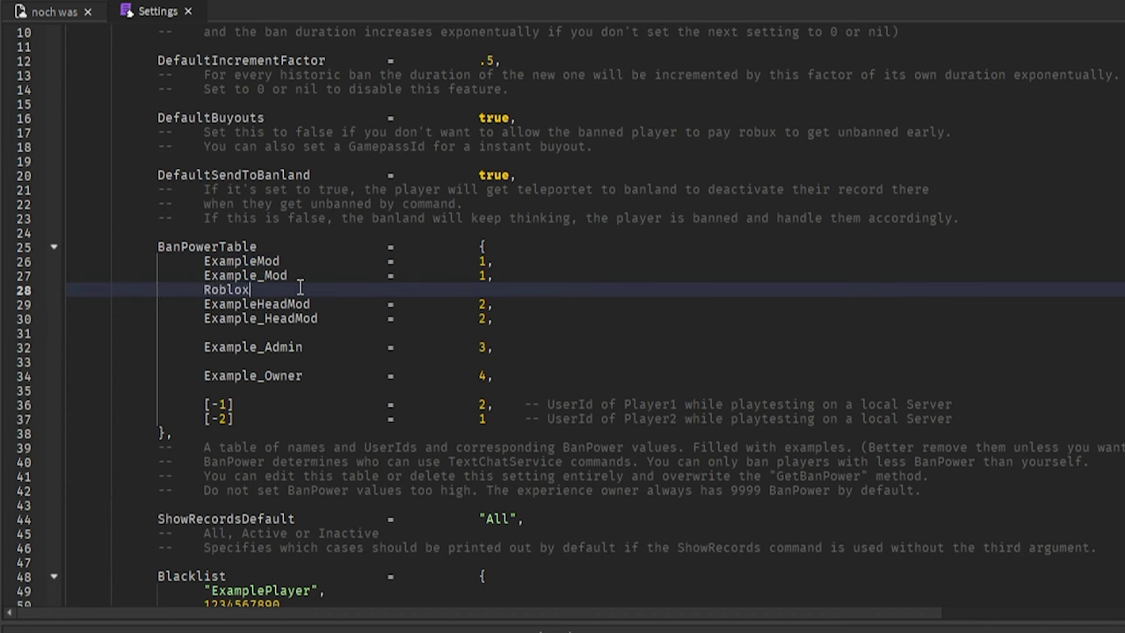
text(Konnie)
key(Tab)
key(Tab)
key(Tab)
text(=)
key(Tab)
key(Tab)
key(Tab)
text(10,)
- Review the two example mod entries and delete the added username entry from BanPowerTable
drag(498, 276, 102, 257)
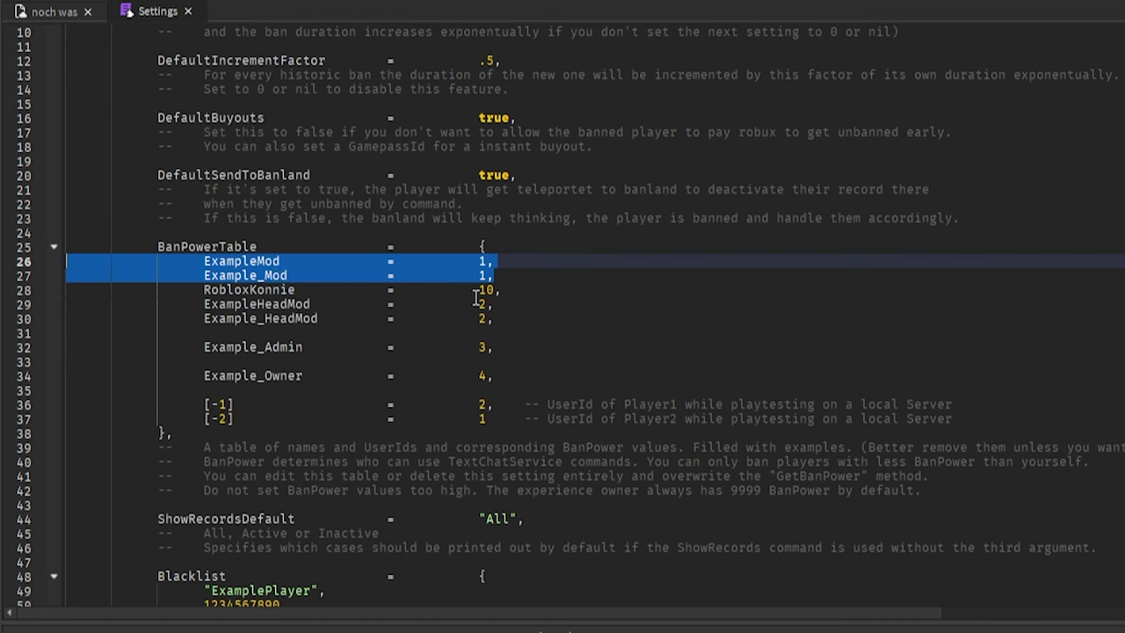
click(518, 291)
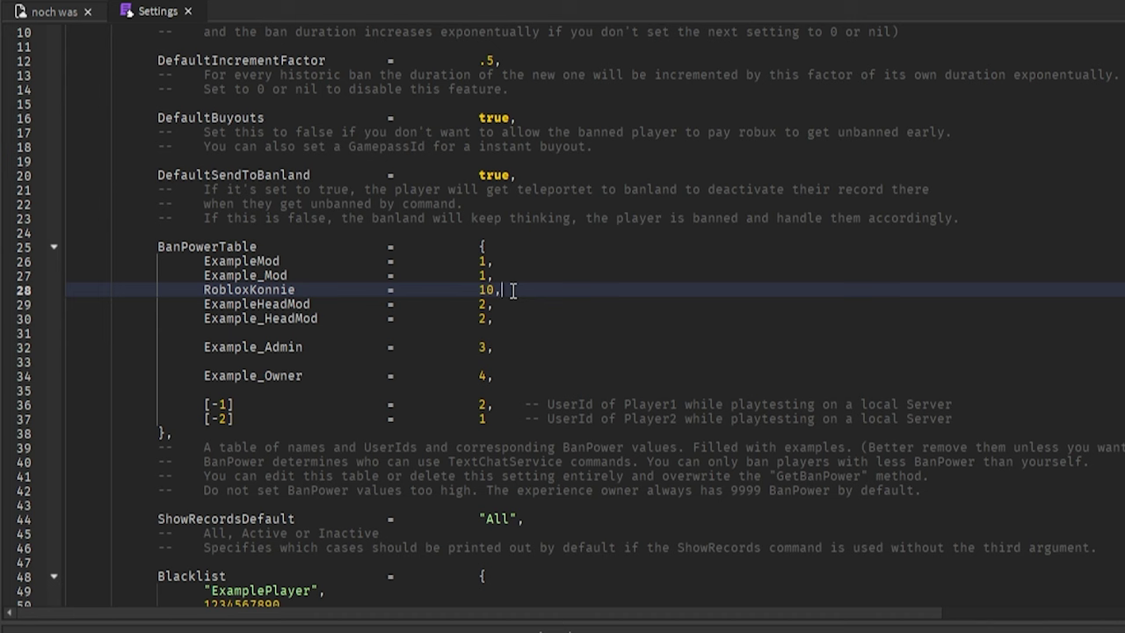
drag(513, 291, 65, 291)
key(BackSpace)
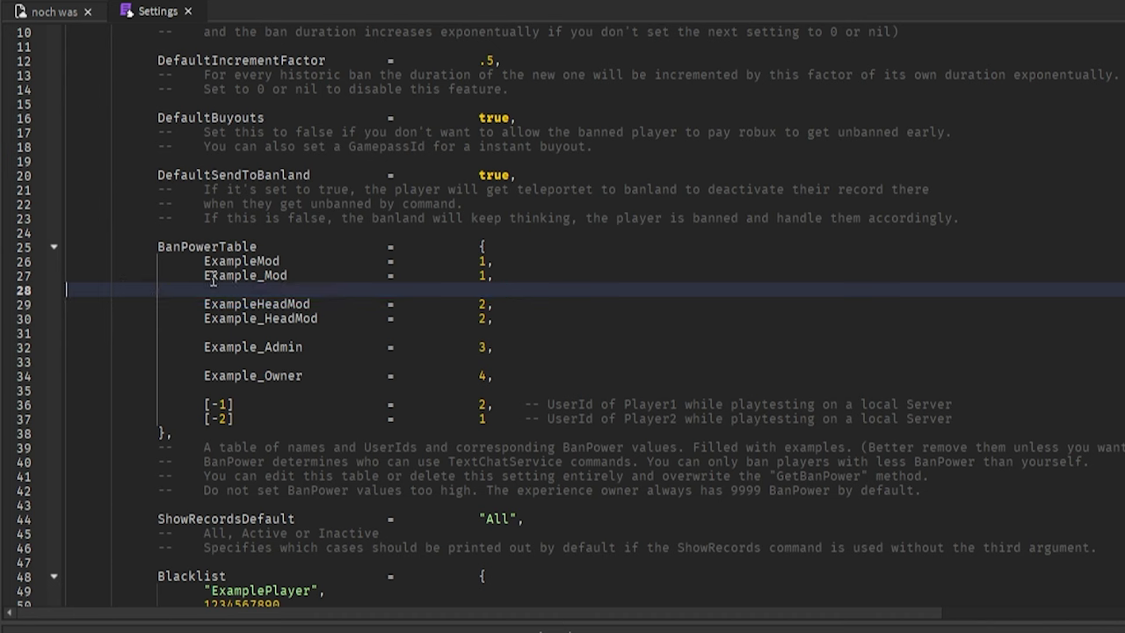
- Try a numeric UserId in place of the ExampleHeadMod key in BanPowerTable, and undo the replacement
double_click(230, 304)
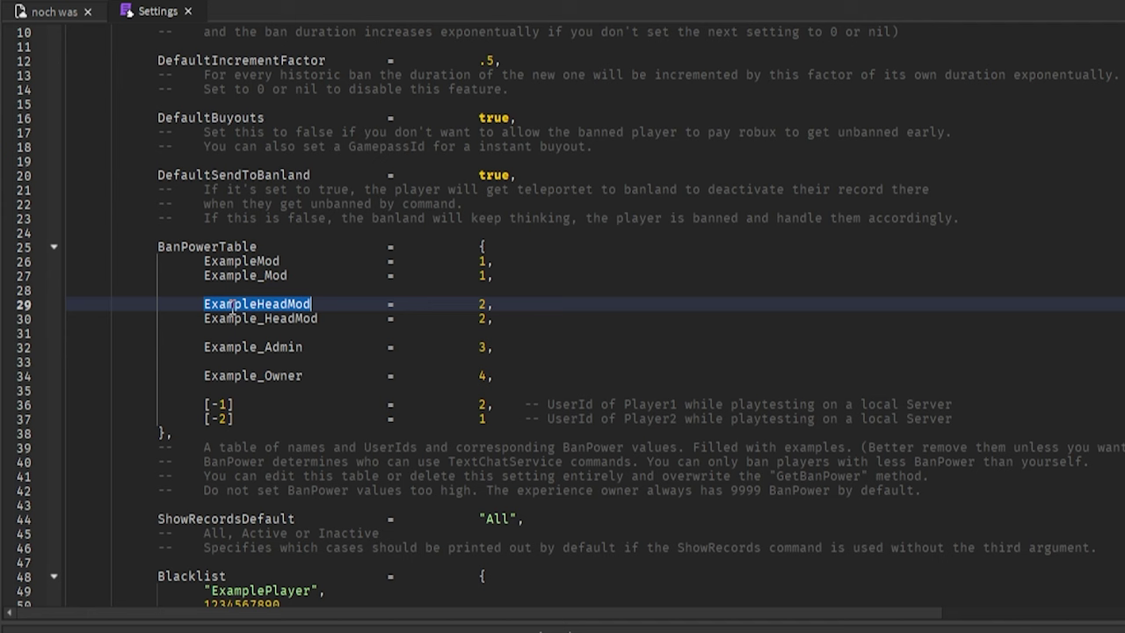
text(1234234235)
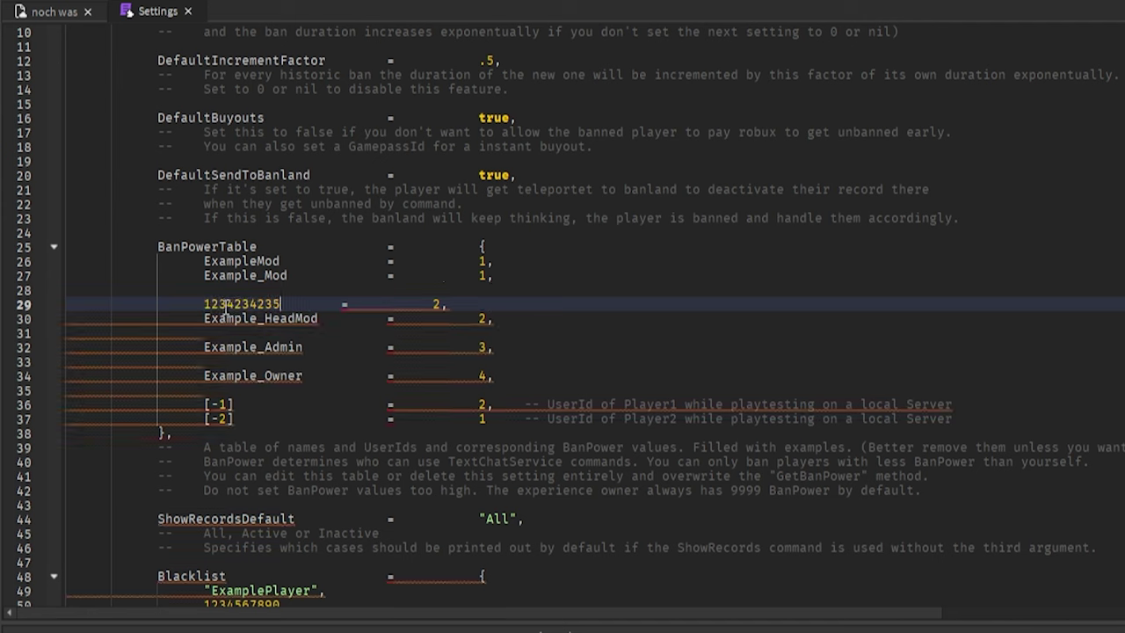
key(ctrl+z)
- Examine the [-1] and [-2] entries in BanPowerTable and their comments about playtesting on a local server
drag(239, 401, 212, 398)
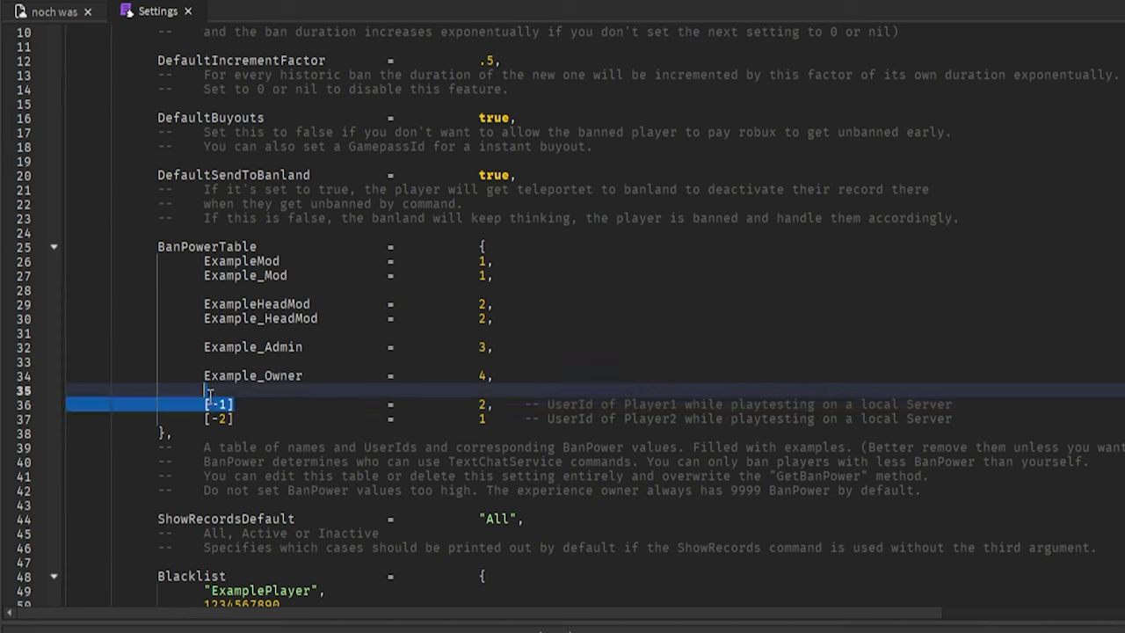
click(212, 400)
drag(526, 404, 677, 402)
double_click(648, 404)
double_click(644, 418)
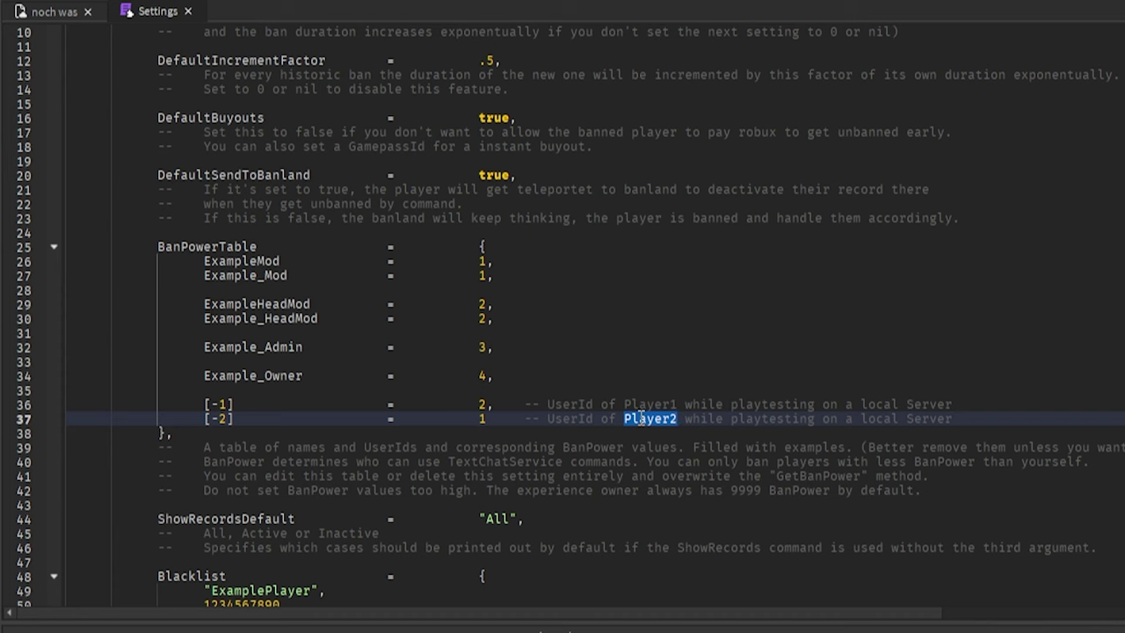
click(499, 377)
key(Return)
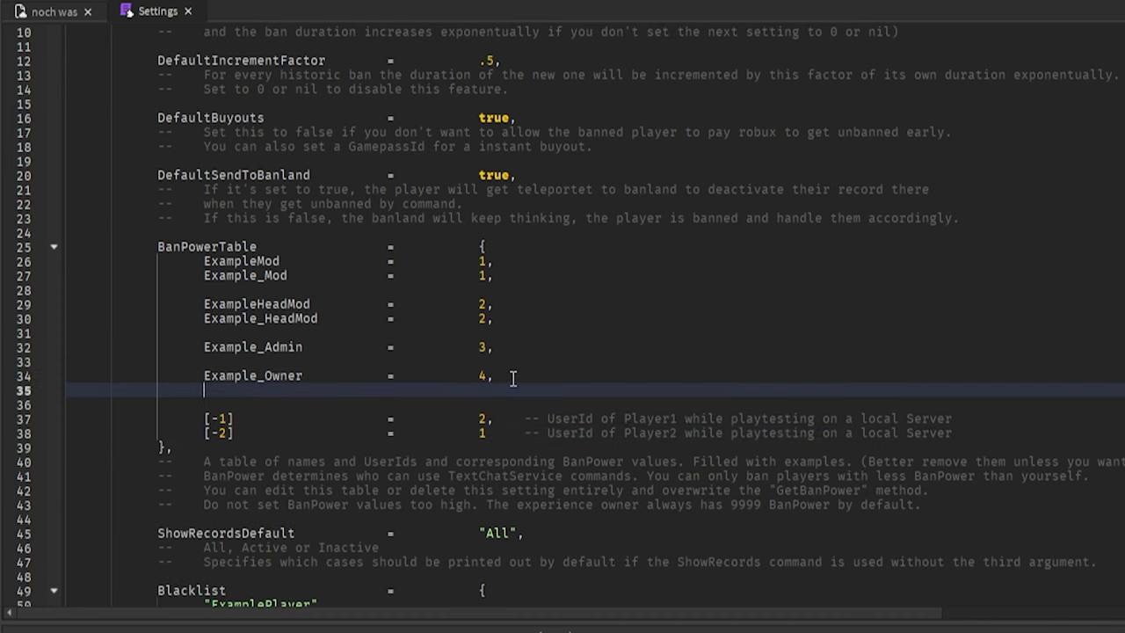
key(ctrl+z)
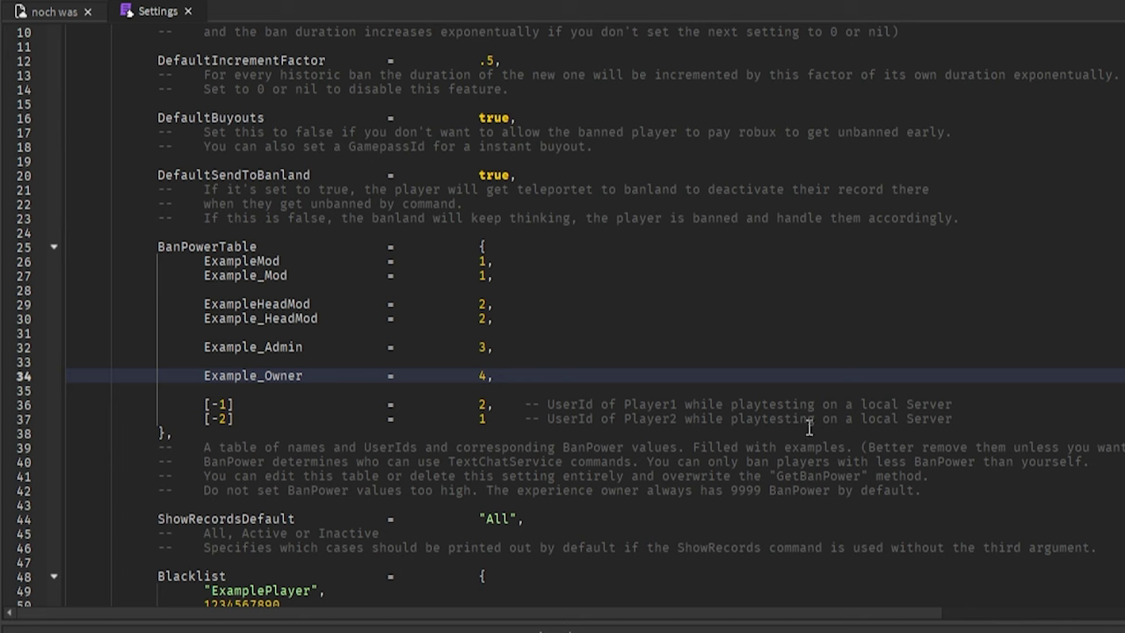
- Review the example entries in BanPowerTable, comparing the mod, head mod and admin names
drag(985, 425, 67, 261)
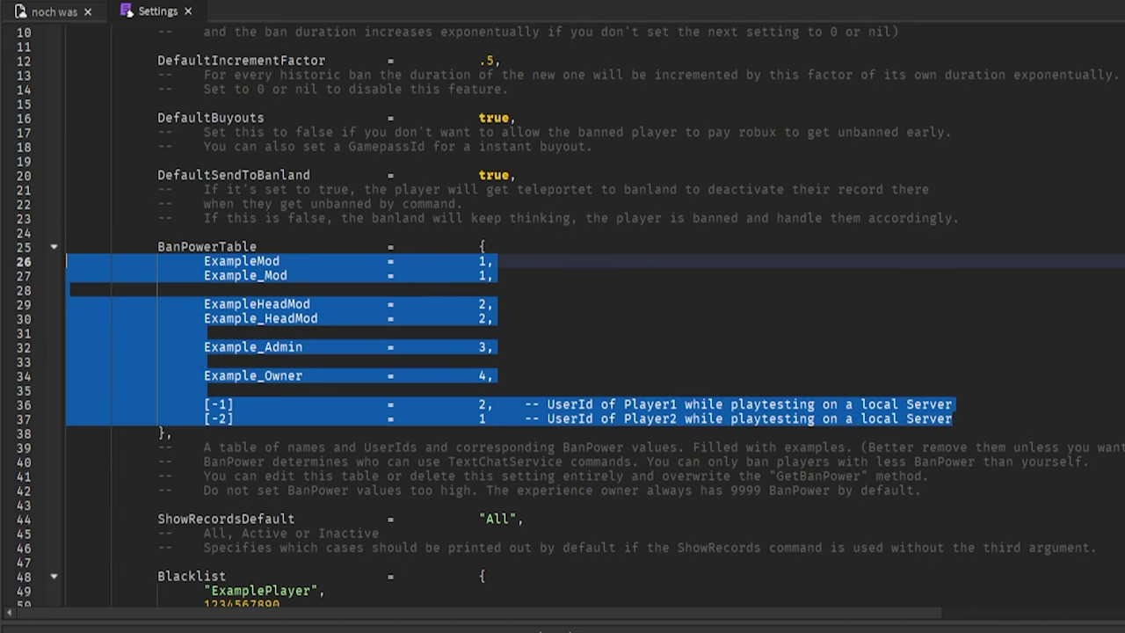
double_click(233, 262)
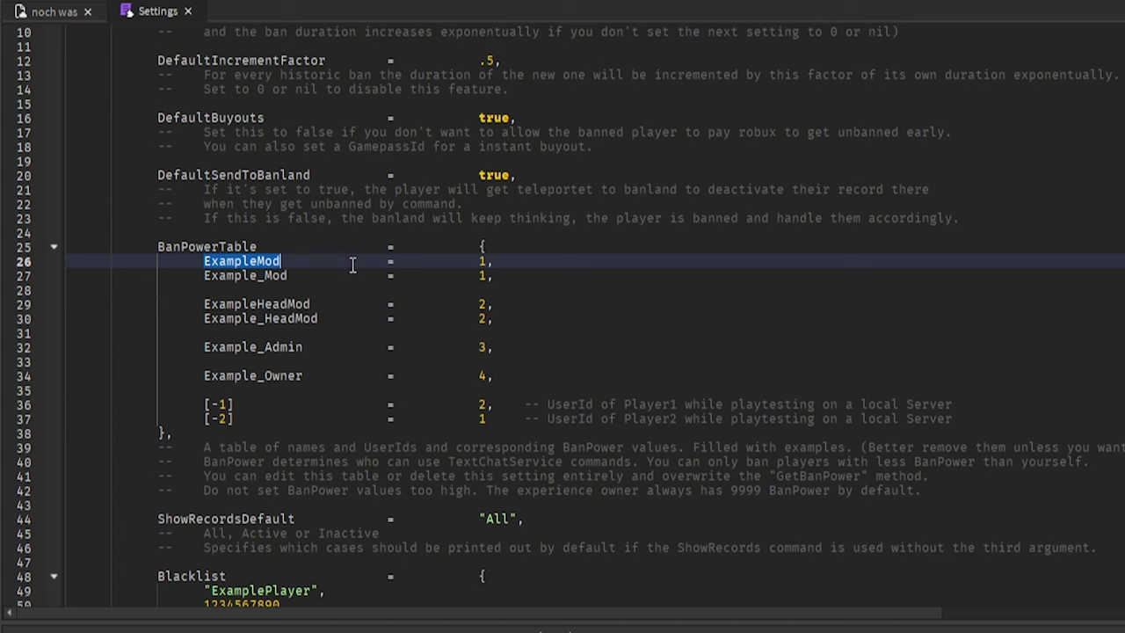
double_click(293, 348)
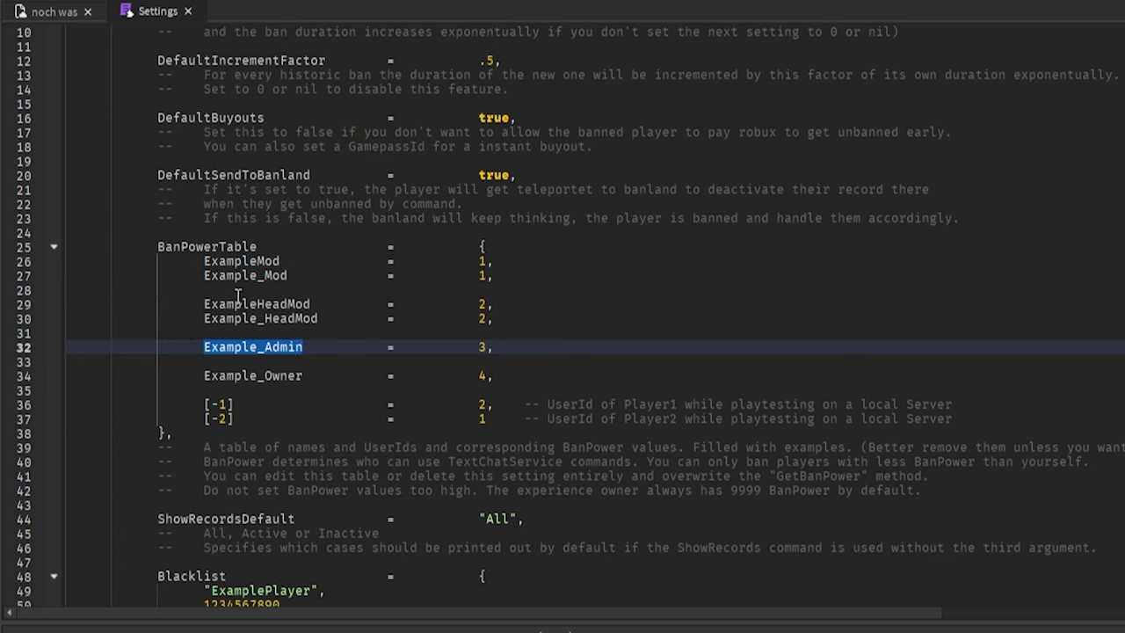
click(238, 291)
double_click(236, 305)
double_click(244, 262)
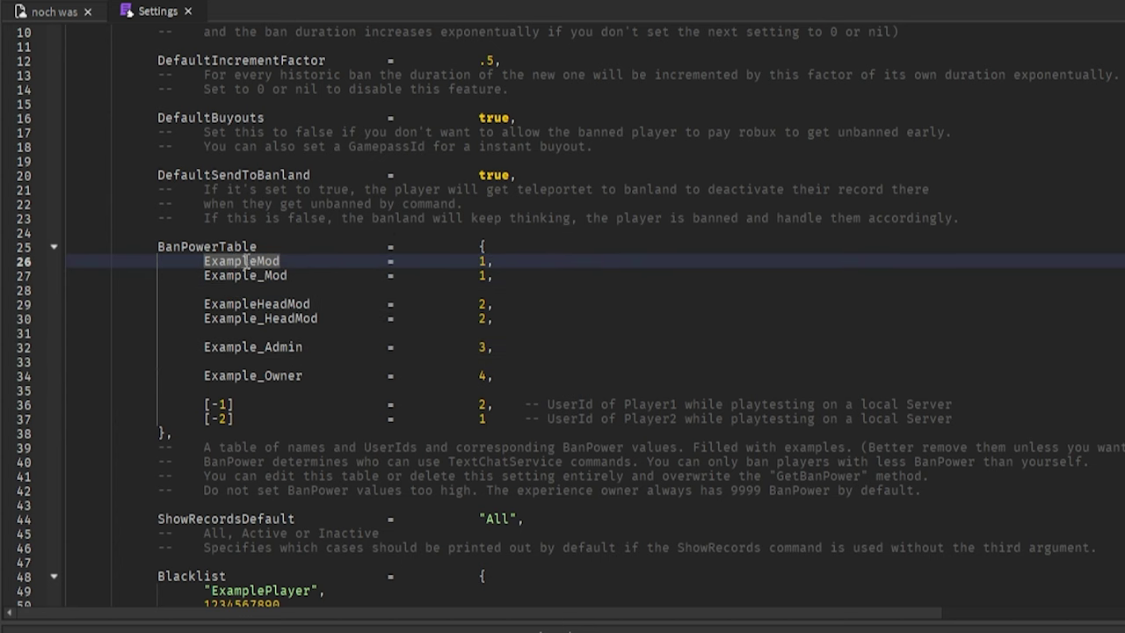
click(397, 287)
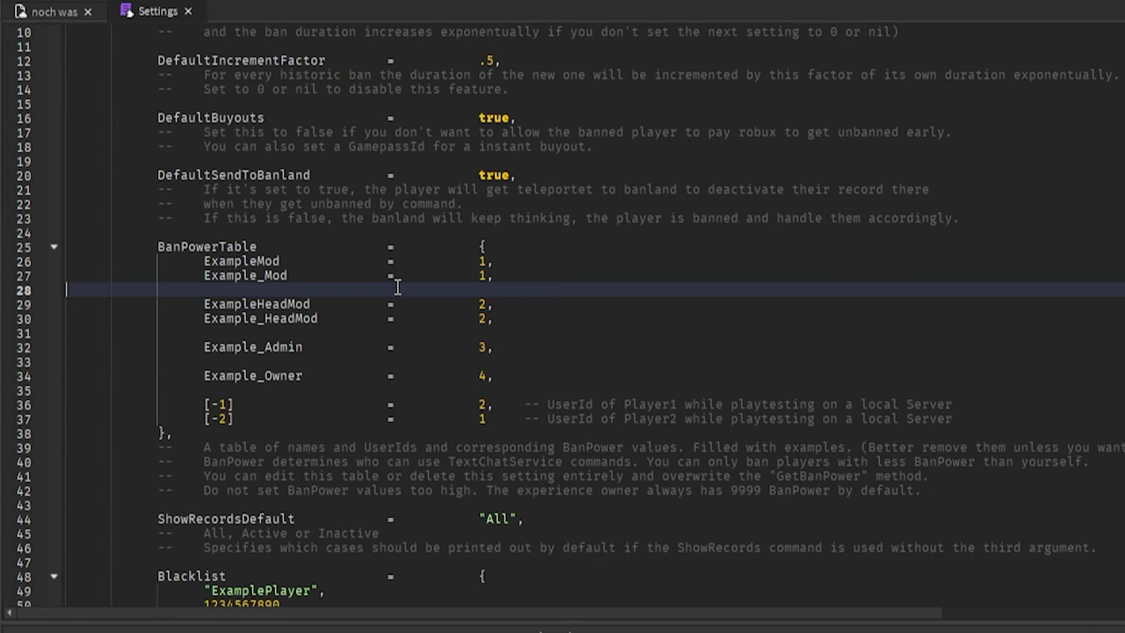
- Locate the ShowRecordsDefault setting and run the /showrecords command in the running place's chat to read its output
scroll(396, 288, down, 5)
double_click(204, 303)
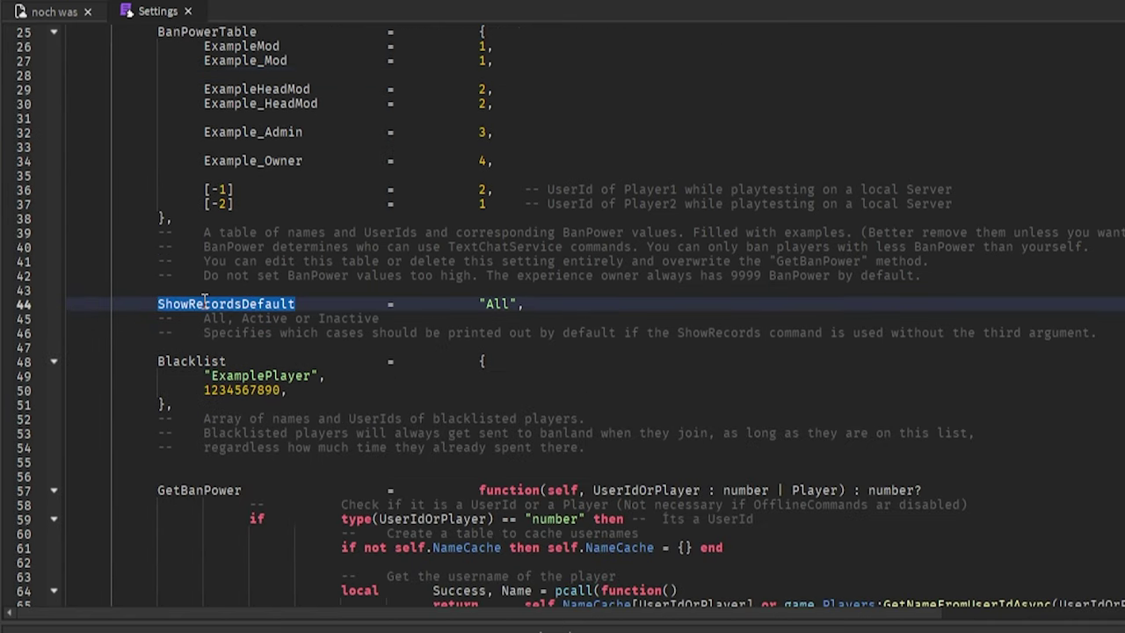
click(53, 12)
right_drag(299, 160, 301, 189)
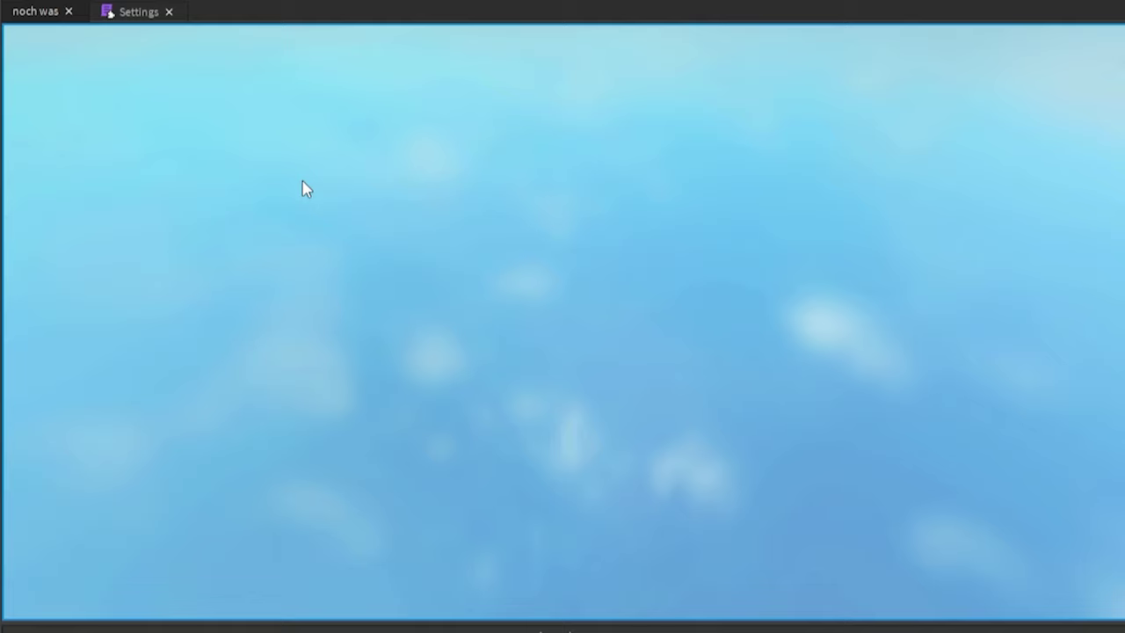
click(279, 249)
text(/re)
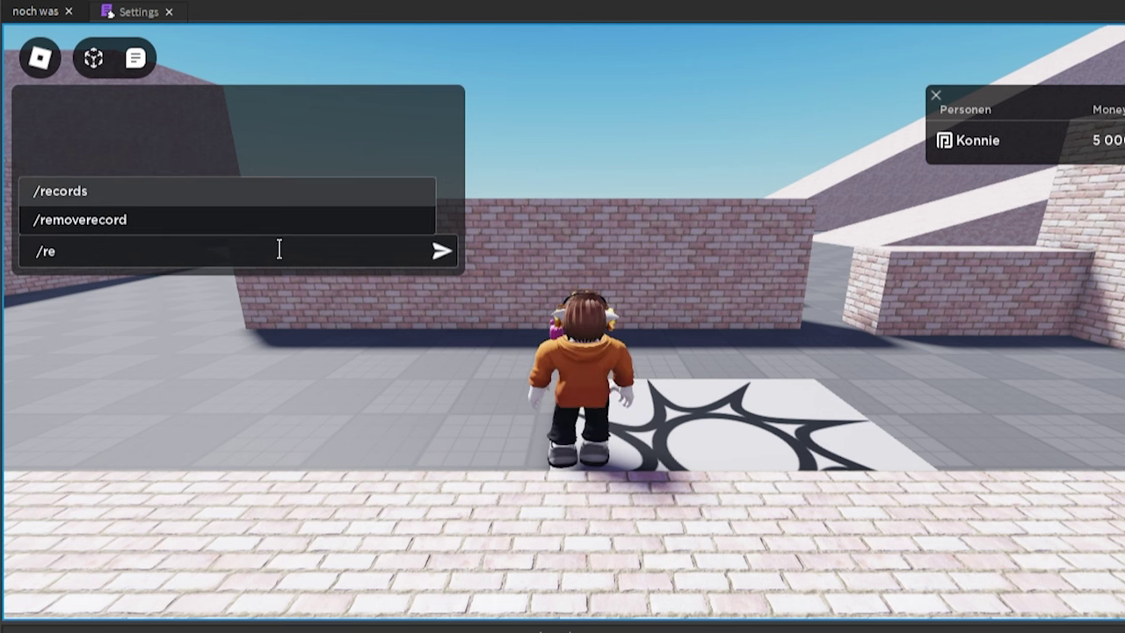
key(BackSpace)
key(BackSpace)
text(showrecords)
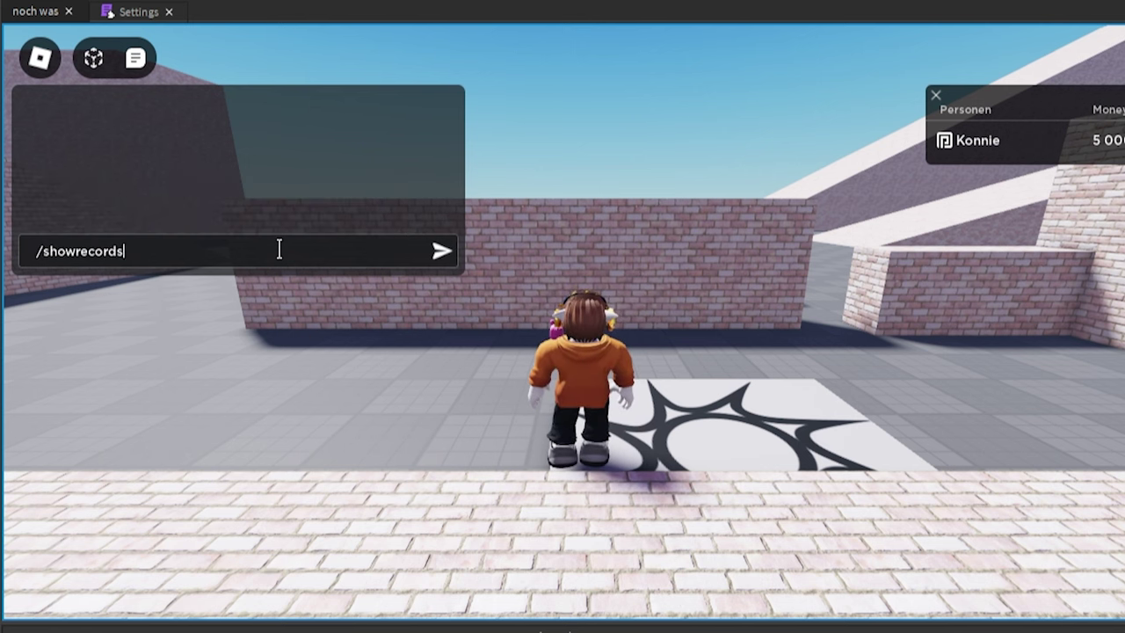
key(Return)
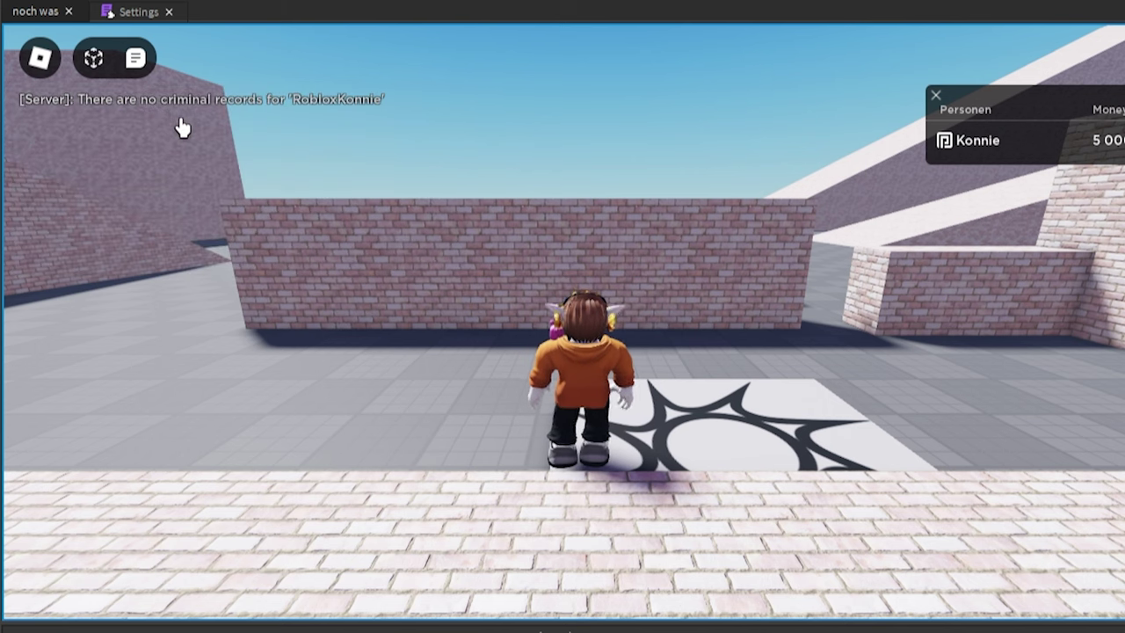
mouse_move(124, 78)
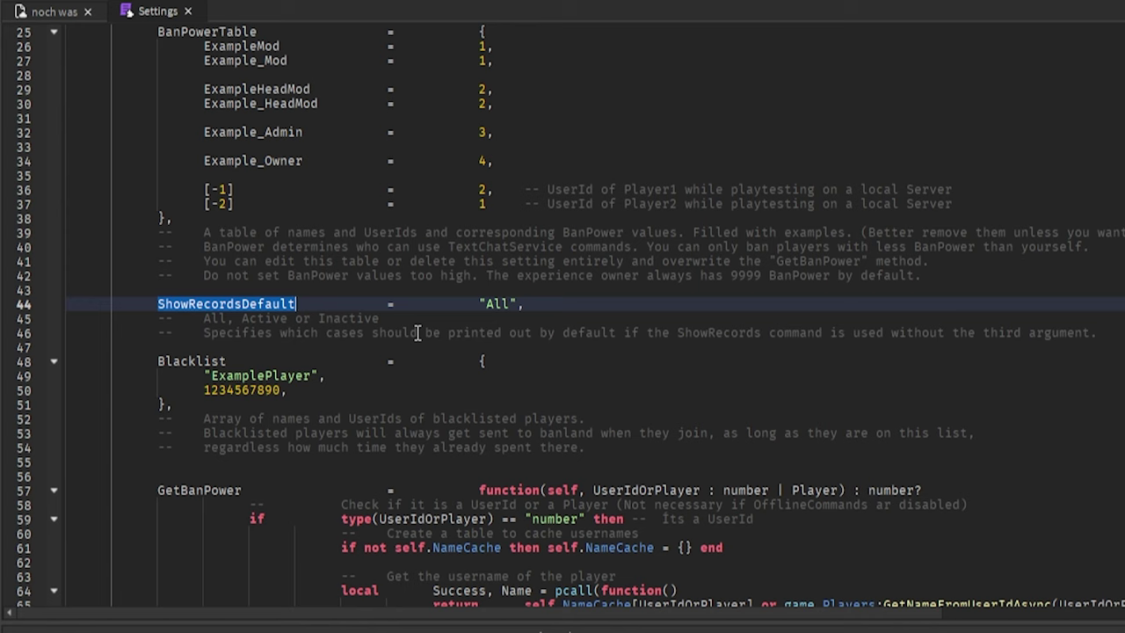
- Try the values Active and Inactive for ShowRecordsDefault in the Settings script, and set it back to All
click(433, 306)
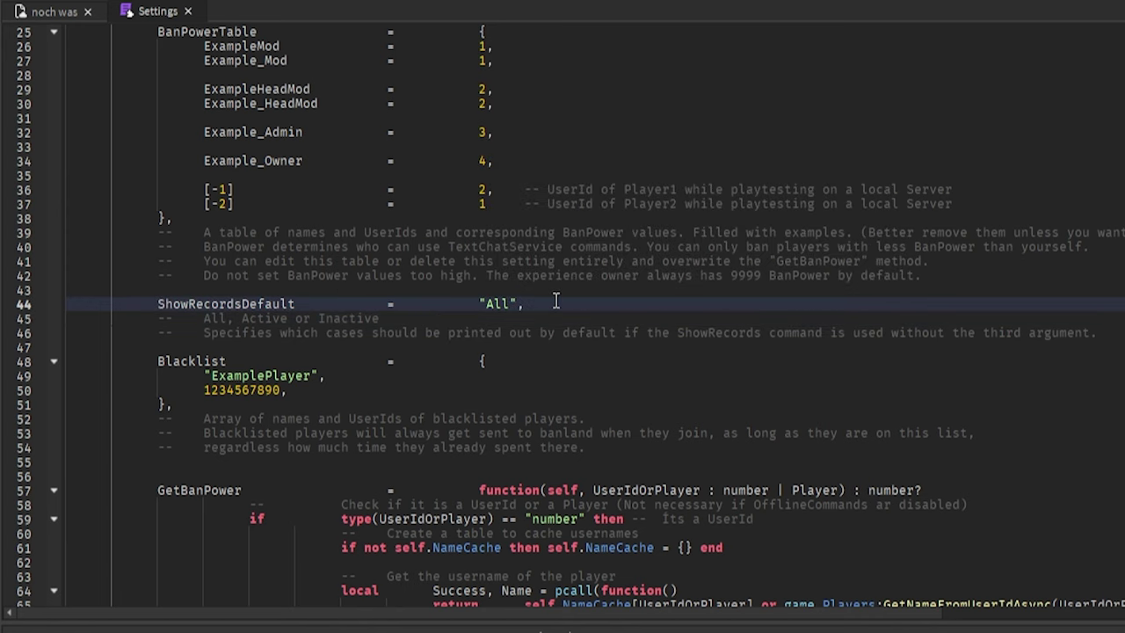
double_click(498, 304)
mouse_move(499, 306)
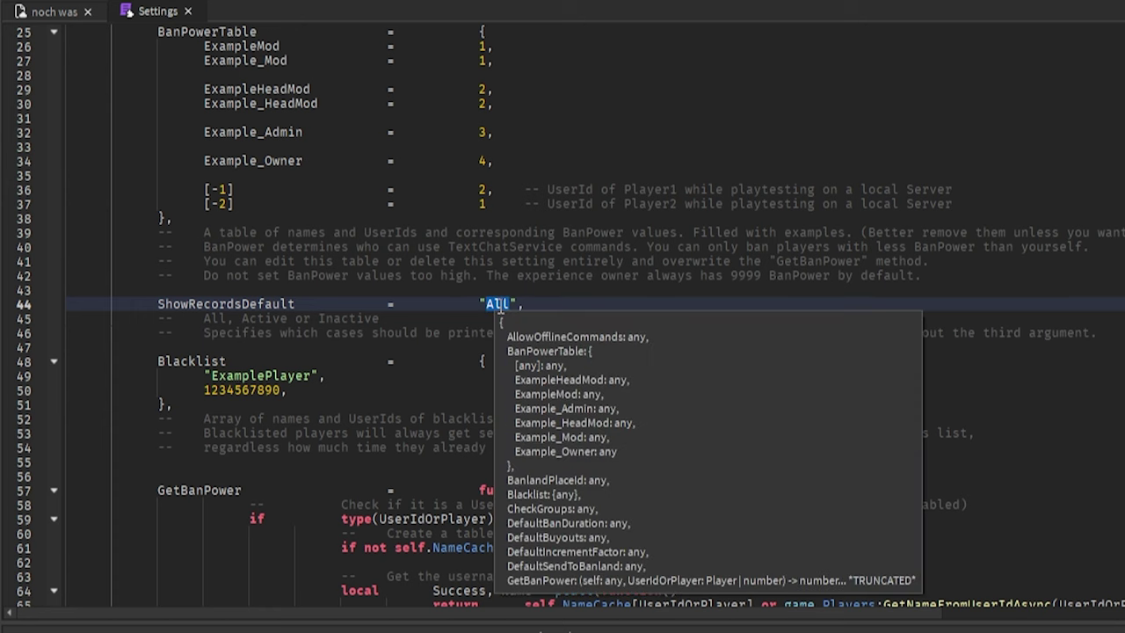
text(Active)
double_click(499, 306)
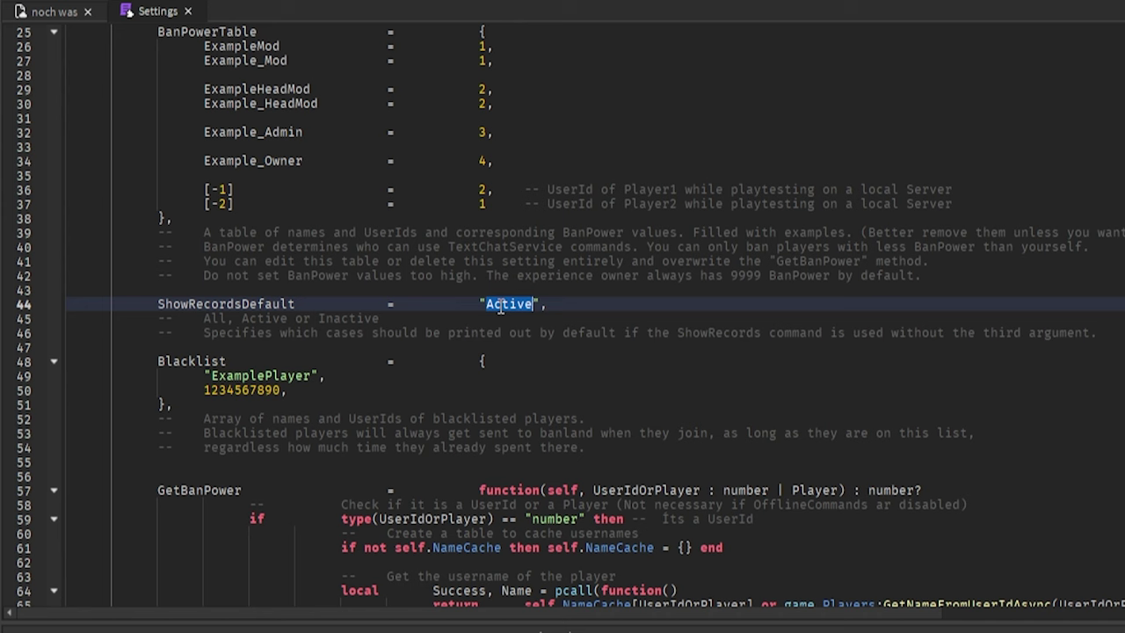
text(Inactiv)
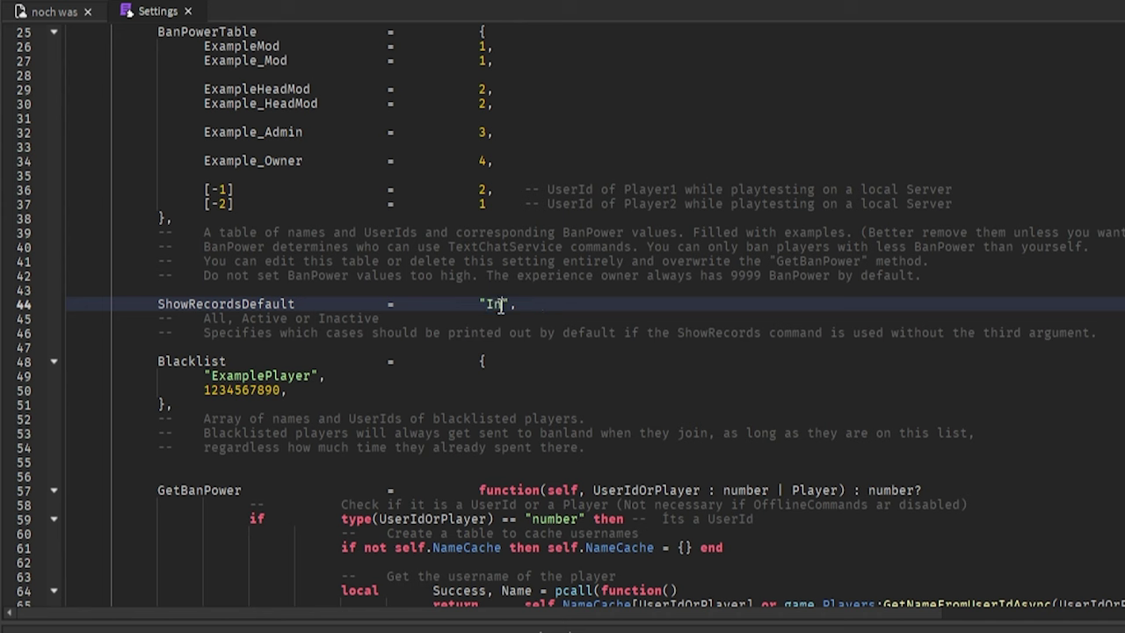
text(e)
key(ctrl+z)
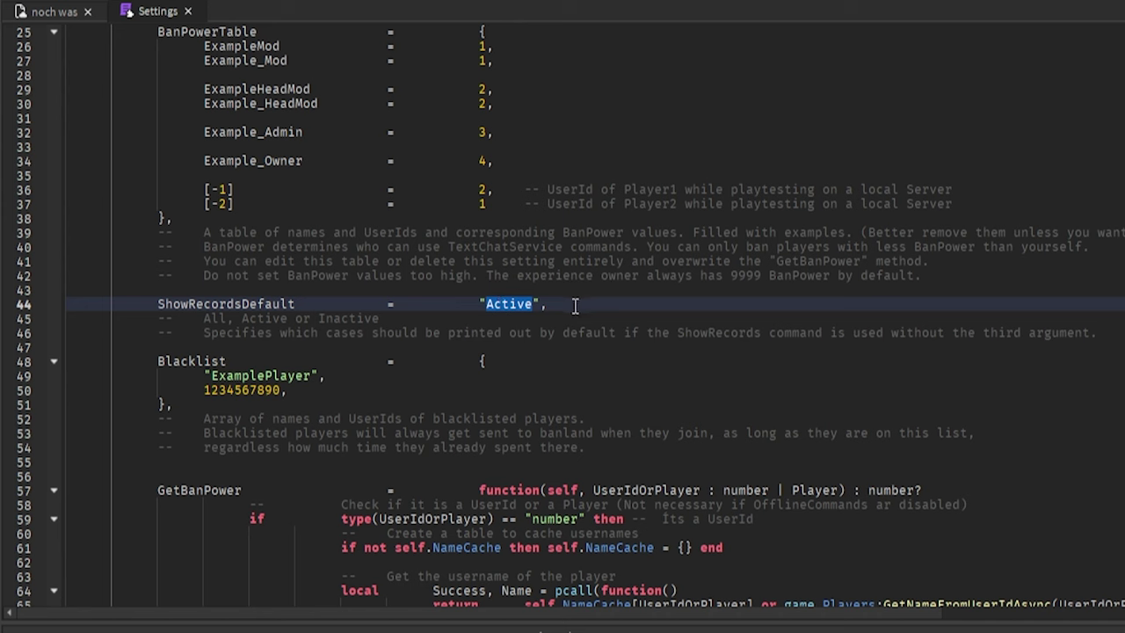
text(All)
- Examine the Blacklist setting, including its example player name, its example UserId and the comment below
scroll(528, 307, down, 1)
drag(158, 318, 395, 318)
double_click(224, 333)
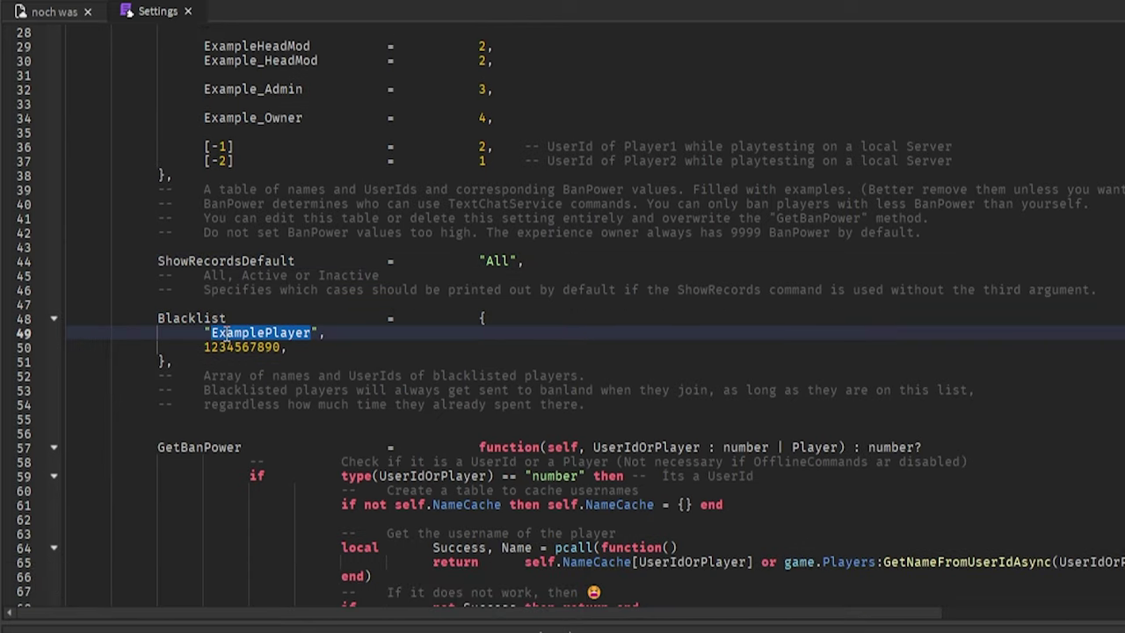
double_click(227, 348)
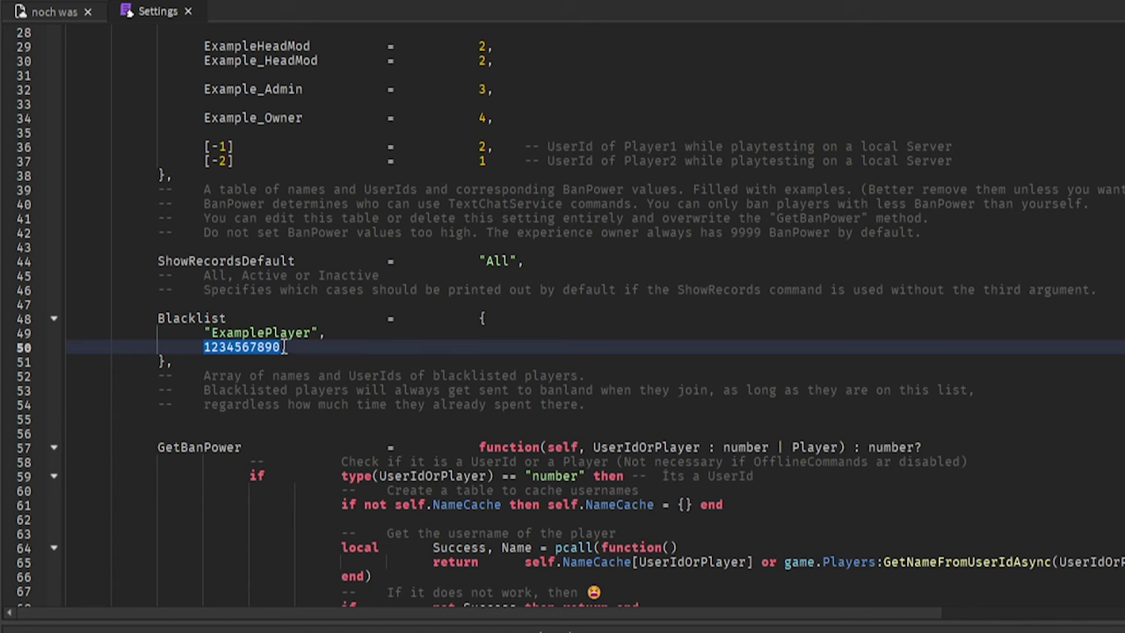
drag(287, 347, 175, 327)
click(368, 358)
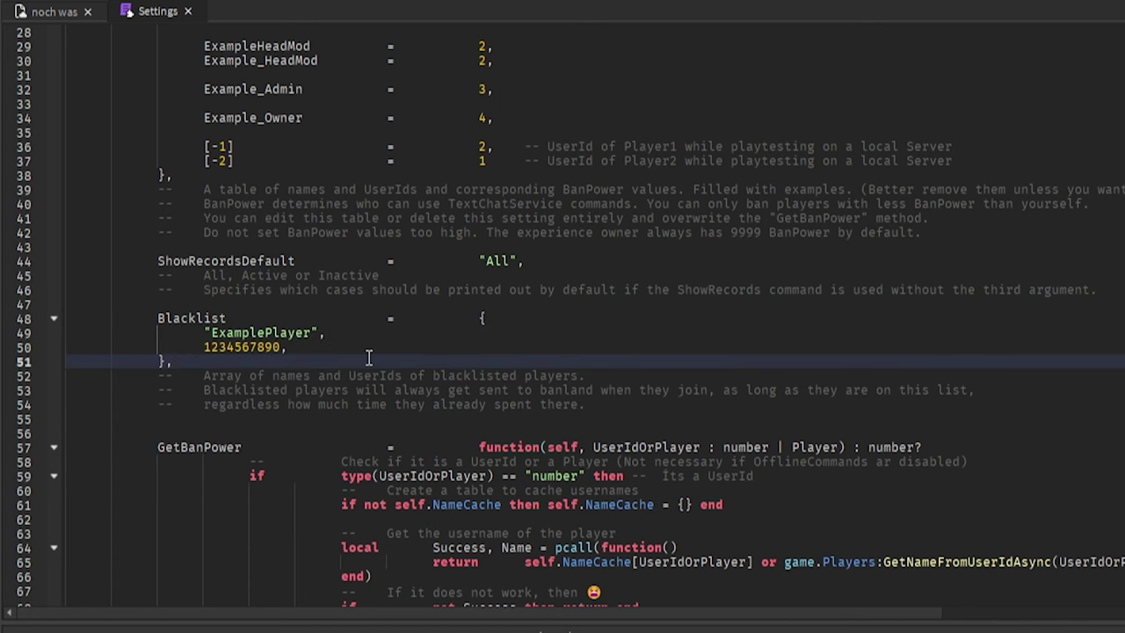
scroll(368, 357, down, 4)
key(Up)
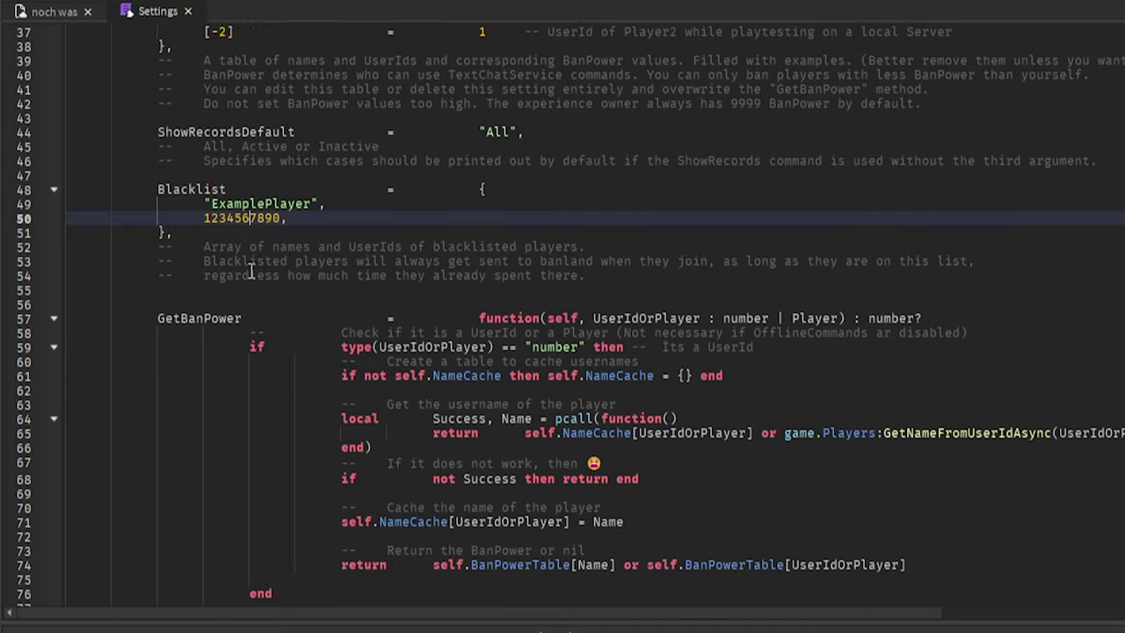
click(238, 204)
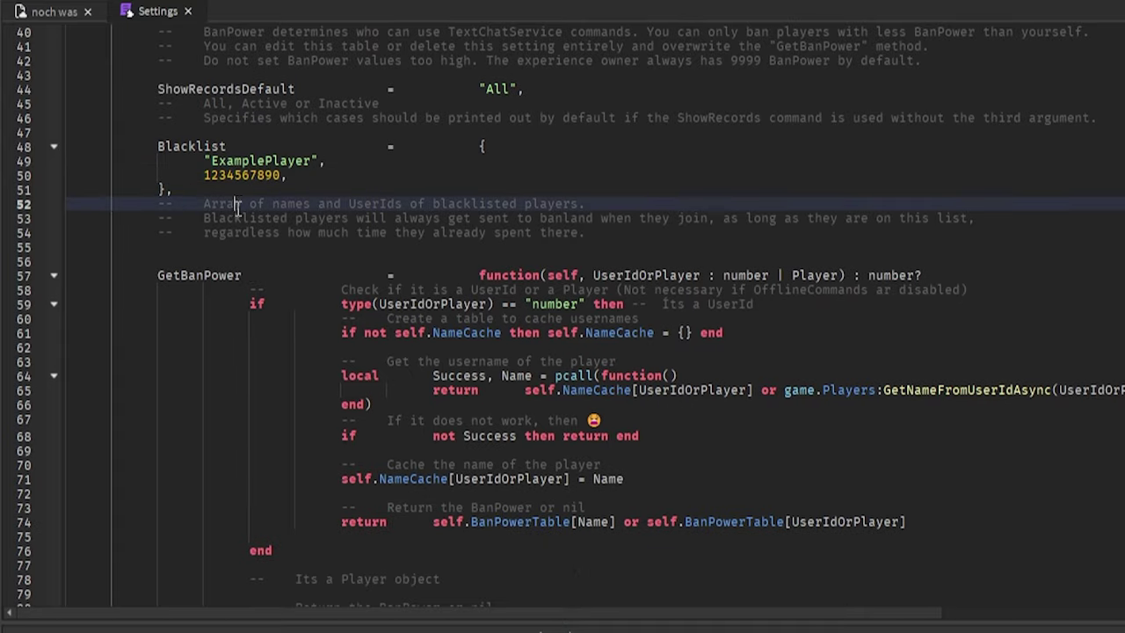
- Examine the GetBanPower function and where its UserIdOrPlayer parameter is used
scroll(238, 203, down, 1)
double_click(178, 232)
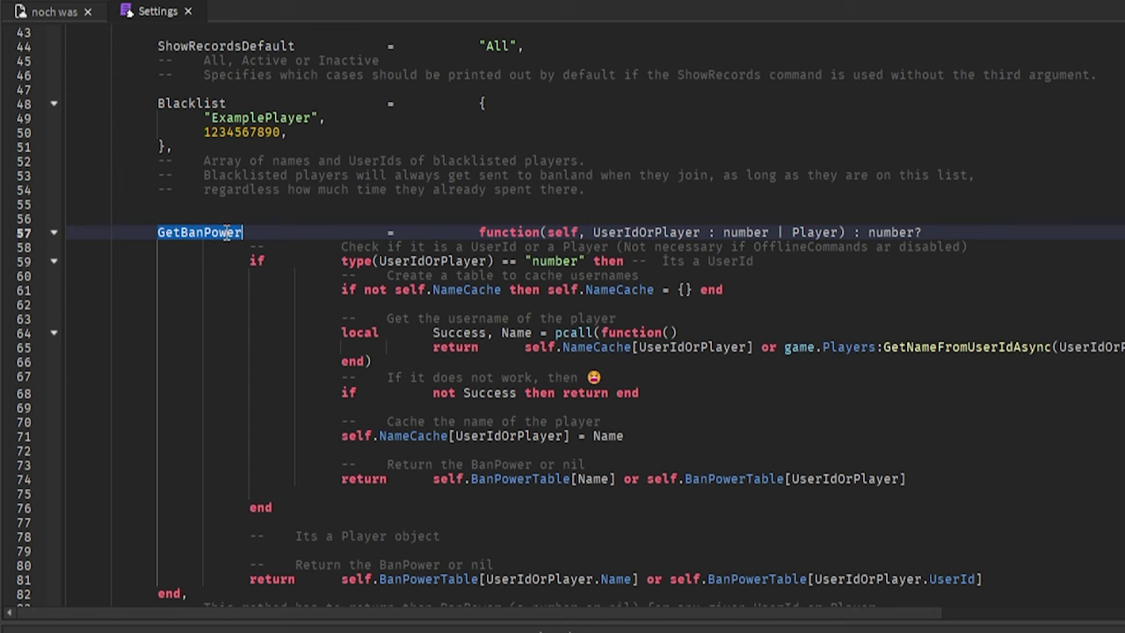
mouse_move(227, 232)
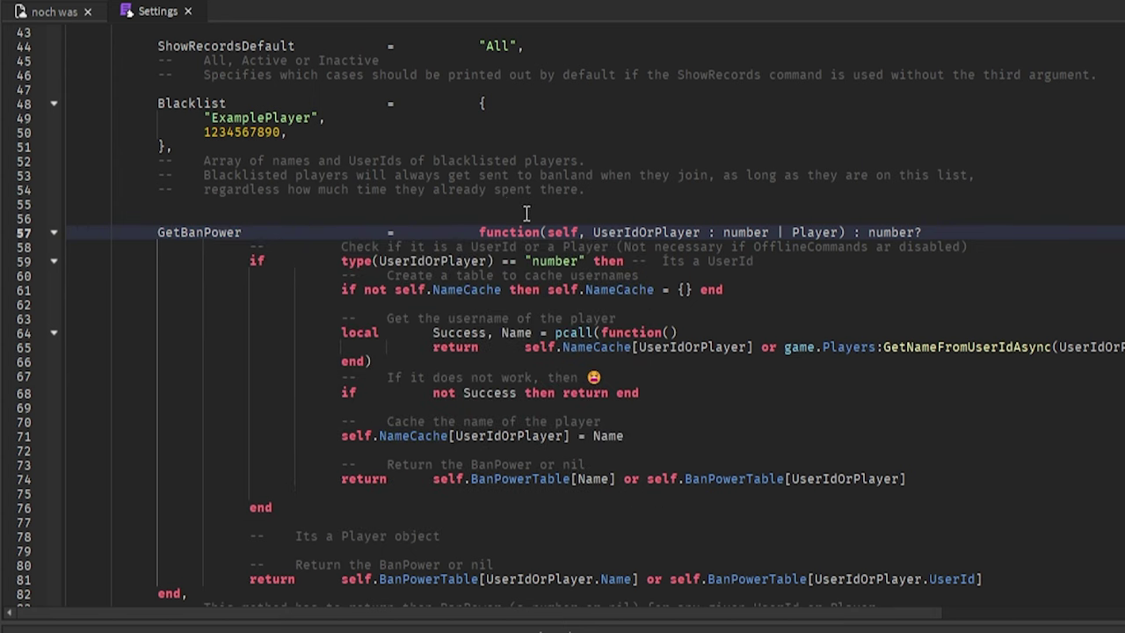
double_click(644, 231)
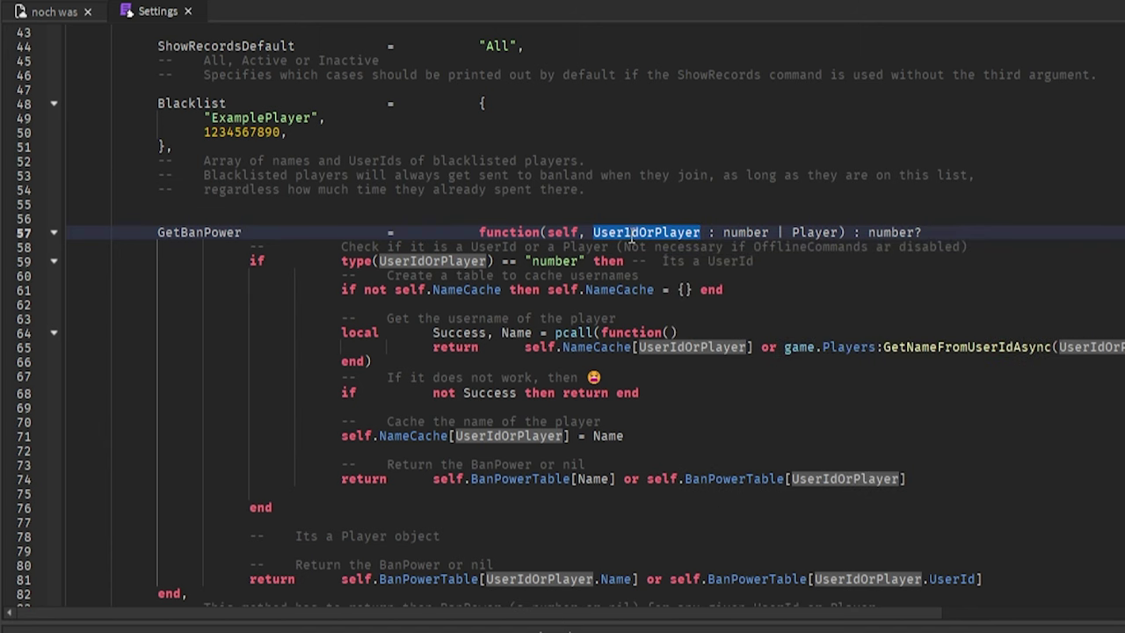
- Compare the whole BanPowerTable block with the GetBanPower function that reads from it
scroll(616, 236, up, 11)
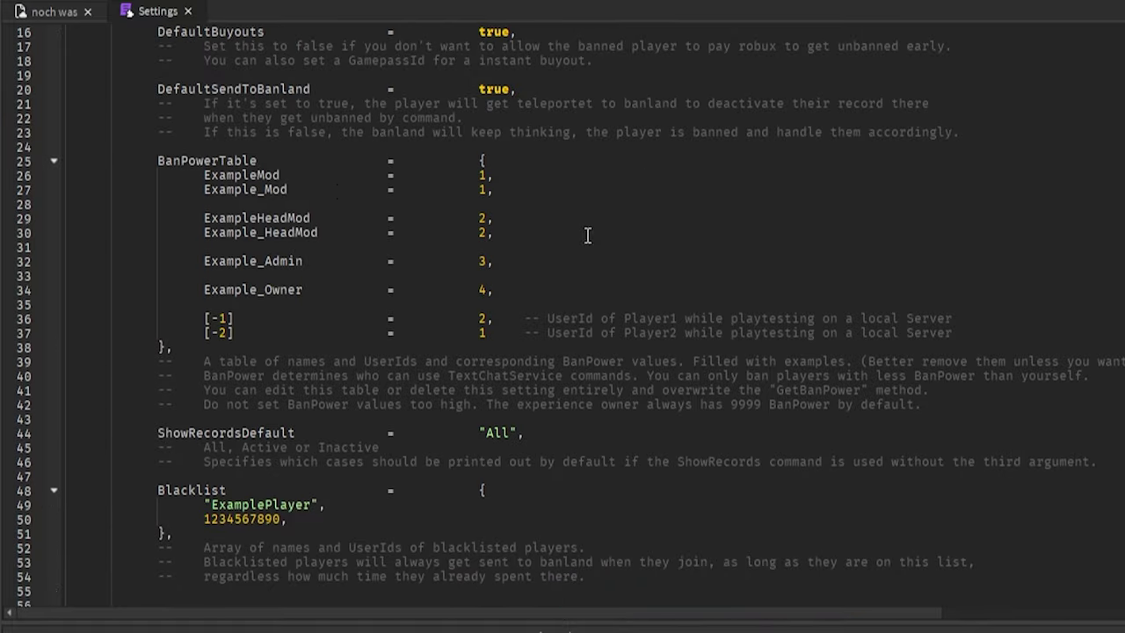
drag(114, 247, 492, 421)
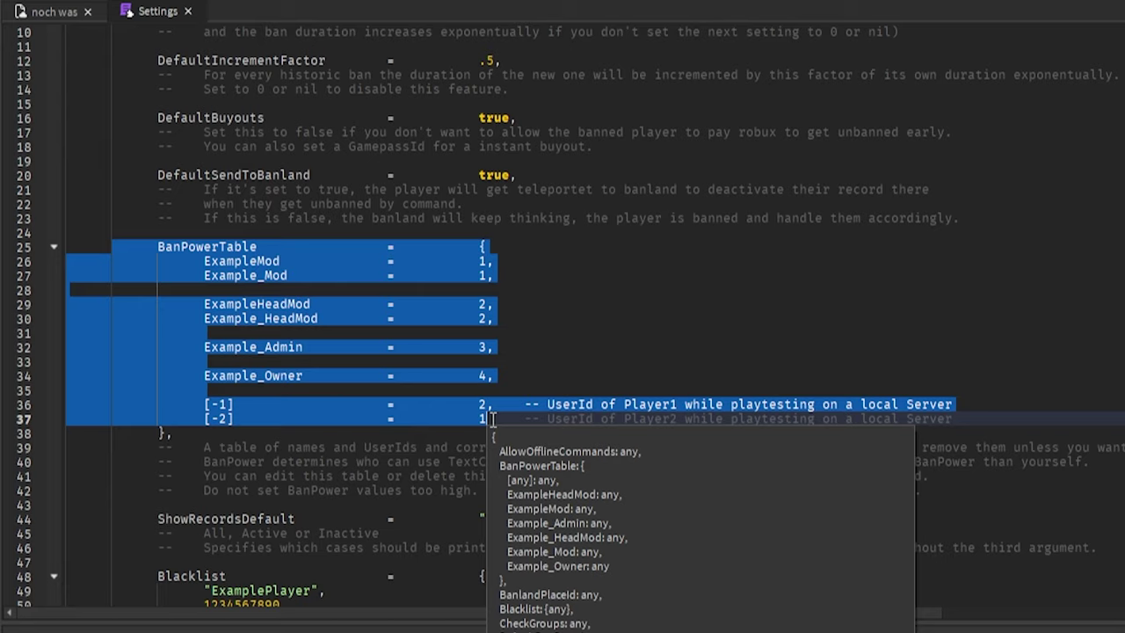
scroll(442, 319, down, 11)
drag(198, 232, 189, 593)
scroll(159, 159, up, 9)
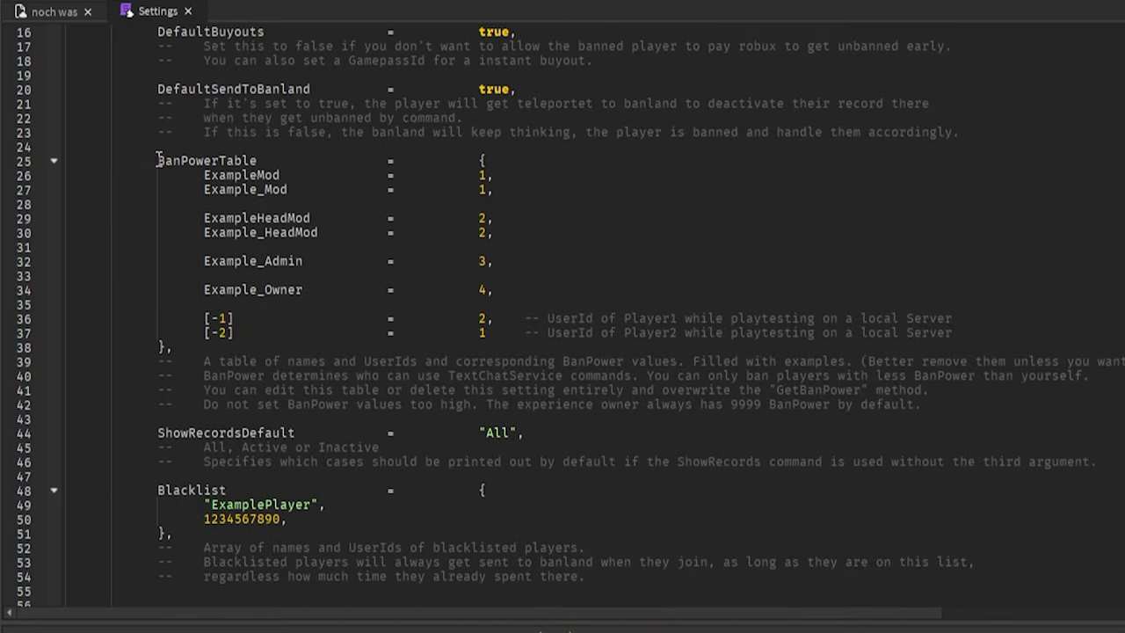
drag(159, 159, 299, 343)
scroll(299, 341, down, 3)
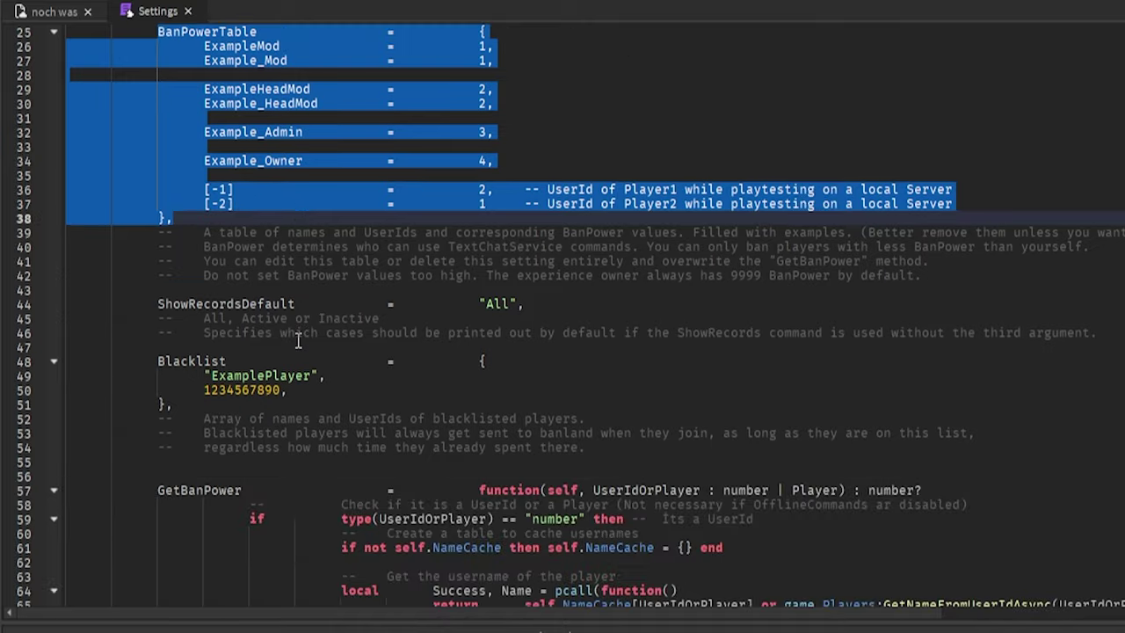
scroll(264, 299, down, 6)
scroll(259, 296, up, 7)
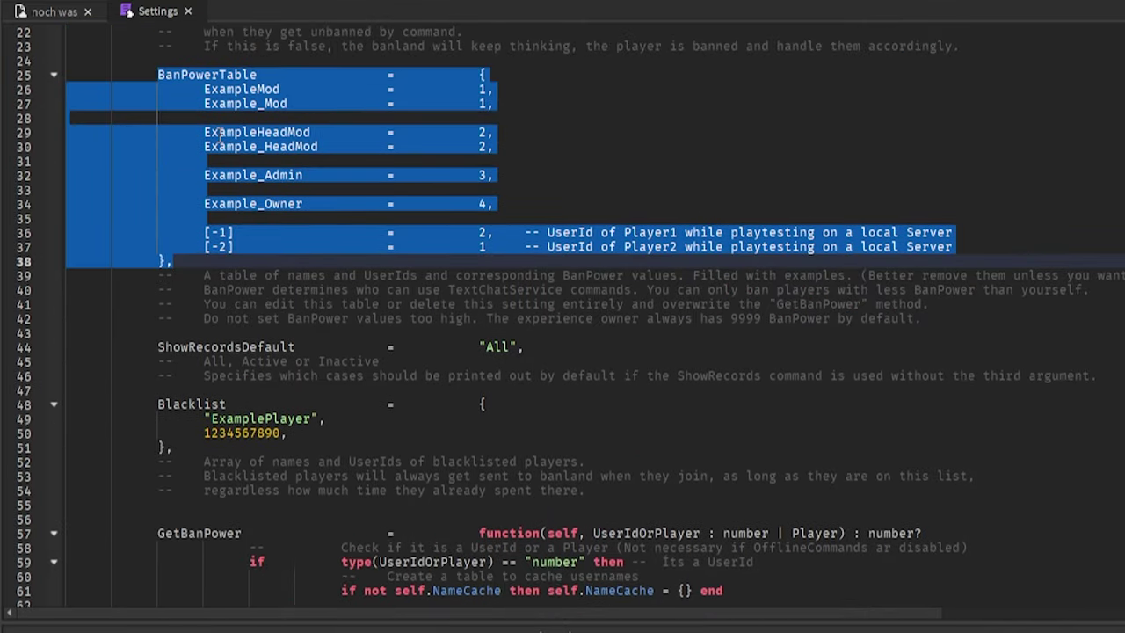
- Examine where GetBanPower checks UserIdOrPlayer against the number type and creates the NameCache table
scroll(218, 136, down, 8)
double_click(633, 188)
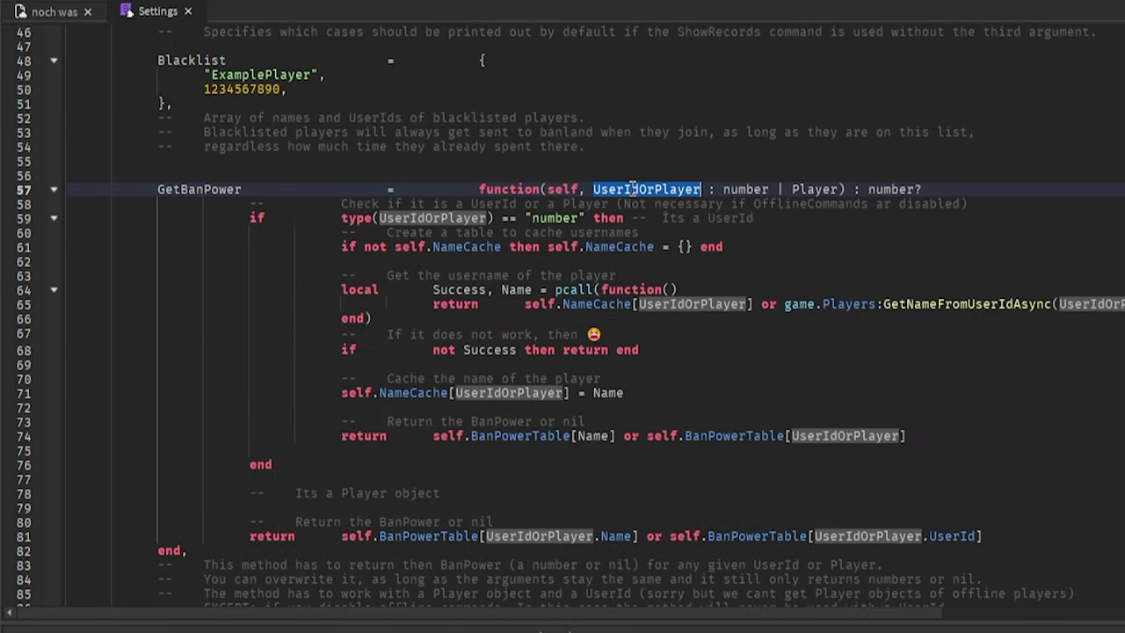
click(557, 218)
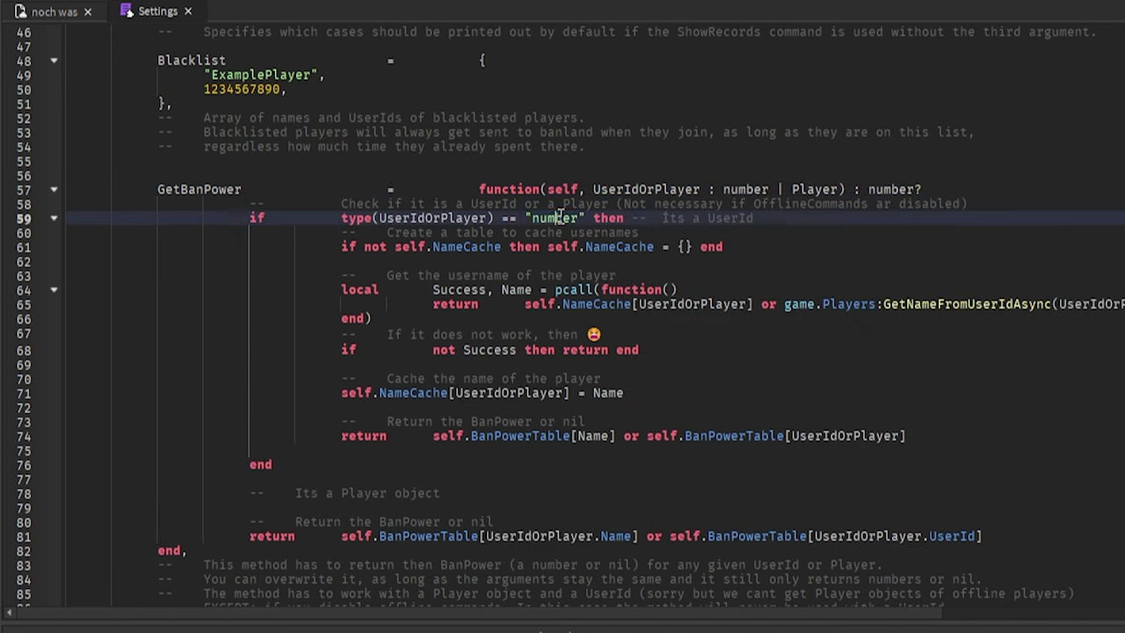
double_click(557, 218)
scroll(557, 218, down, 2)
drag(341, 159, 722, 159)
scroll(511, 178, down, 1)
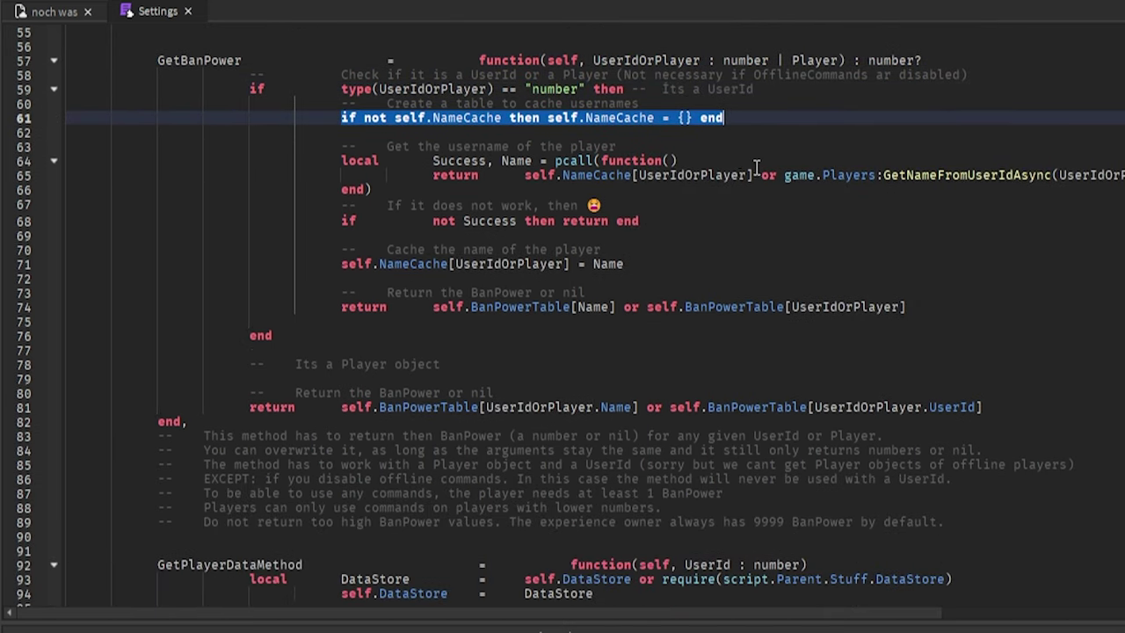
- Examine GetBanPower's username lookup, the comment on a failed lookup and the line that caches the player's name
triple_click(1059, 175)
click(1060, 175)
drag(527, 175, 750, 175)
click(380, 207)
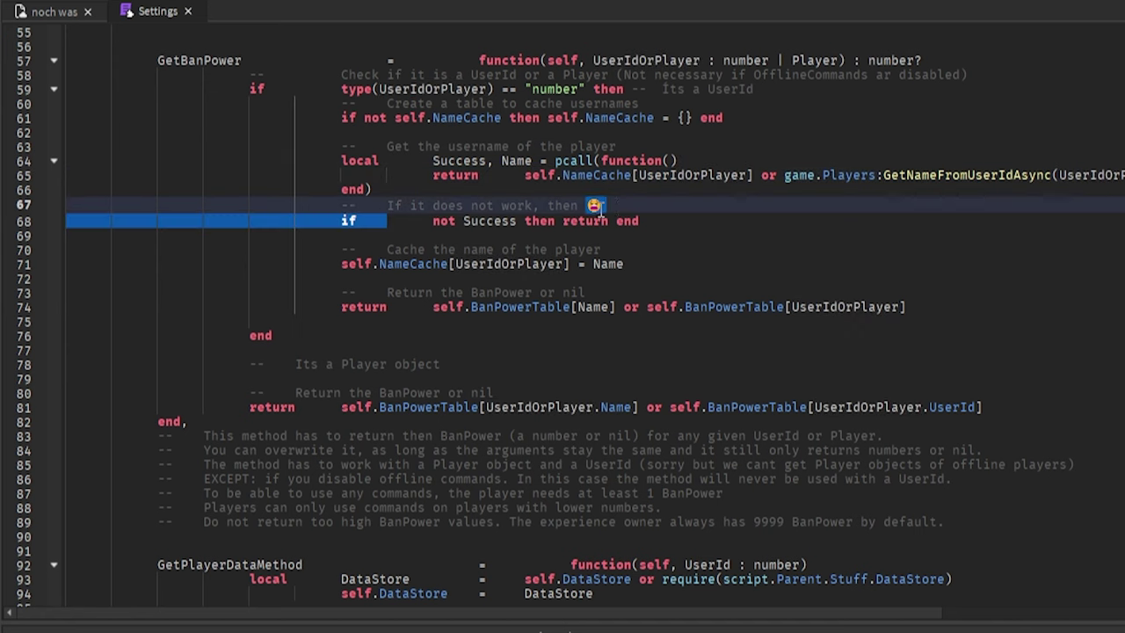
double_click(594, 204)
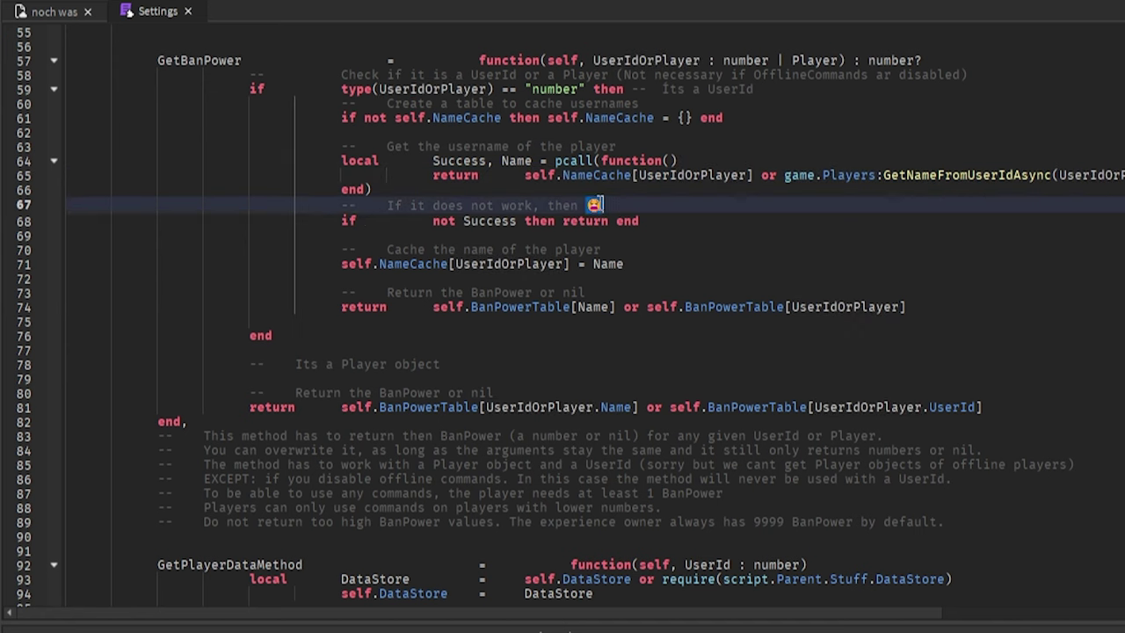
drag(335, 264, 542, 264)
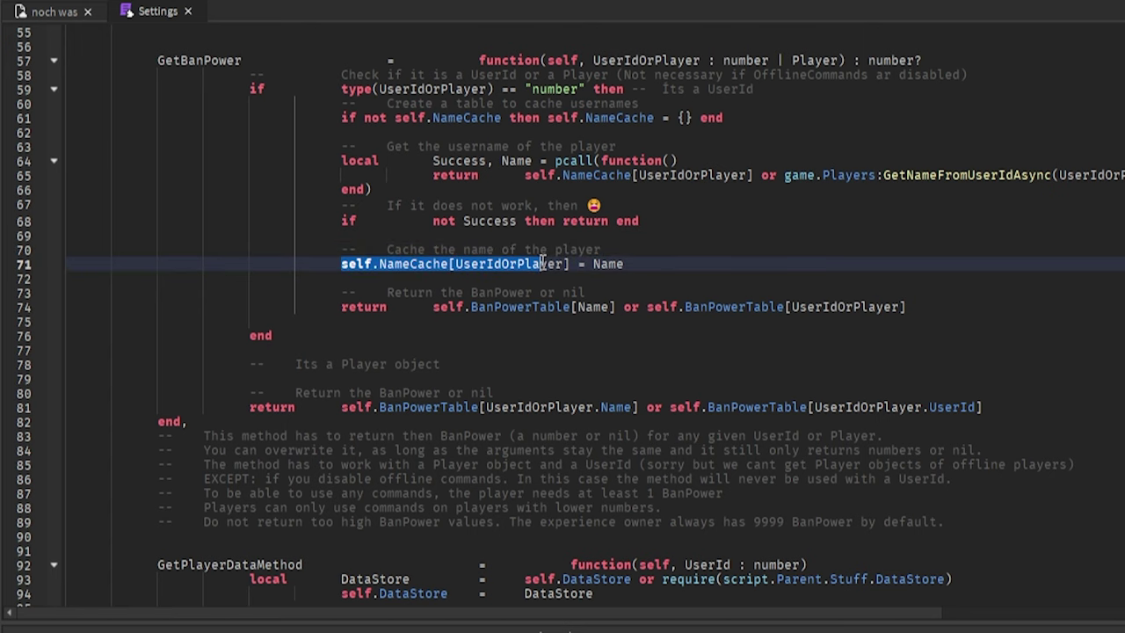
- Examine the return line of GetBanPower's UserId branch, which looks up BanPowerTable by Name or UserIdOrPlayer
scroll(543, 264, down, 1)
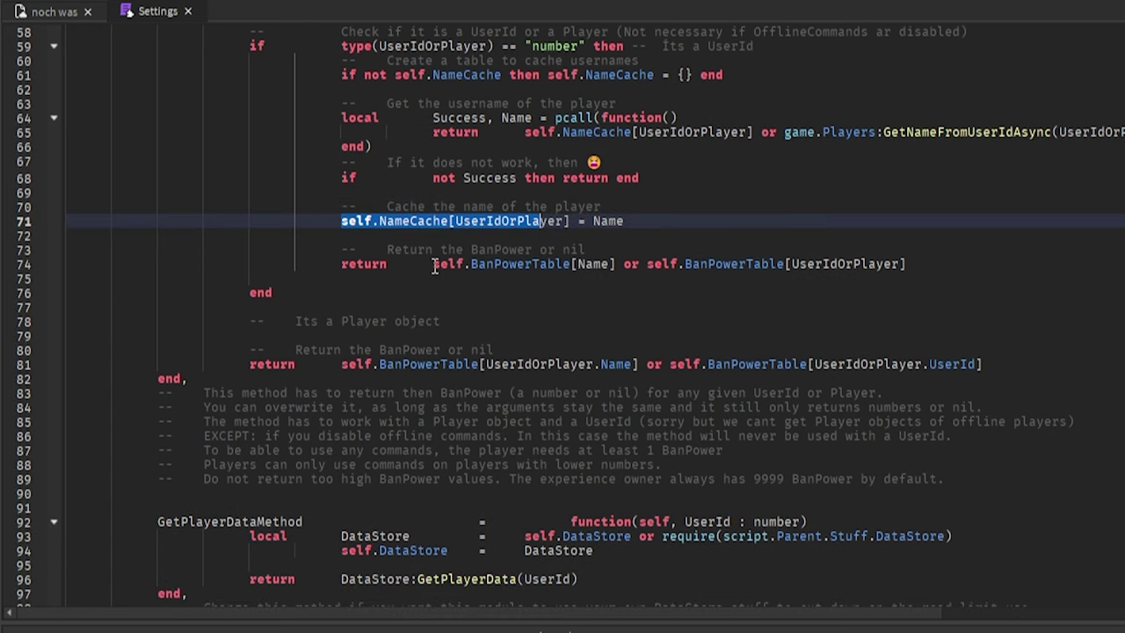
click(428, 263)
click(486, 261)
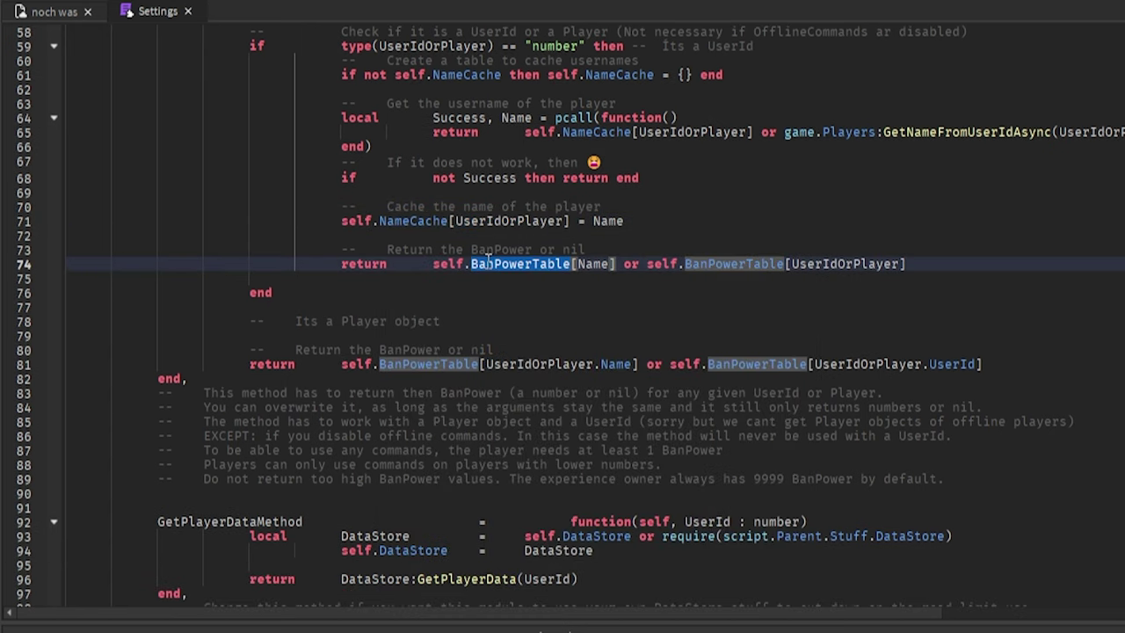
click(593, 265)
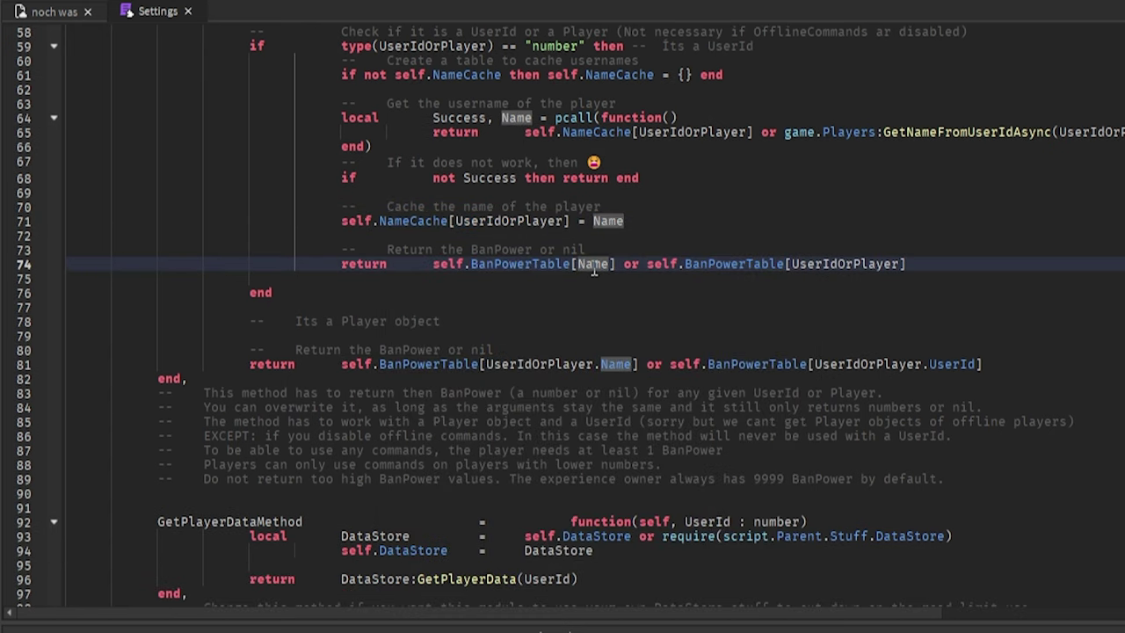
double_click(809, 265)
scroll(615, 281, down, 1)
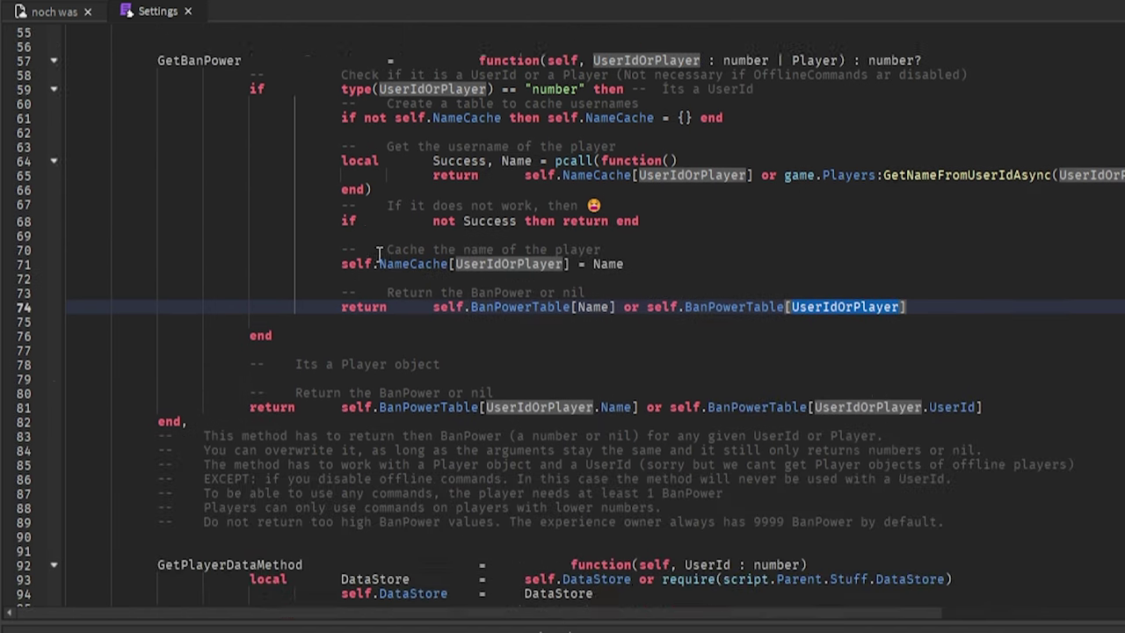
- Examine the return line for Player objects in GetBanPower, including its Name and UserId lookups in BanPowerTable
click(397, 322)
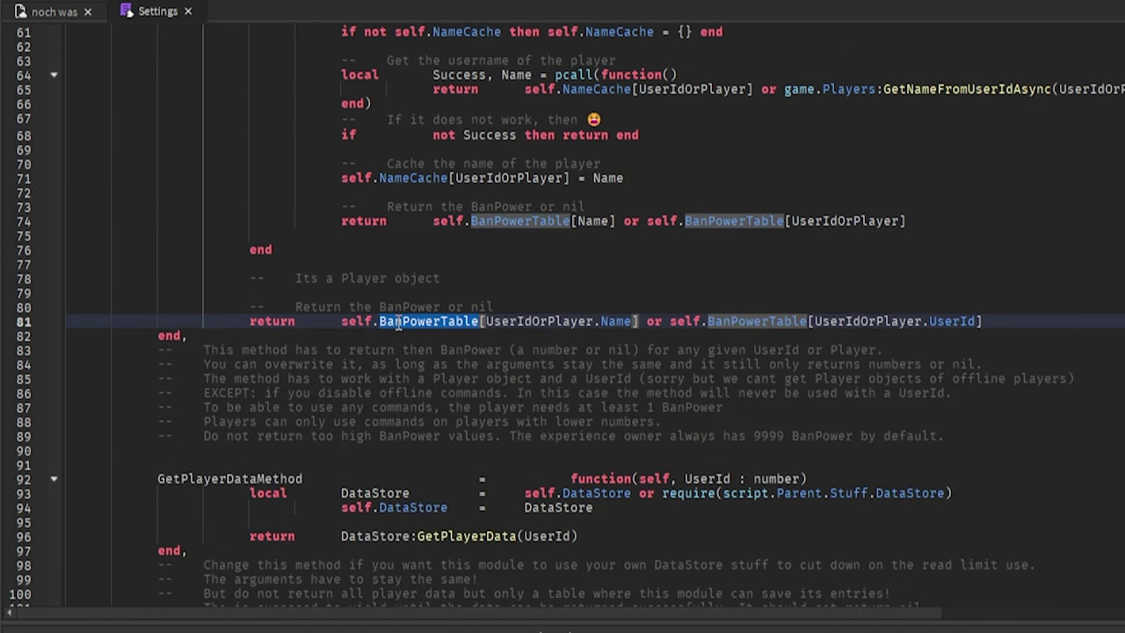
key(ctrl+Left)
key(ctrl+Left)
click(415, 321)
click(621, 320)
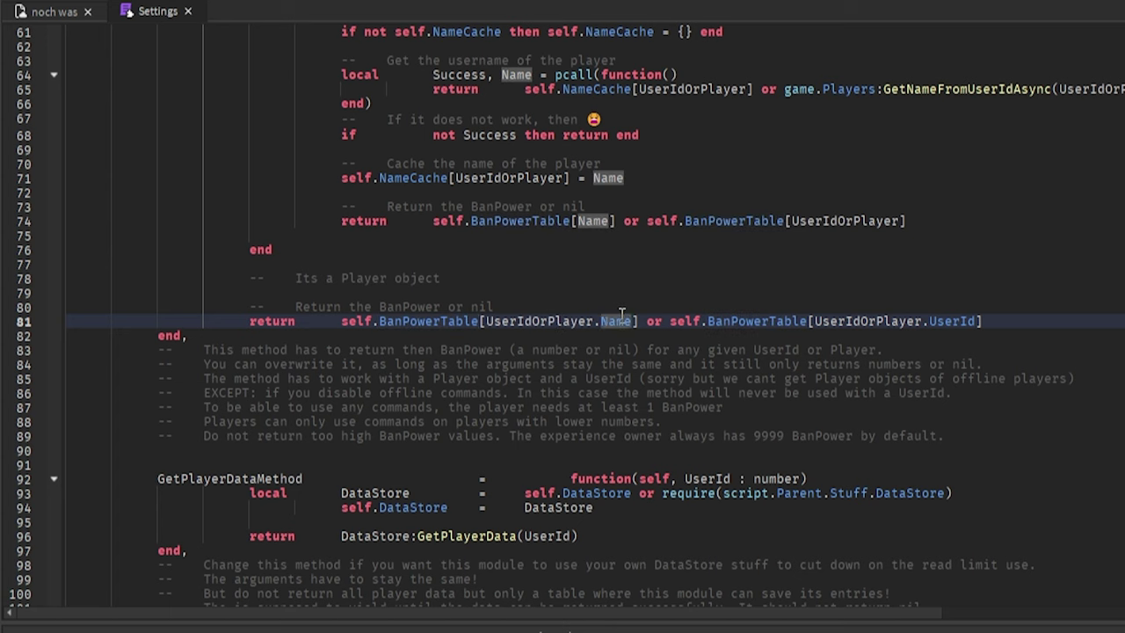
double_click(947, 320)
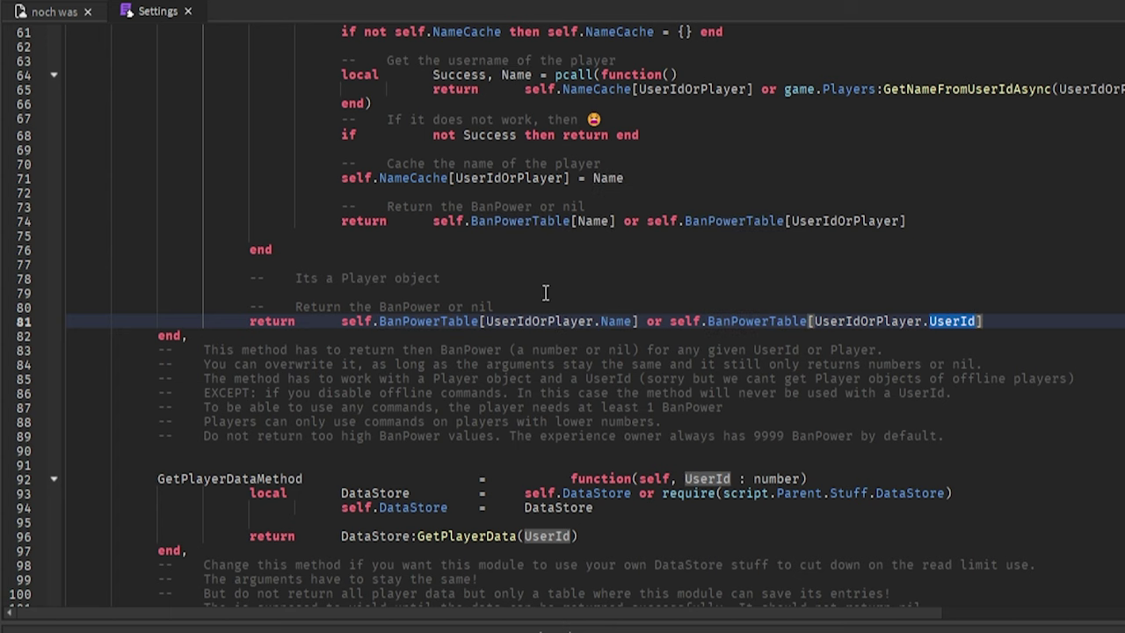
- Highlight GetBanPower's whole UserId-handling block, from the type check comment to the end of the if statement
scroll(502, 277, up, 4)
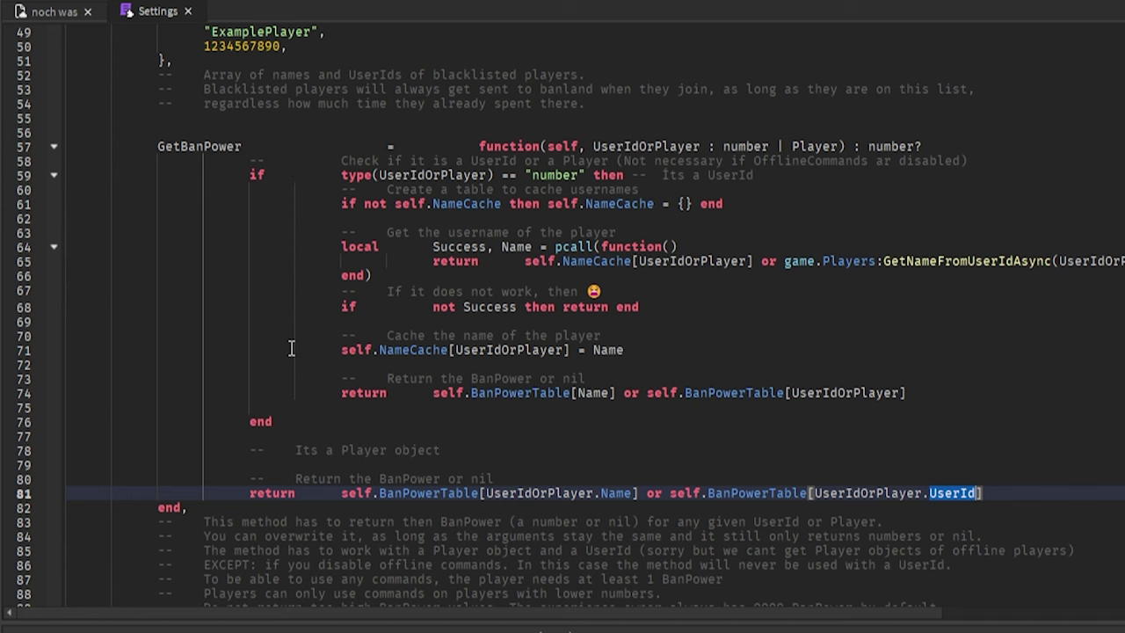
mouse_move(291, 348)
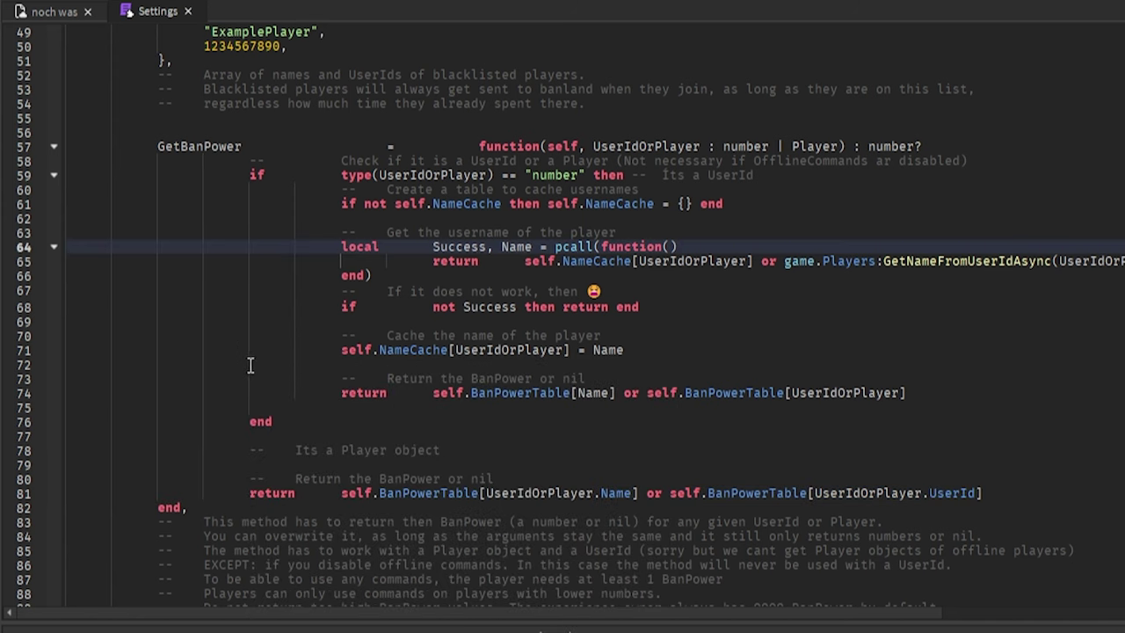
drag(283, 422, 190, 161)
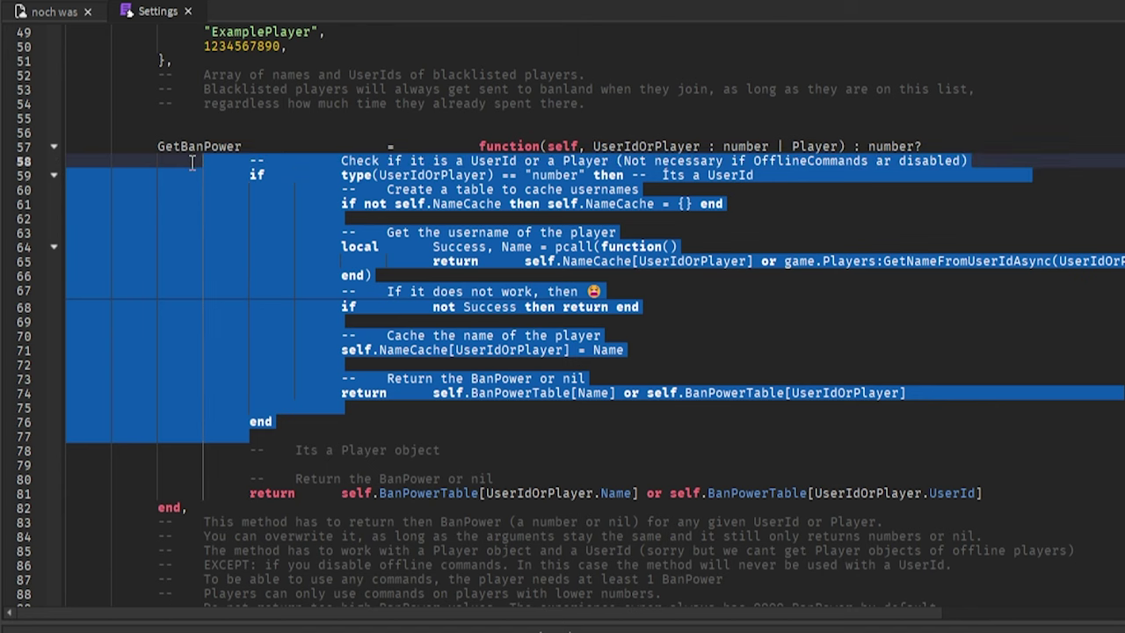
- Read the comments below GetBanPower about command permissions, the experience owner's default BanPower and the offline commands exception
scroll(296, 238, down, 5)
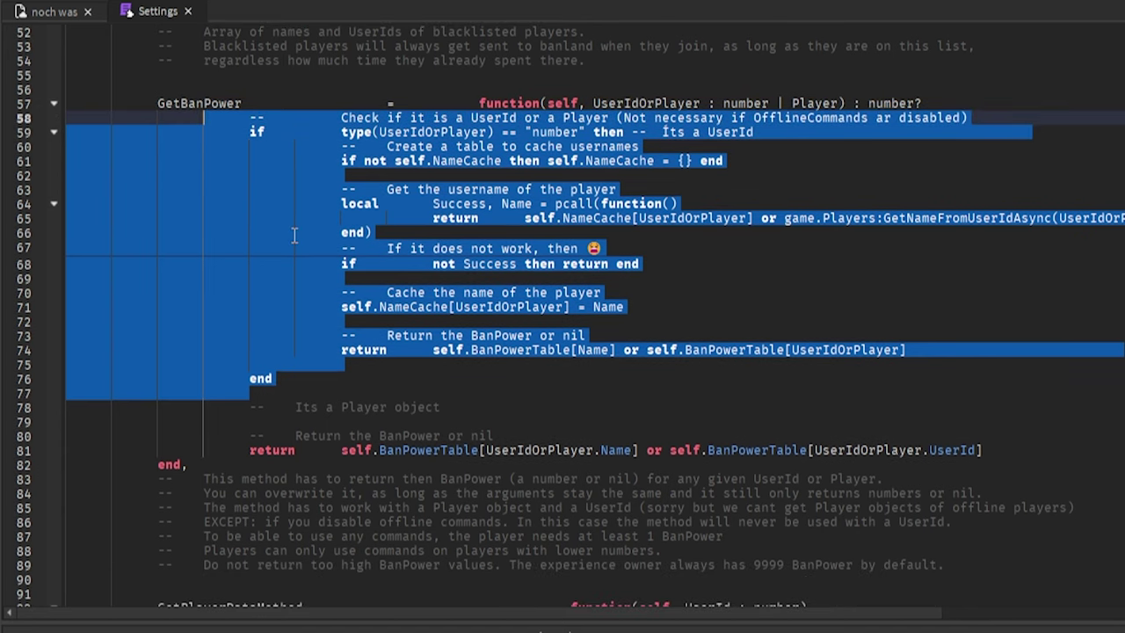
drag(159, 306, 668, 378)
click(973, 378)
scroll(591, 351, up, 4)
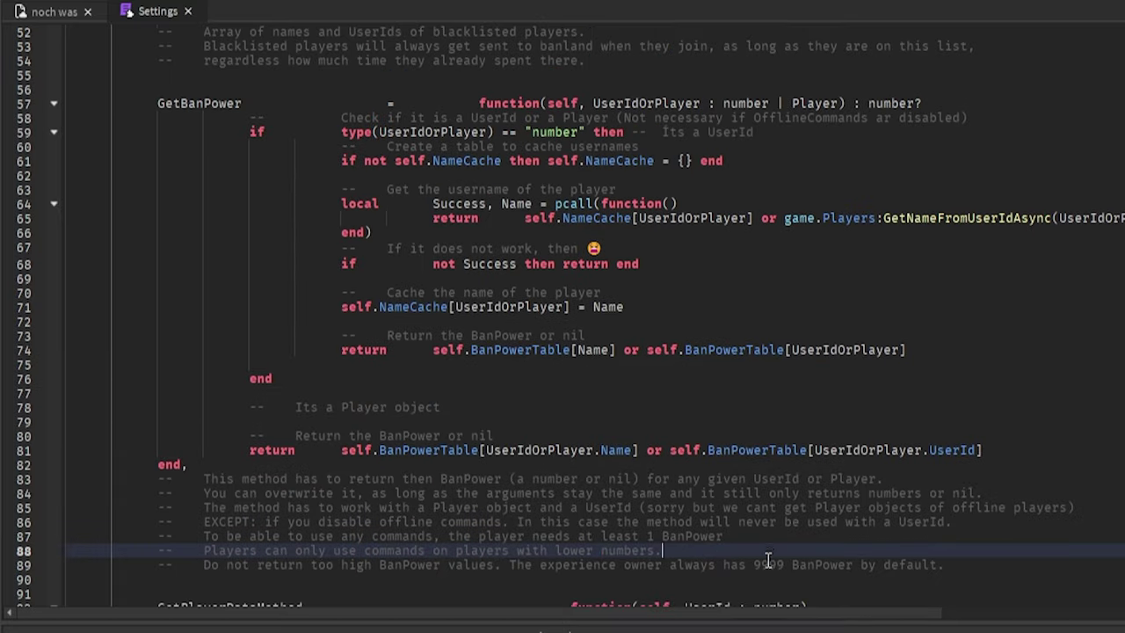
double_click(768, 564)
scroll(767, 563, down, 4)
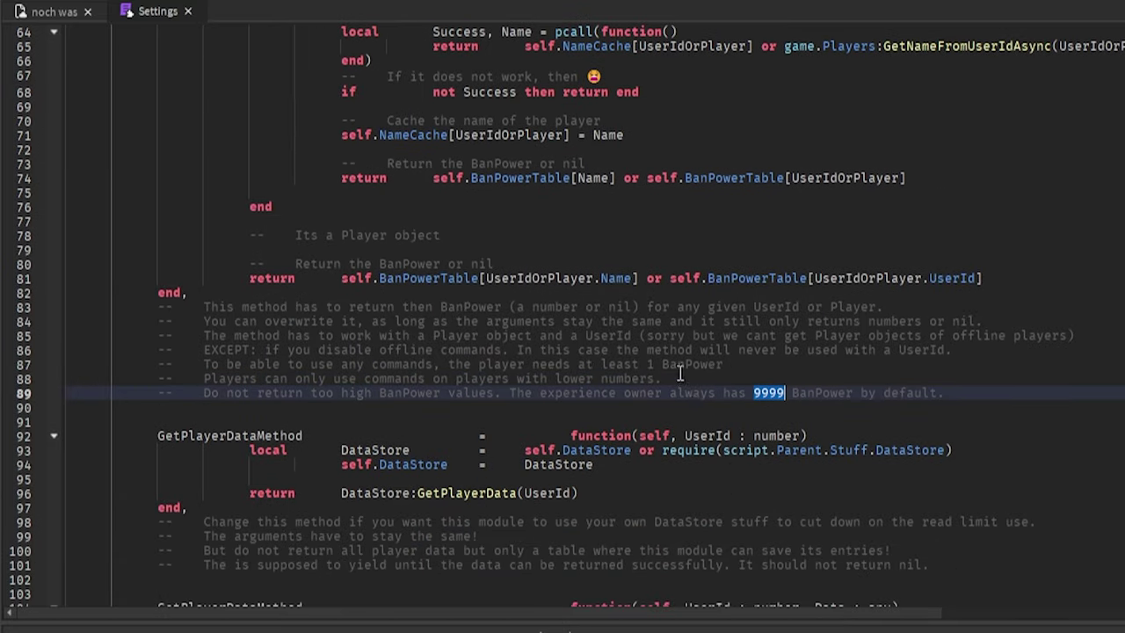
scroll(680, 373, down, 4)
scroll(461, 256, up, 1)
drag(264, 218, 545, 215)
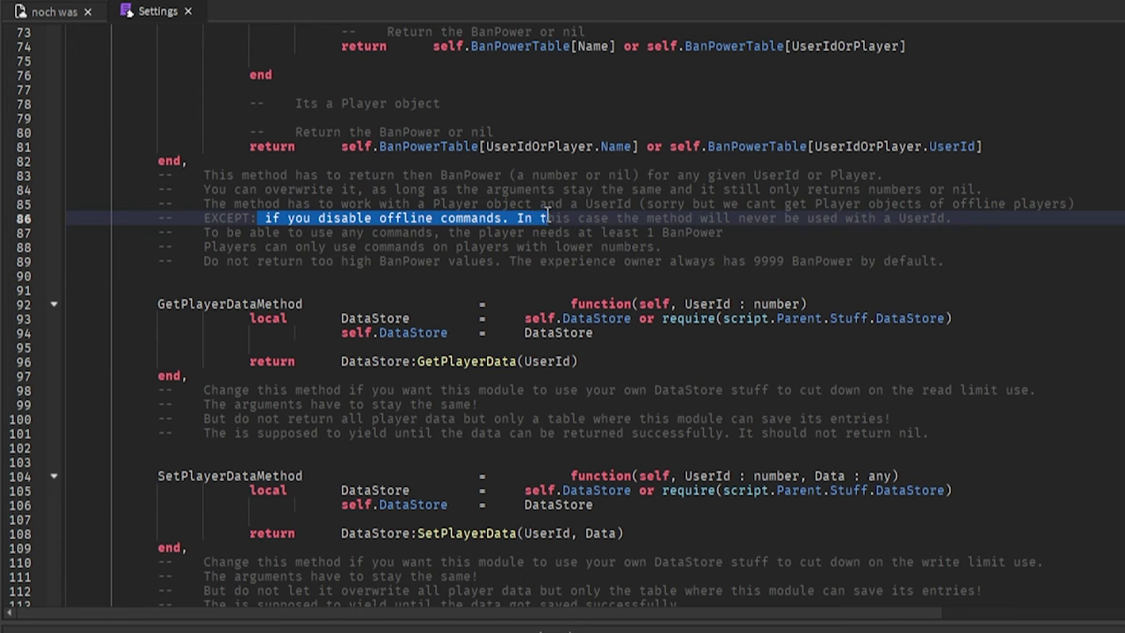
click(545, 218)
scroll(545, 220, down, 1)
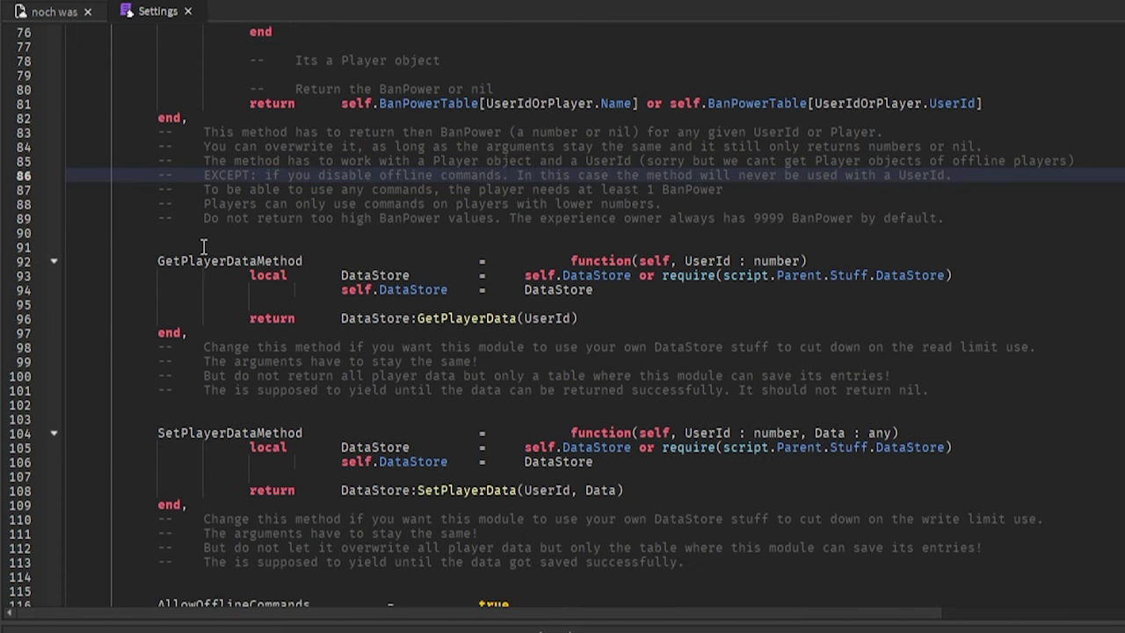
- Review GetBanPower once more and locate the GetPlayerDataMethod and SetPlayerDataMethod functions below it
scroll(798, 314, up, 9)
scroll(798, 314, down, 2)
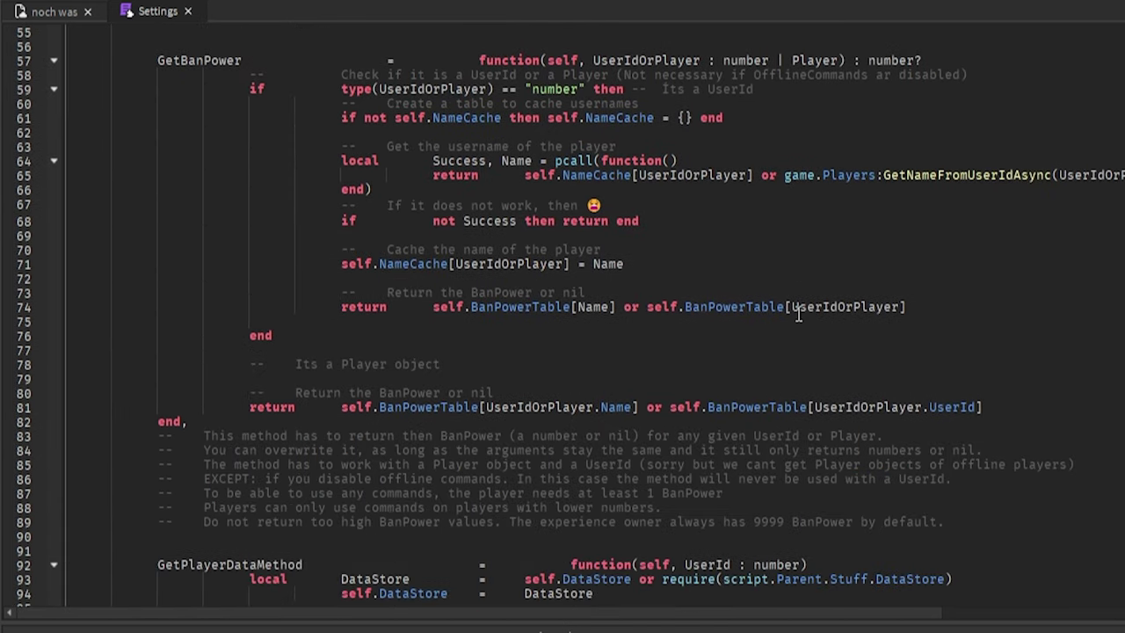
scroll(798, 314, down, 4)
double_click(213, 395)
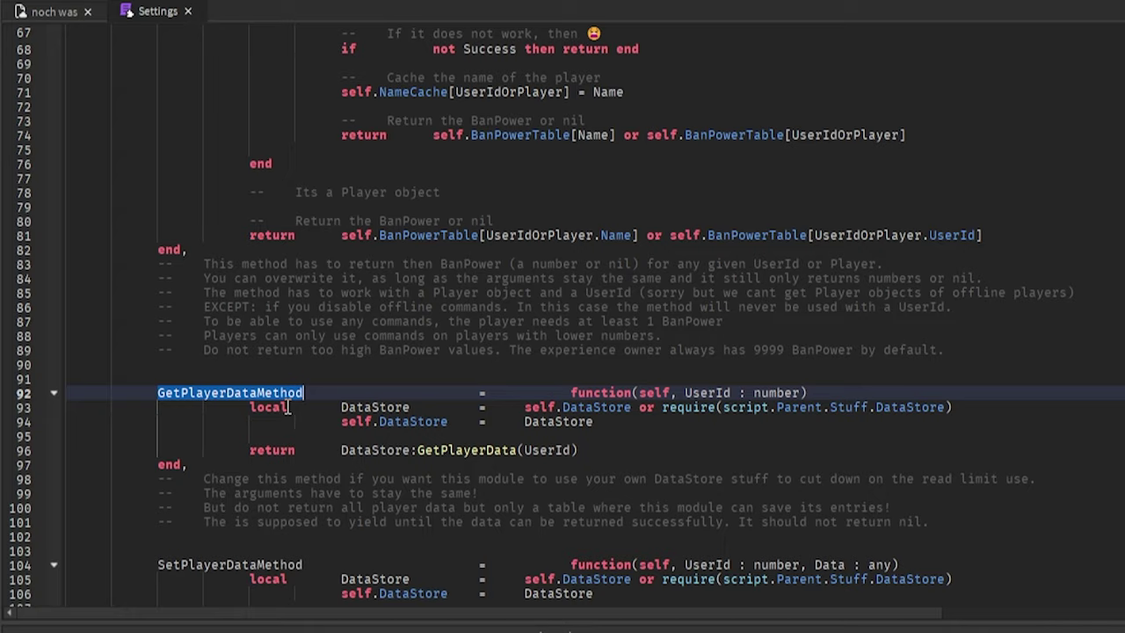
scroll(288, 408, down, 2)
double_click(196, 477)
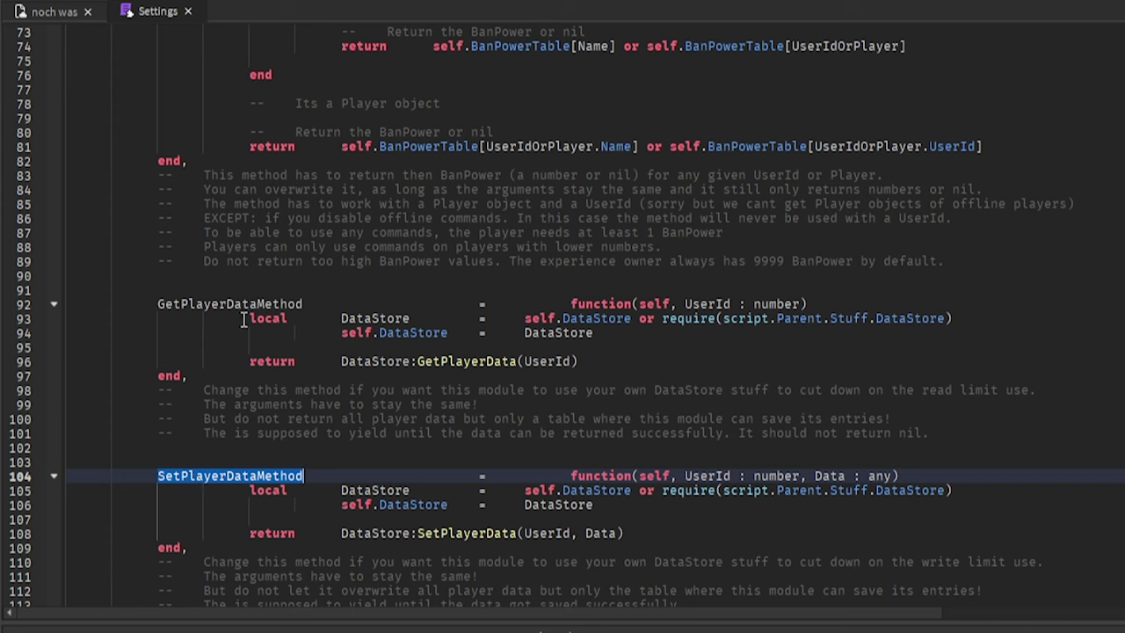
- Compare the UserId and Data parameters of GetPlayerDataMethod and SetPlayerDataMethod
drag(250, 318, 287, 350)
drag(617, 304, 774, 304)
click(694, 305)
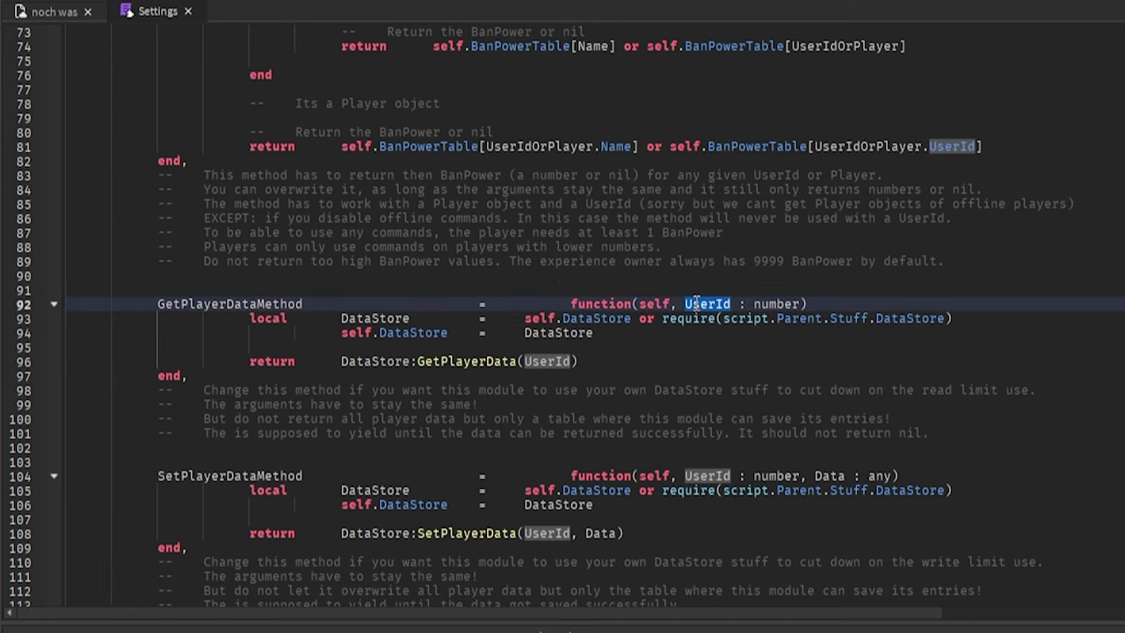
scroll(697, 303, down, 1)
click(709, 433)
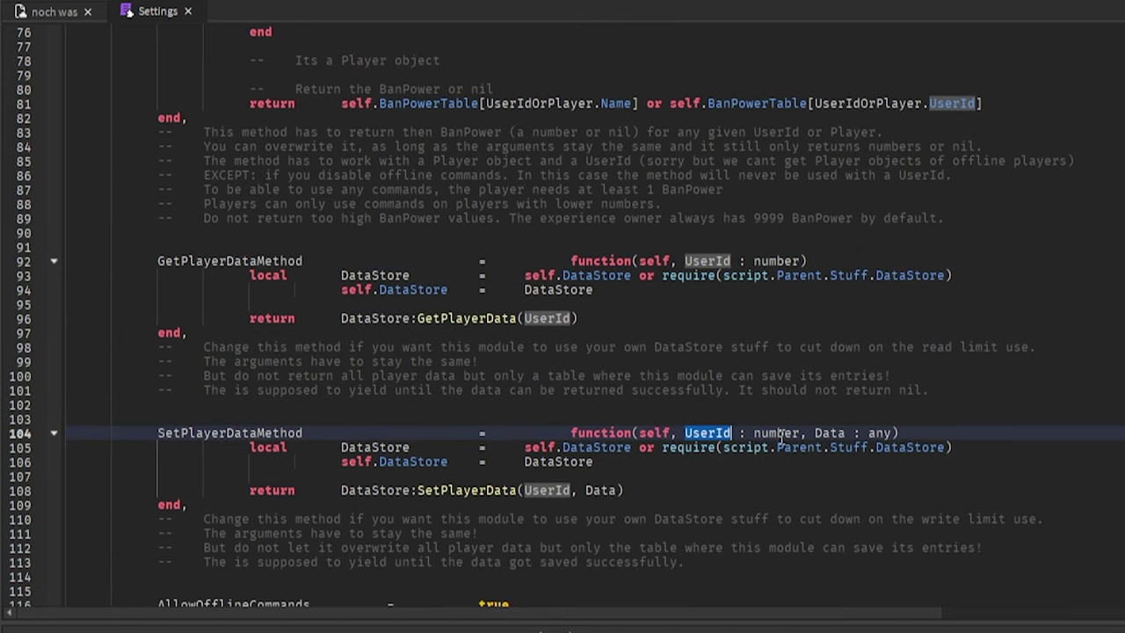
click(826, 434)
double_click(824, 437)
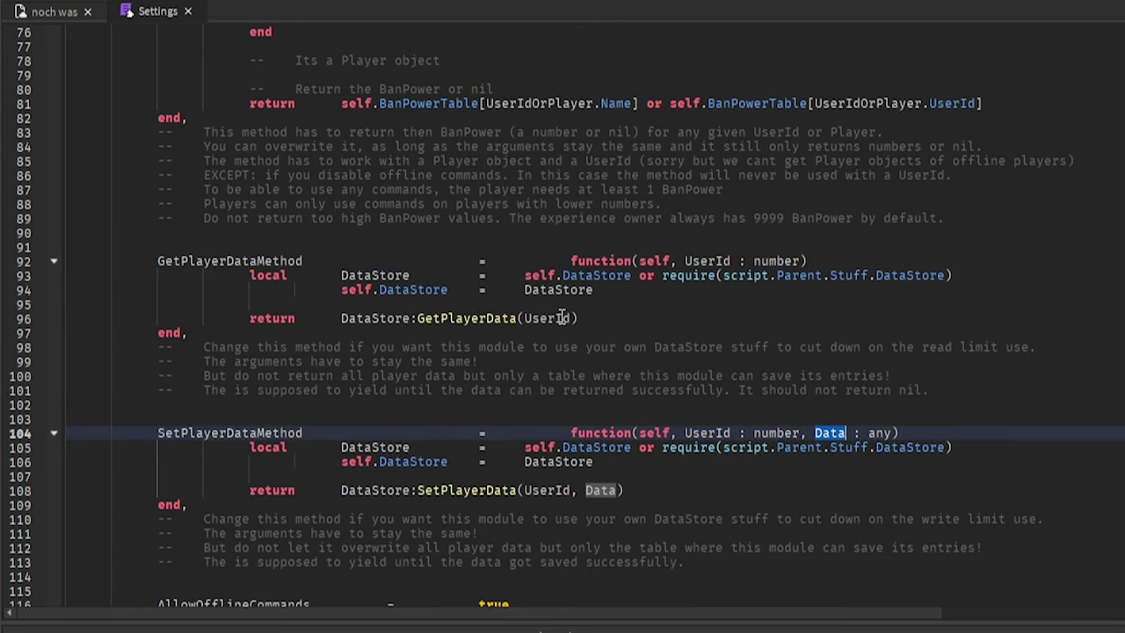
- Examine the body of GetPlayerDataMethod and where its UserId parameter is used
mouse_move(561, 318)
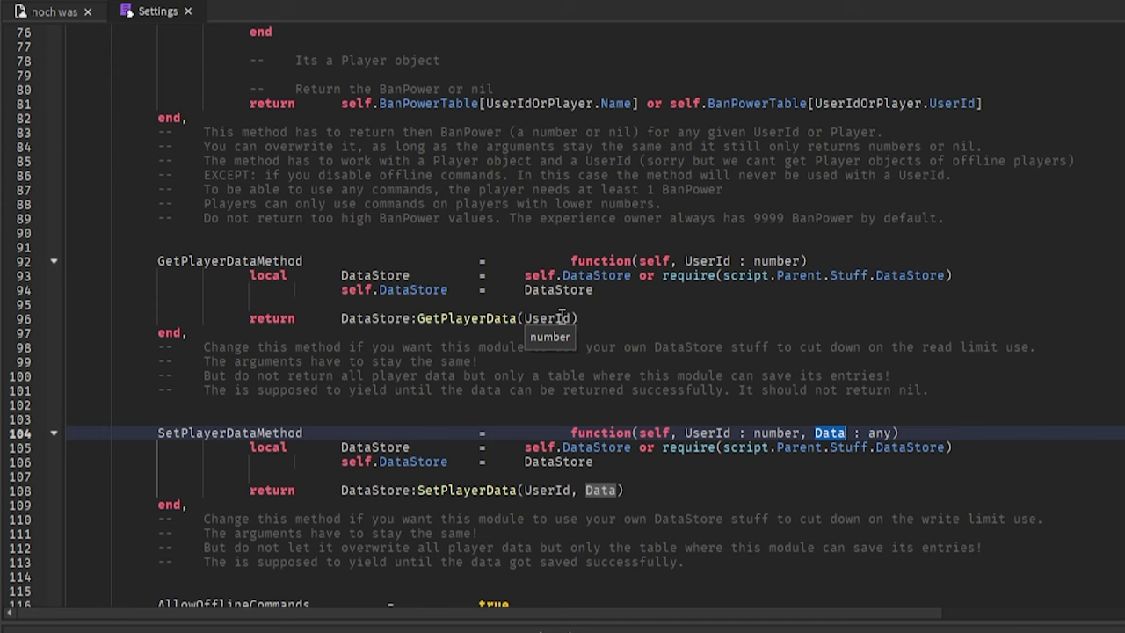
drag(590, 318, 247, 275)
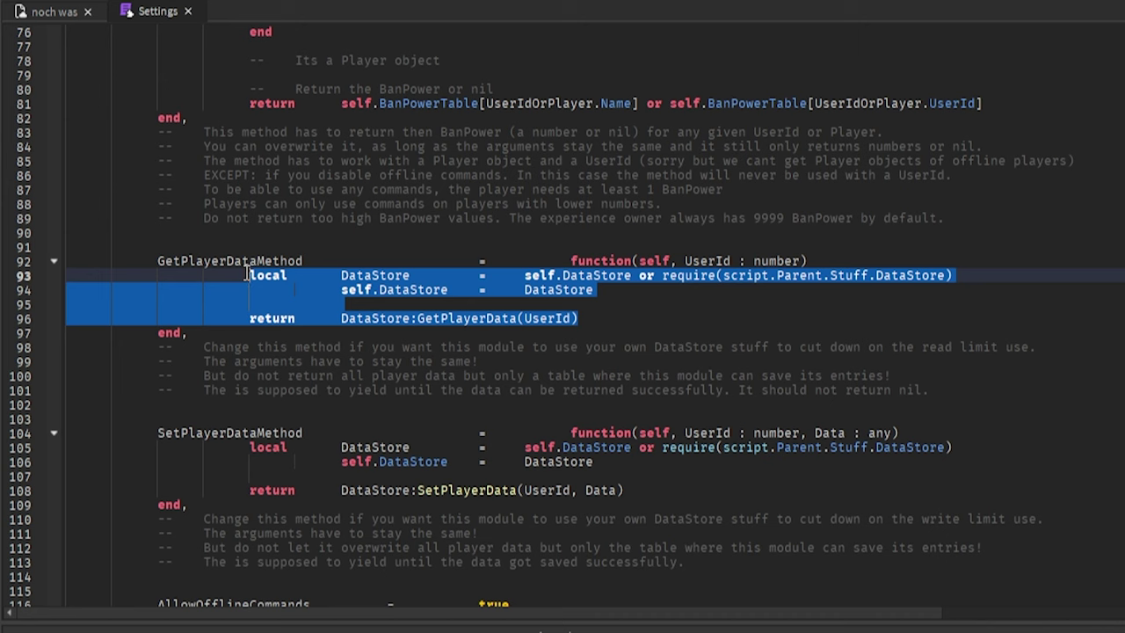
click(249, 275)
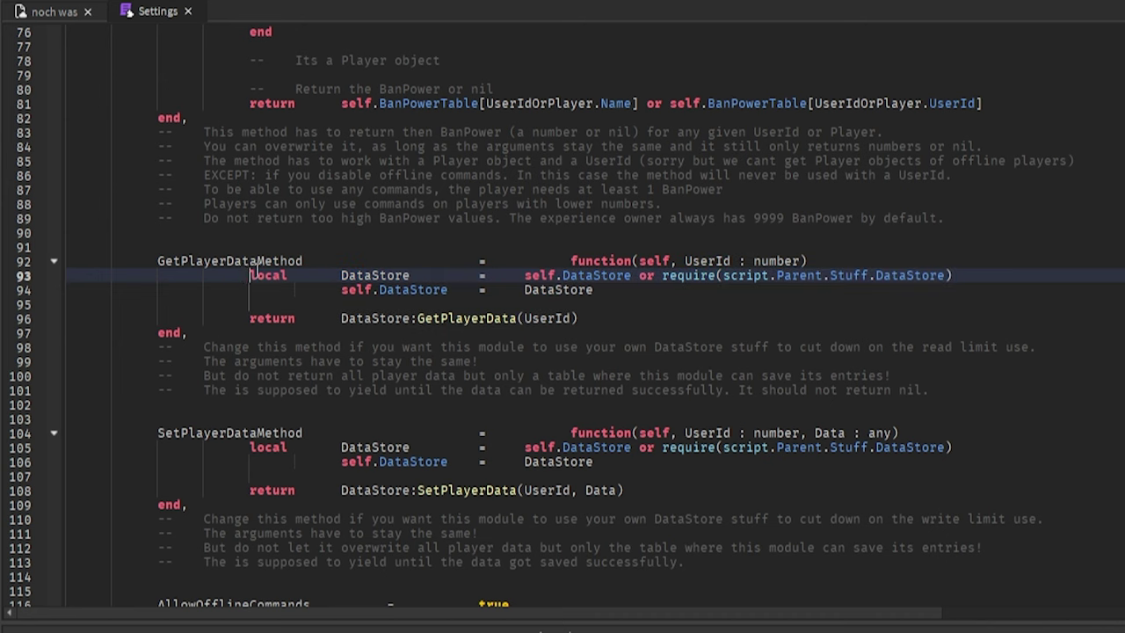
double_click(712, 262)
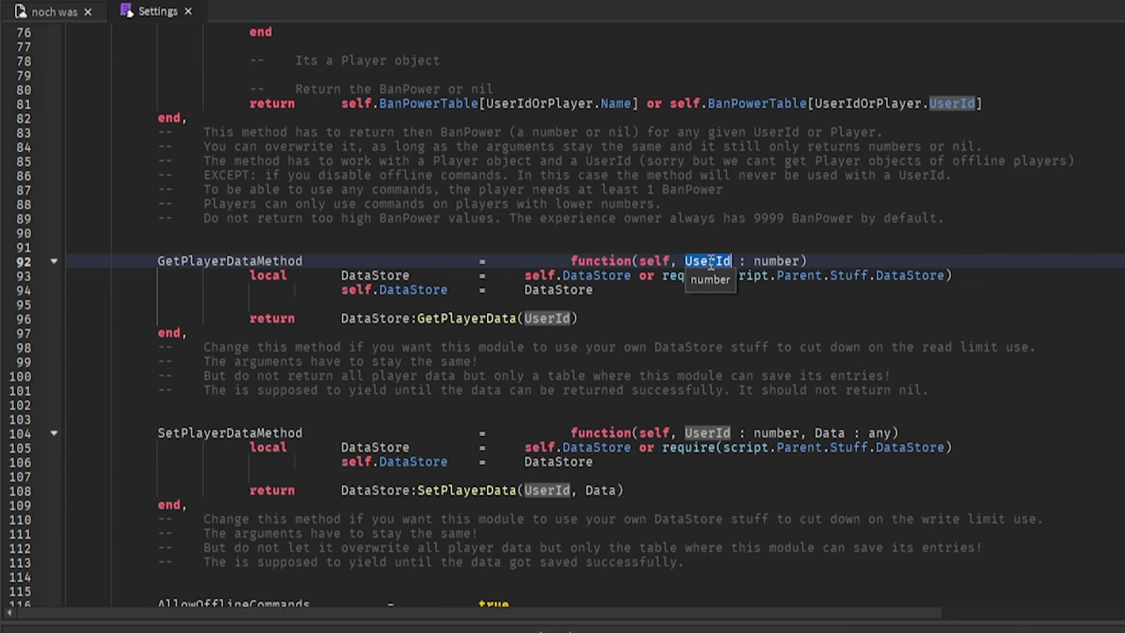
- In GetPlayerDataMethod, declare a local variable Spielerdaten above the return line and assign it MeinModul:GetDaten(UserId)
click(590, 323)
click(581, 307)
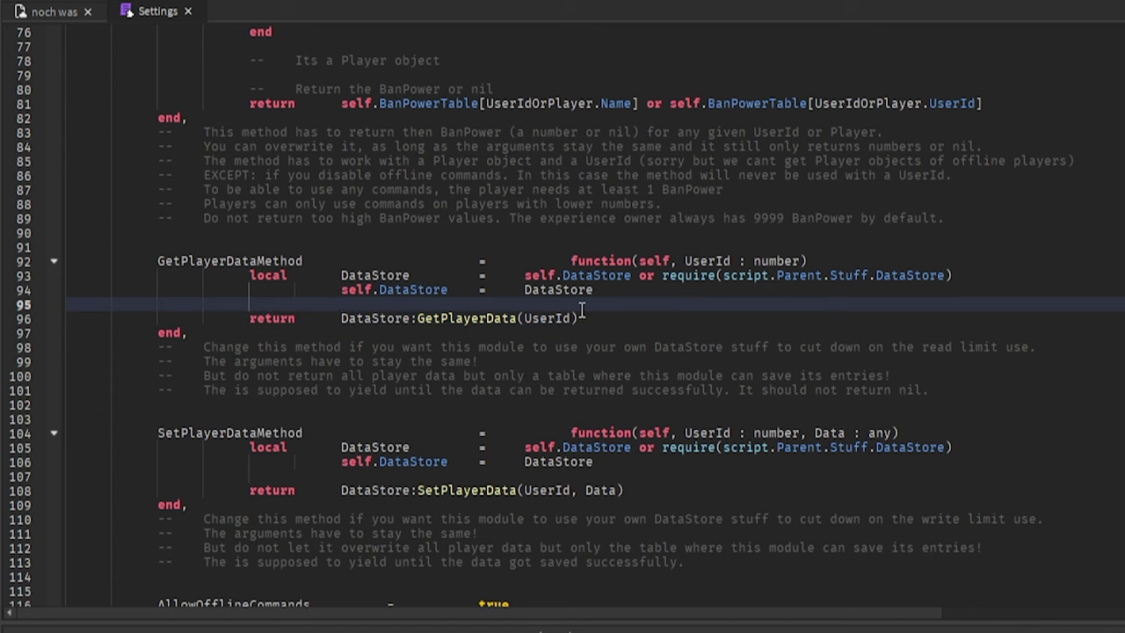
key(Return)
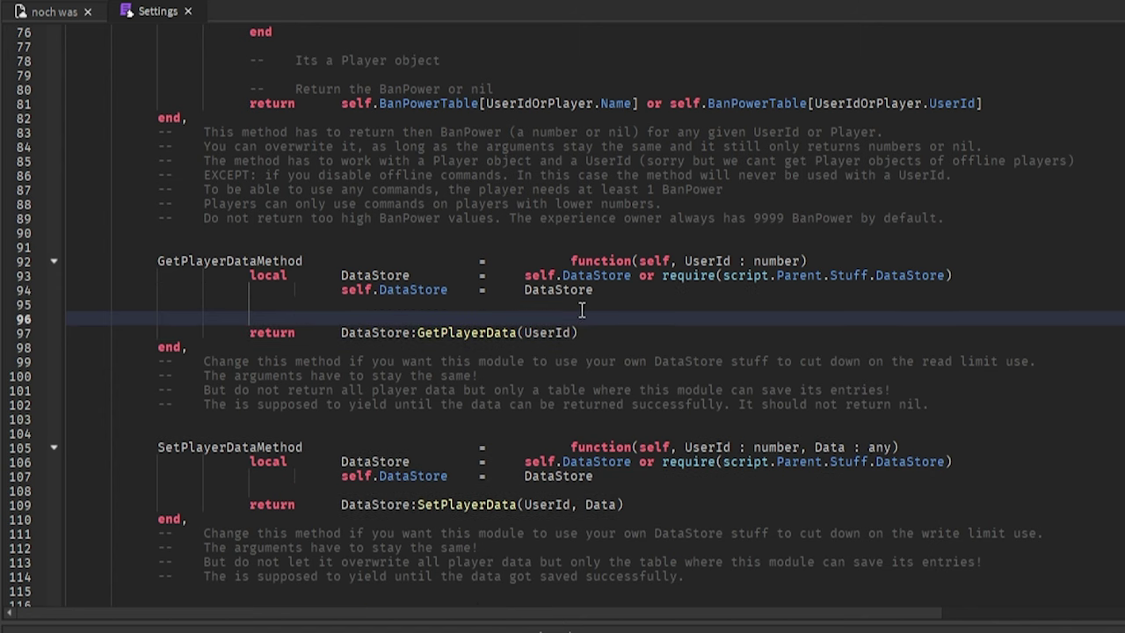
key(Return)
key(Up)
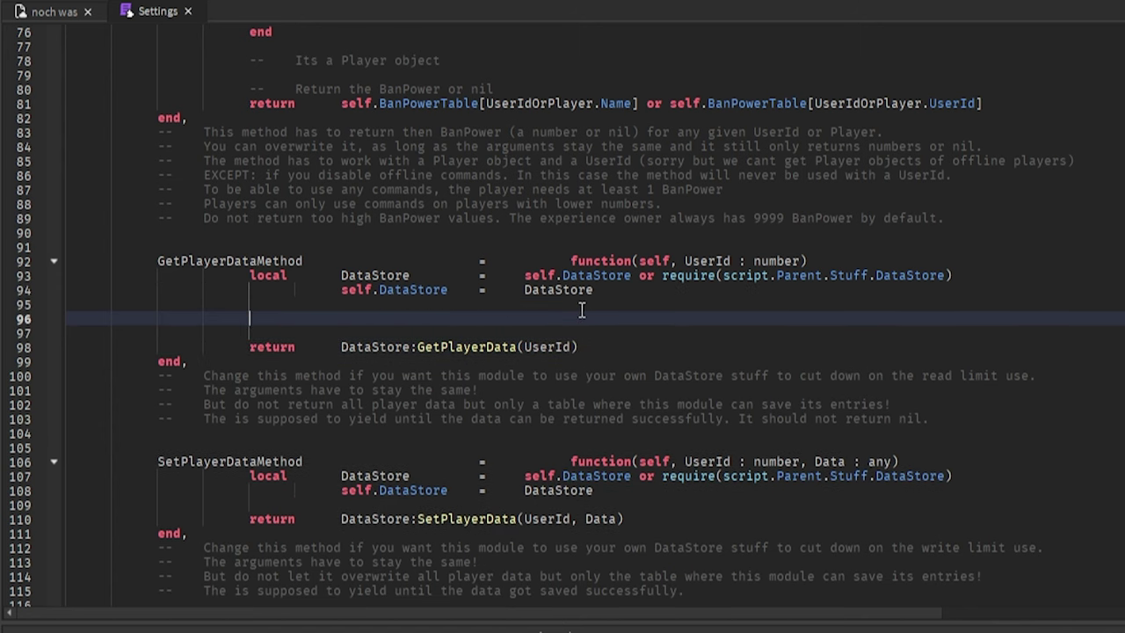
text(local)
key(Tab)
text(Spielerdaten)
key(Tab)
text(=)
key(Tab)
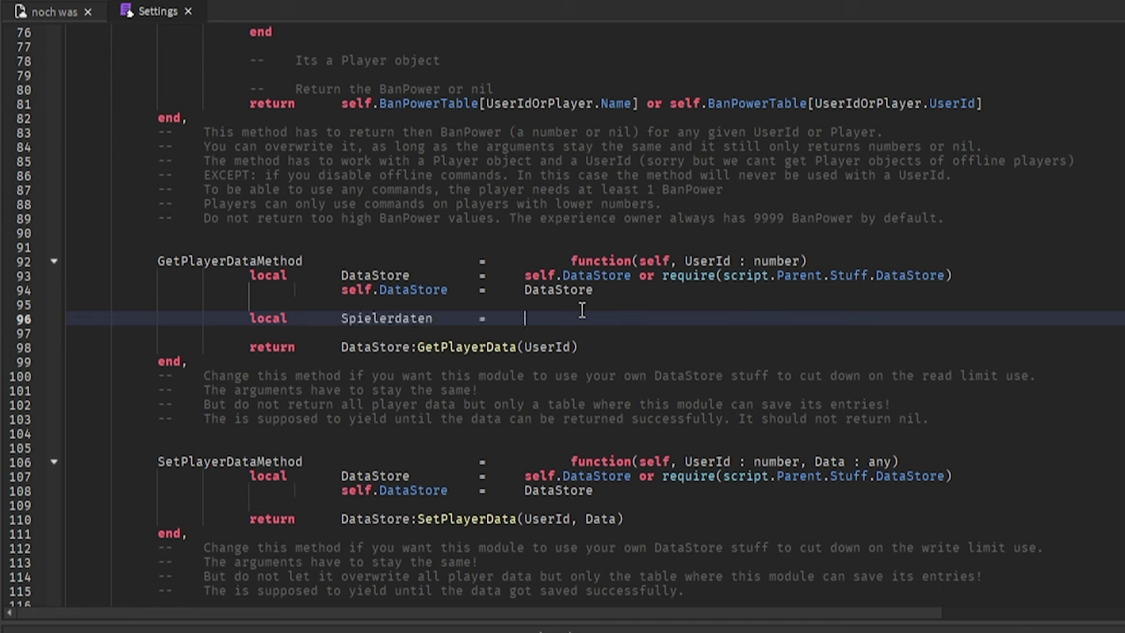
text(MeinModel:)
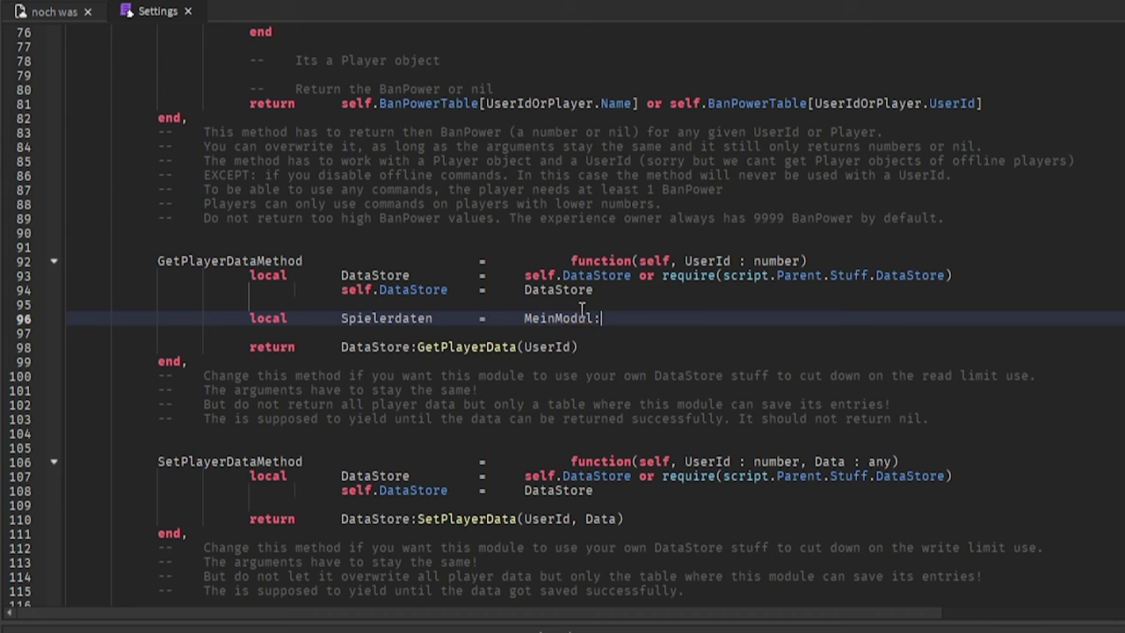
text(GetDaten(UserId))
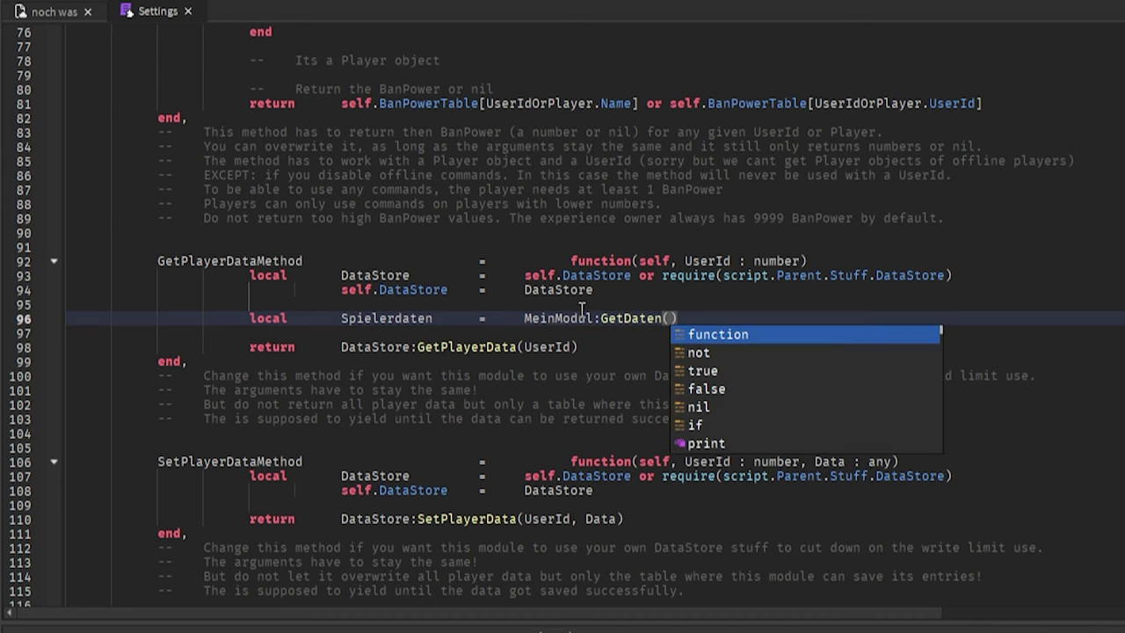
- Add a line returning Spielerdaten.Banland below the Spielerdaten declaration in GetPlayerDataMethod
key(Return)
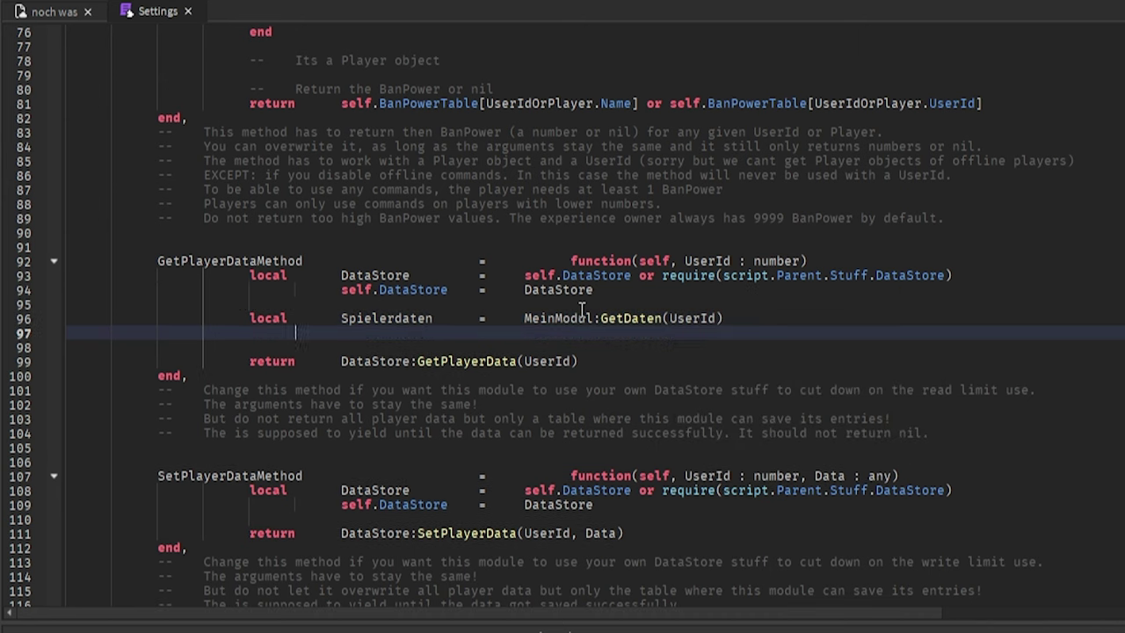
key(Return)
text(return Sp)
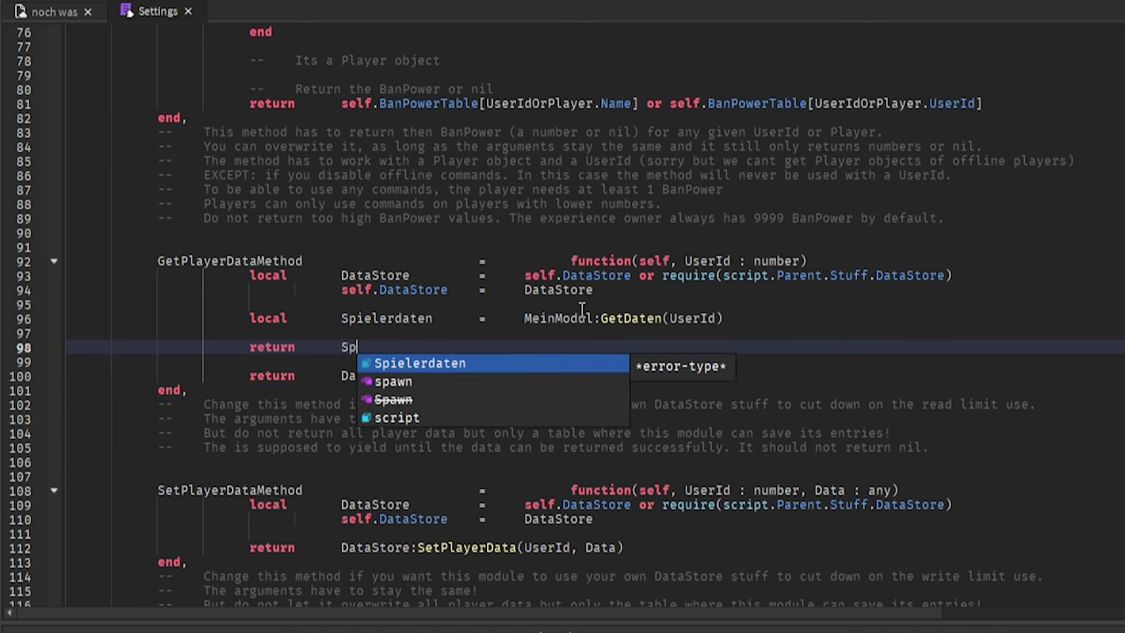
text(ielerdaten.Banland)
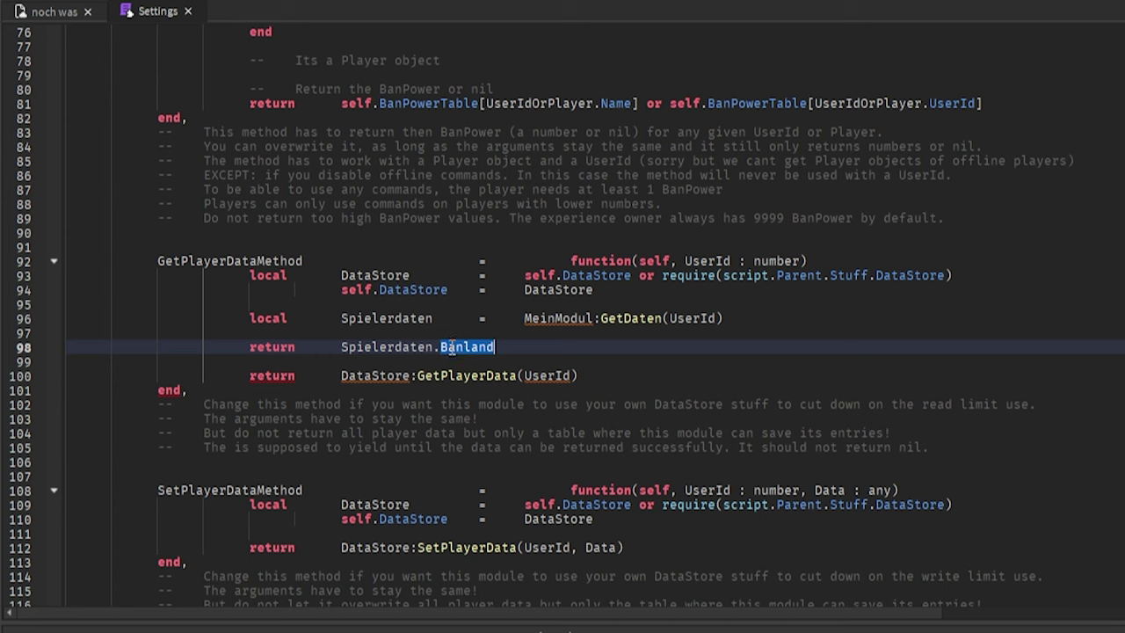
- Insert an if block above the Spielerdaten.Banland return with the condition "not Spielerdaten.Banland"
click(461, 337)
key(Return)
text(if)
key(Tab)
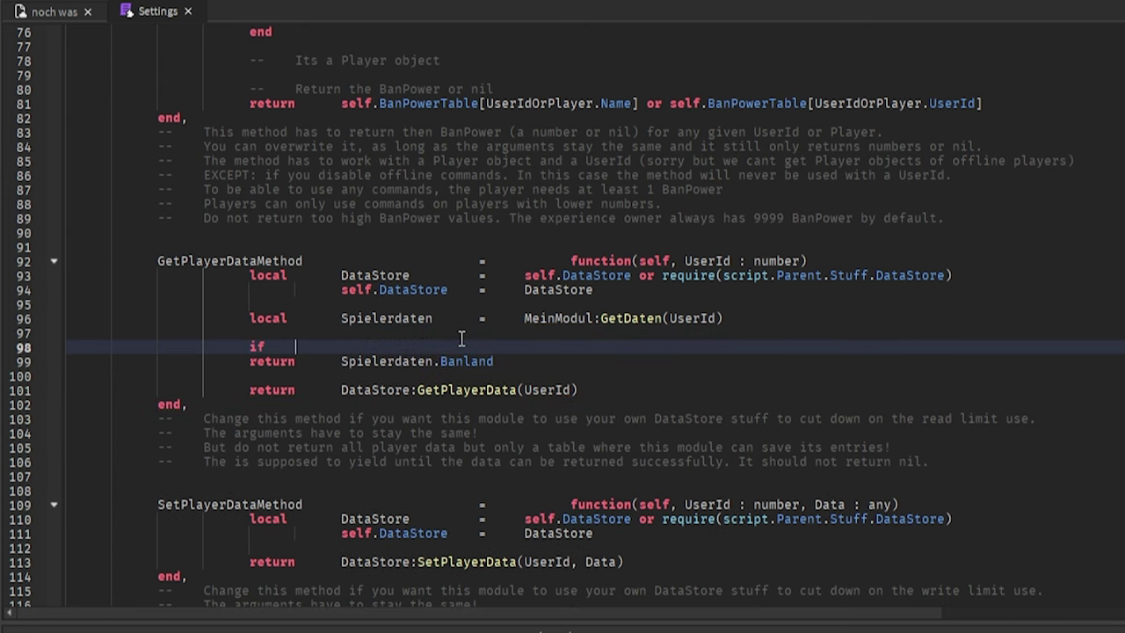
text(not Banland.Banland then)
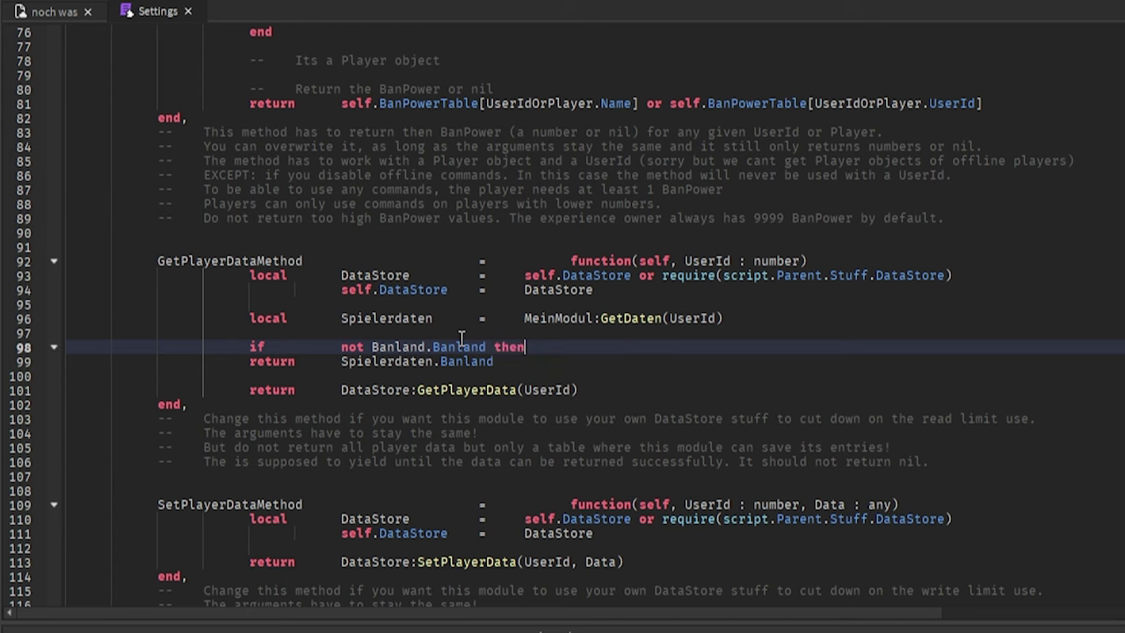
key(Return)
double_click(366, 389)
key(ctrl+c)
double_click(413, 349)
key(ctrl+v)
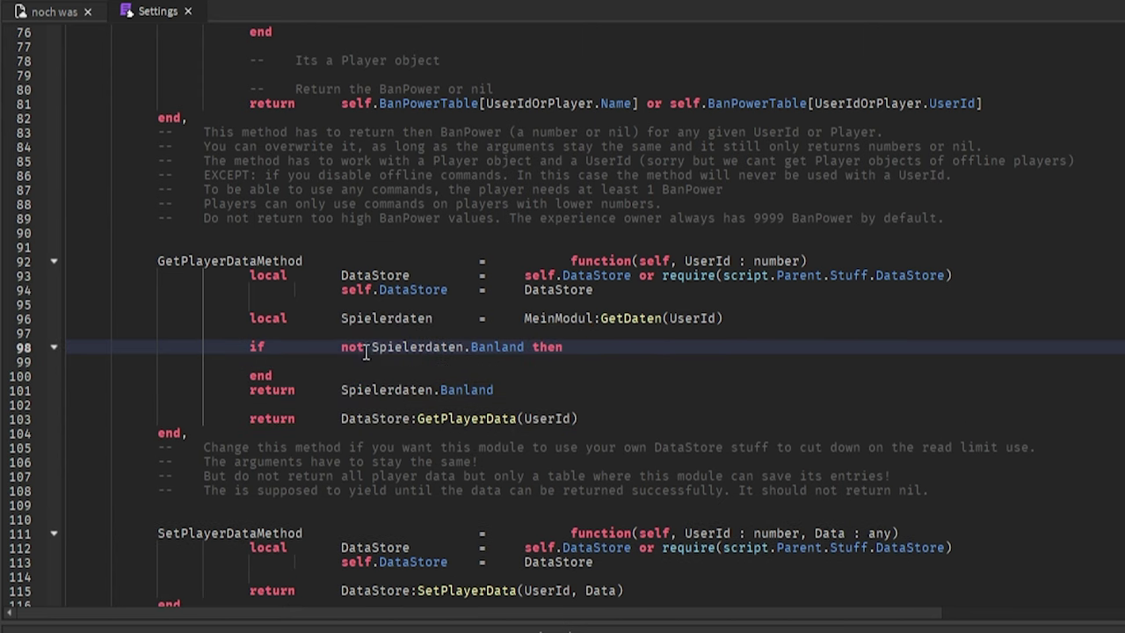
- Inside the new if block, assign an empty table {} to Spielerdaten.Banland
click(359, 361)
key(ctrl+v)
double_click(499, 347)
key(ctrl+c)
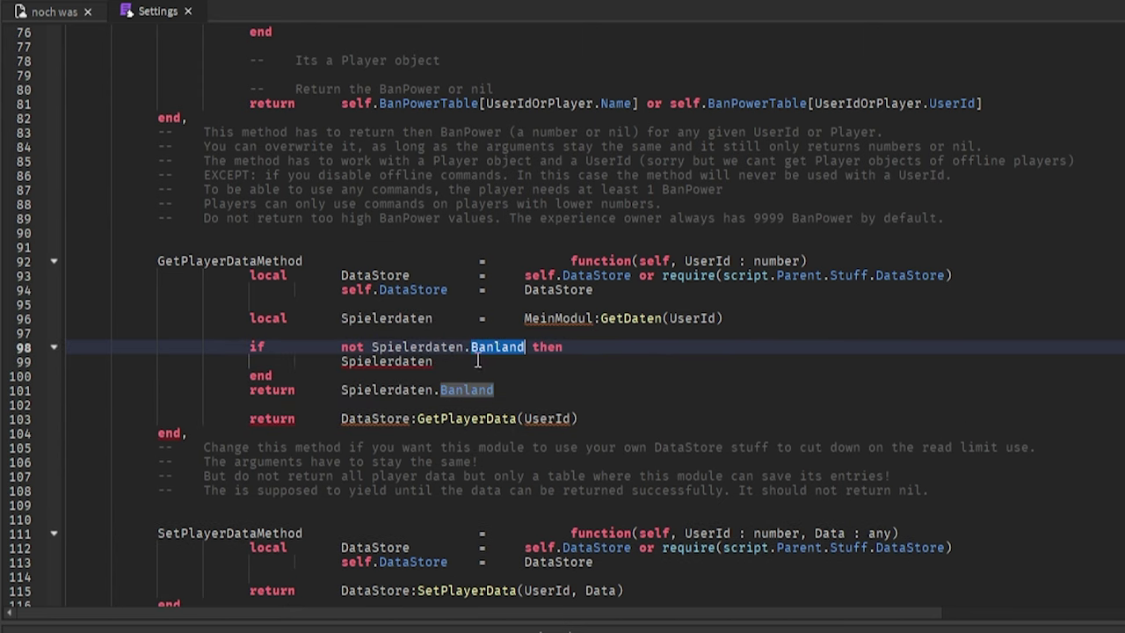
click(459, 361)
text(.)
key(ctrl+v)
text(= {})
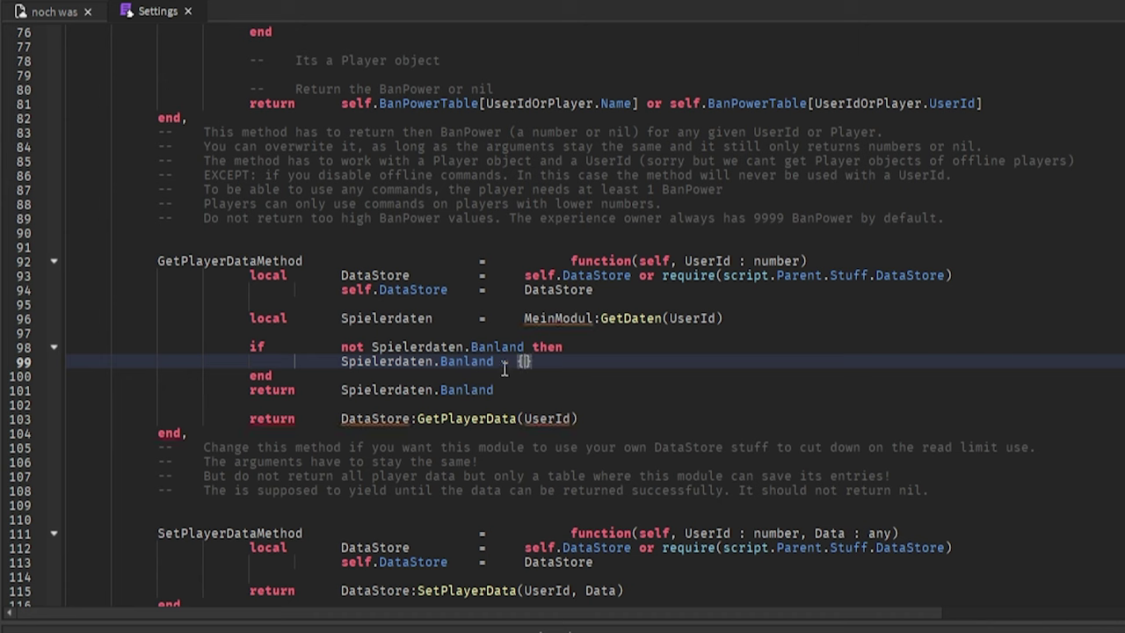
- Review the if block's Banland condition, its empty table assignment and the return line beneath it
mouse_move(506, 368)
drag(533, 362, 491, 364)
click(507, 362)
mouse_move(369, 348)
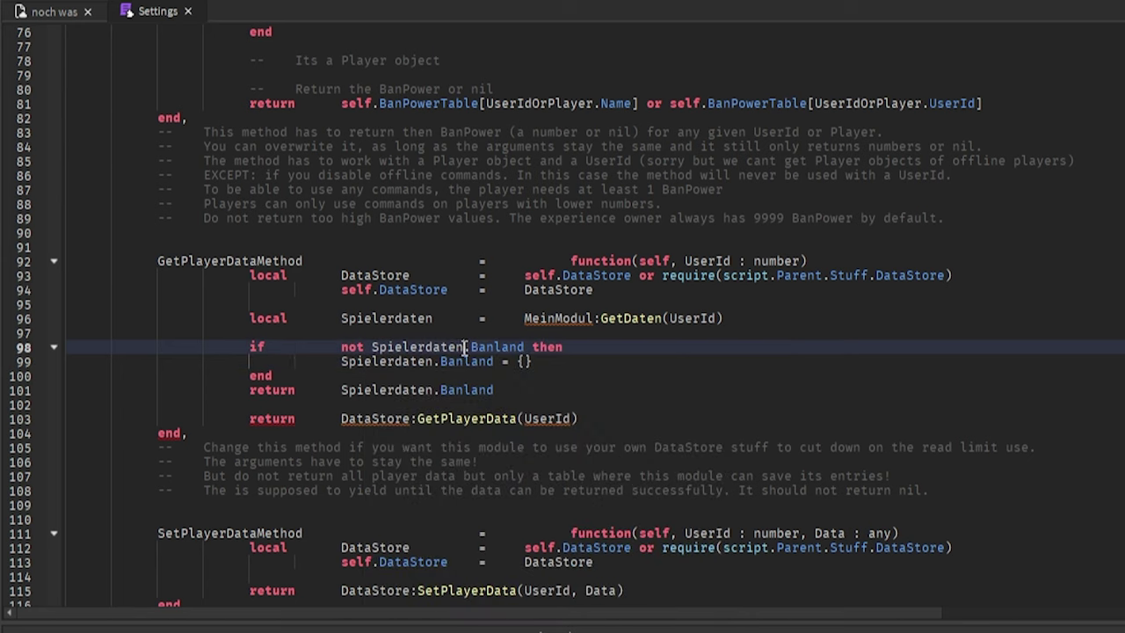
mouse_move(519, 360)
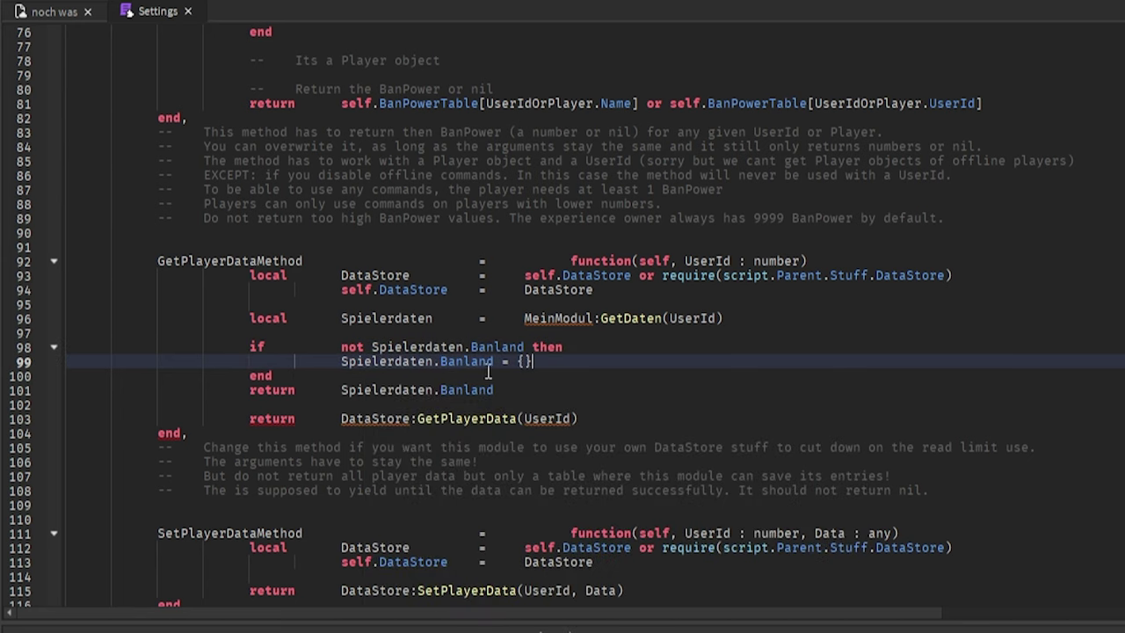
drag(512, 389, 169, 349)
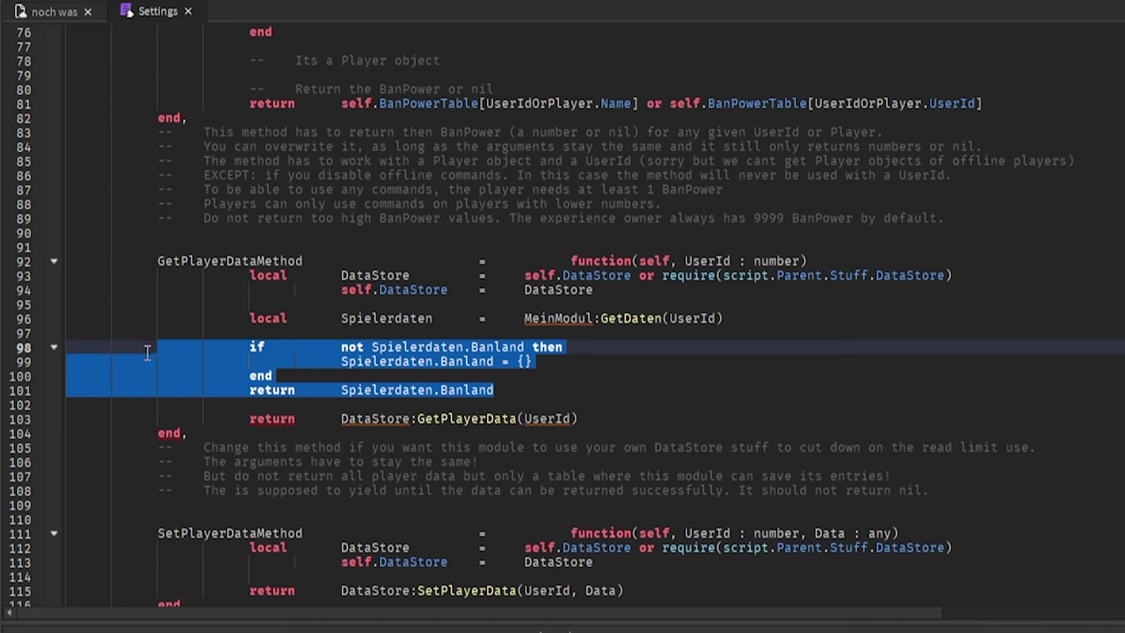
double_click(497, 347)
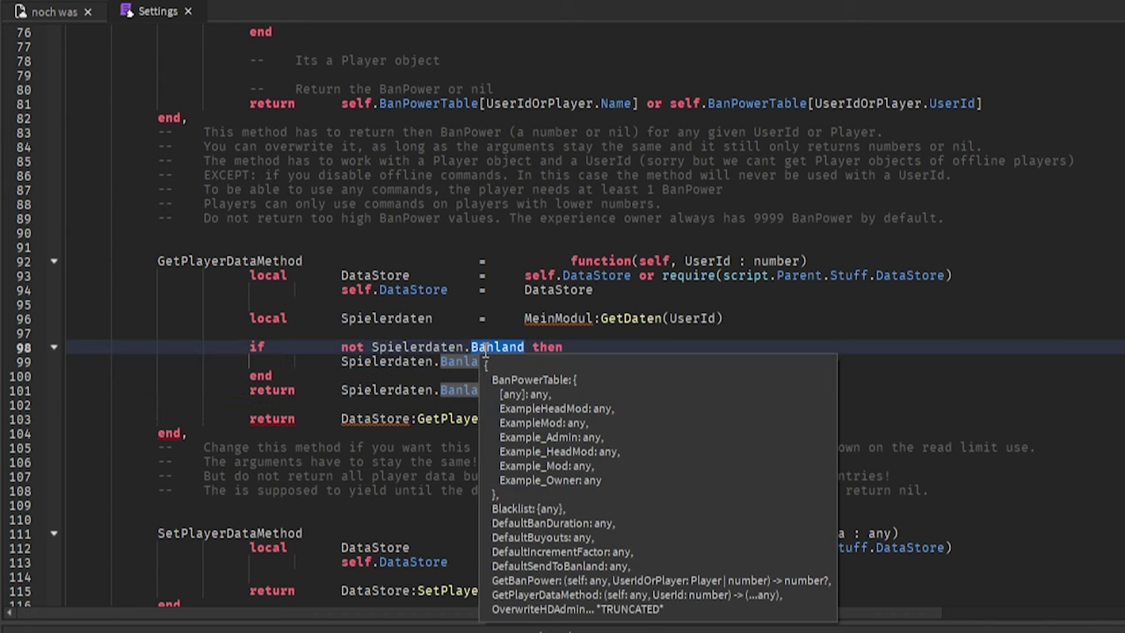
- Delete the if block and the Spielerdaten.Banland return from GetPlayerDataMethod, keeping the Spielerdaten declaration
click(356, 389)
drag(512, 390, 168, 347)
key(BackSpace)
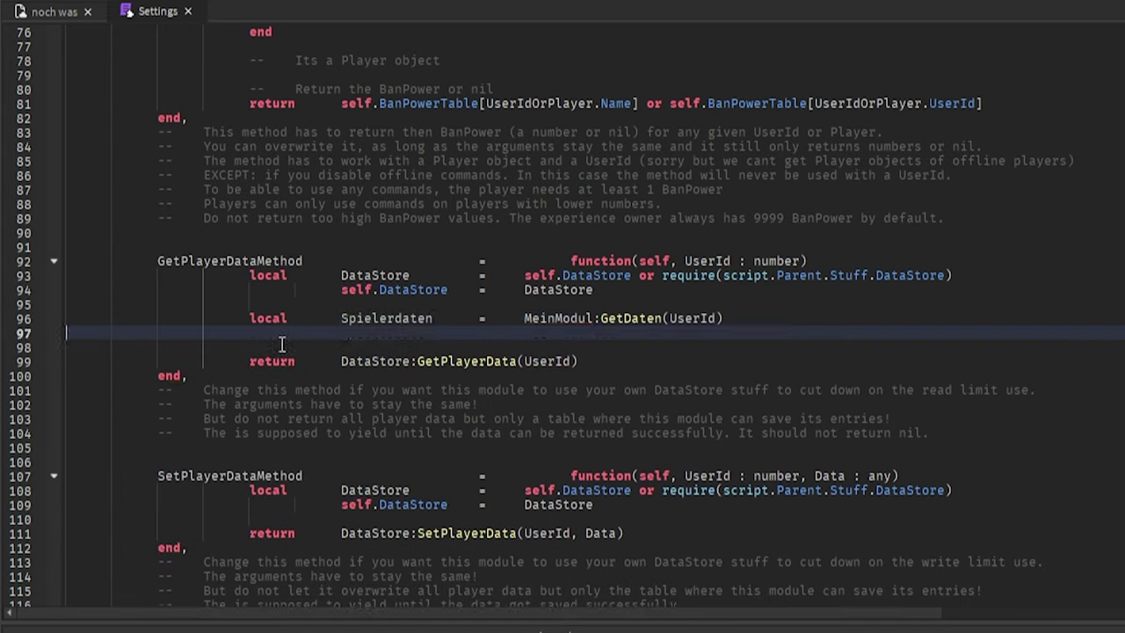
key(BackSpace)
- Examine SetPlayerDataMethod and its Data parameter in comparison with GetPlayerDataMethod
scroll(352, 339, down, 2)
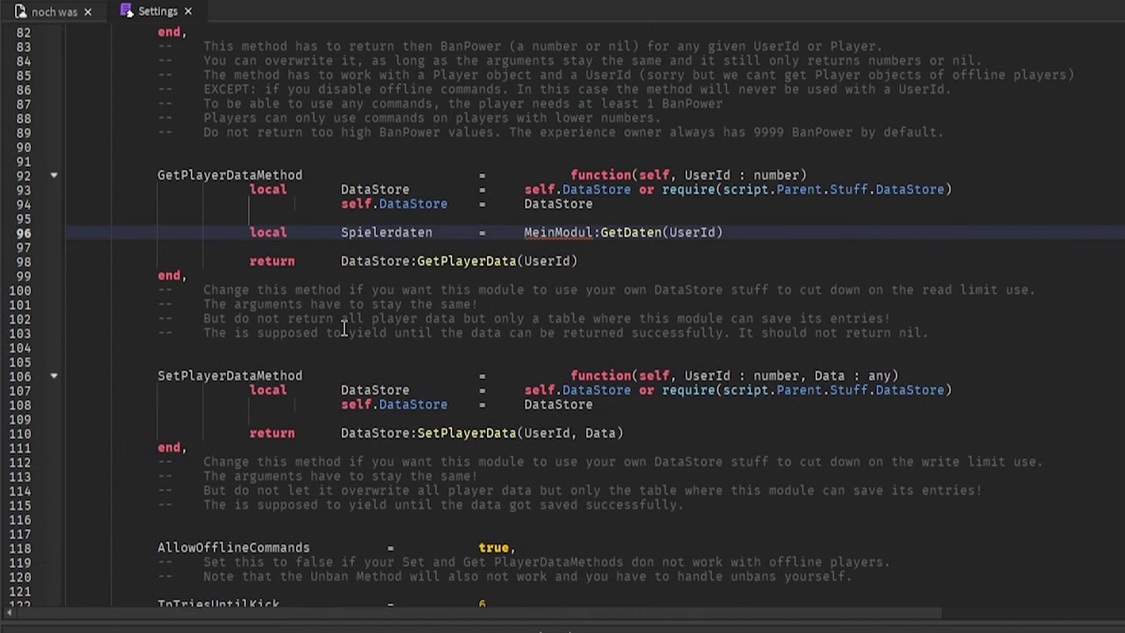
click(369, 420)
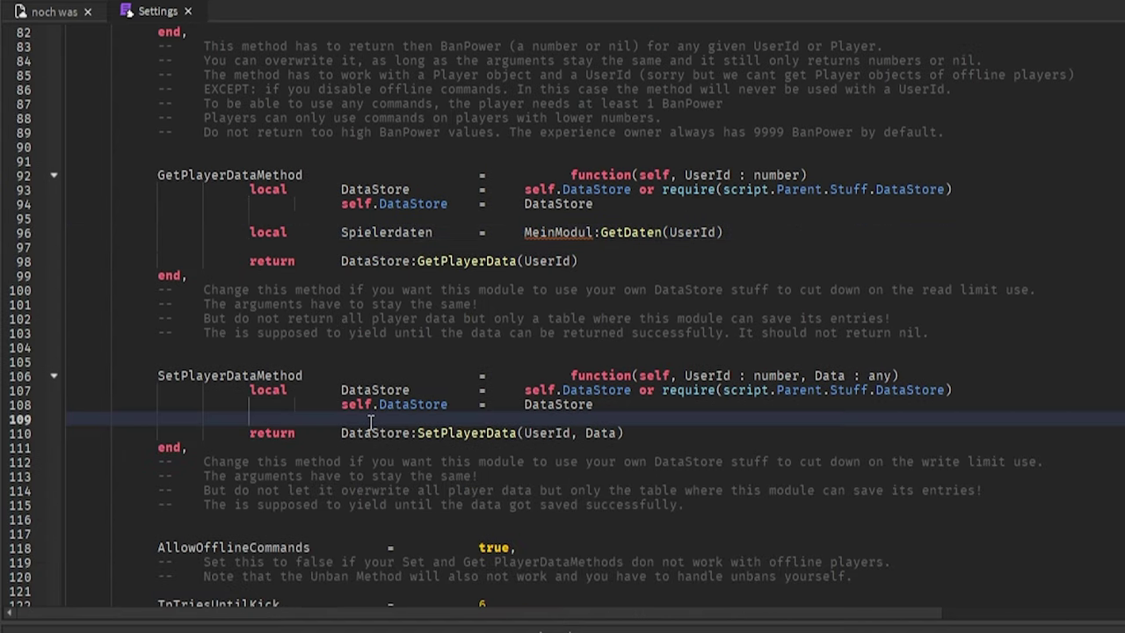
double_click(827, 376)
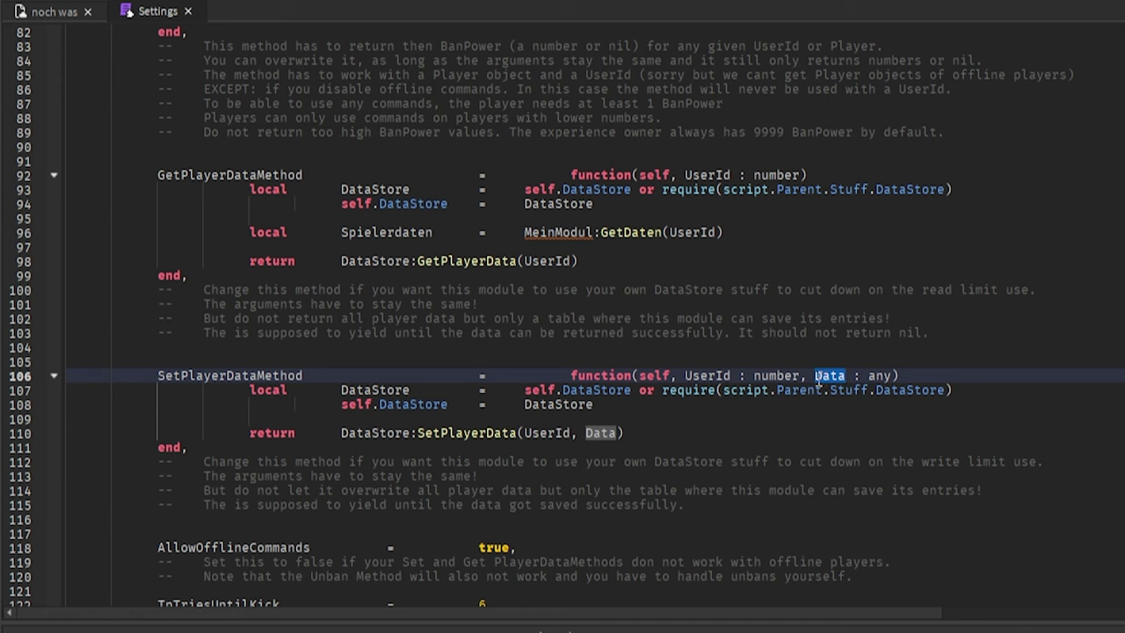
double_click(289, 378)
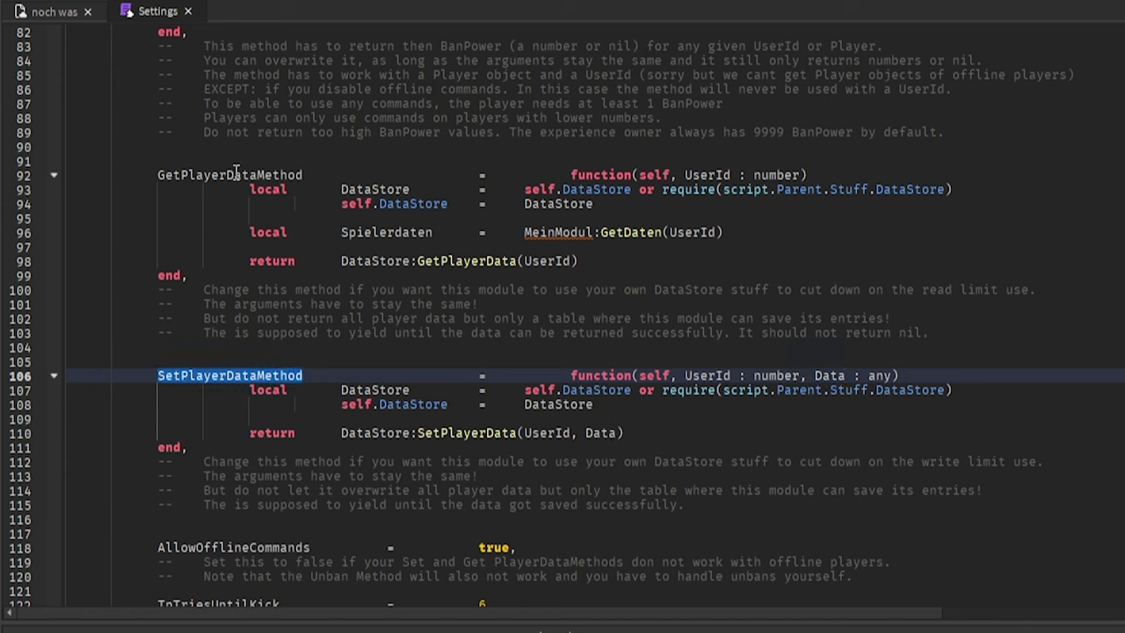
double_click(230, 176)
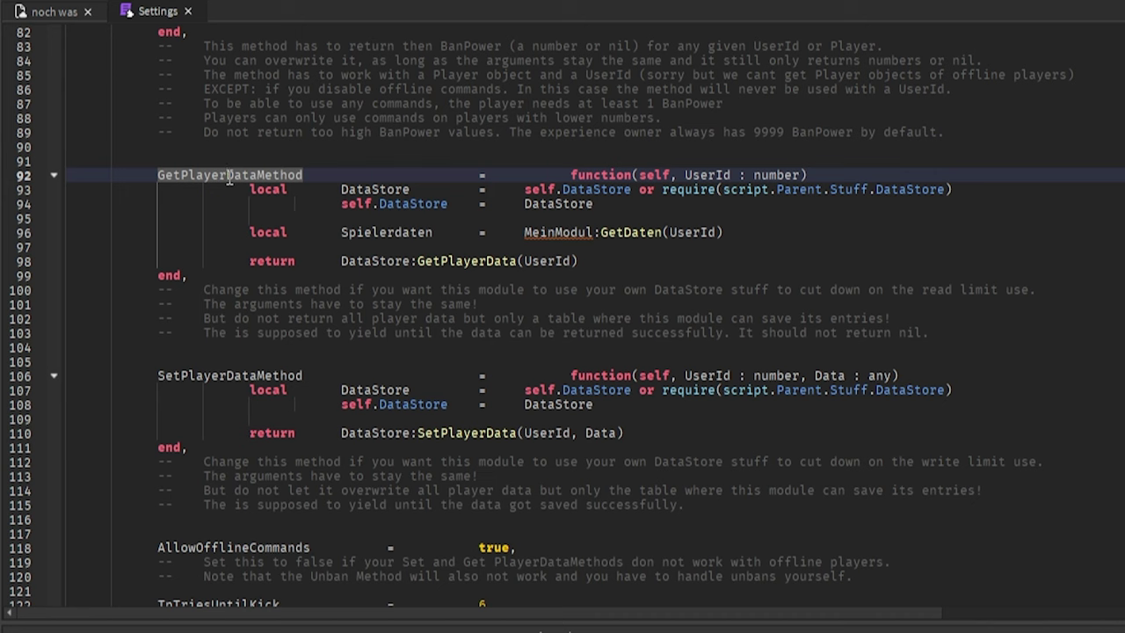
- Delete the Spielerdaten declaration and the blank line after it from GetPlayerDataMethod
triple_click(350, 239)
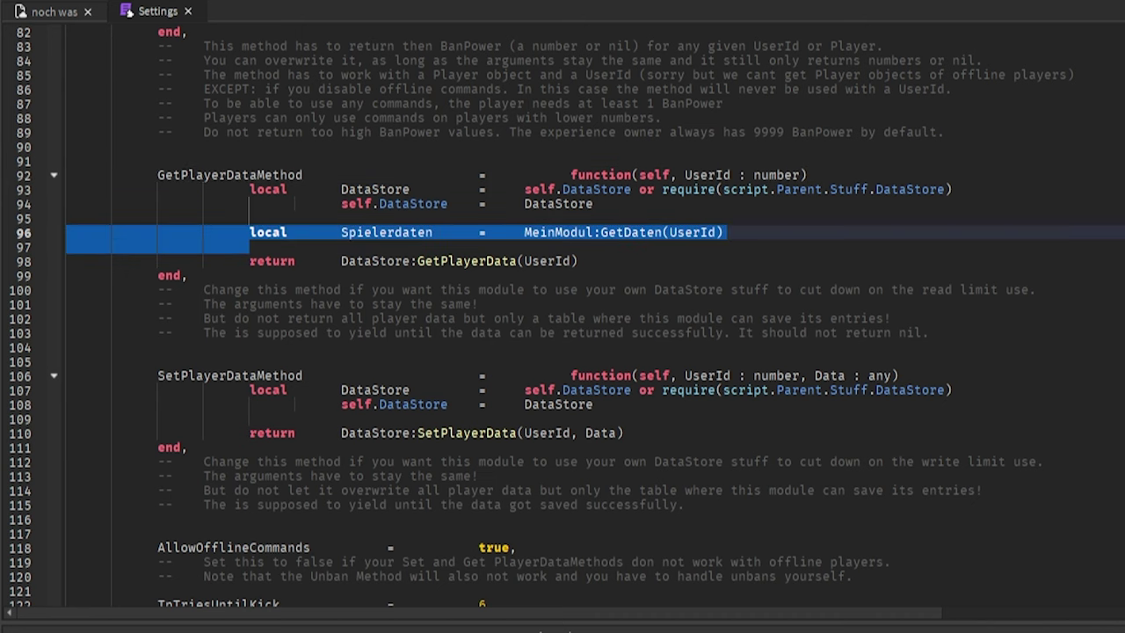
key(BackSpace)
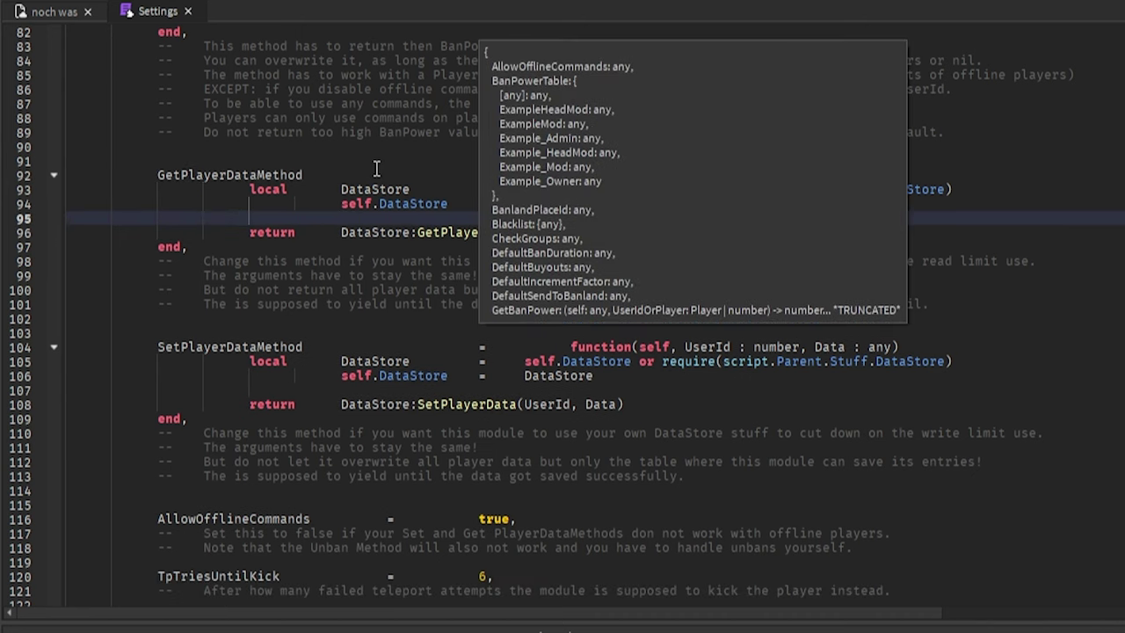
click(323, 232)
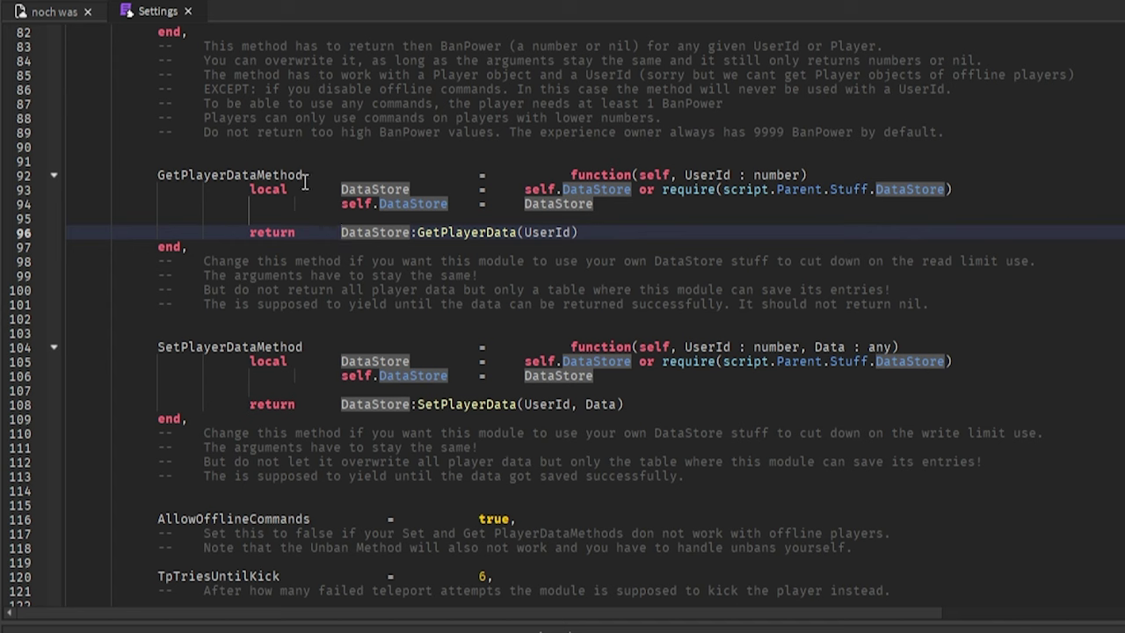
click(307, 187)
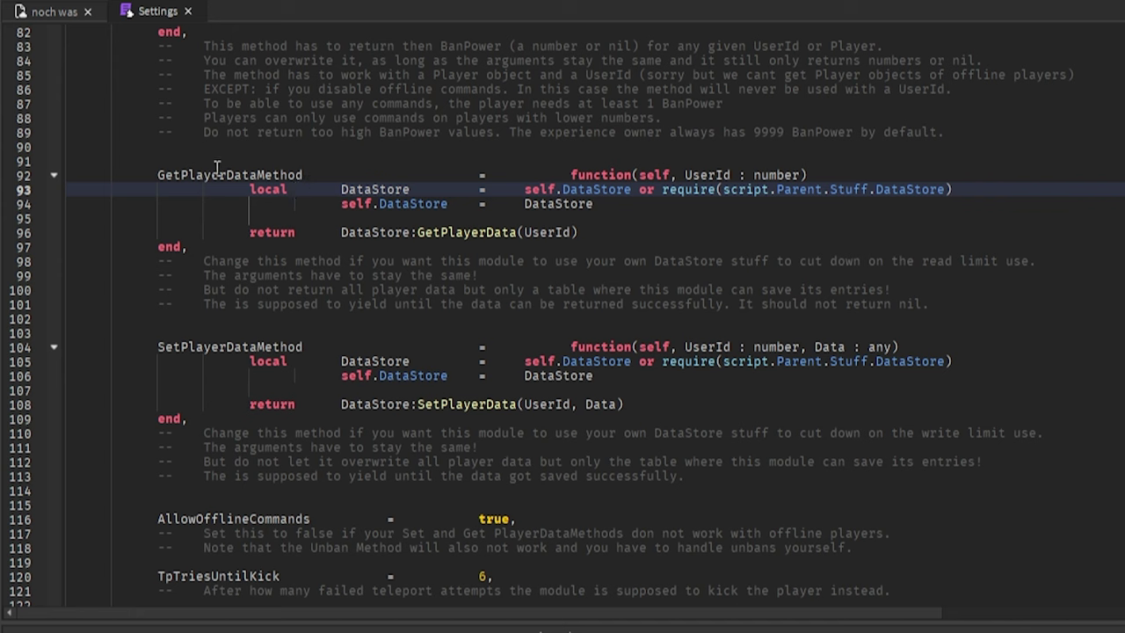
drag(214, 170, 280, 169)
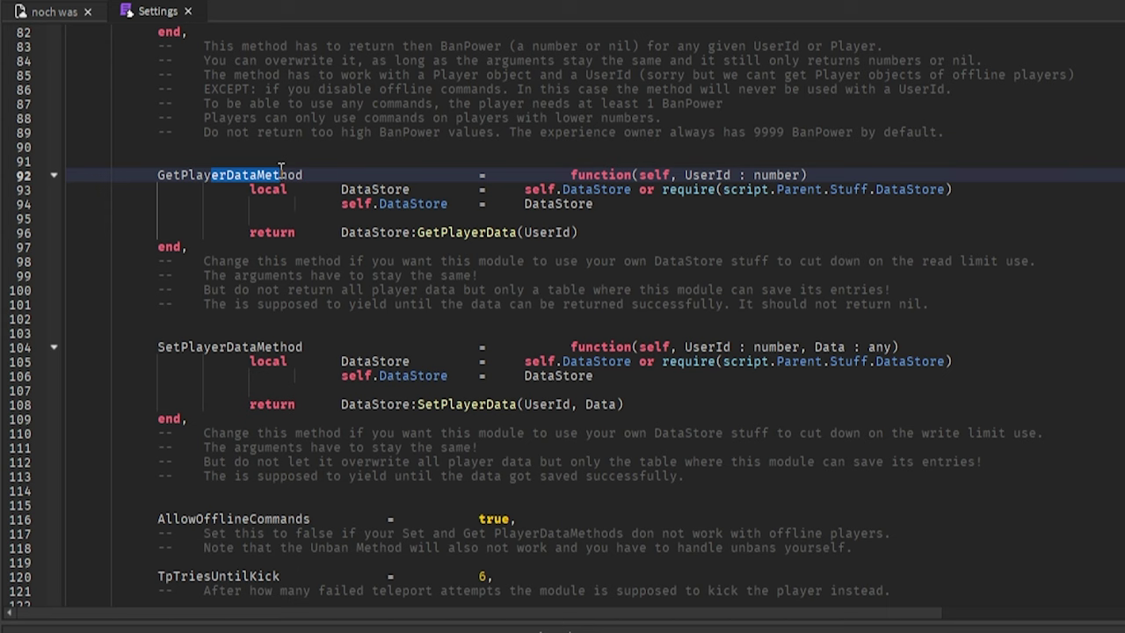
key(ctrl+space)
click(326, 170)
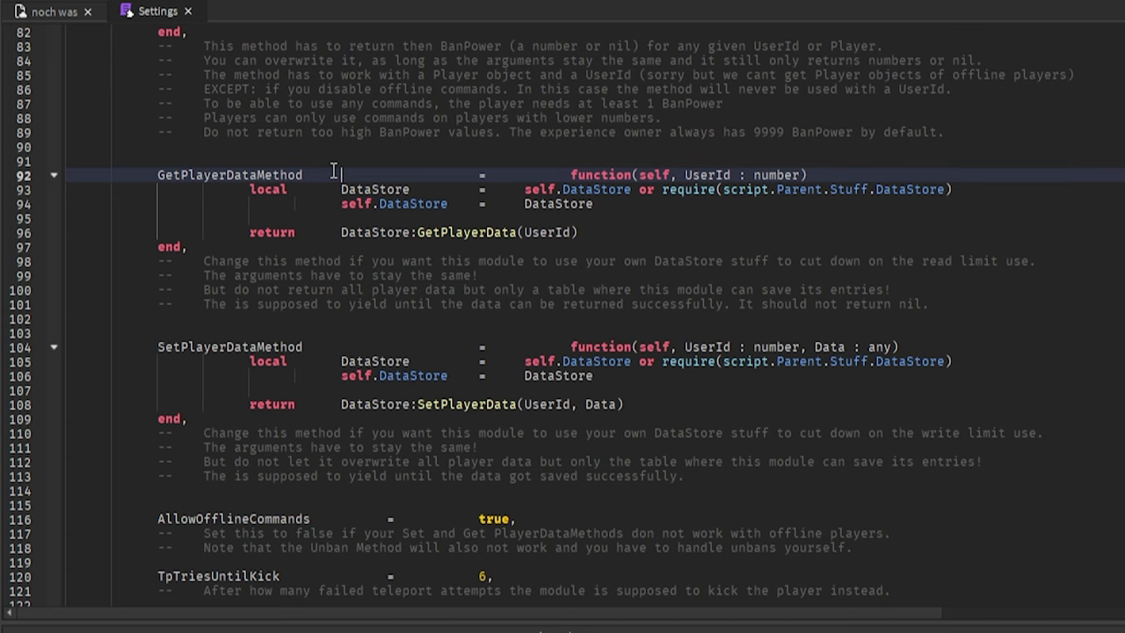
- Try setting AllowOfflineCommands to false and undo that change
scroll(334, 170, down, 3)
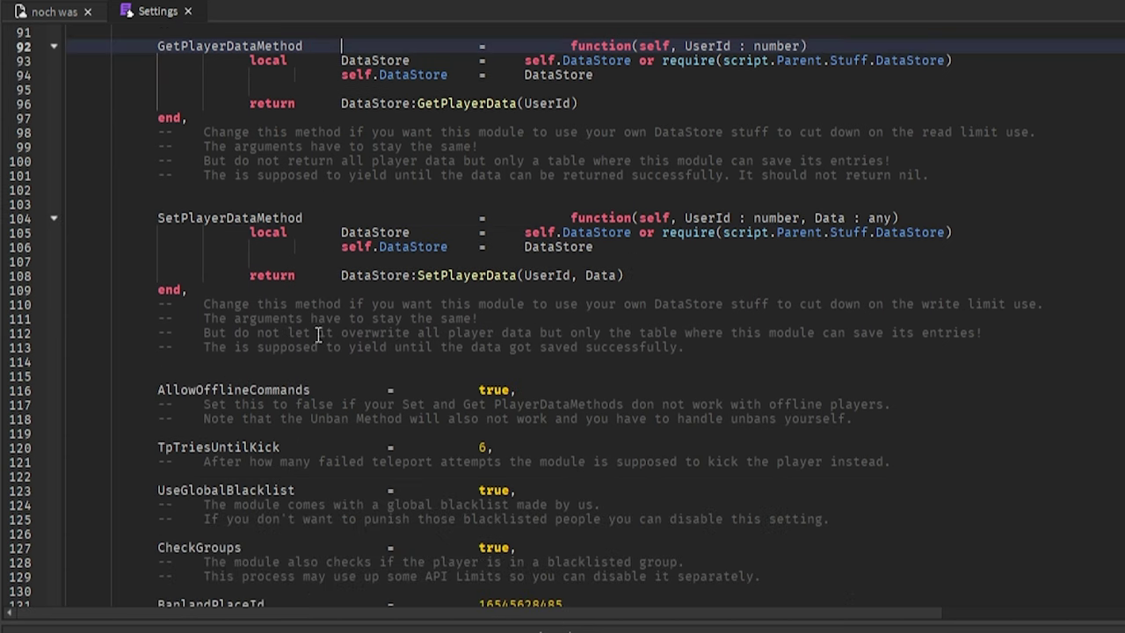
double_click(211, 393)
double_click(498, 389)
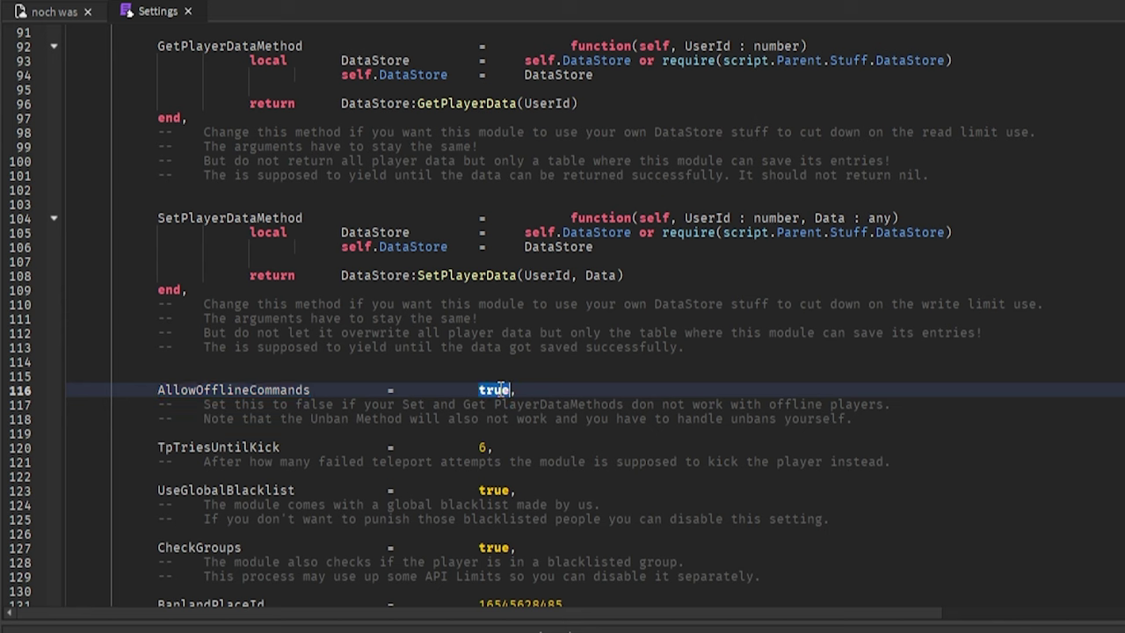
text(false)
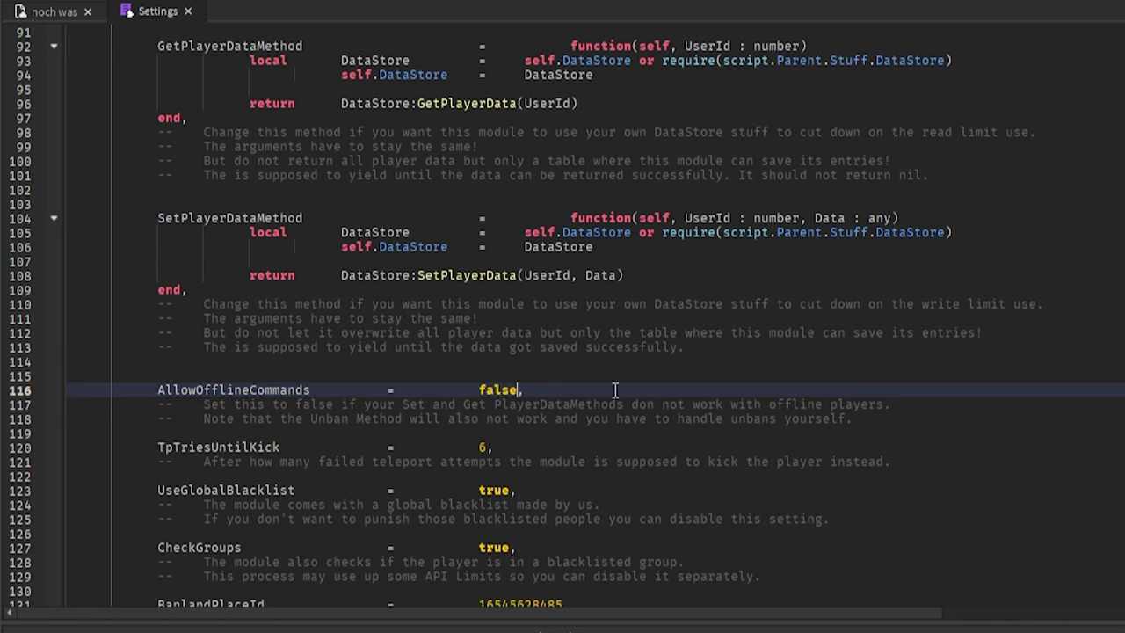
key(ctrl+z)
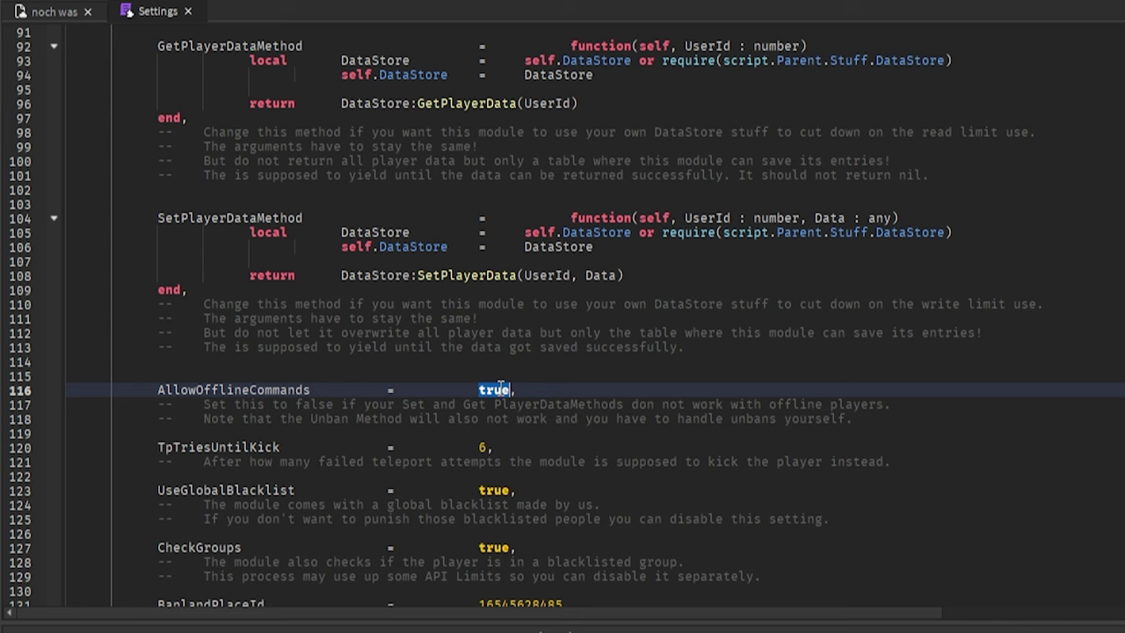
double_click(331, 417)
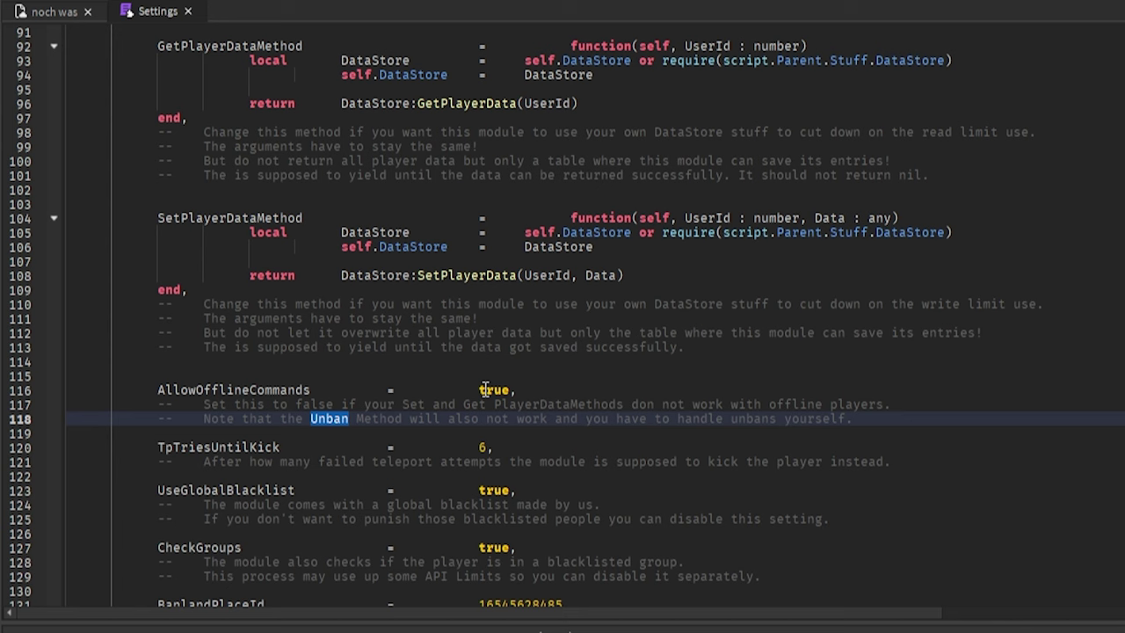
- Examine AllowOfflineCommands together with GetPlayerDataMethod and SetPlayerDataMethod, including the note on offline players
click(337, 413)
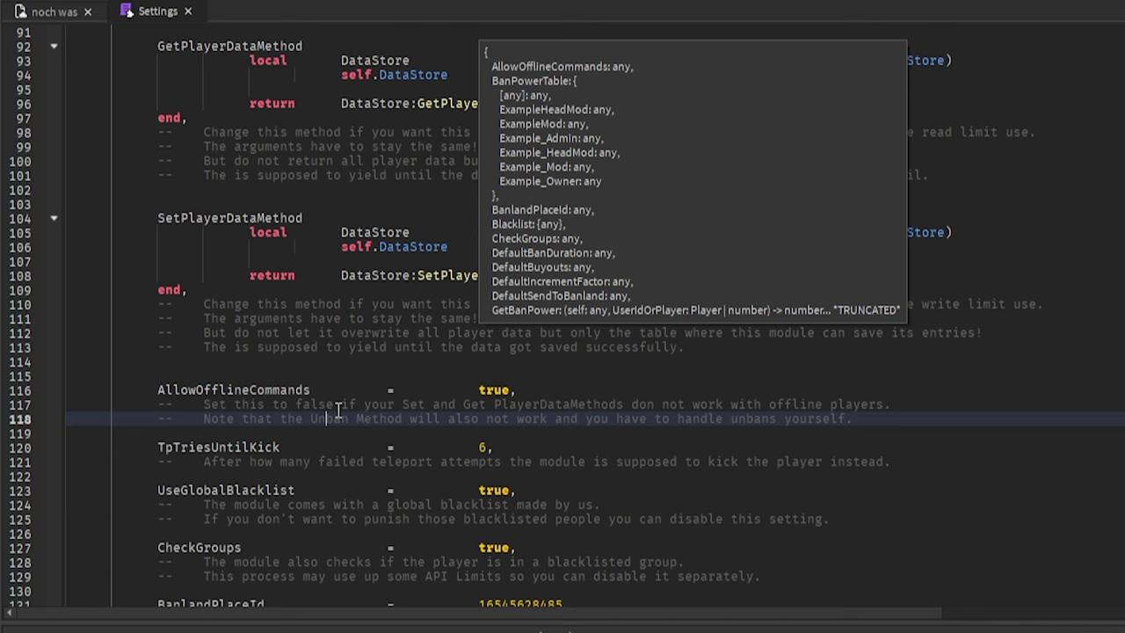
click(520, 391)
drag(519, 391, 157, 394)
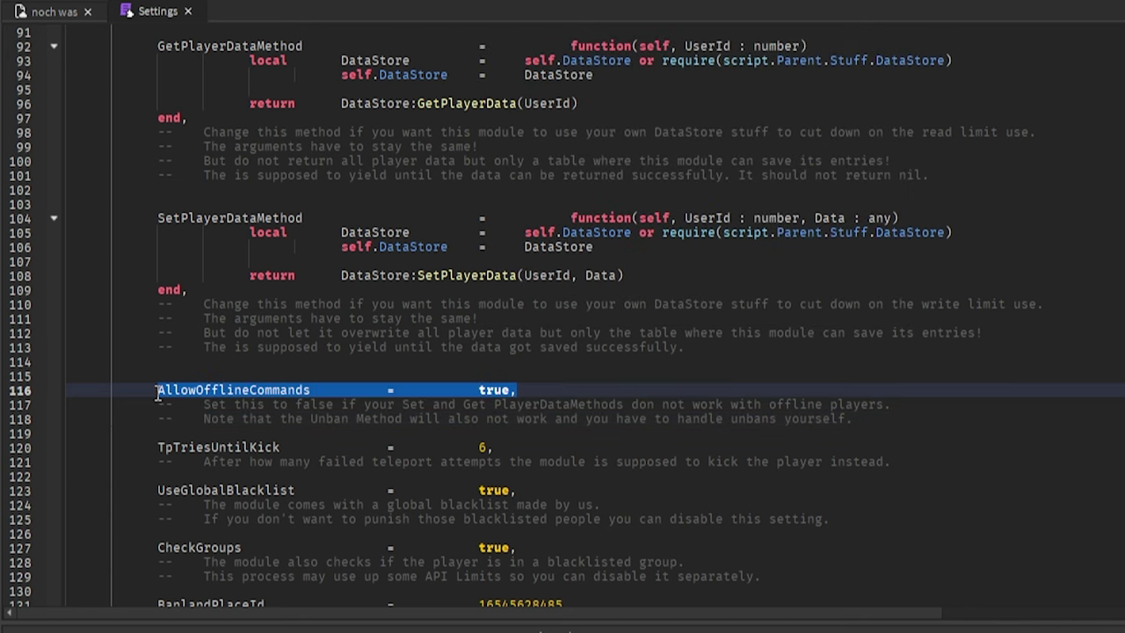
scroll(157, 395, up, 4)
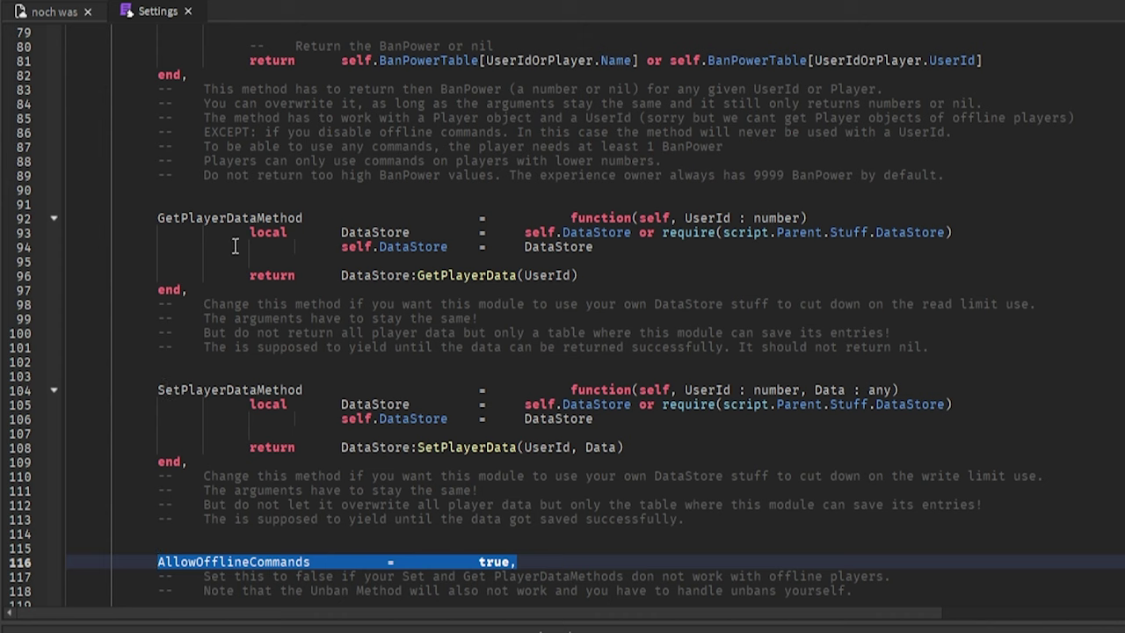
drag(246, 233, 616, 267)
click(615, 274)
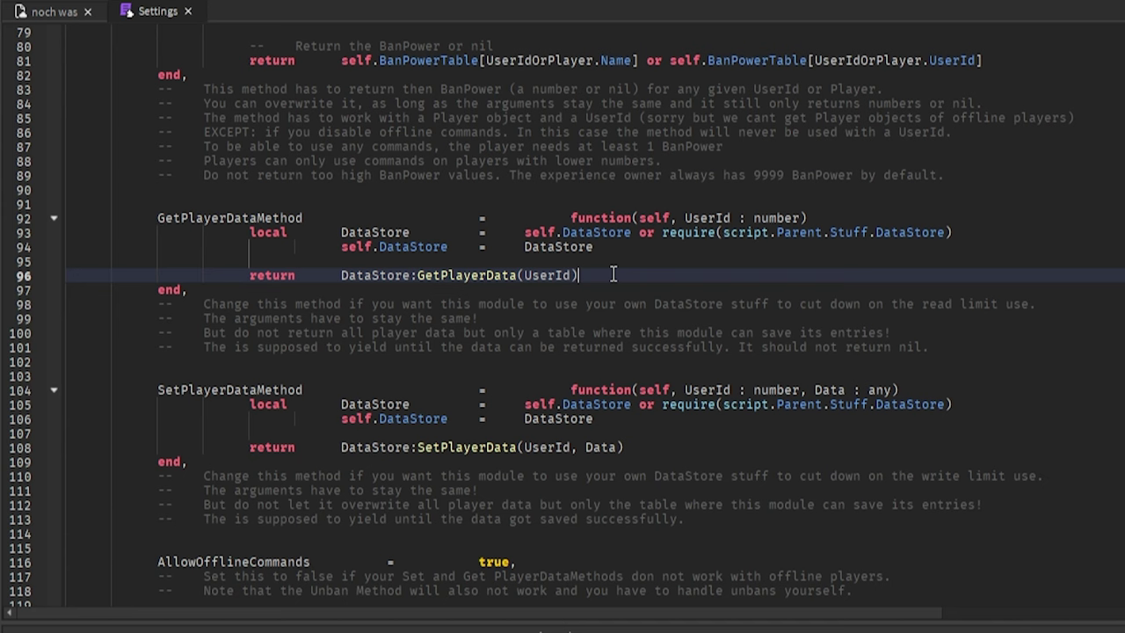
drag(125, 217, 445, 462)
click(445, 462)
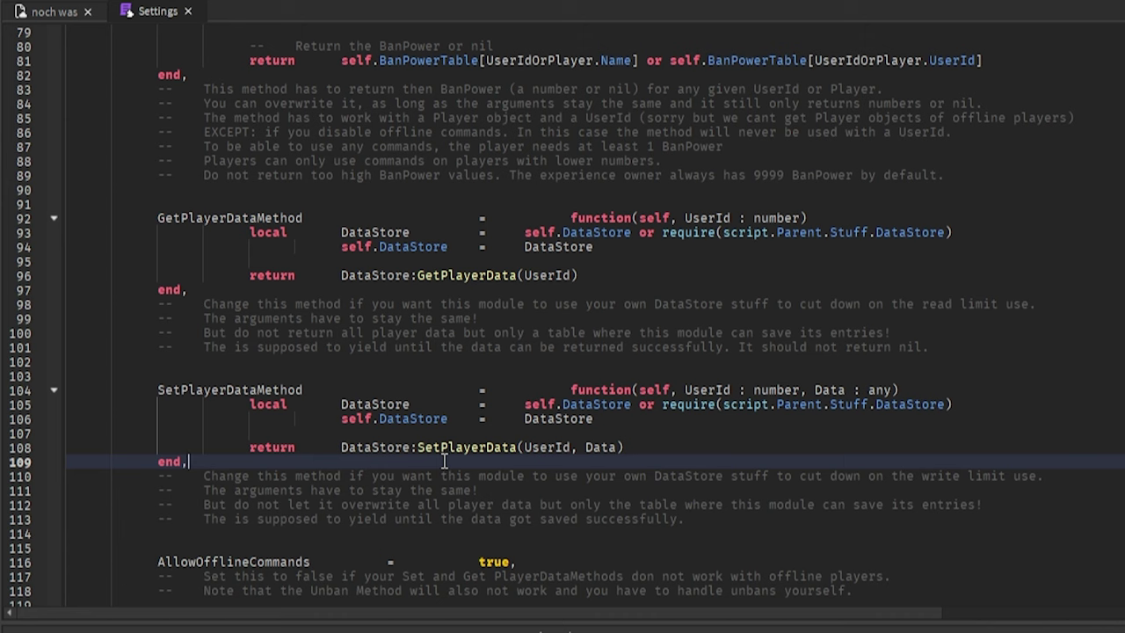
scroll(226, 417, down, 1)
drag(226, 417, 158, 180)
click(157, 181)
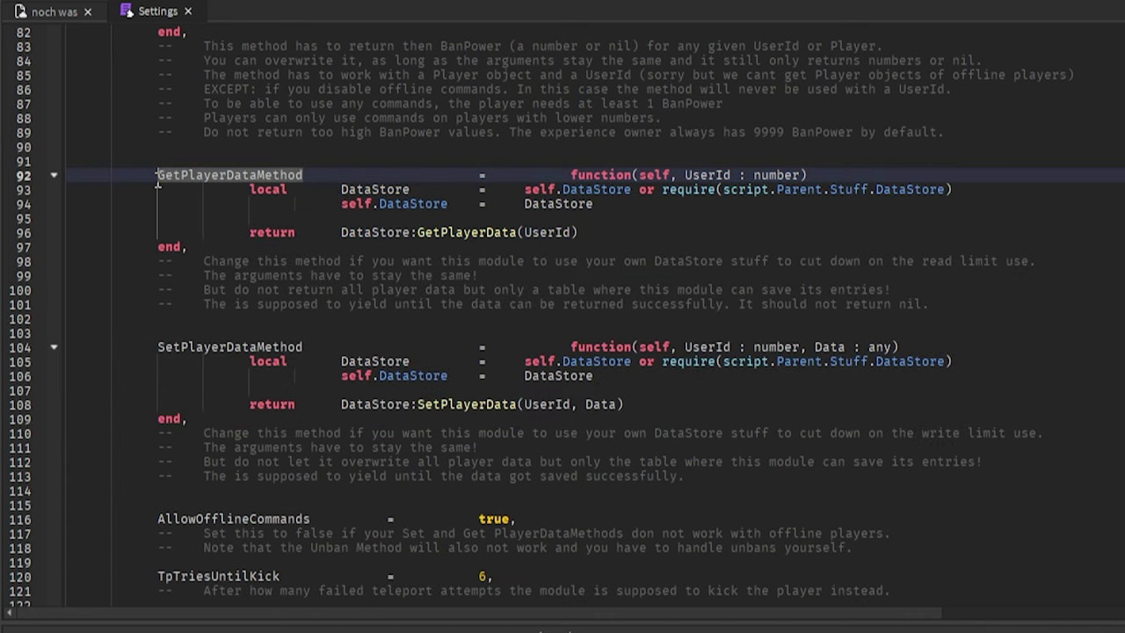
scroll(157, 180, down, 2)
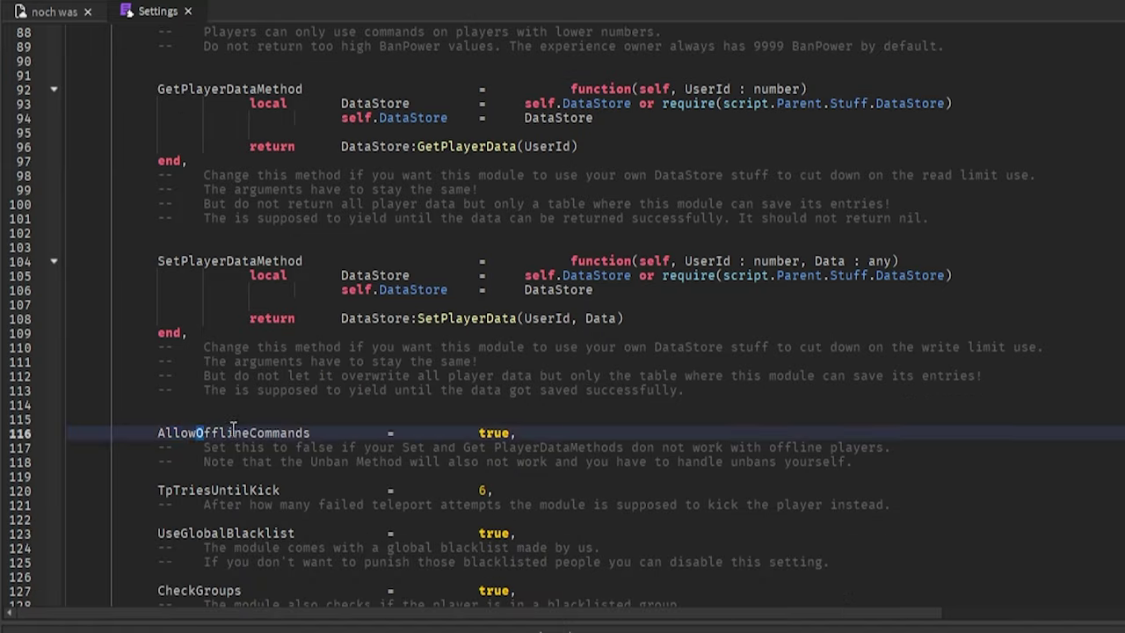
drag(195, 432, 527, 428)
scroll(528, 428, down, 1)
- Examine TpTriesUntilKick and check the third-party teleport permission in the game's security settings, leaving without saving changes
click(182, 454)
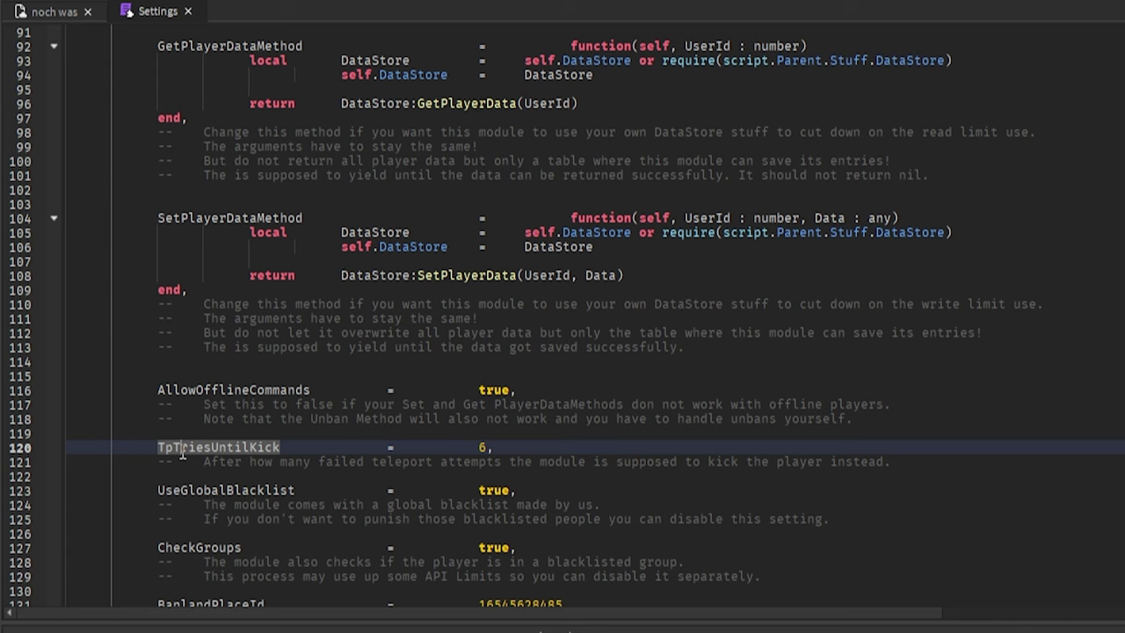
double_click(483, 448)
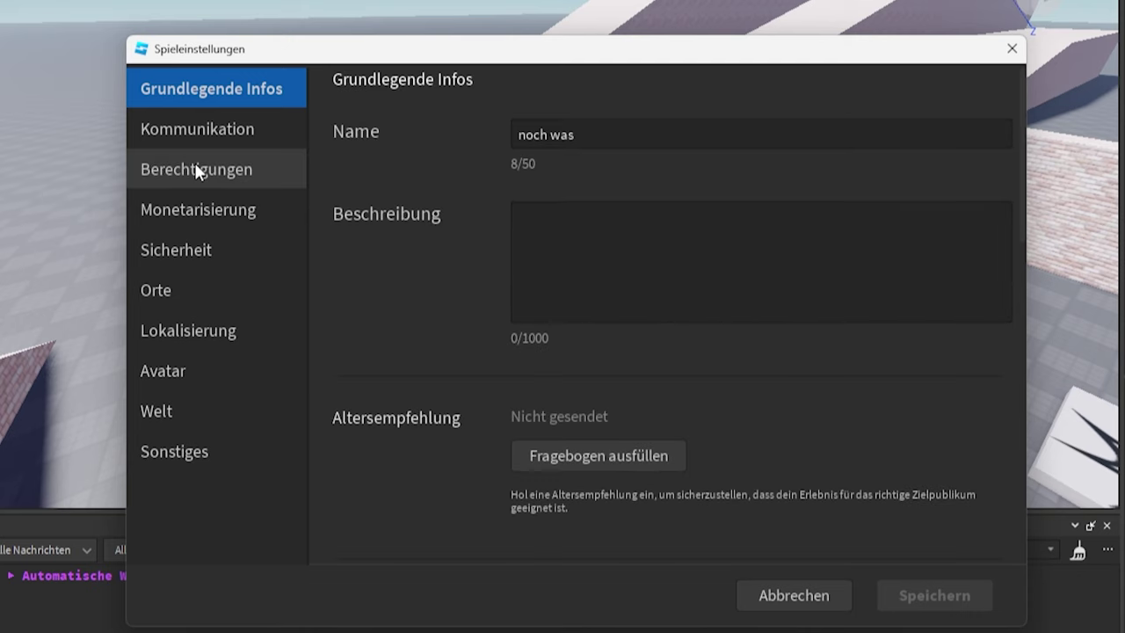
click(186, 214)
click(186, 239)
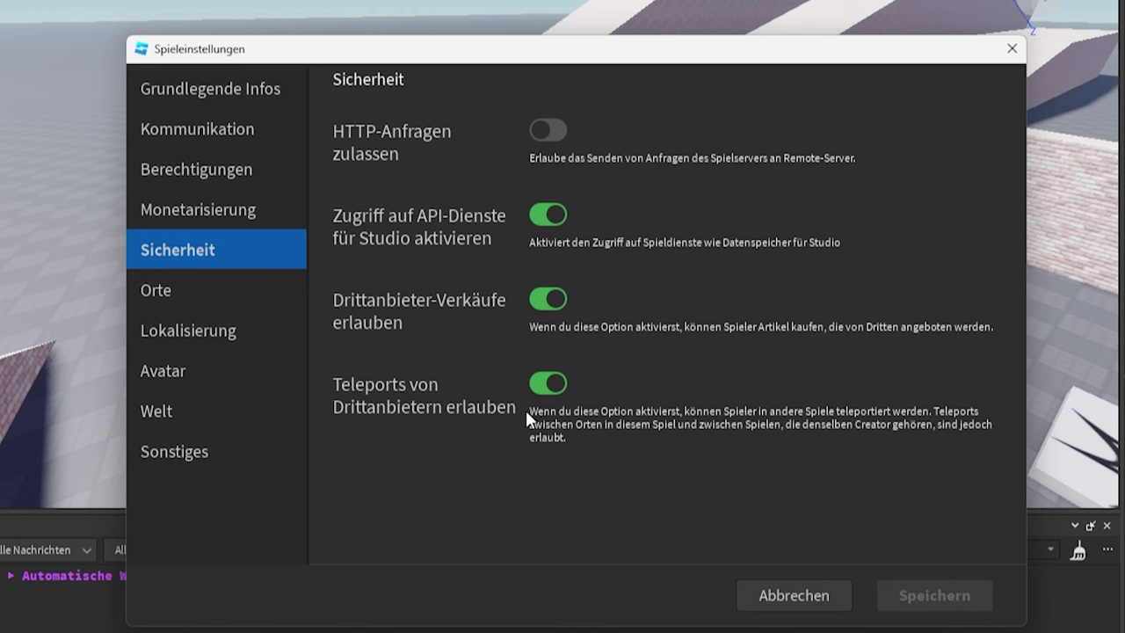
click(818, 598)
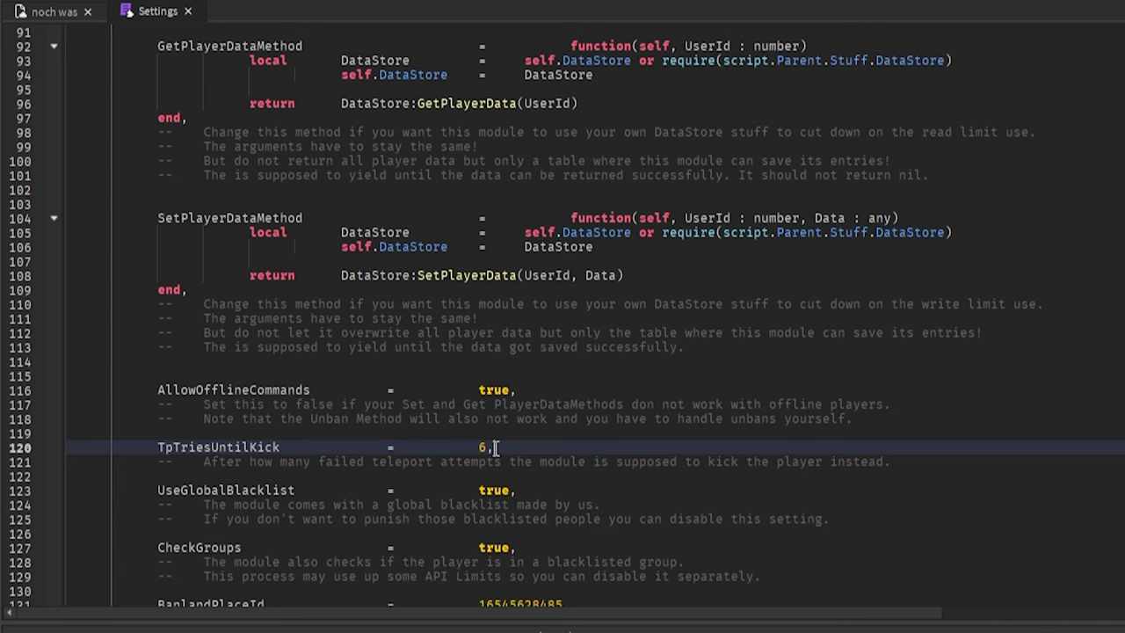
- Examine the UseGlobalBlacklist setting and its value in the Settings script
scroll(354, 486, down, 1)
double_click(176, 448)
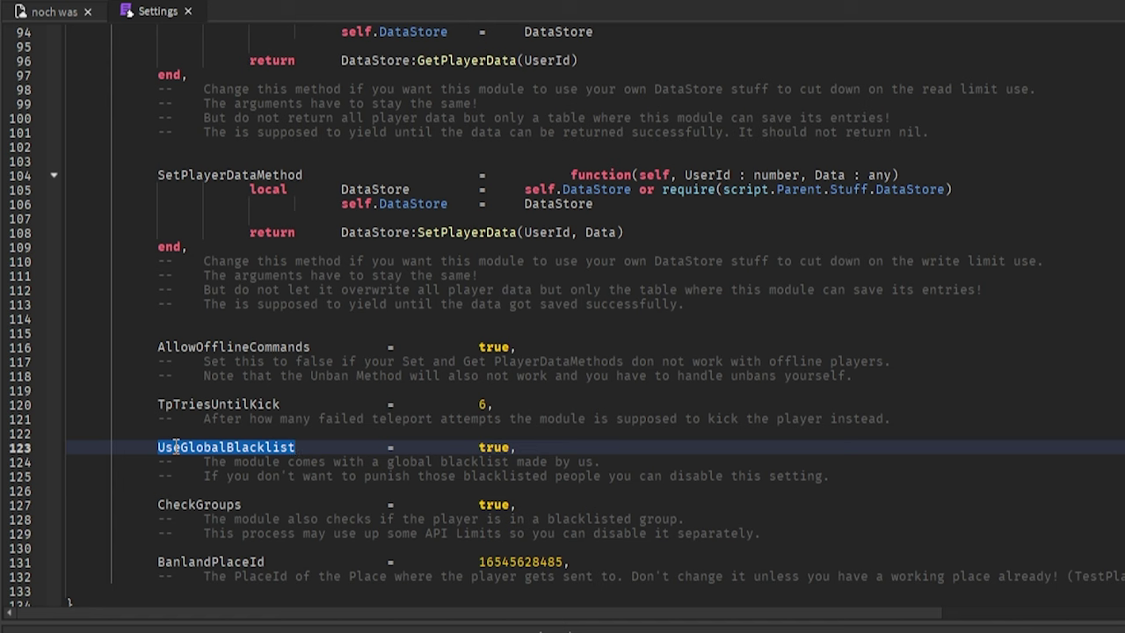
double_click(486, 447)
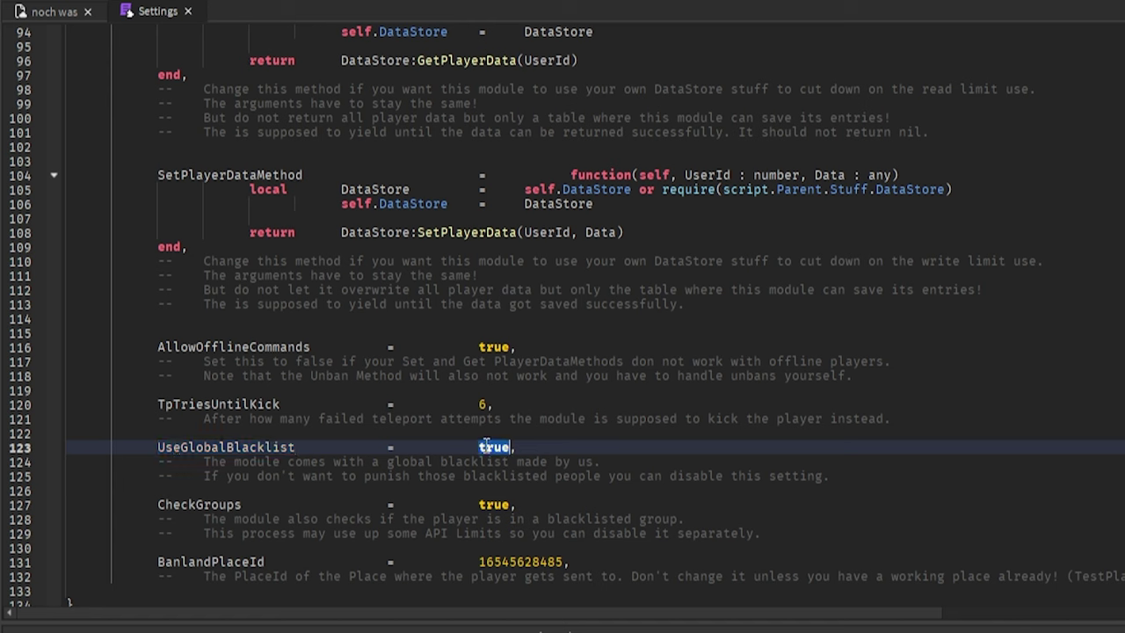
mouse_move(486, 444)
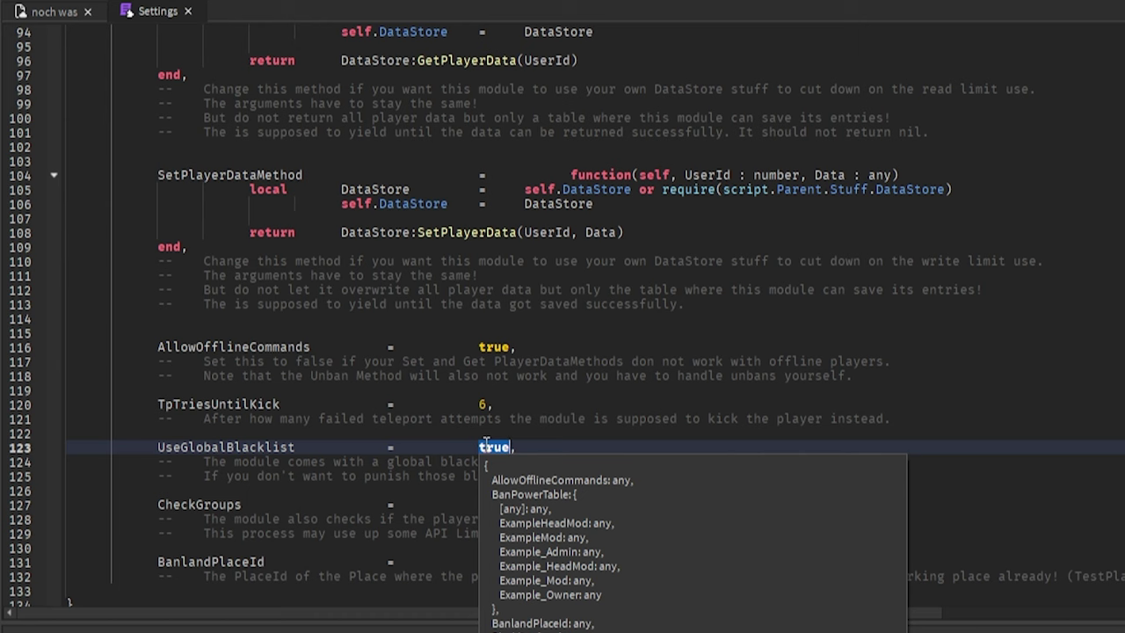
- Examine the CheckGroups setting and its API limits comment, comparing it with UseGlobalBlacklist
double_click(175, 505)
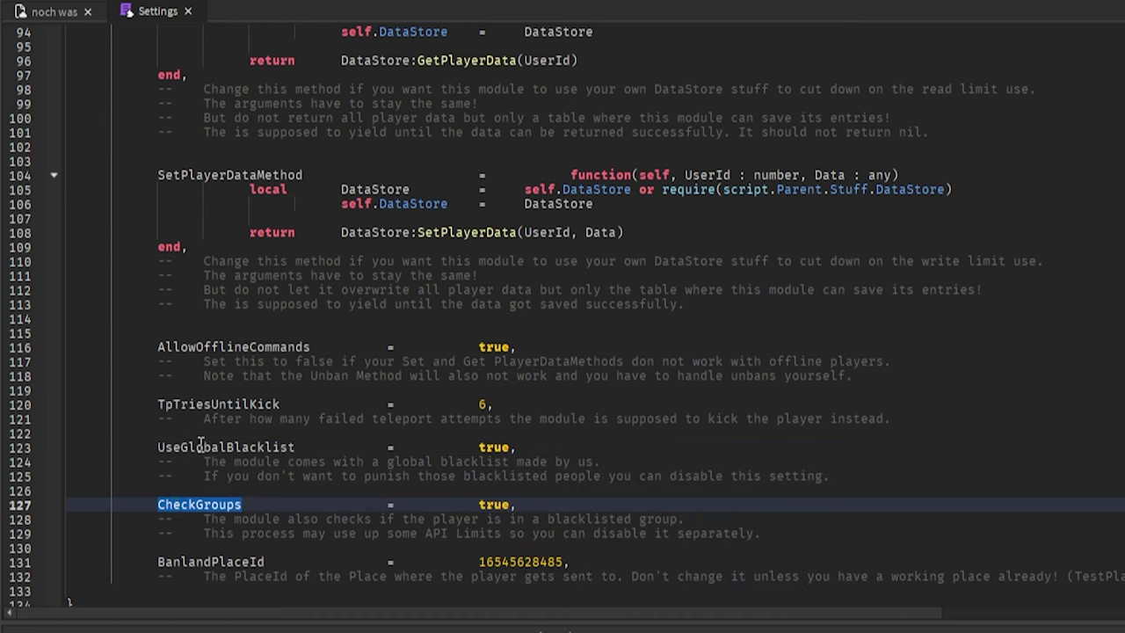
click(204, 487)
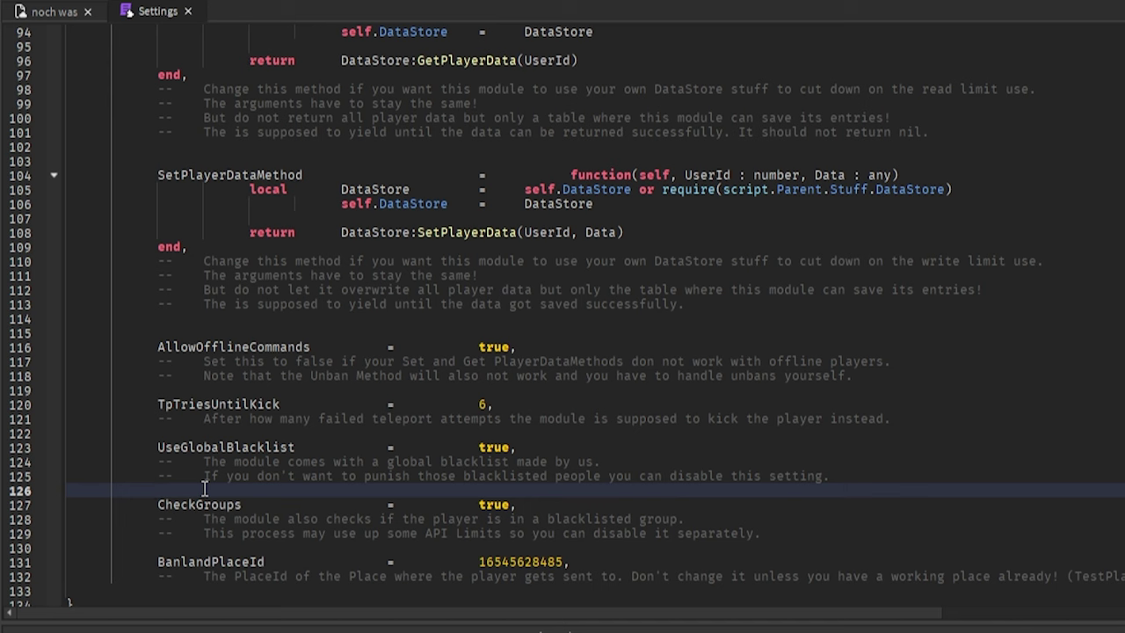
click(477, 506)
double_click(479, 506)
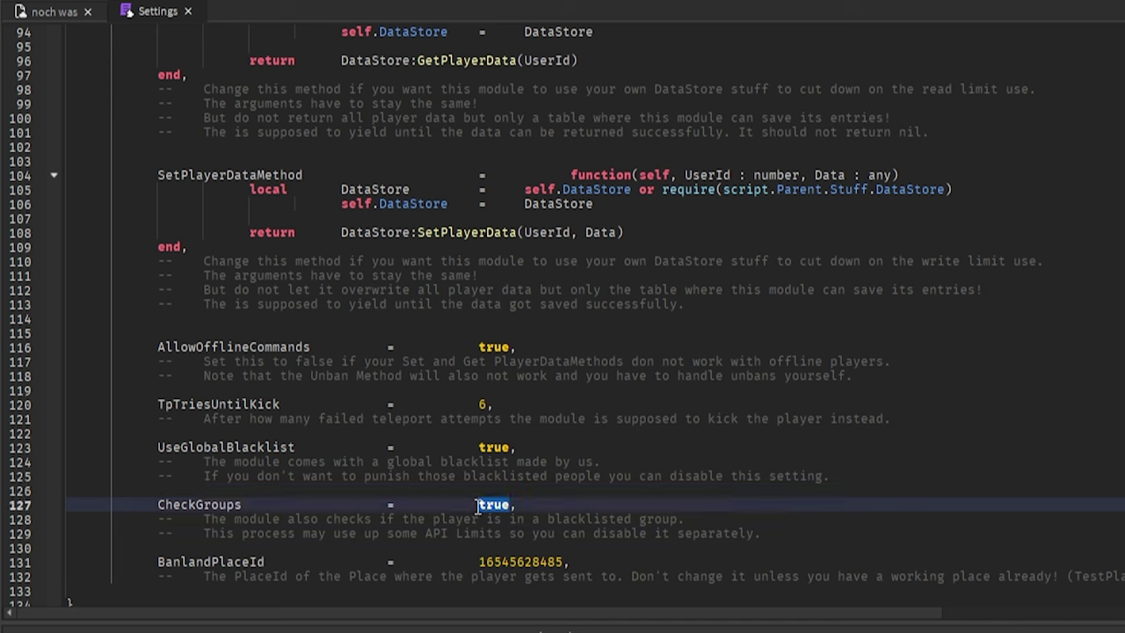
drag(425, 533, 501, 533)
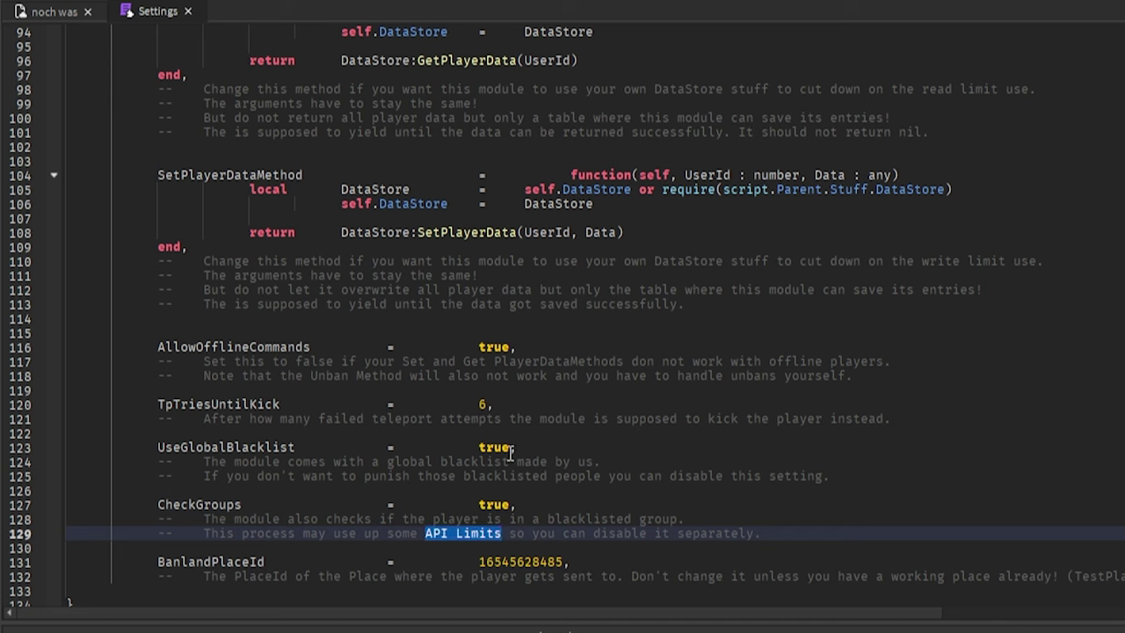
click(484, 449)
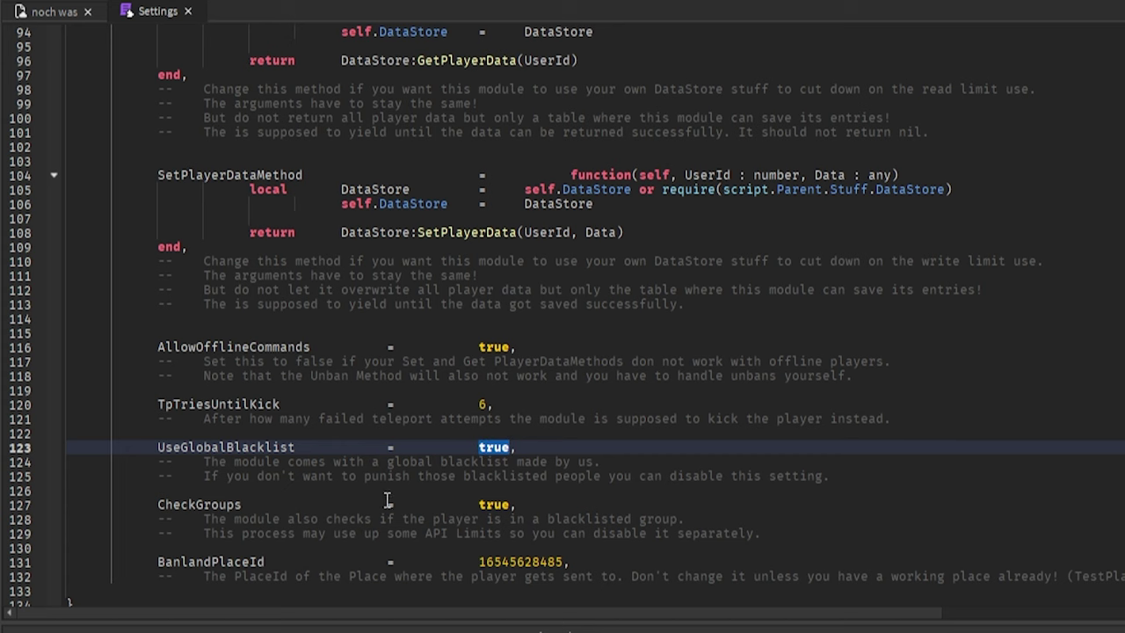
drag(157, 505, 517, 504)
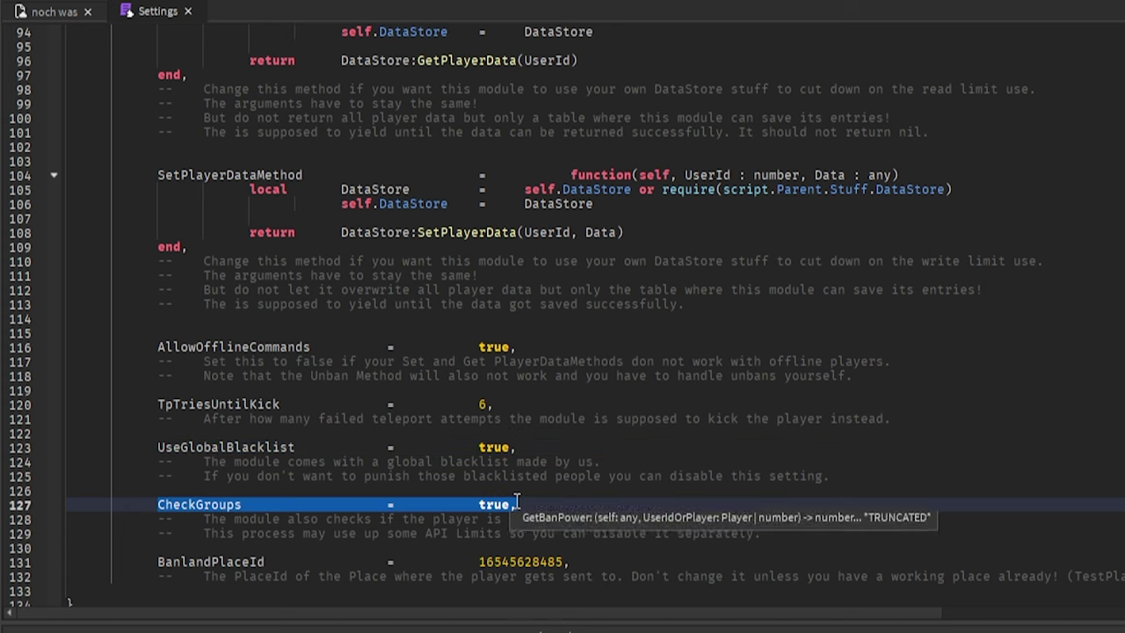
click(194, 516)
double_click(206, 518)
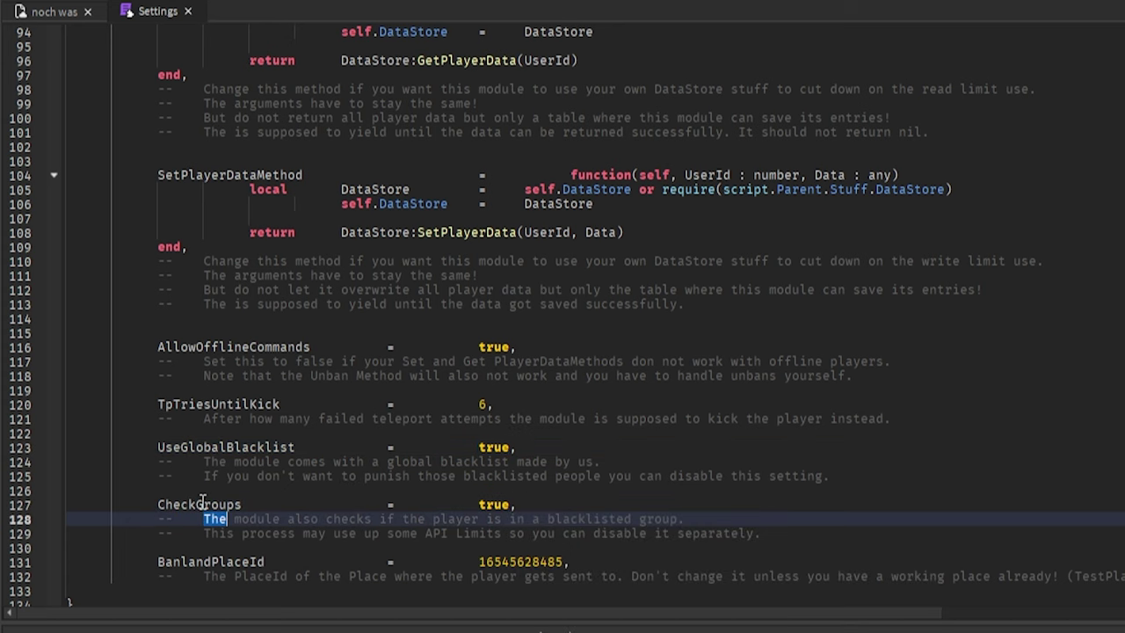
- Examine the BanlandPlaceId setting and its place ID at the end of the Settings table
scroll(201, 510, down, 2)
double_click(195, 477)
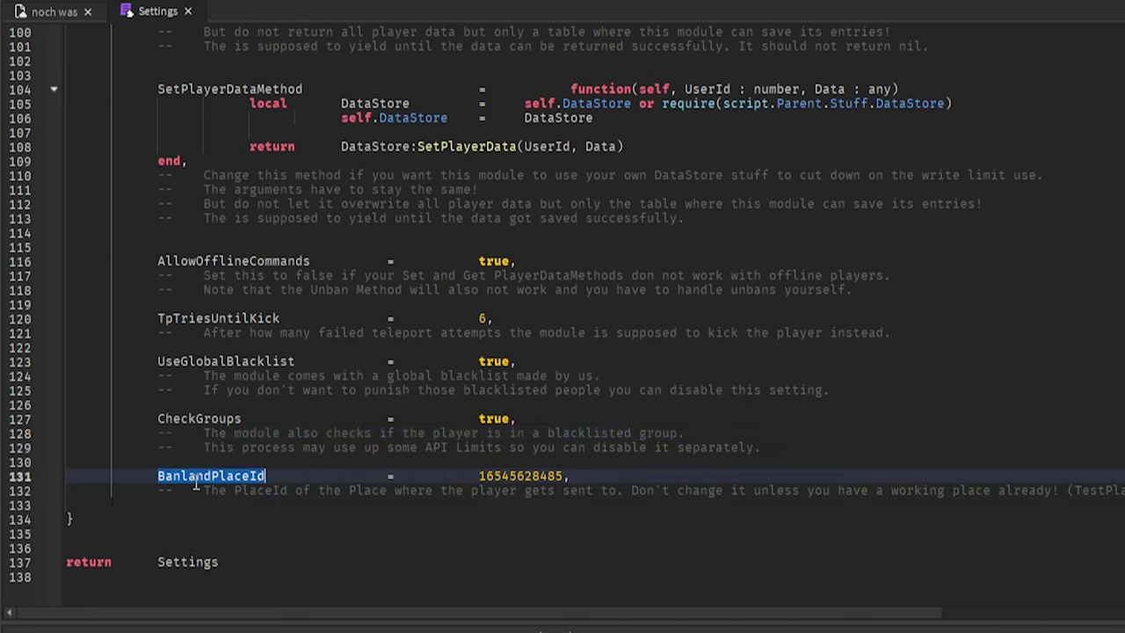
double_click(496, 476)
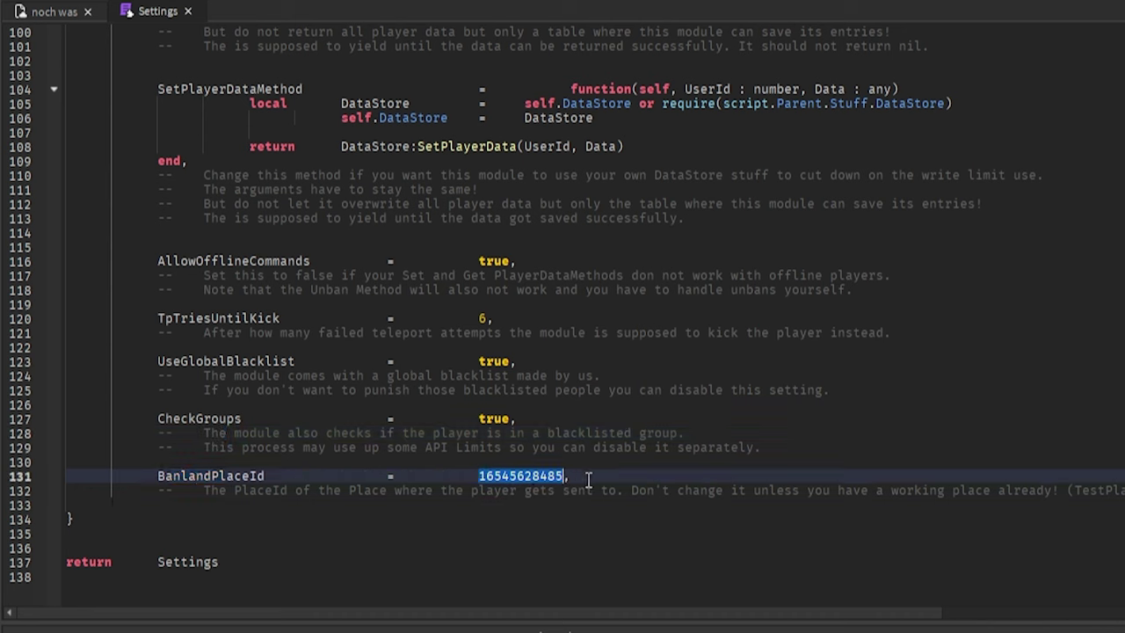
click(589, 477)
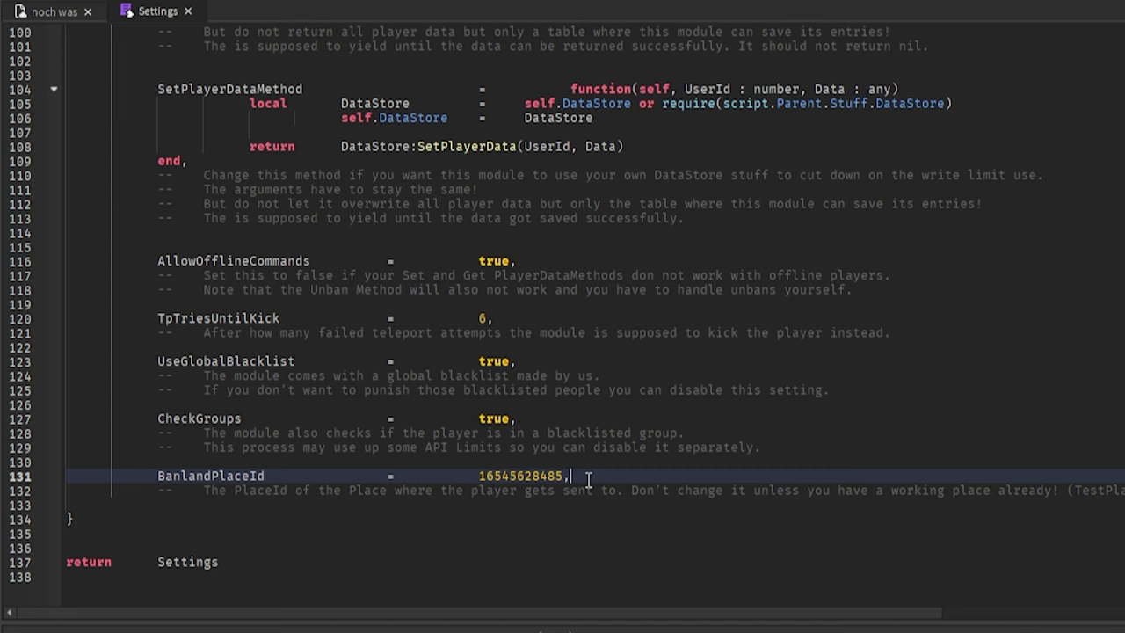
drag(610, 477, 524, 476)
double_click(522, 475)
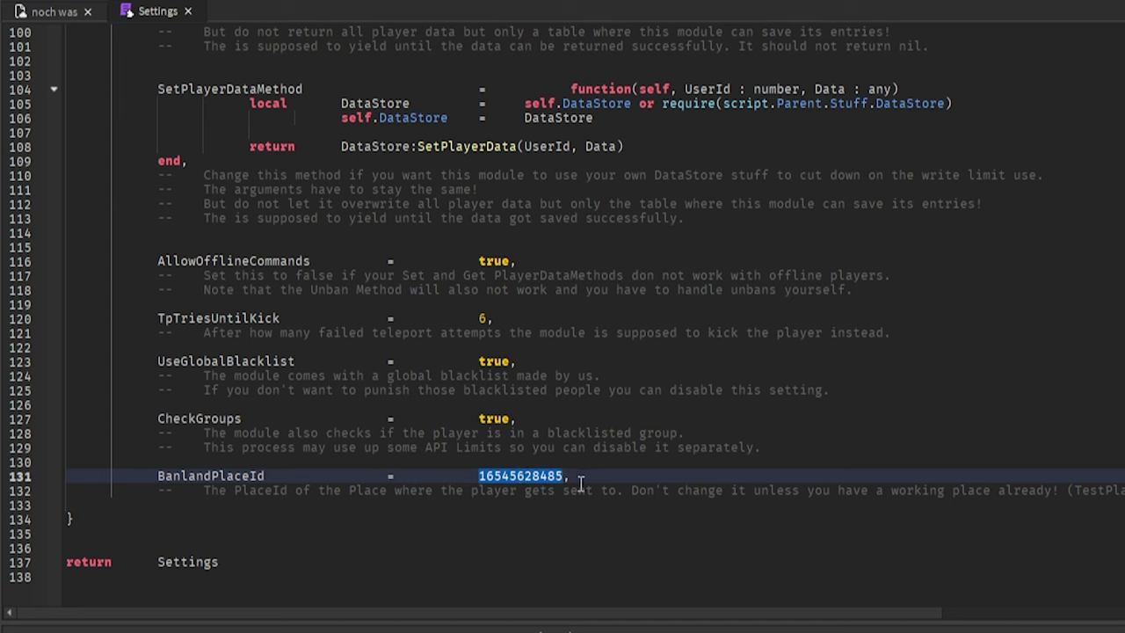
click(575, 482)
double_click(561, 476)
click(576, 476)
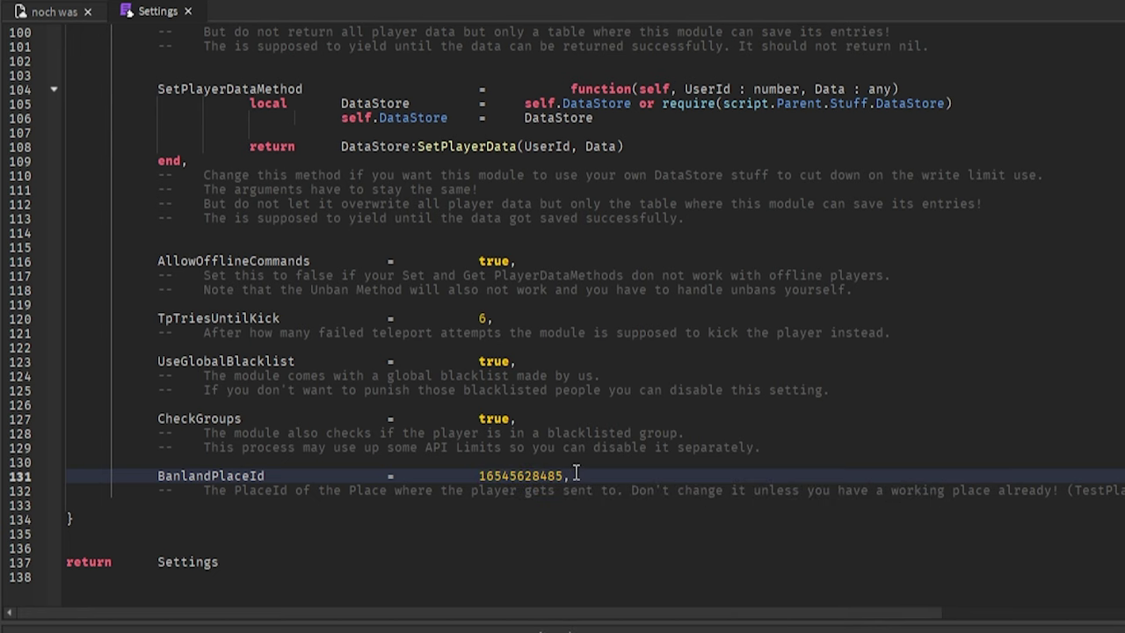
- Compare the test place ID in the comment below BanlandPlaceId with the configured place ID
drag(502, 613, 696, 620)
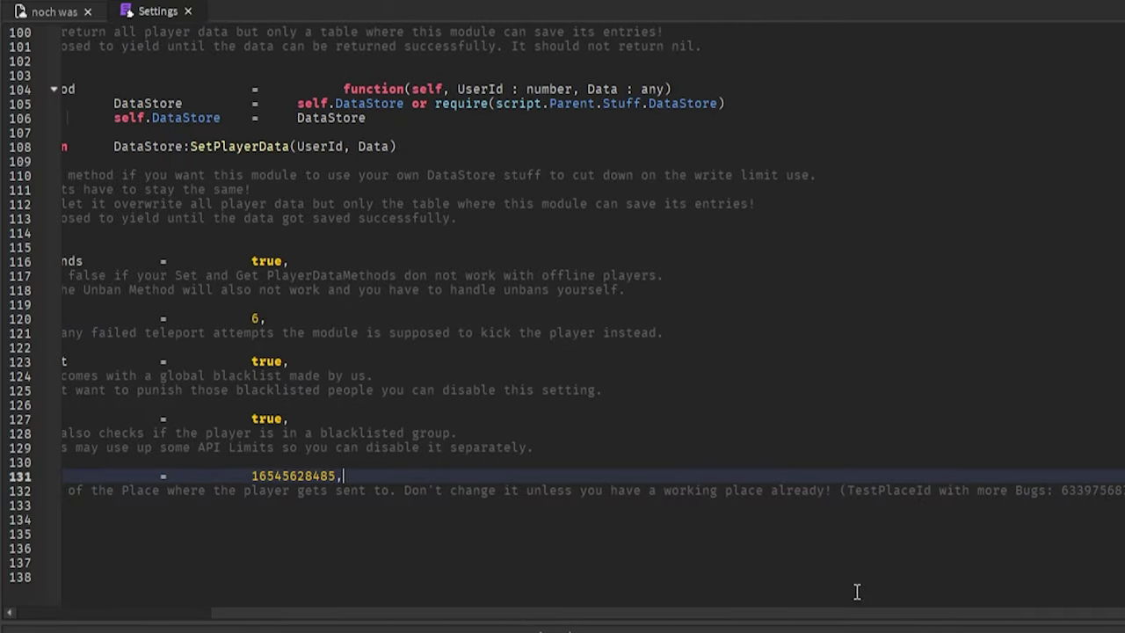
double_click(1105, 489)
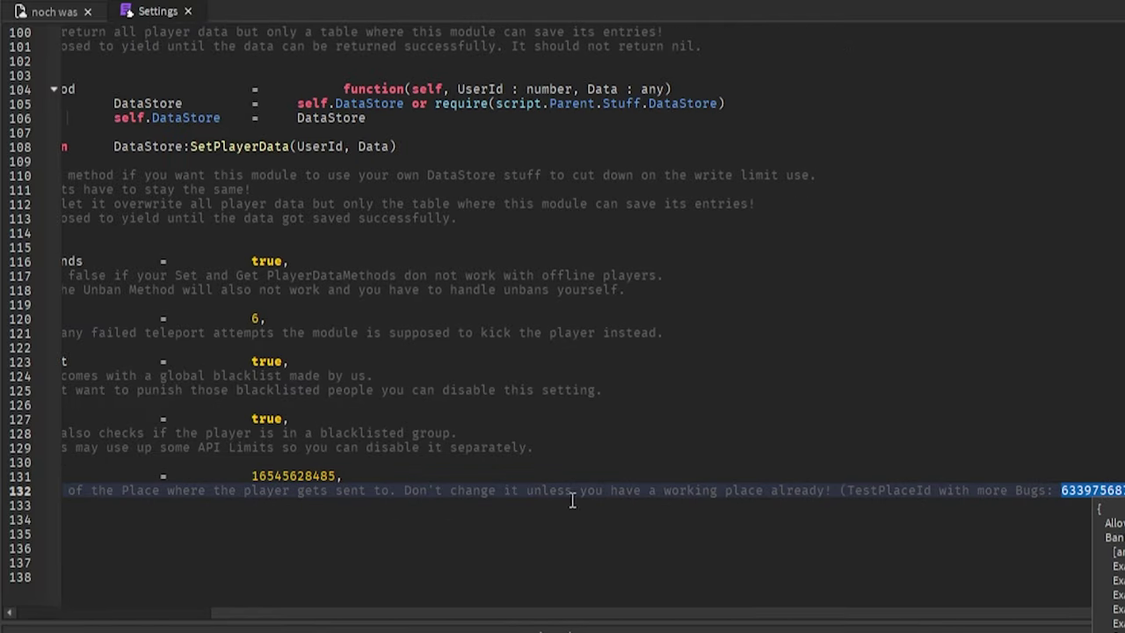
double_click(266, 476)
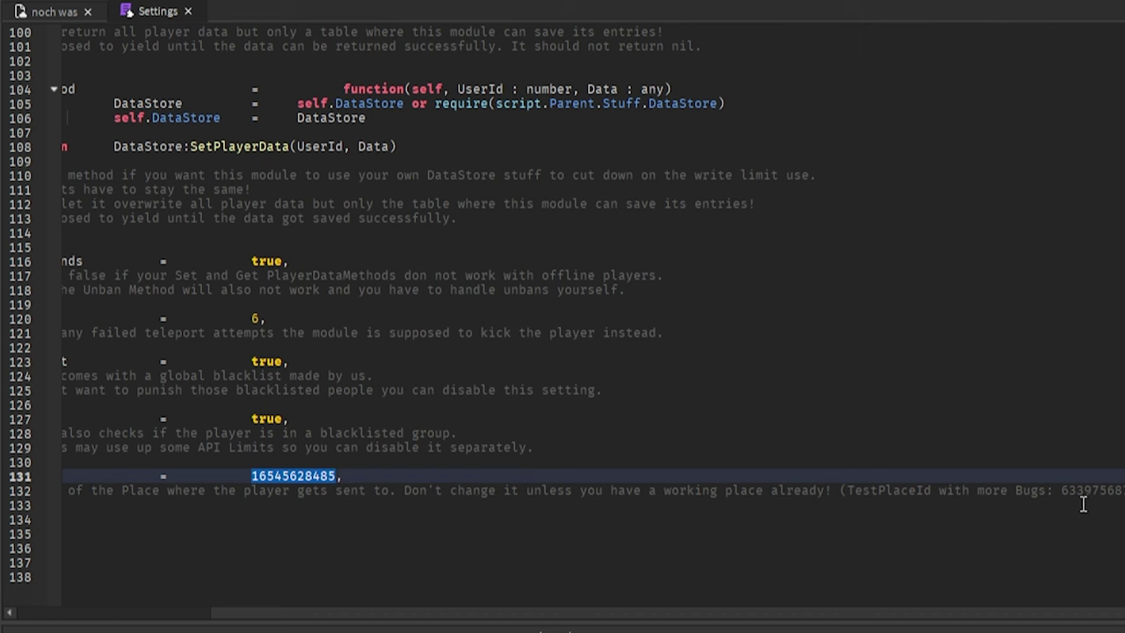
double_click(1084, 489)
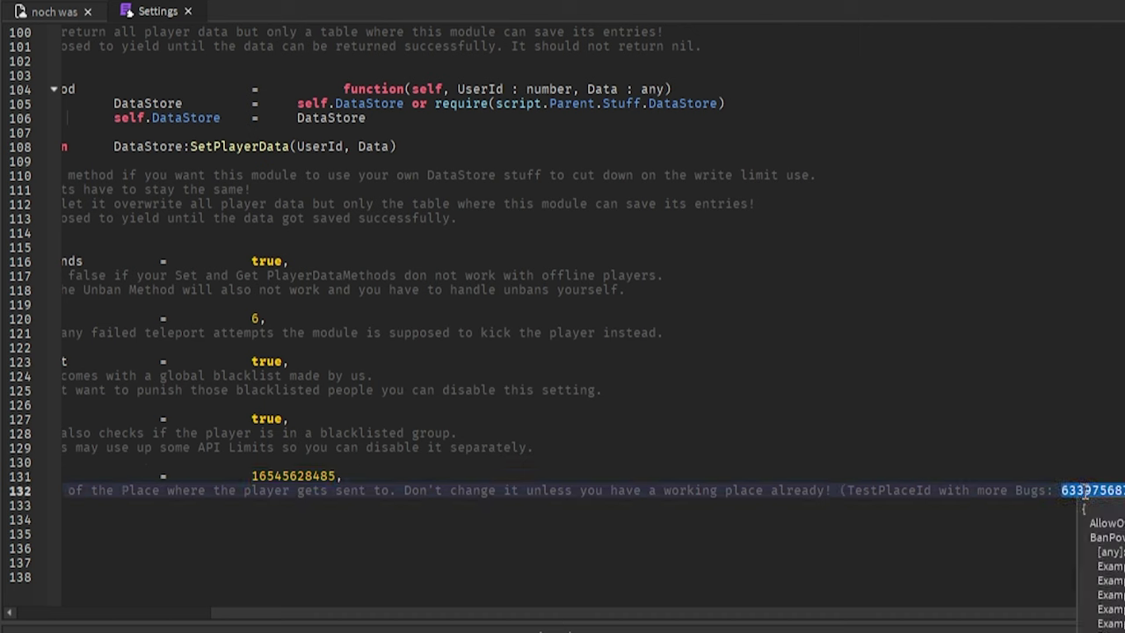
click(1076, 477)
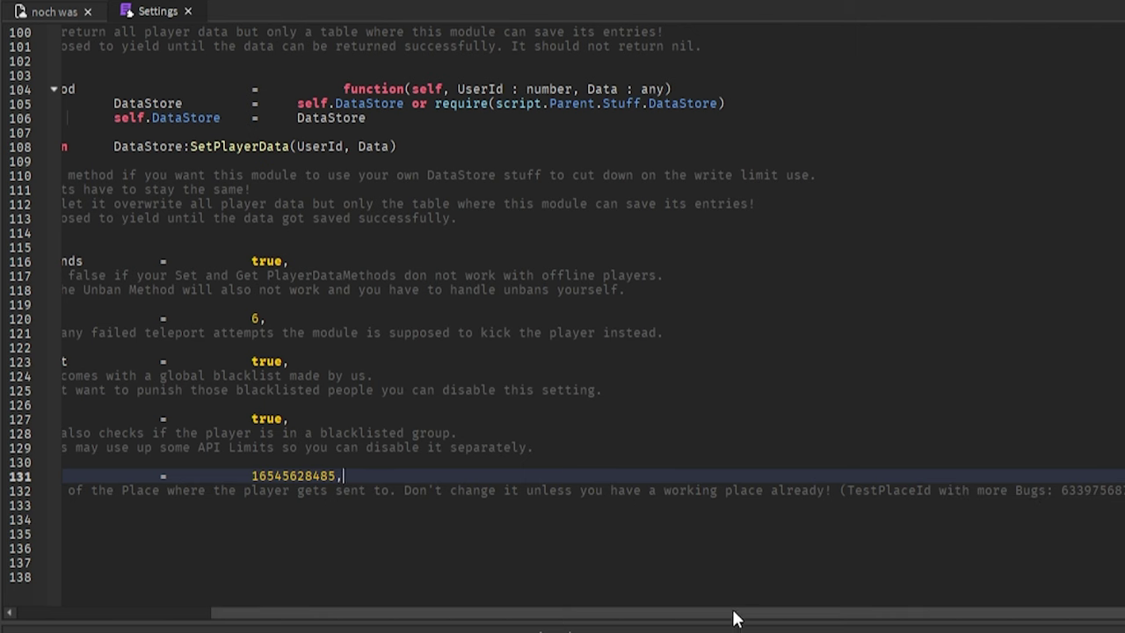
drag(734, 619, 313, 615)
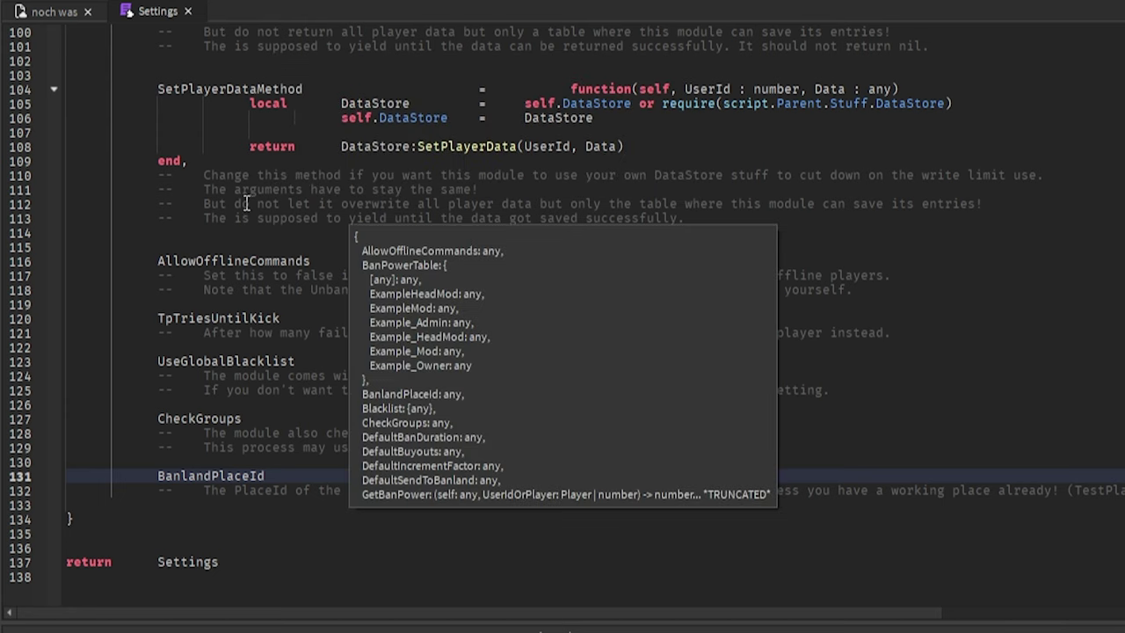
- Close the Settings script and collapse the Stuff folder inside MainModule
click(187, 12)
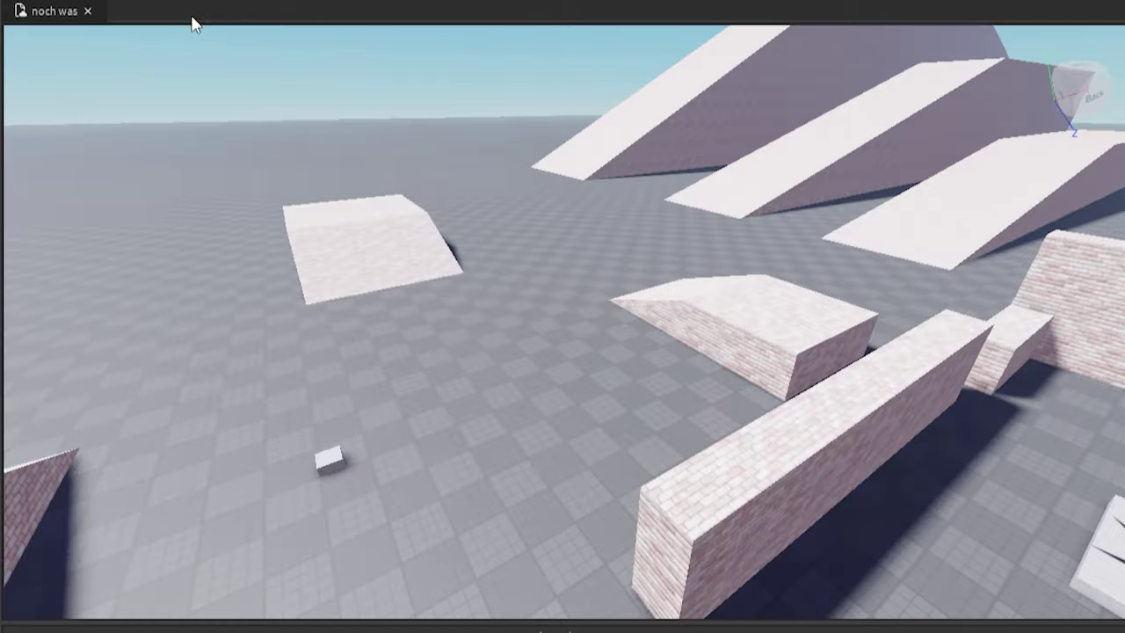
click(723, 244)
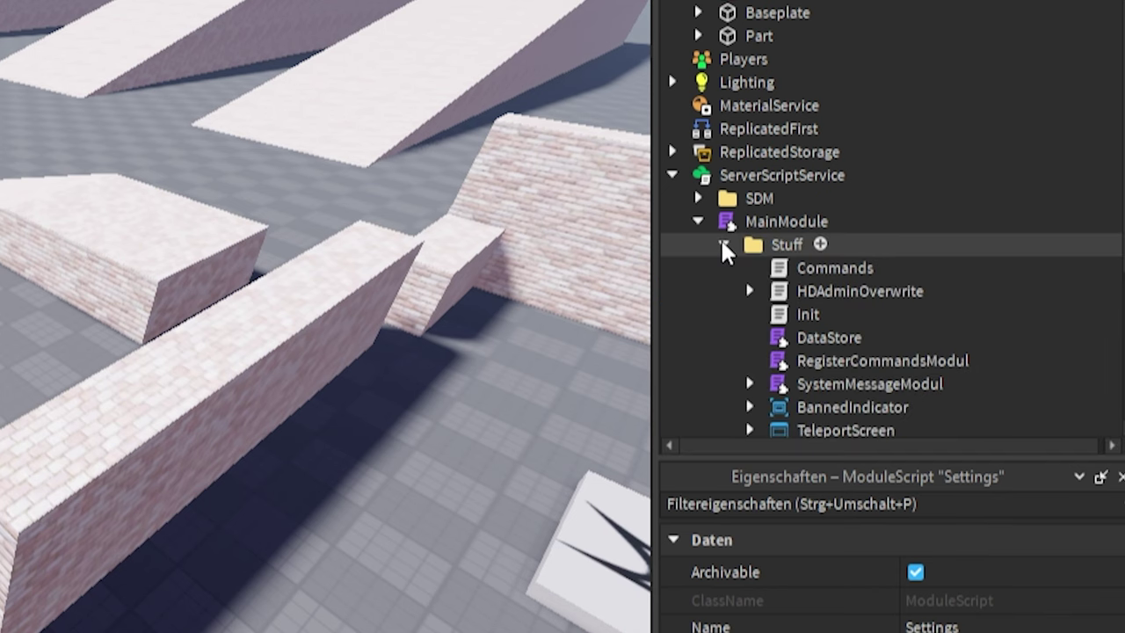
click(777, 269)
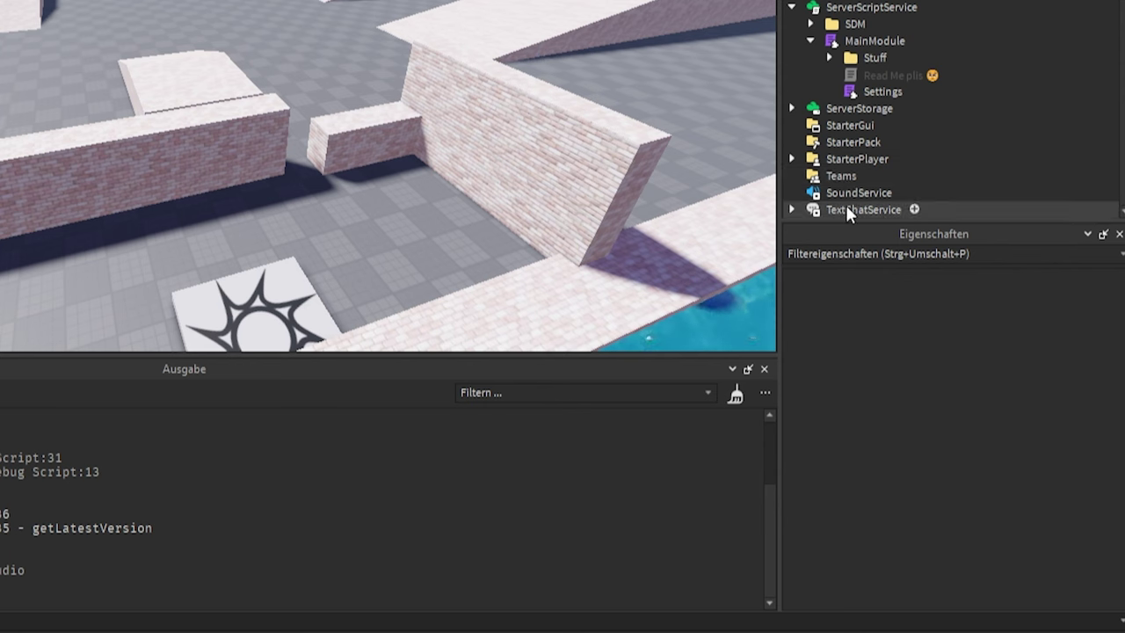
- Check the available ChatVersion options of TextChatService without changing the selected version
click(847, 209)
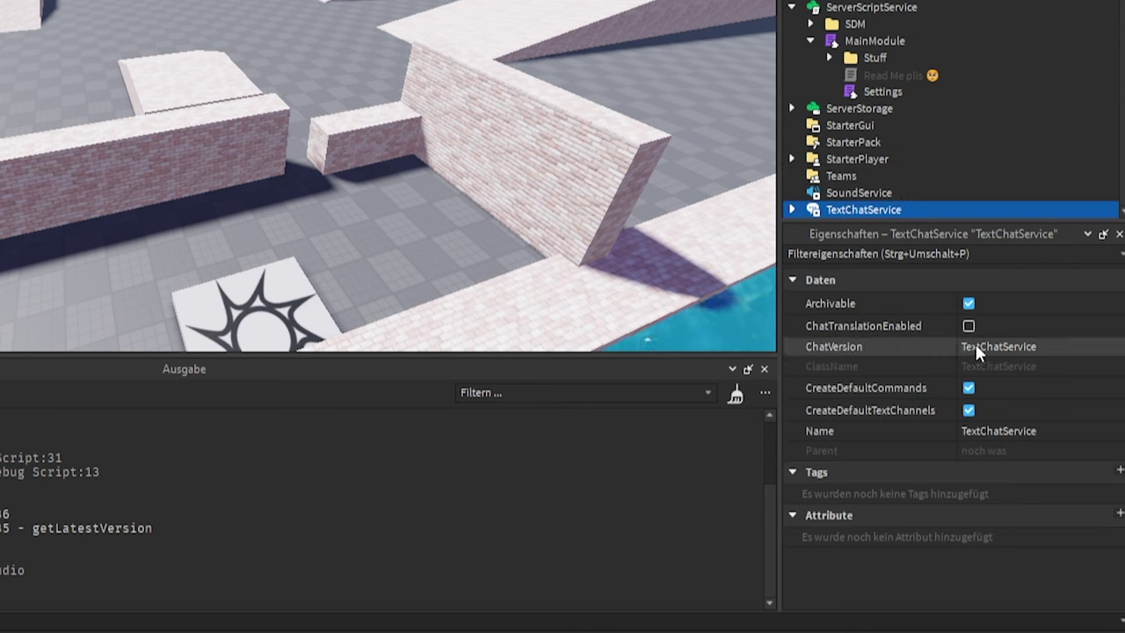
click(1008, 344)
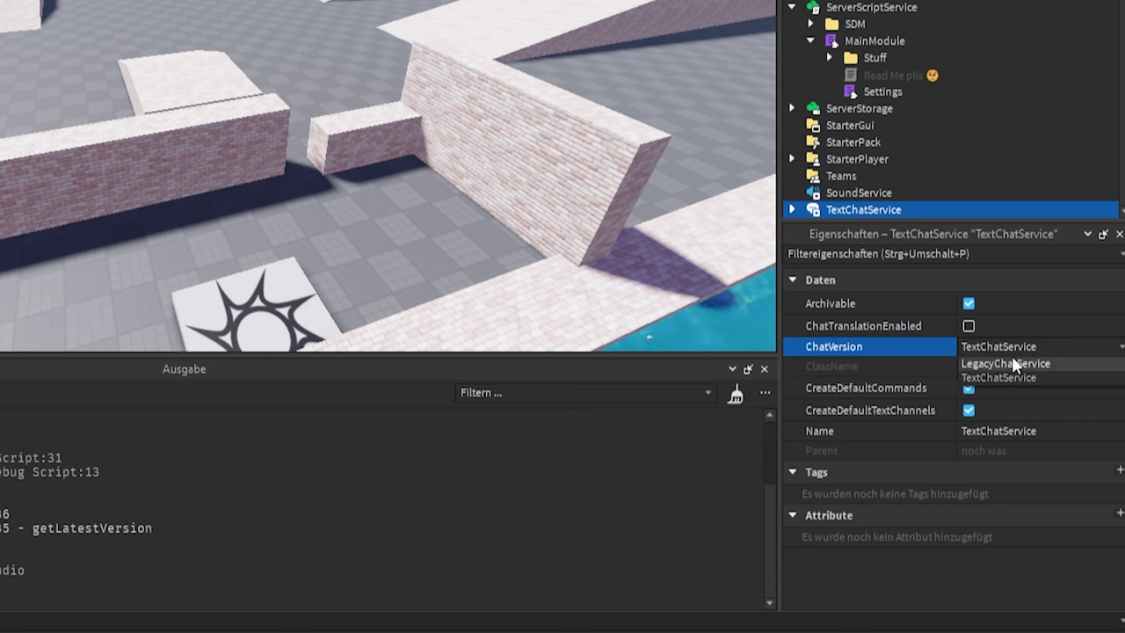
click(1011, 342)
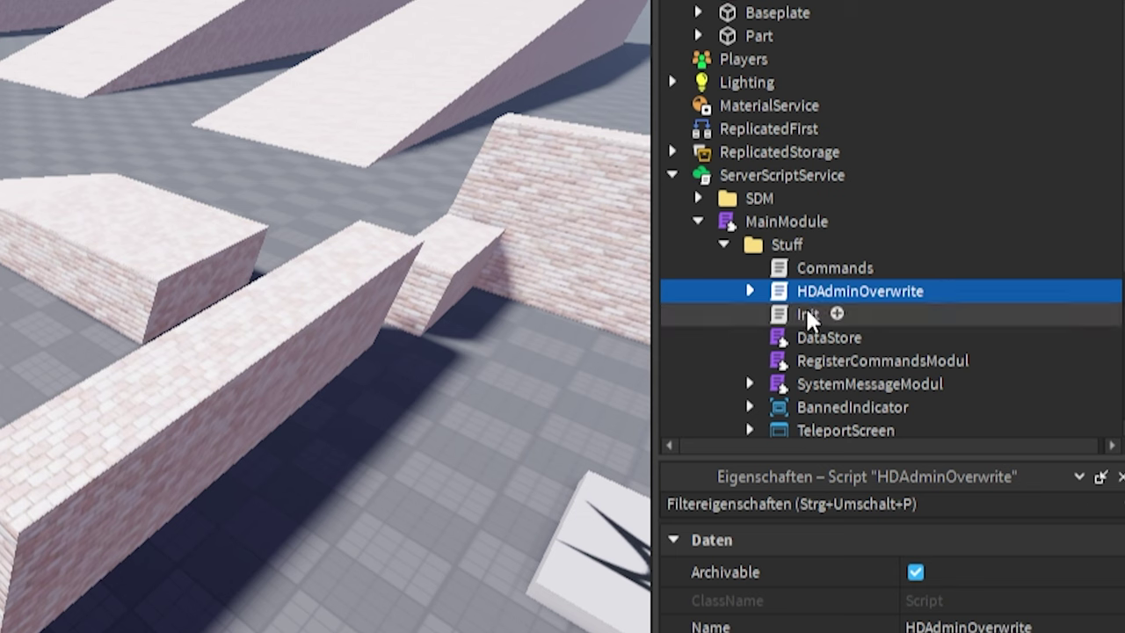
- Open the DataStore module in the Stuff folder and examine its GetPlayerData and SetPlayerData functions
click(813, 314)
scroll(808, 311, down, 1)
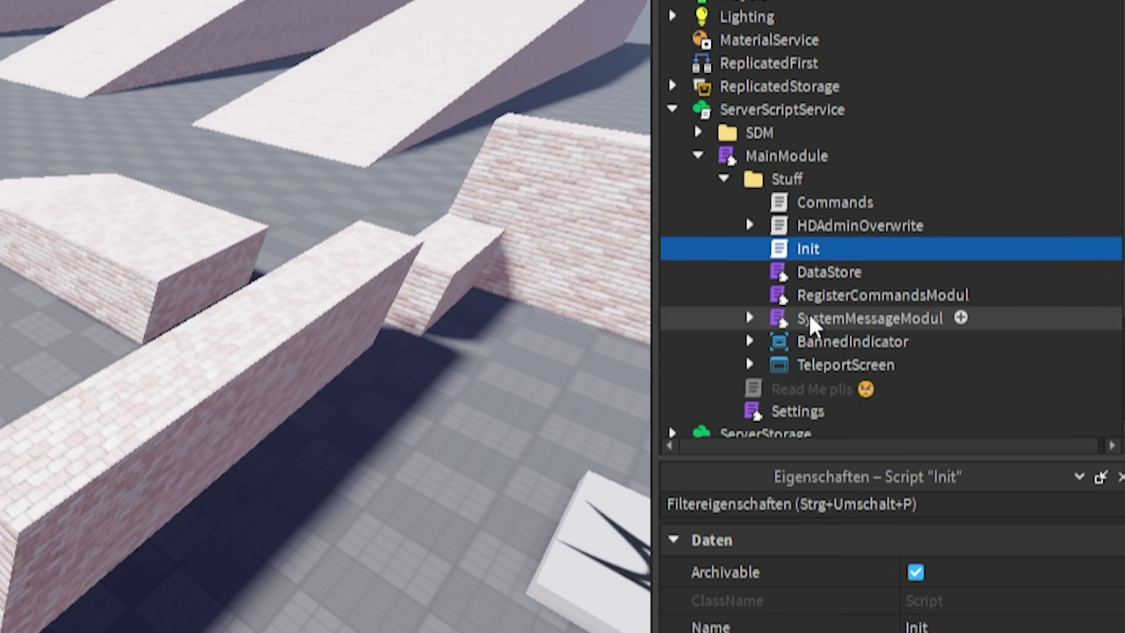
click(805, 265)
double_click(805, 266)
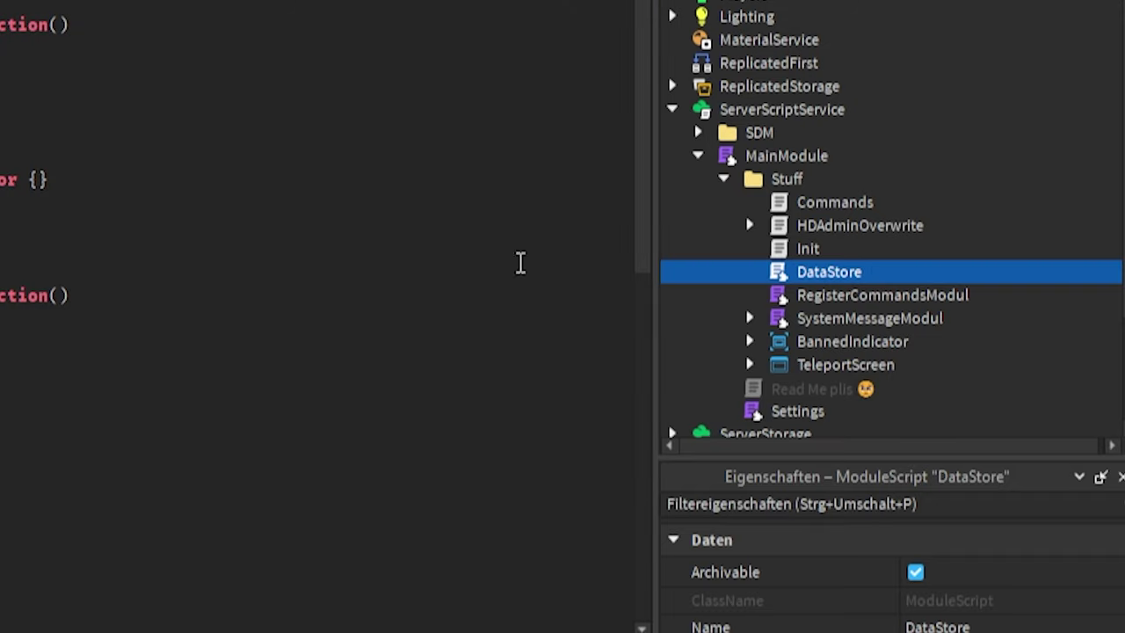
drag(53, 435, 81, 231)
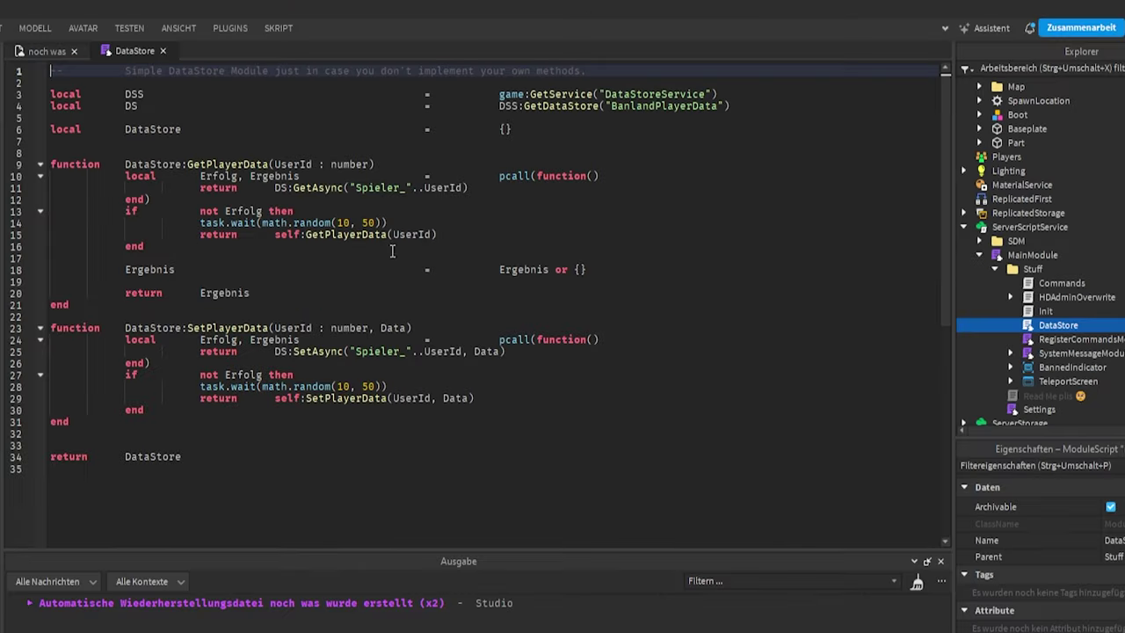
drag(254, 292, 53, 165)
click(109, 183)
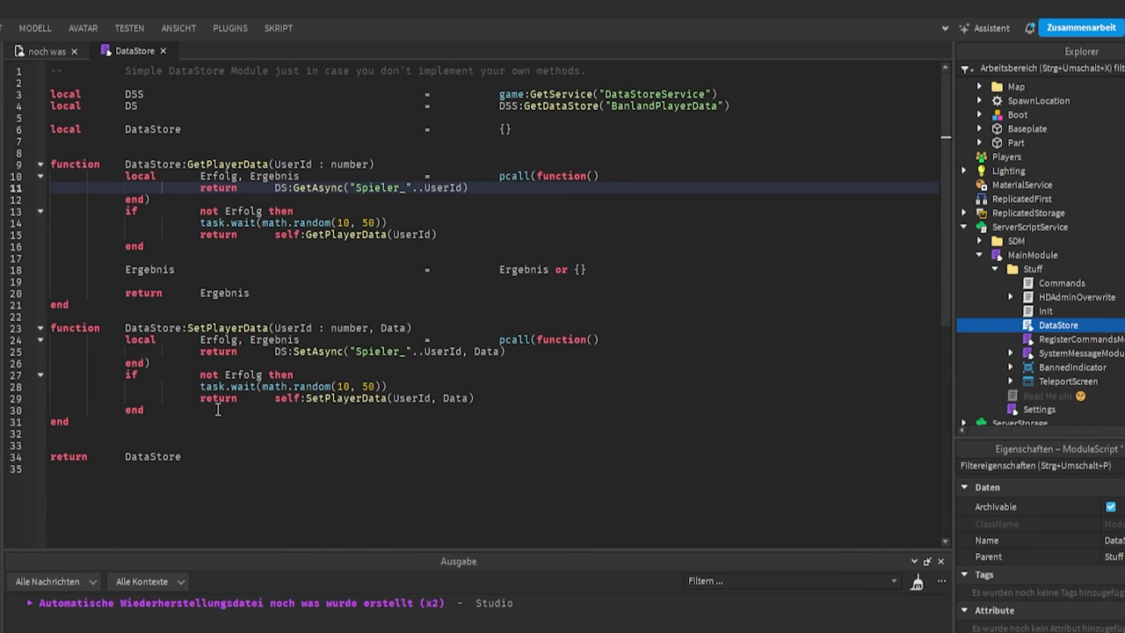
drag(218, 409, 123, 376)
drag(243, 255, 96, 224)
- Close the DataStore module and look over RegisterCommandsModul, Commands and SystemMessageModul in the Stuff folder
click(1032, 334)
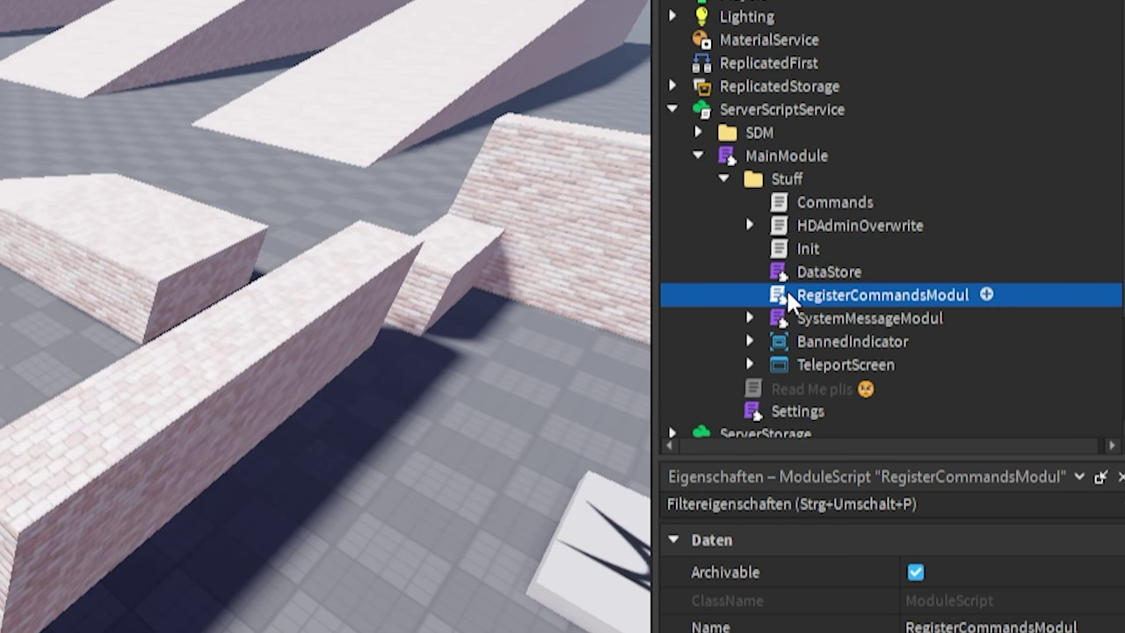
click(827, 205)
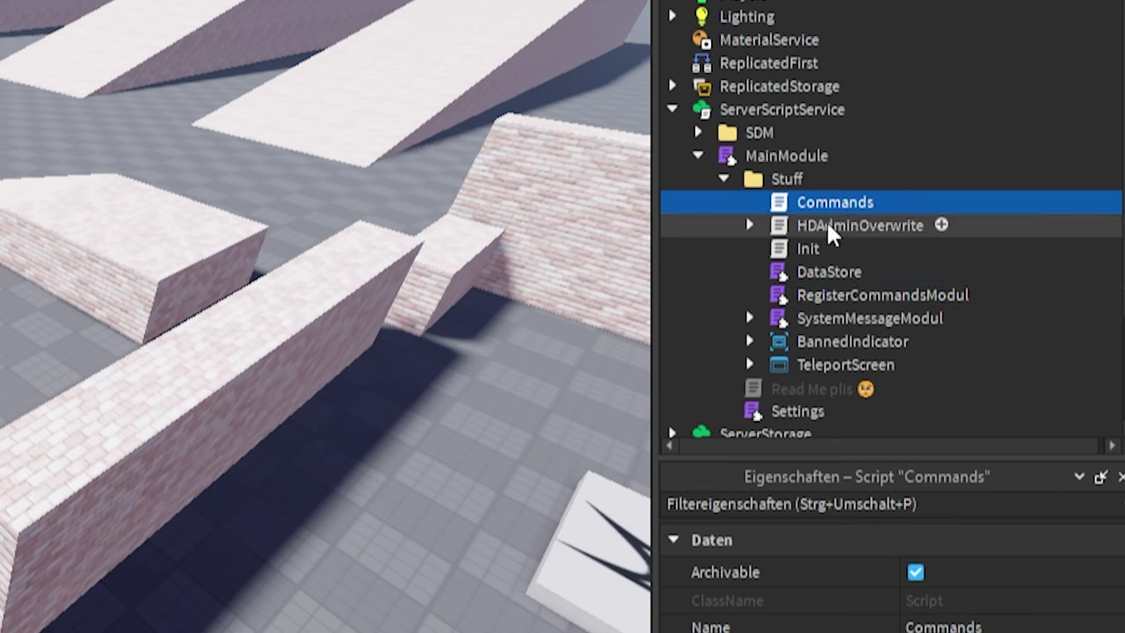
click(835, 298)
click(839, 318)
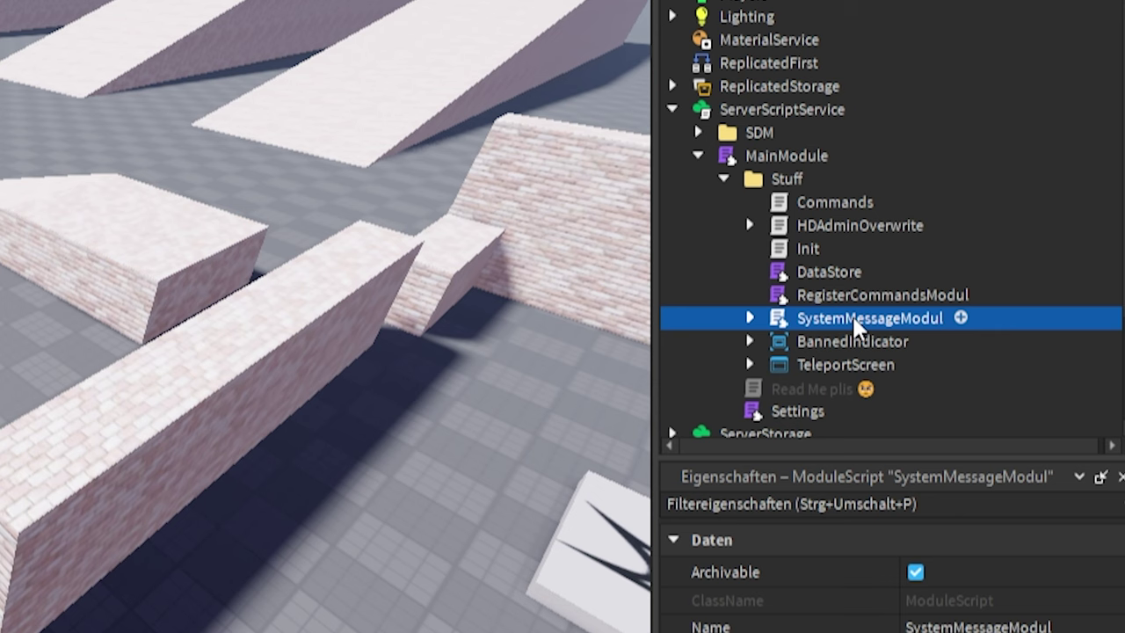
- Select the BannedIndicator billboard GUI in the Stuff folder and look around the map in the 3D view
click(825, 340)
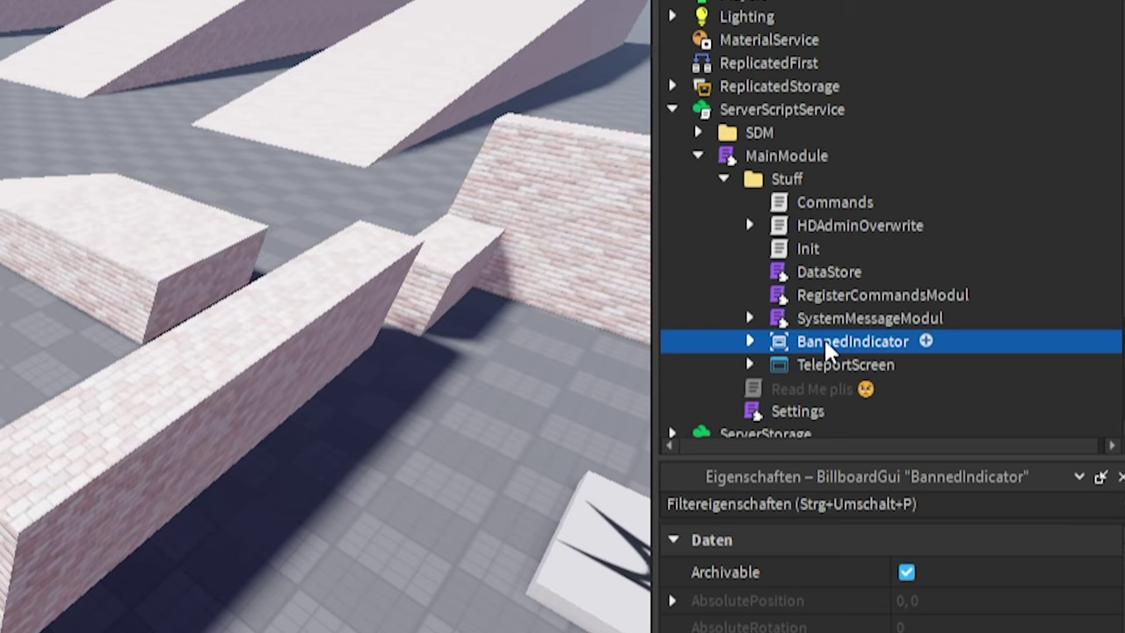
key(w)
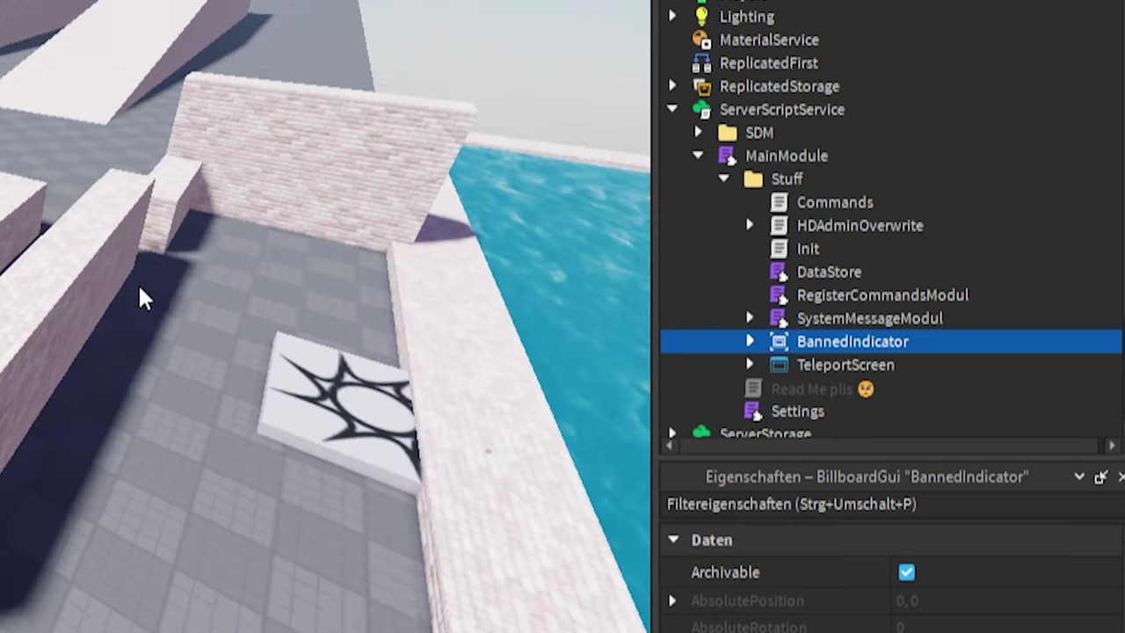
right_drag(140, 285, 137, 285)
right_drag(302, 110, 55, 30)
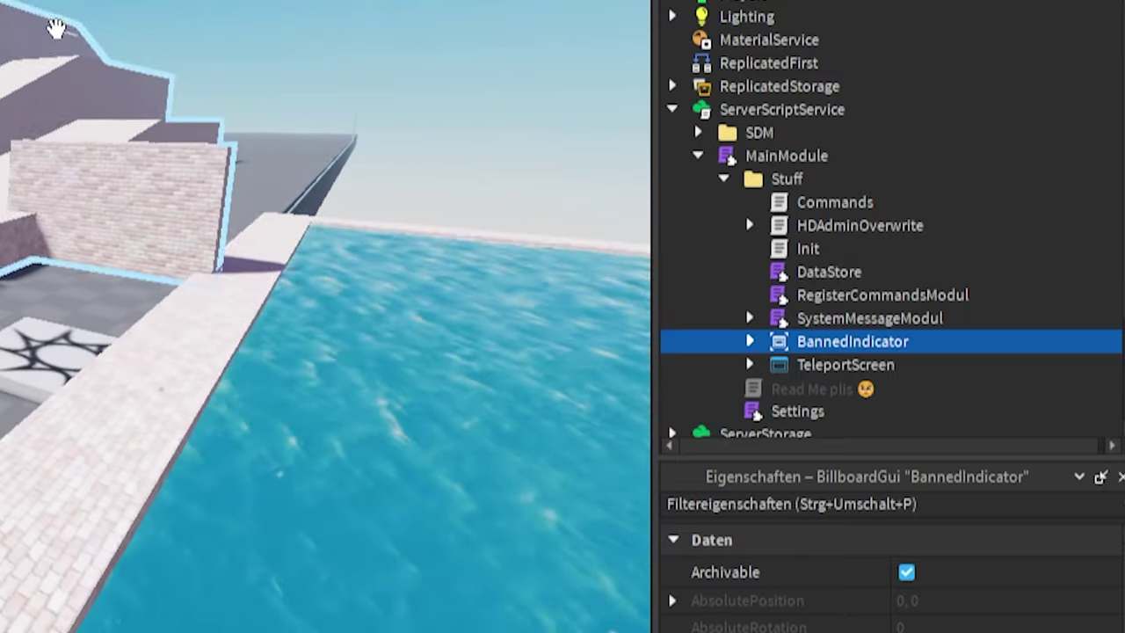
scroll(44, 35, up, 3)
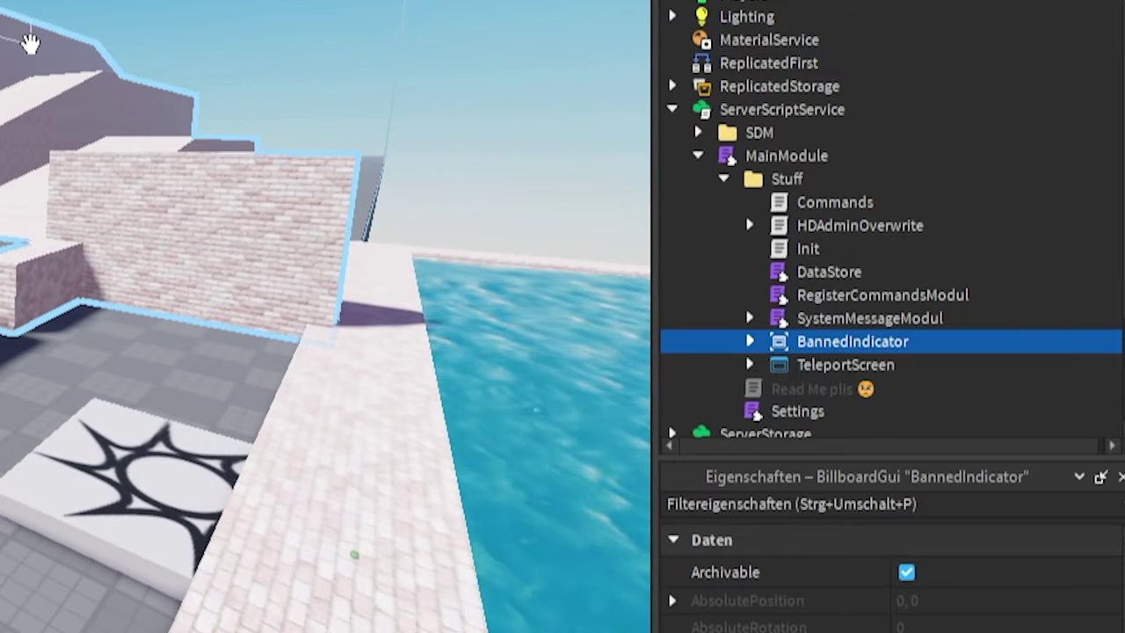
right_drag(80, 214, 78, 221)
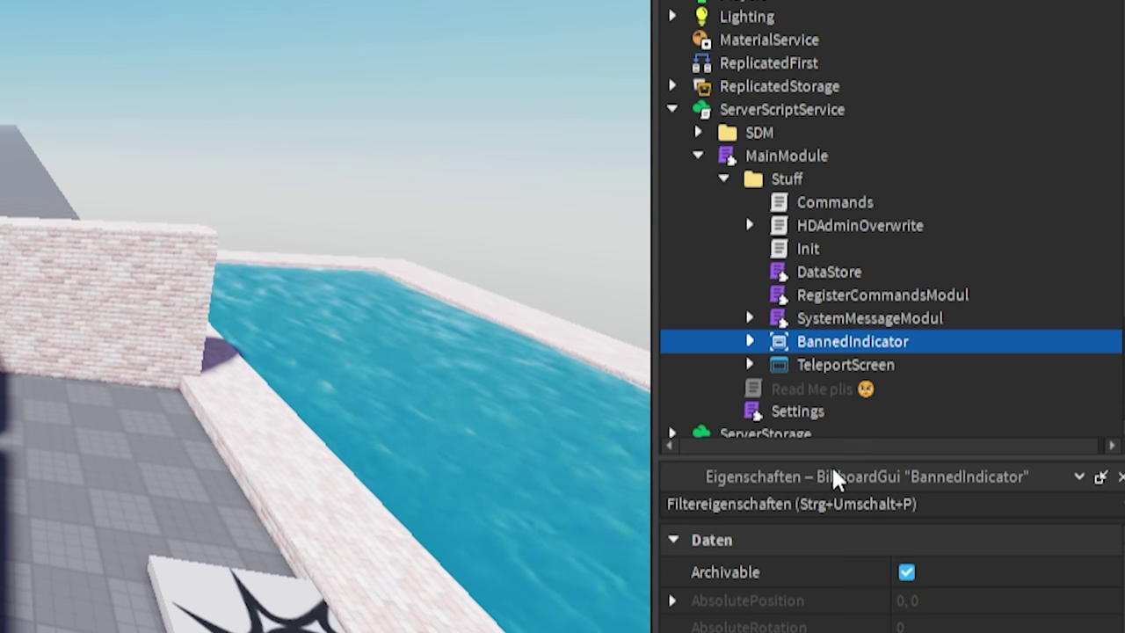
- Expand the TeleportScreen GUI and play a preview of its ShutSound
click(841, 360)
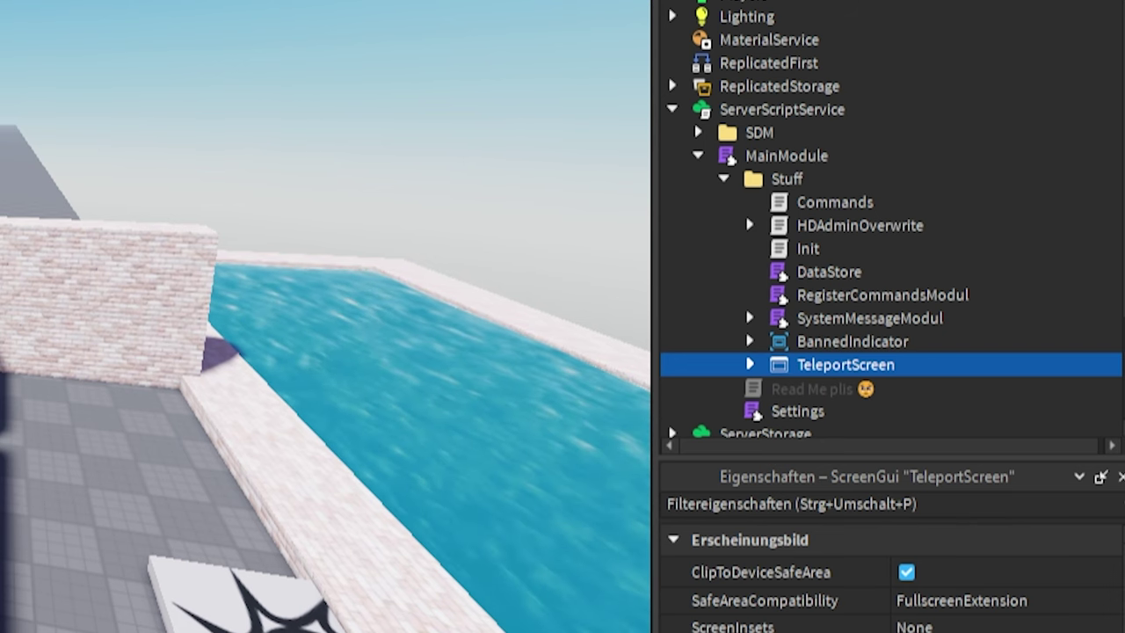
click(749, 364)
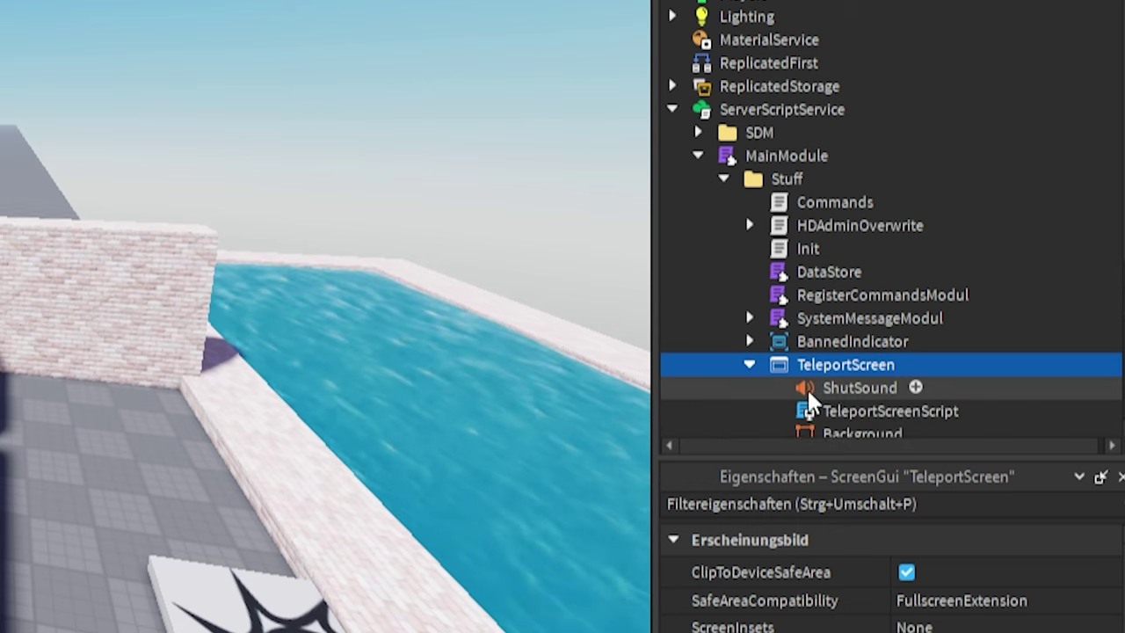
click(830, 388)
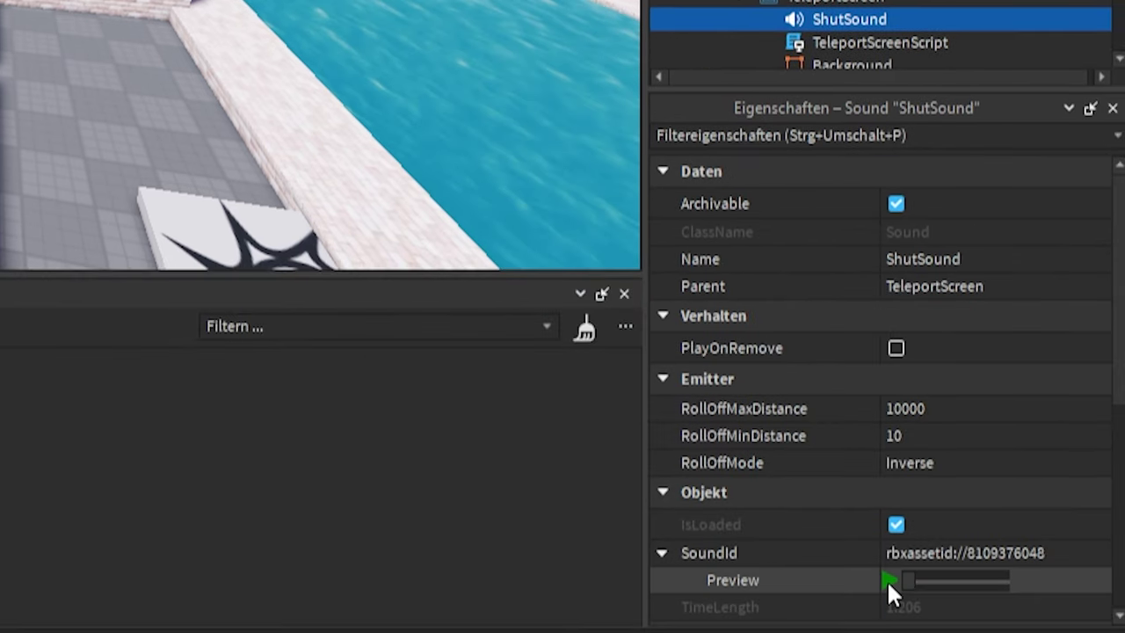
click(890, 582)
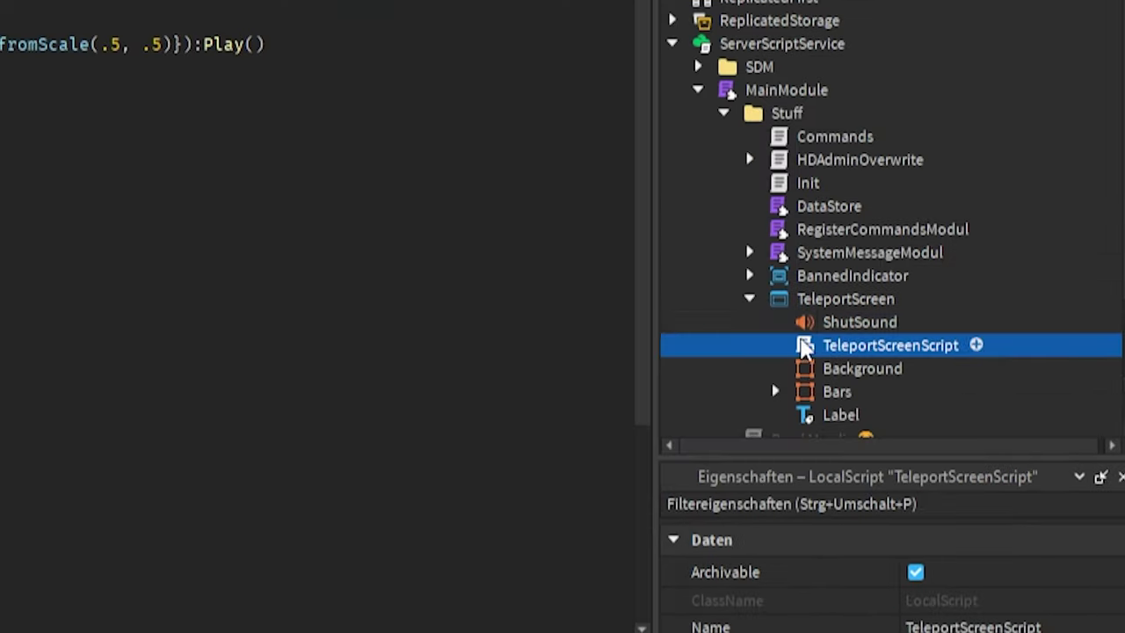
- Review the whole TeleportScreenScript code, close the script, and collapse TeleportScreen and the Stuff folder
key(ctrl+a)
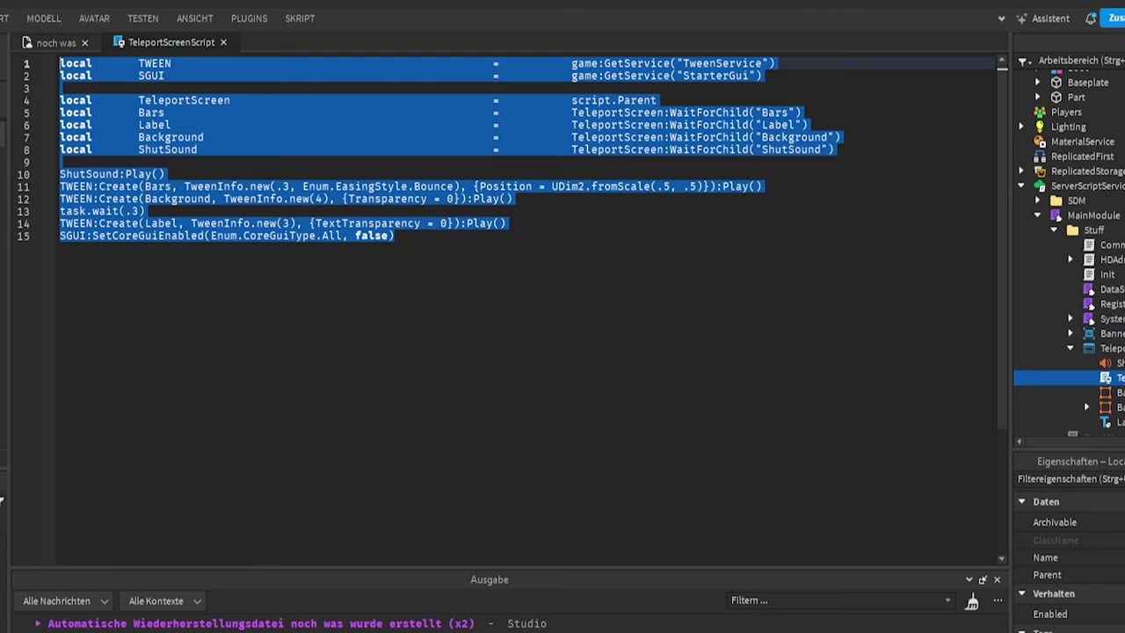
click(223, 42)
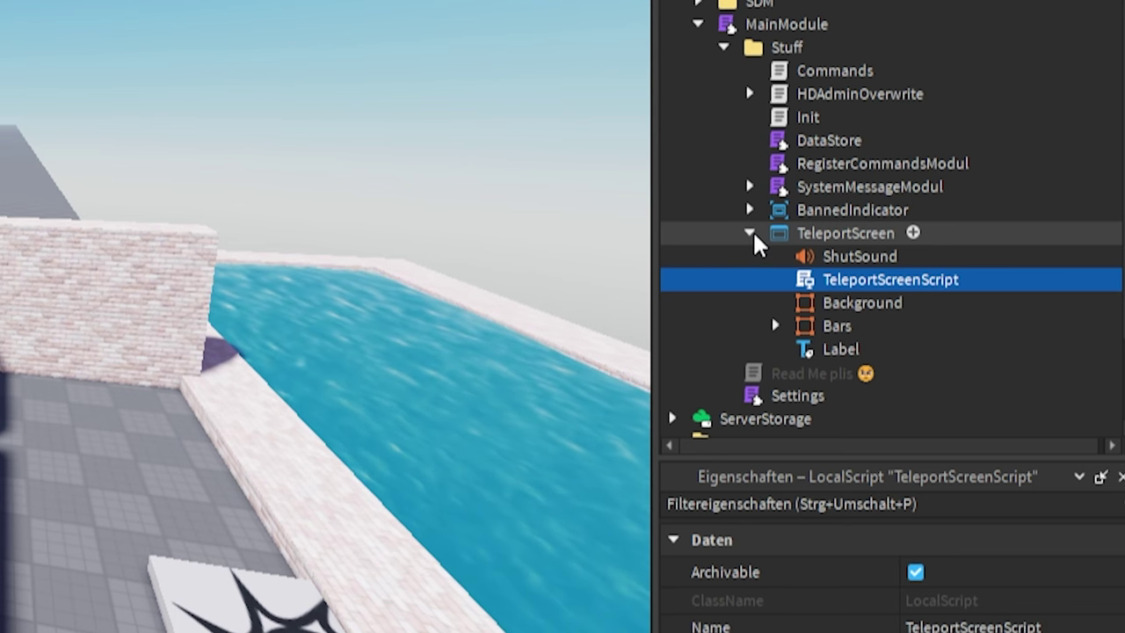
click(752, 230)
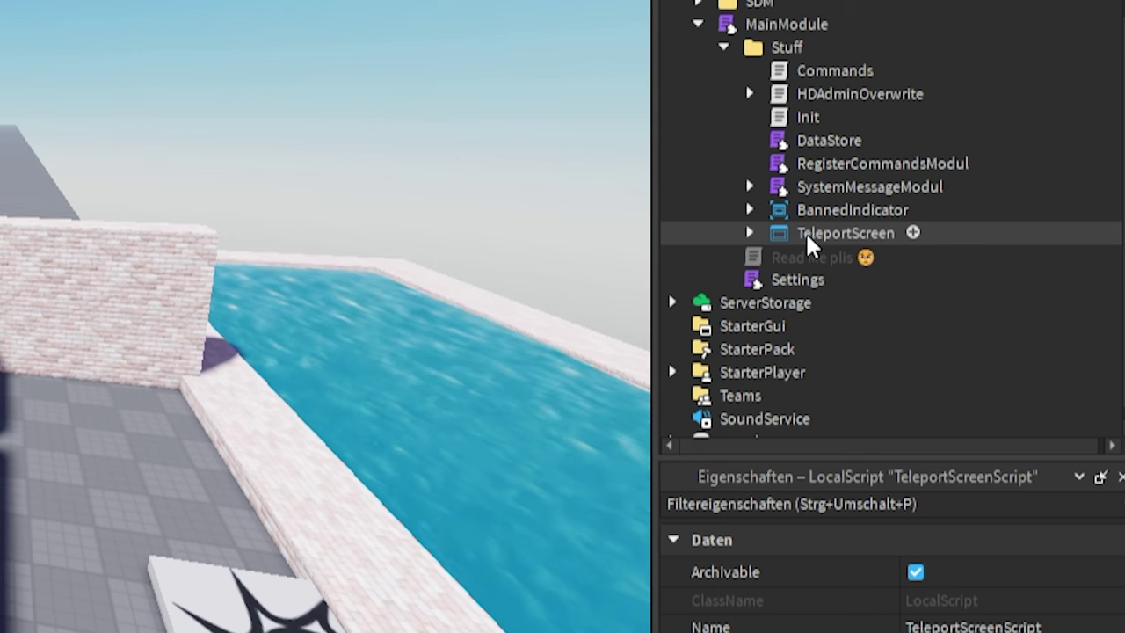
click(806, 232)
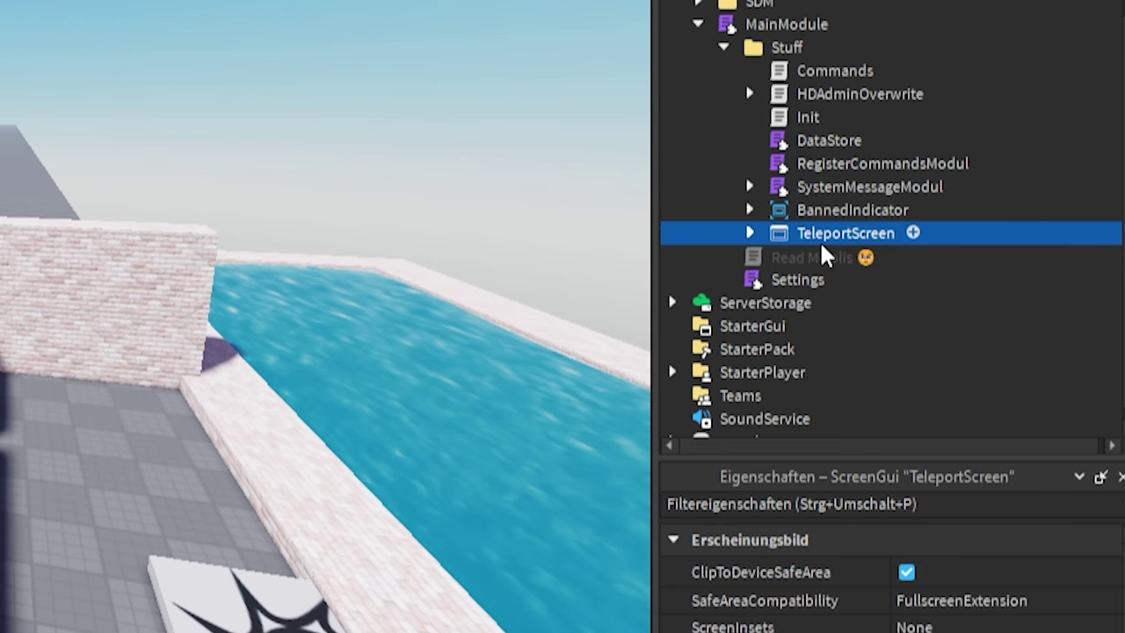
click(723, 48)
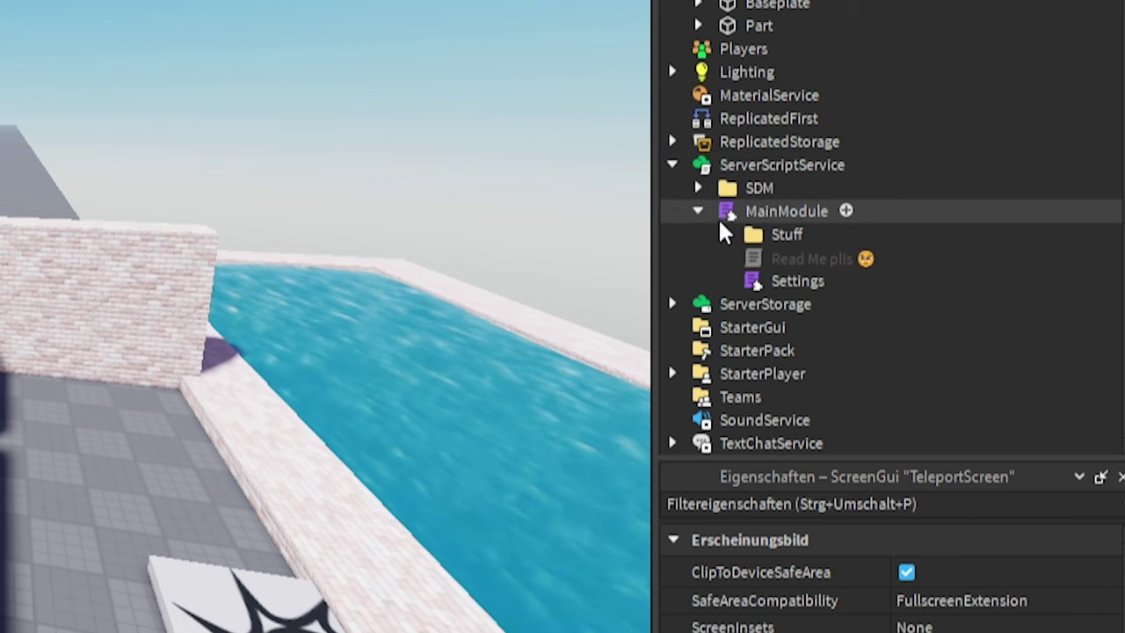
- Open the Read Me plis script and examine the Target and Duration arguments of the Ban command
double_click(781, 258)
scroll(606, 276, down, 13)
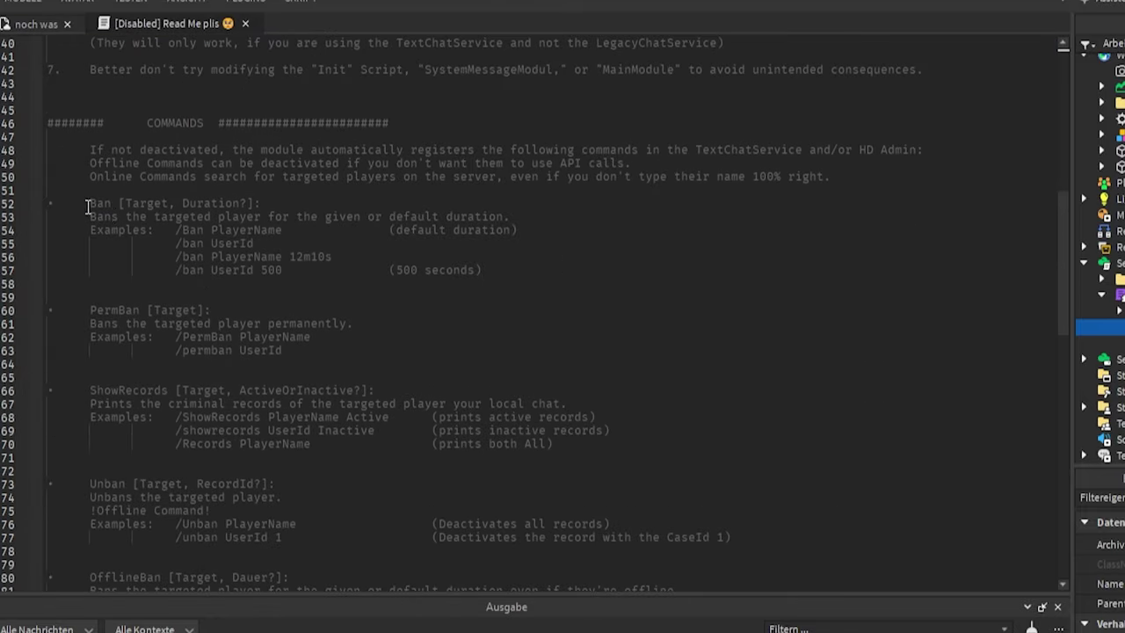
mouse_move(88, 204)
mouse_down()
mouse_move(126, 204)
mouse_move(104, 204)
mouse_up()
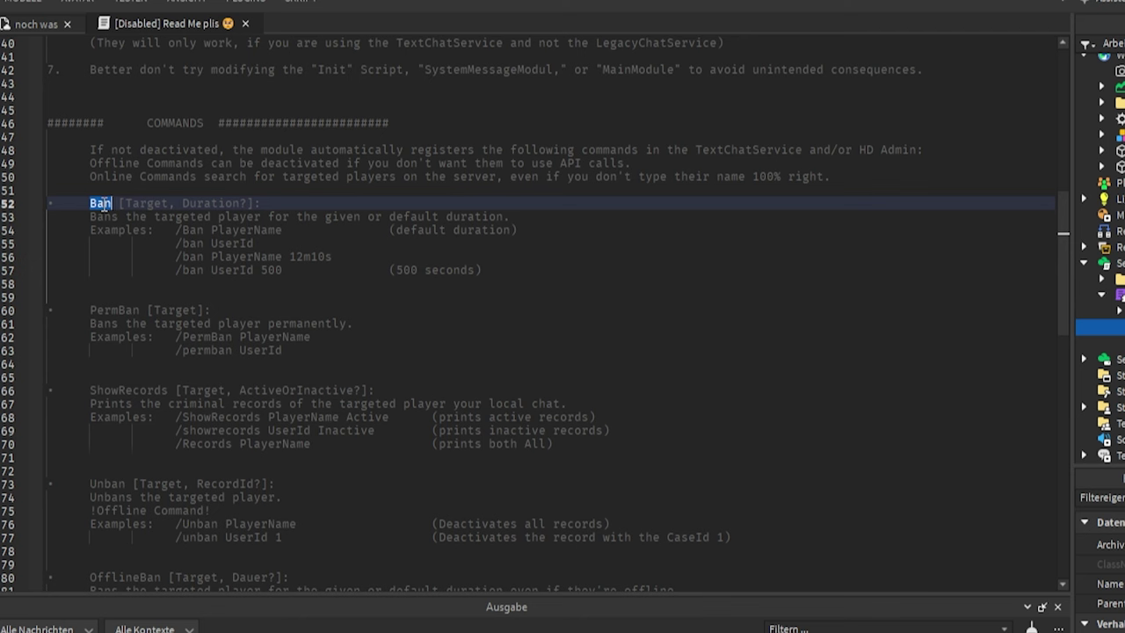
double_click(145, 204)
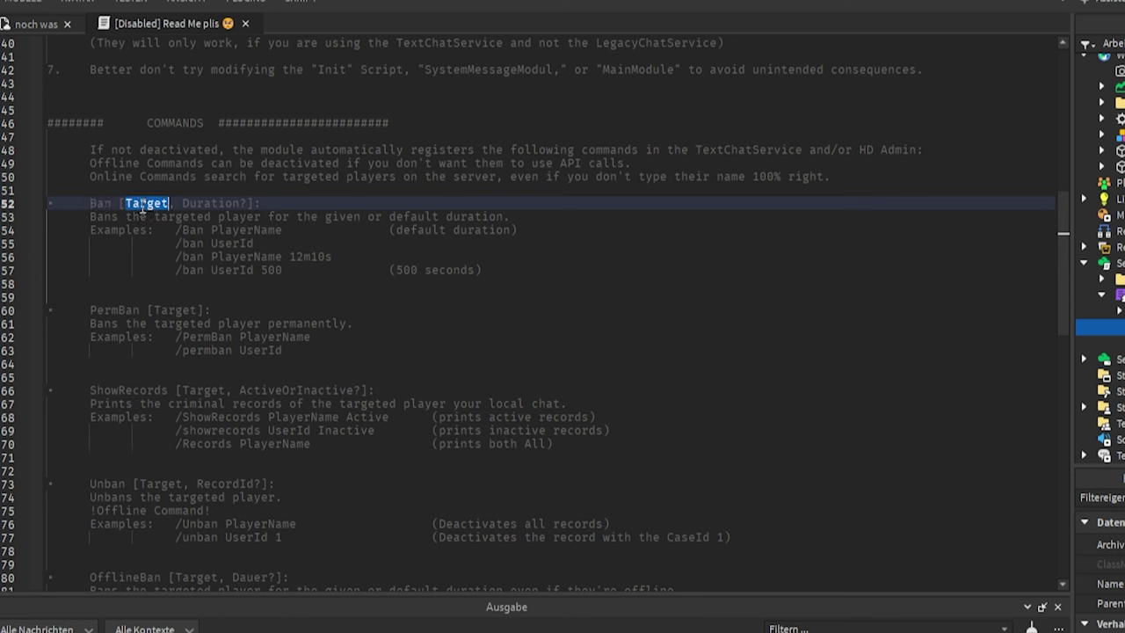
double_click(200, 203)
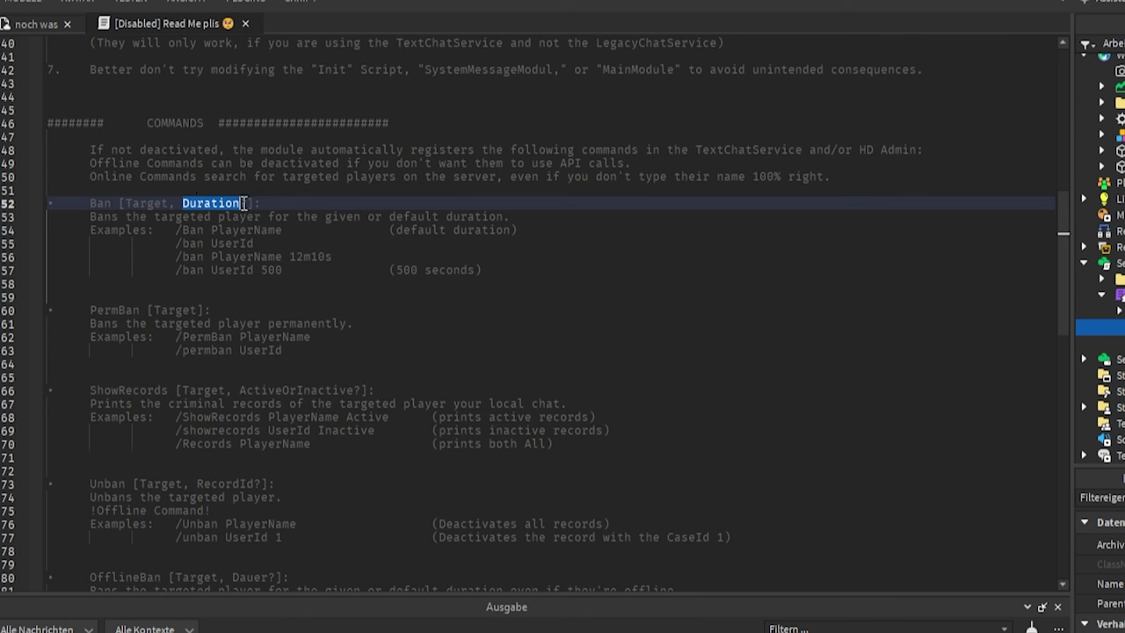
- Add the optional reason arguments to the Ban command's signature so it reads "Ban [Target, Duration/Reason?, Reason?]:"
click(246, 203)
text(?)
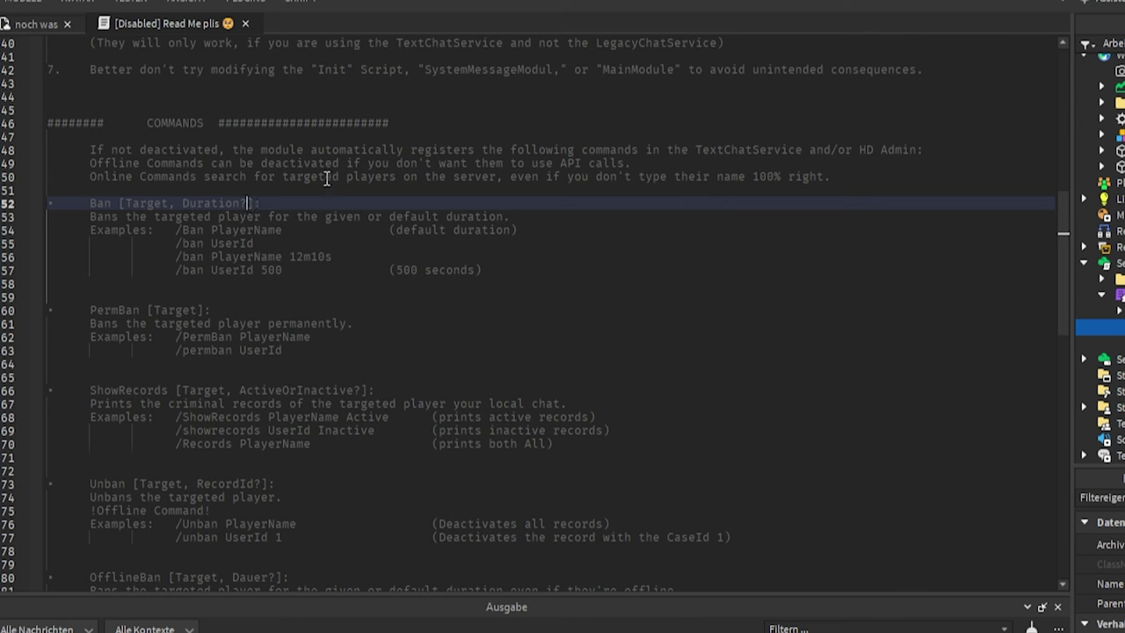
text(, Reason?)
click(244, 203)
text(/Reason)
click(283, 227)
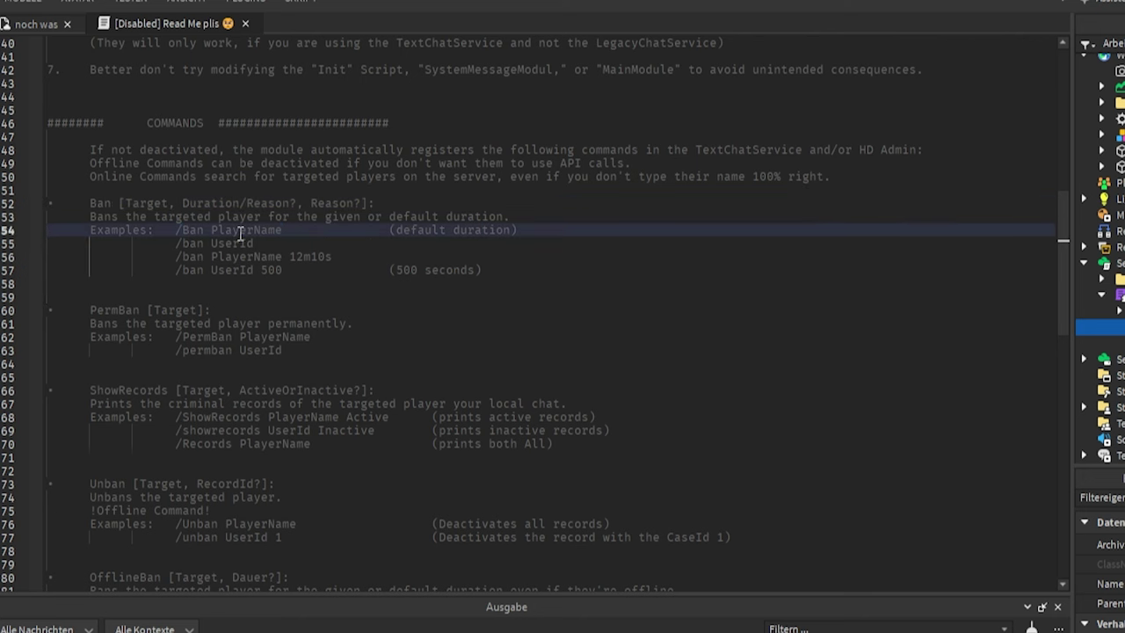
- Examine the Ban command examples using a player name, a UserId, the duration 12m10s and 500 seconds
double_click(239, 232)
click(310, 231)
click(237, 243)
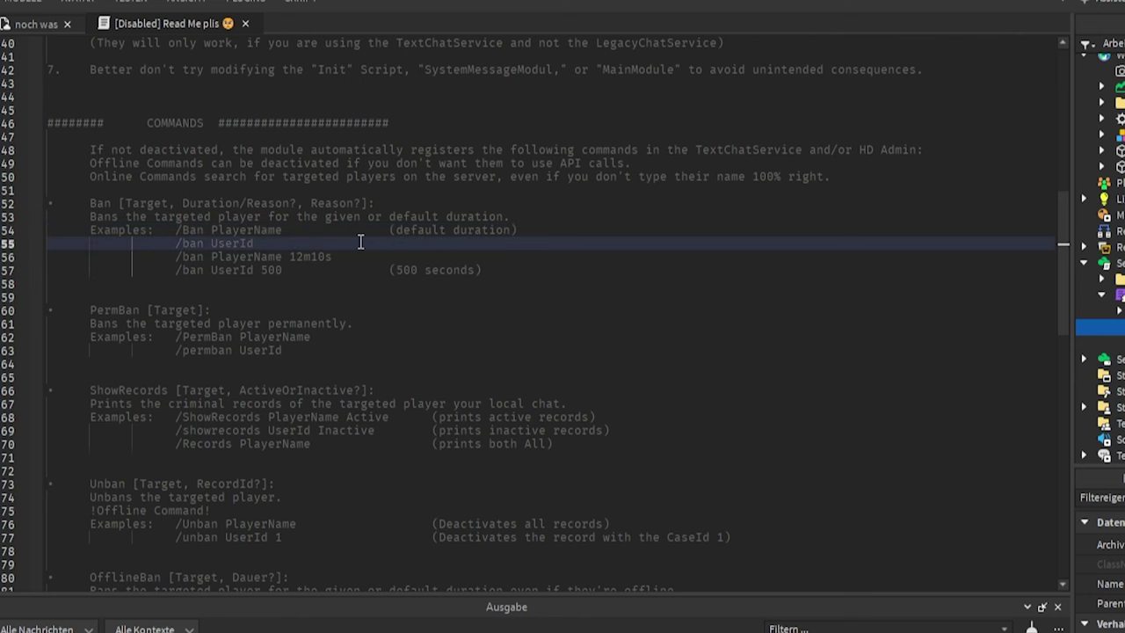
click(259, 256)
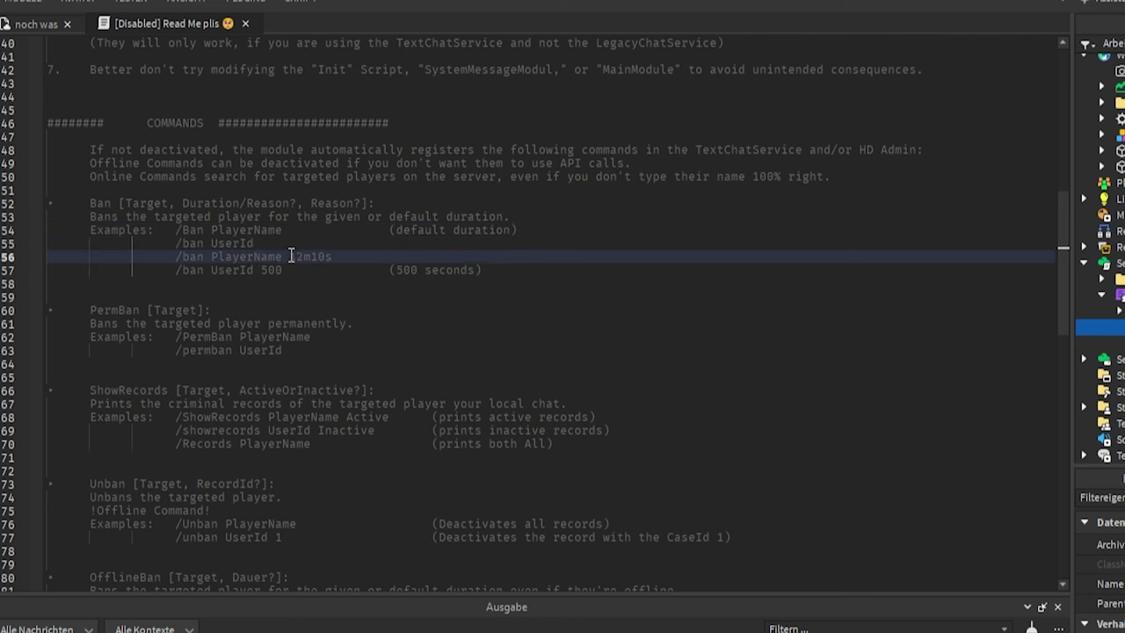
drag(289, 255, 351, 254)
drag(226, 270, 453, 264)
click(482, 269)
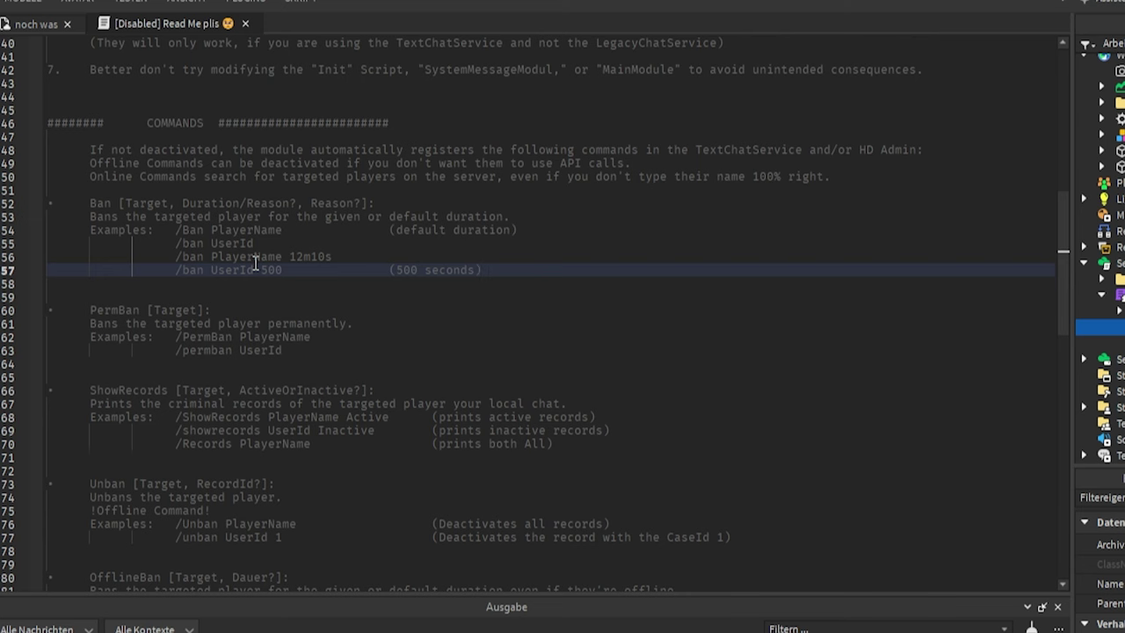
- Examine the PermBan signature and the ShowRecords command with its Active and Inactive examples
drag(90, 309, 195, 310)
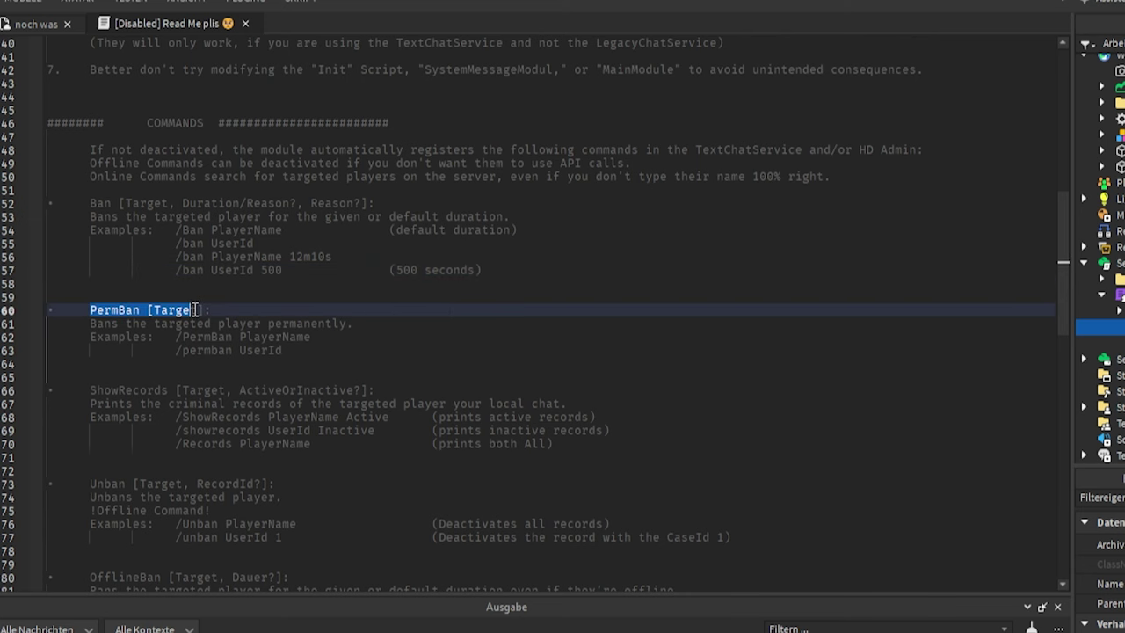
scroll(190, 296, down, 1)
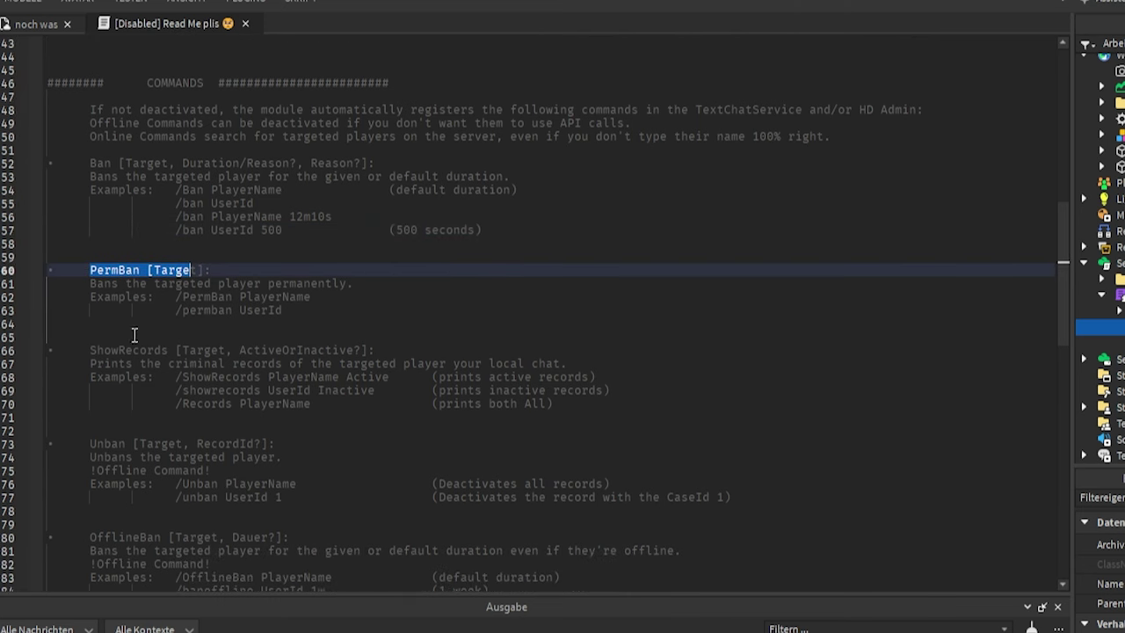
drag(112, 350, 236, 351)
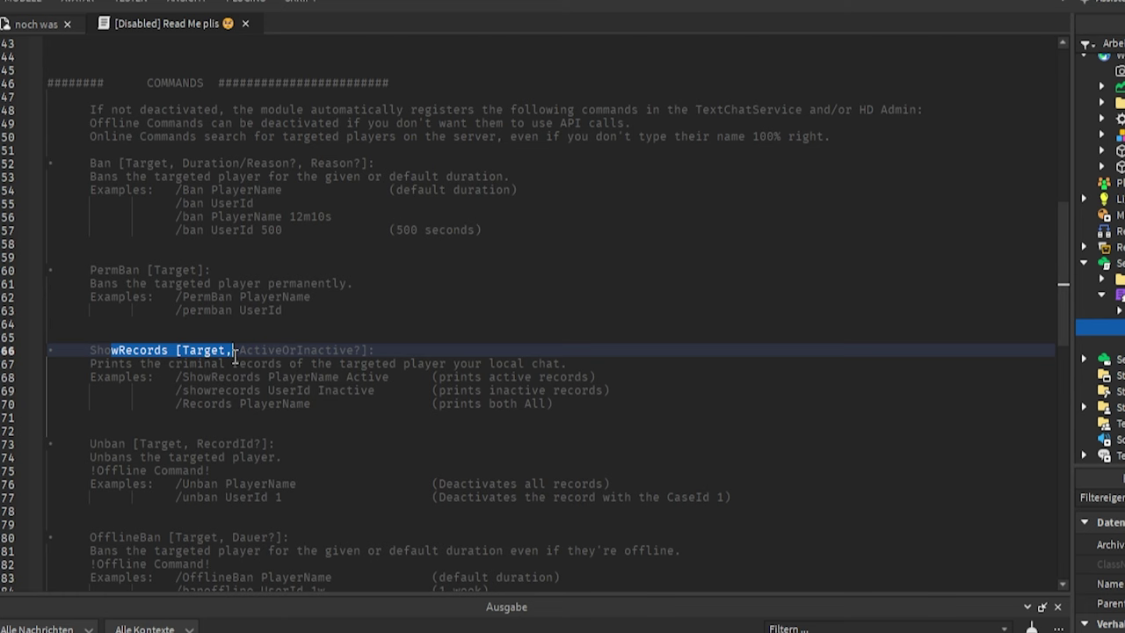
click(355, 377)
click(340, 391)
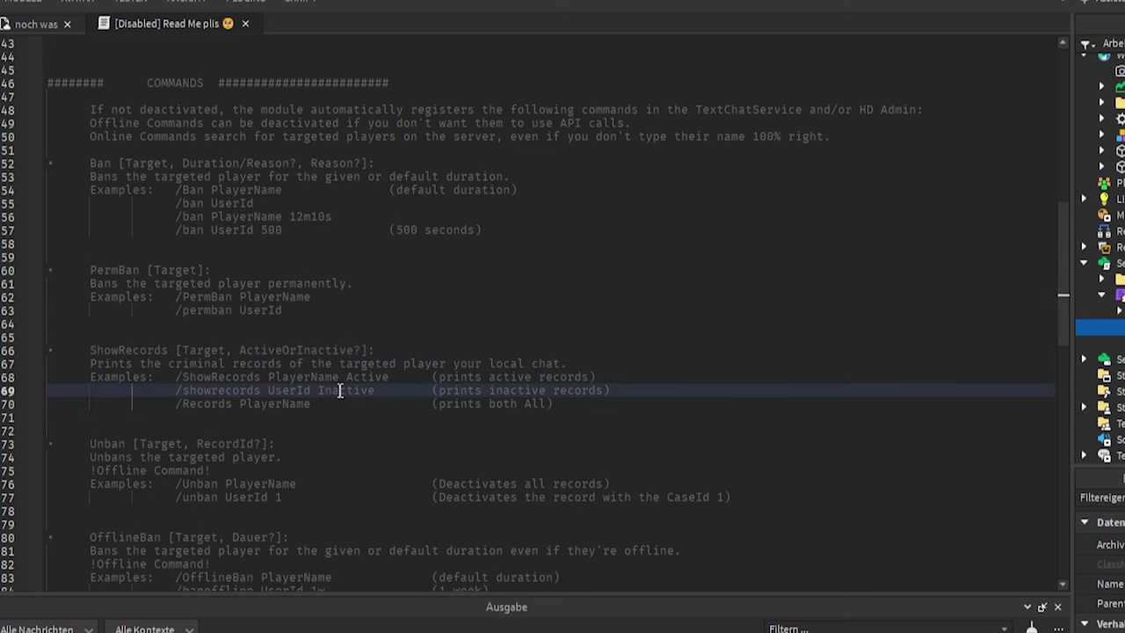
- Examine the Unban offline command and its PlayerName and CaseId examples, and refer back to the ShowRecords command
scroll(340, 391, down, 2)
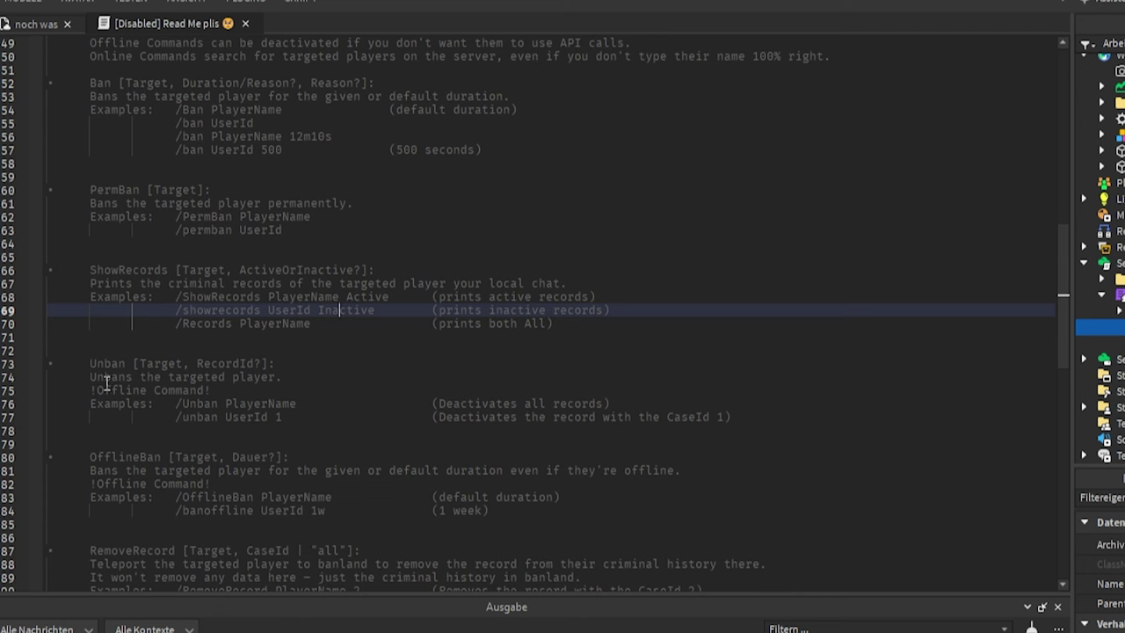
drag(89, 390, 245, 386)
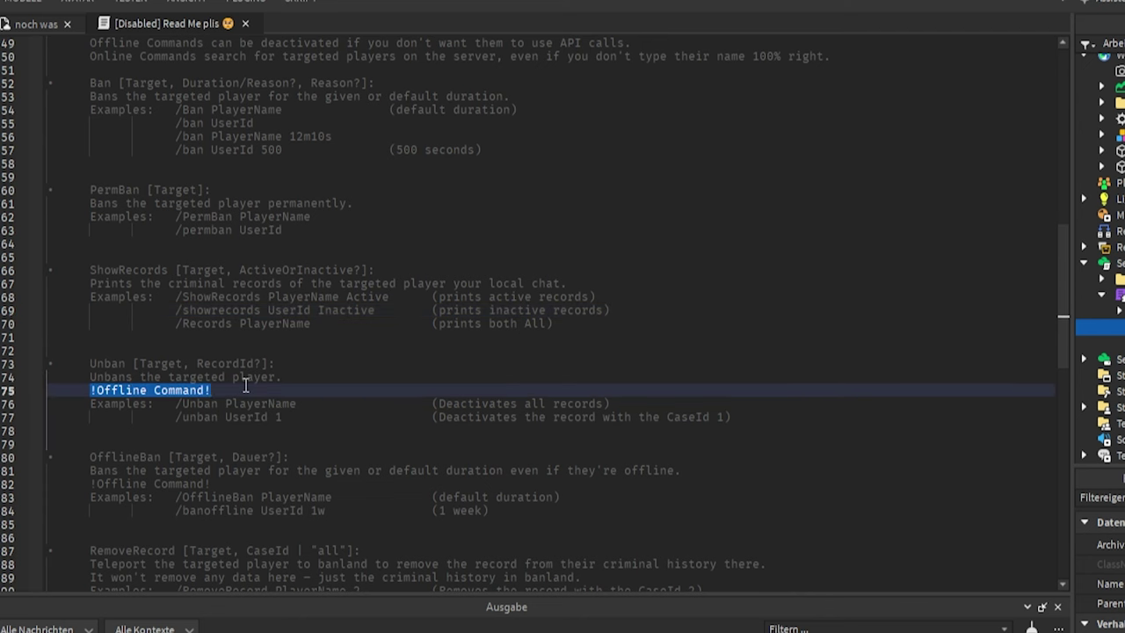
double_click(246, 401)
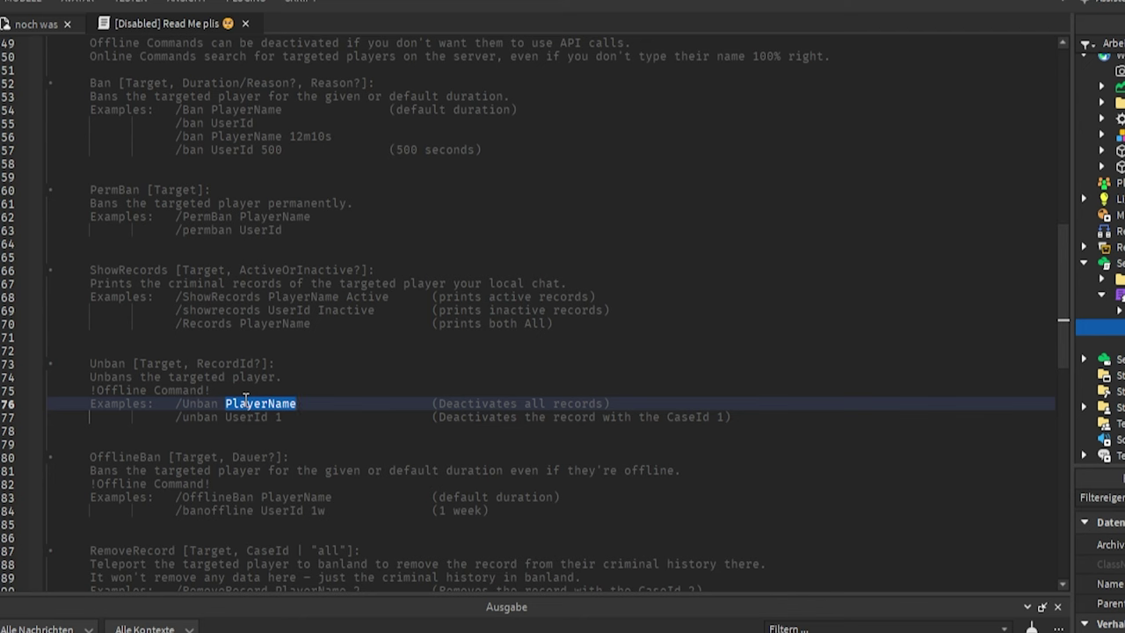
double_click(279, 417)
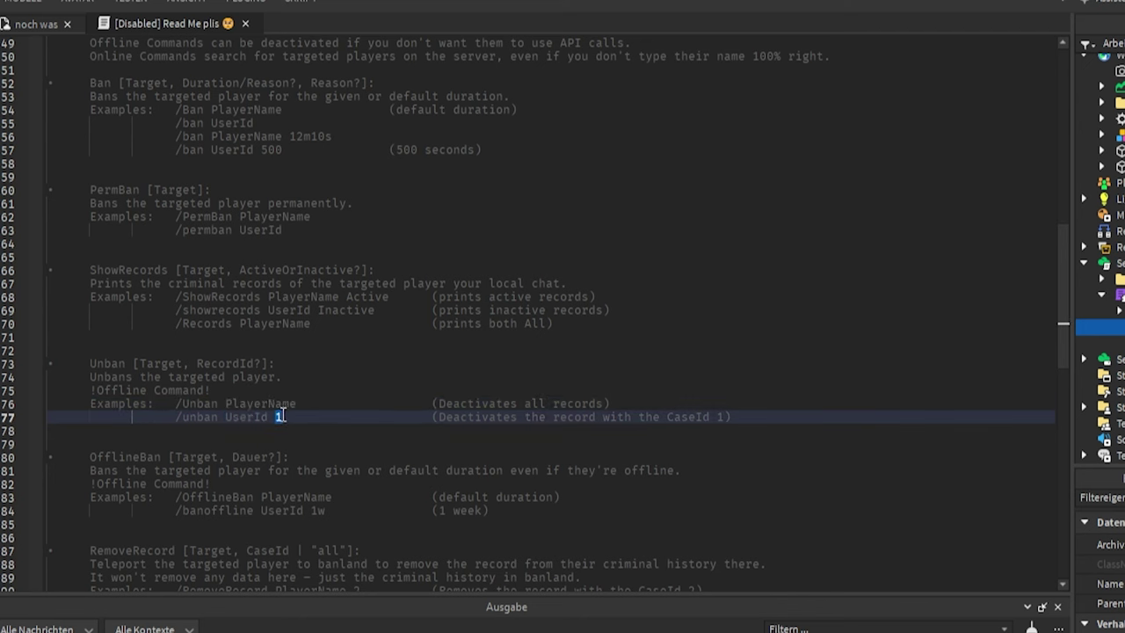
click(121, 273)
double_click(121, 272)
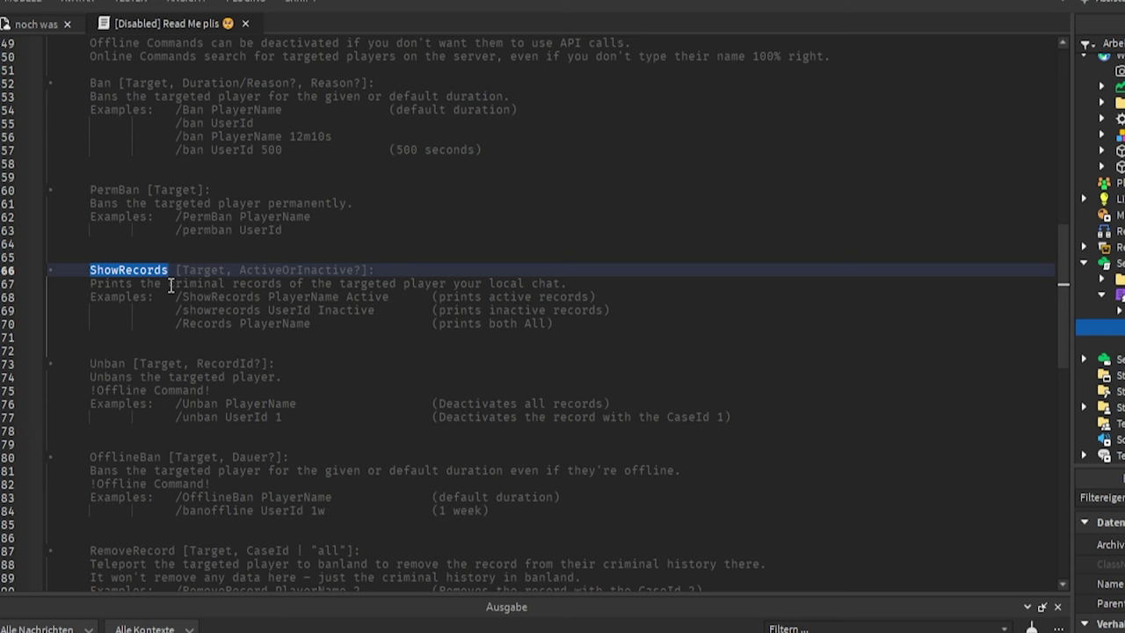
- Compare the OfflineBan command's entry with the regular Ban command's entry
scroll(140, 325, down, 2)
double_click(97, 373)
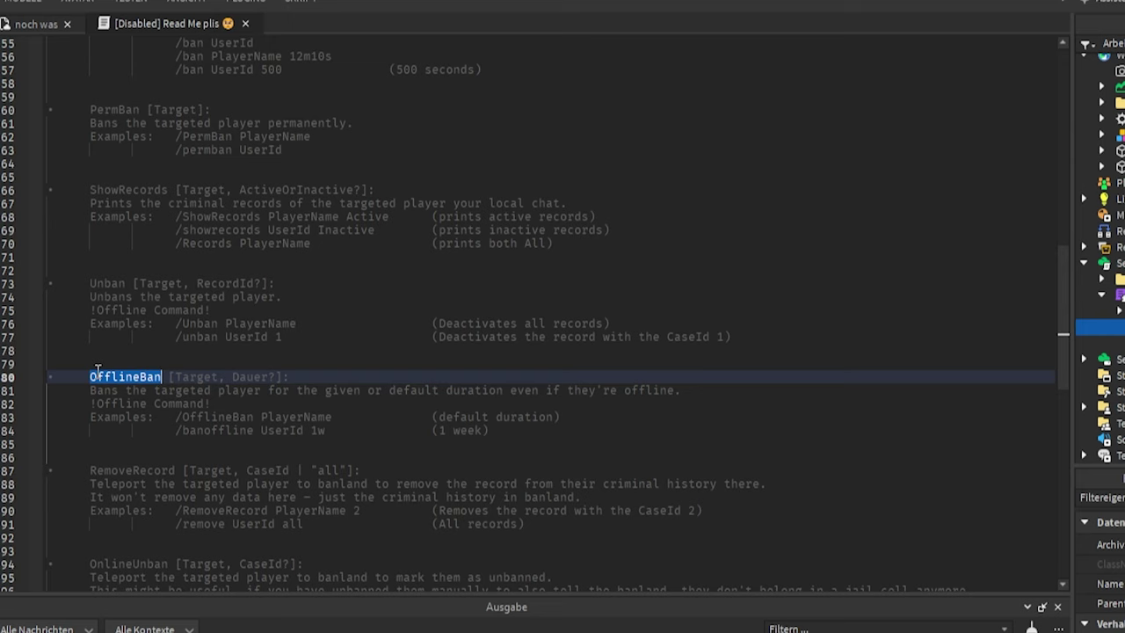
scroll(105, 352, up, 2)
double_click(99, 83)
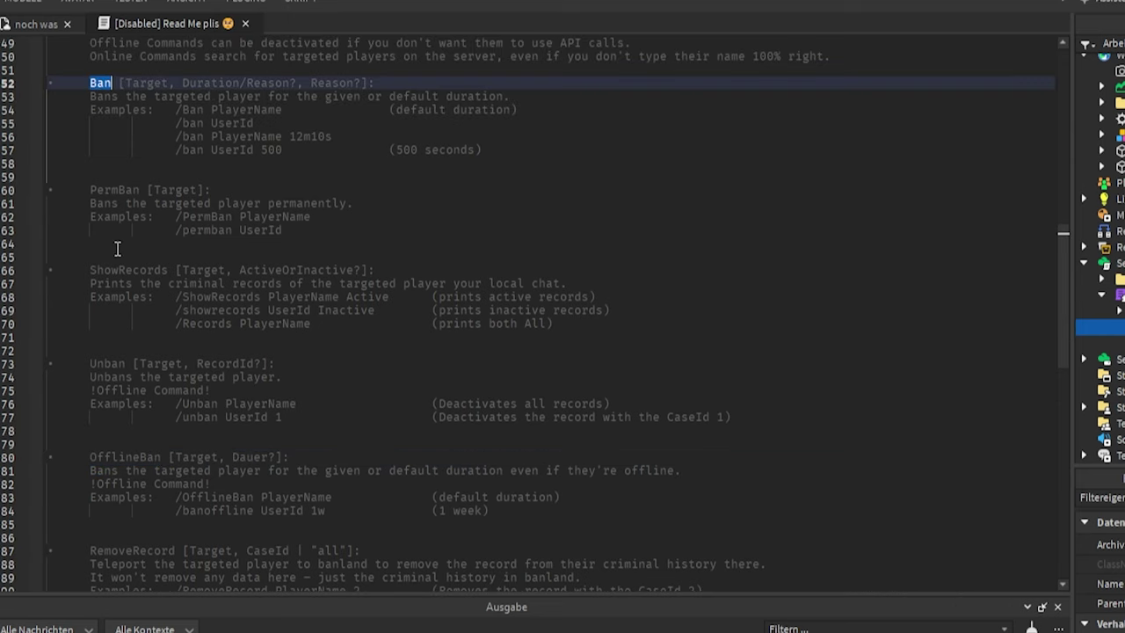
scroll(119, 252, down, 2)
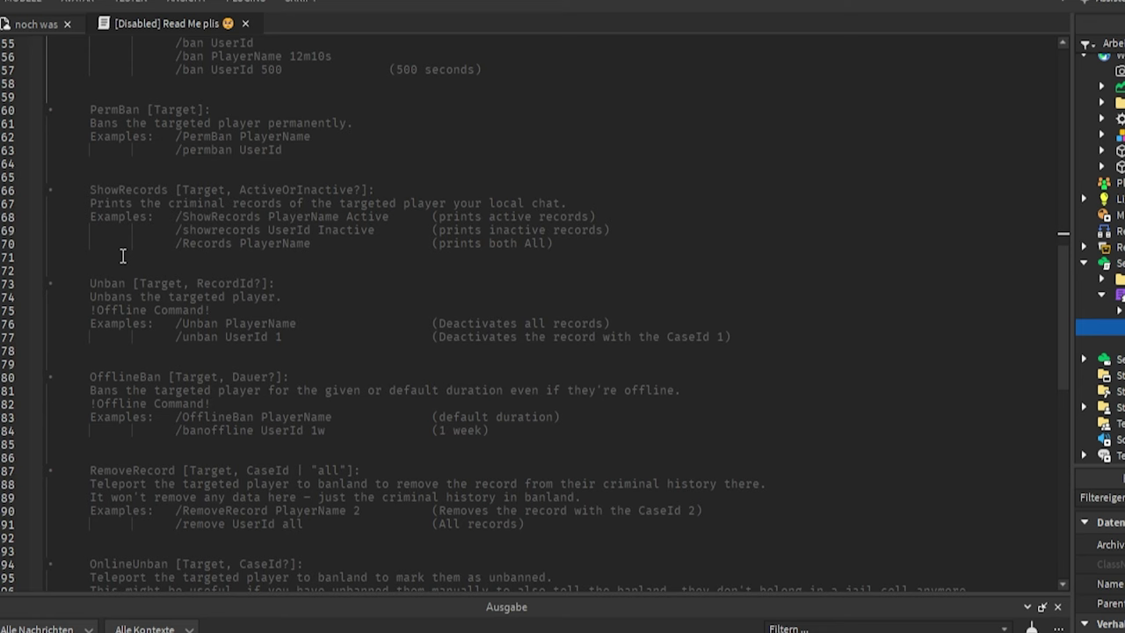
scroll(123, 256, down, 1)
- Examine the RemoveRecord command's Target, CaseId and "all" arguments and the OnlineUnban command
double_click(120, 431)
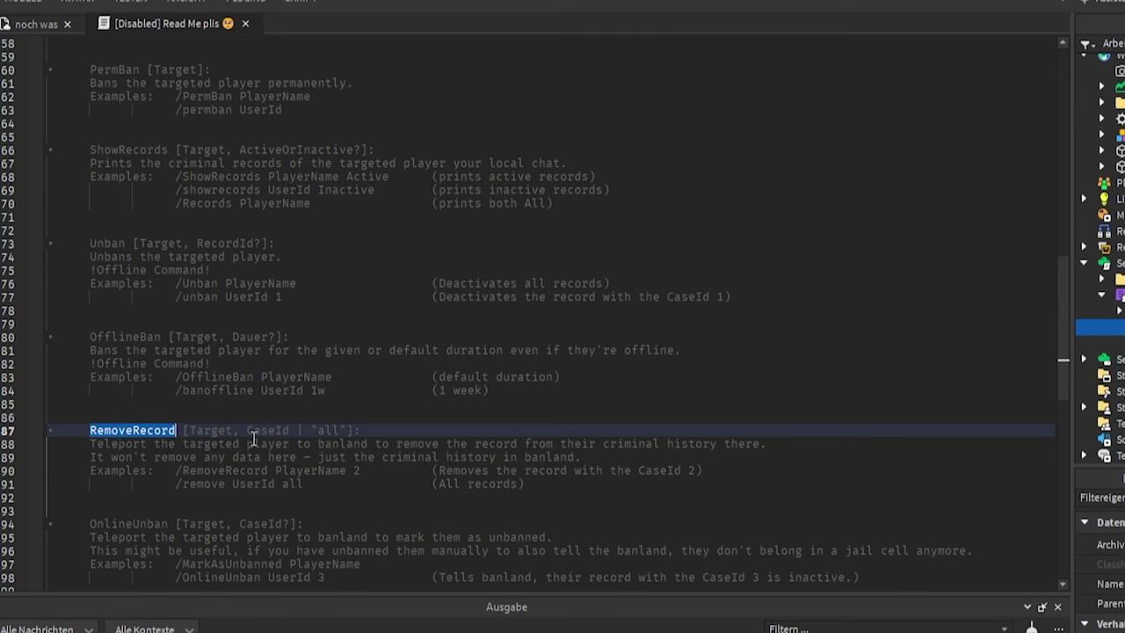
double_click(227, 430)
double_click(267, 430)
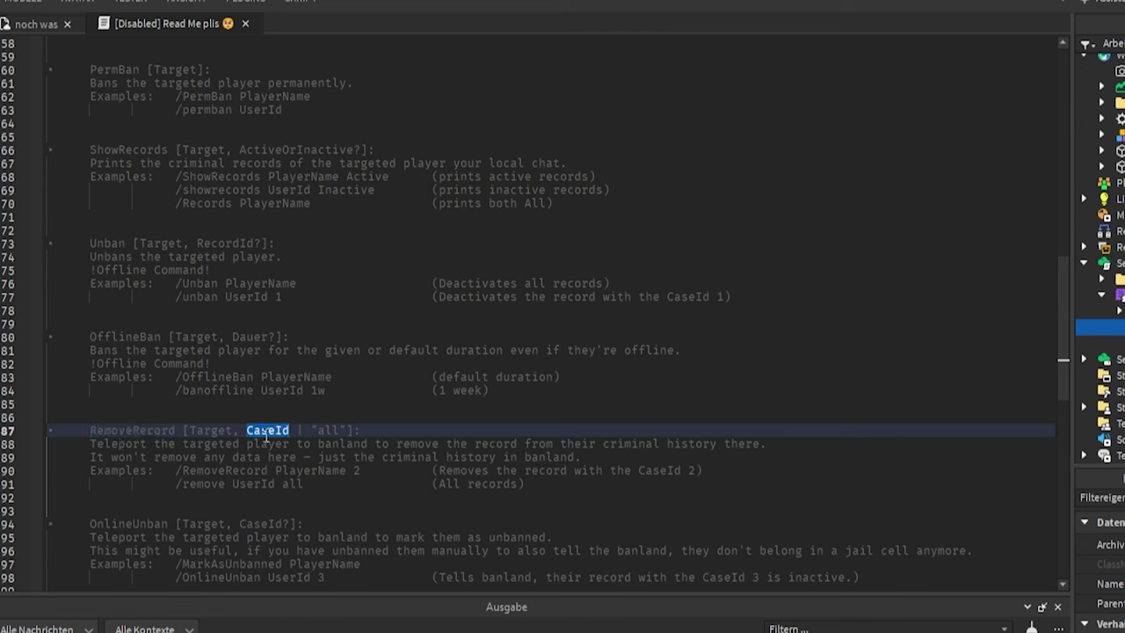
double_click(329, 430)
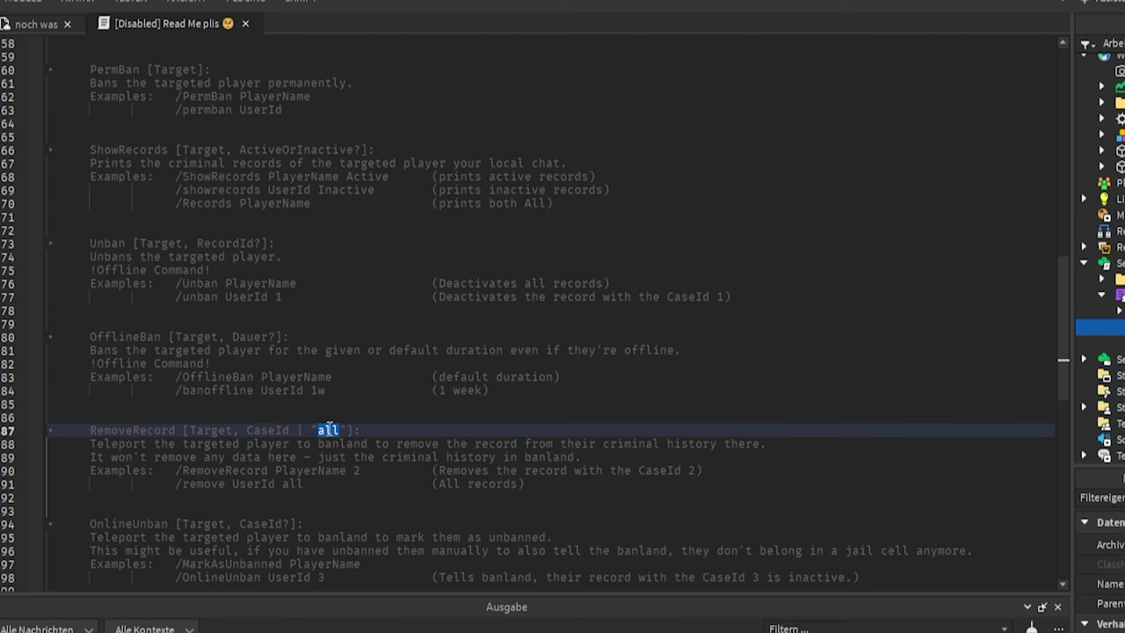
scroll(255, 396, down, 2)
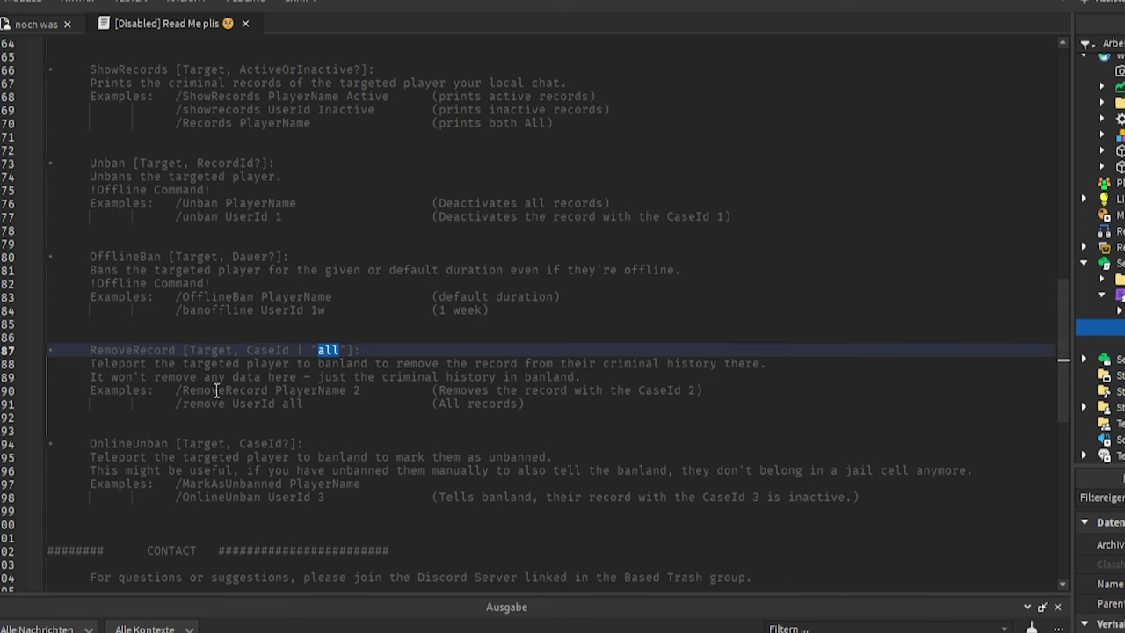
double_click(130, 443)
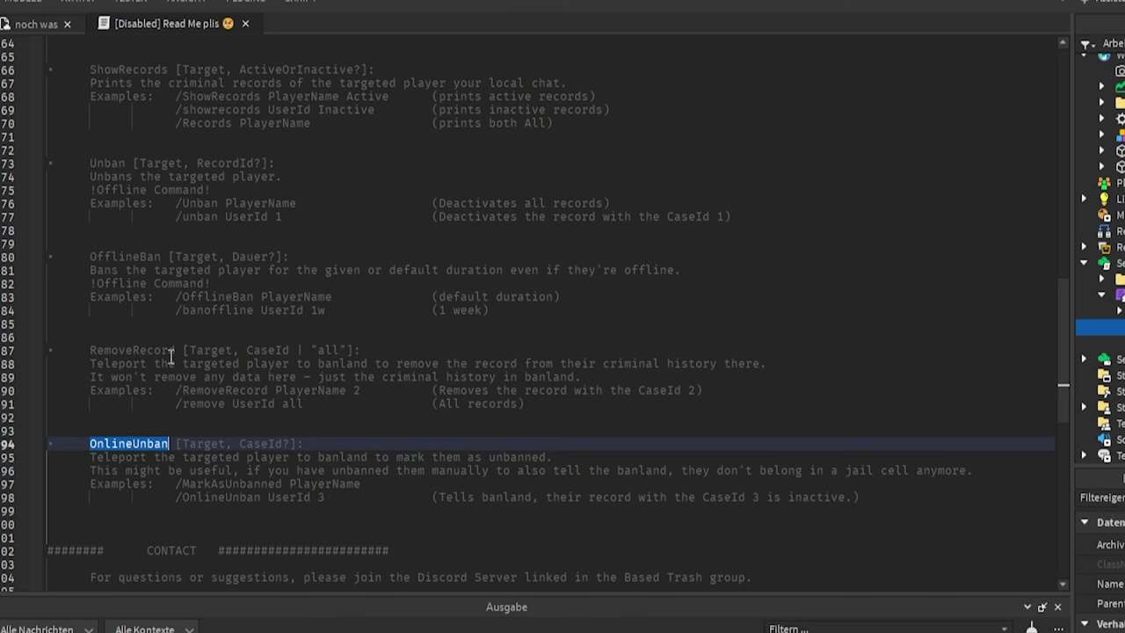
- Return to the place's 3D view, start a play test and send "/records" in the chat
click(39, 22)
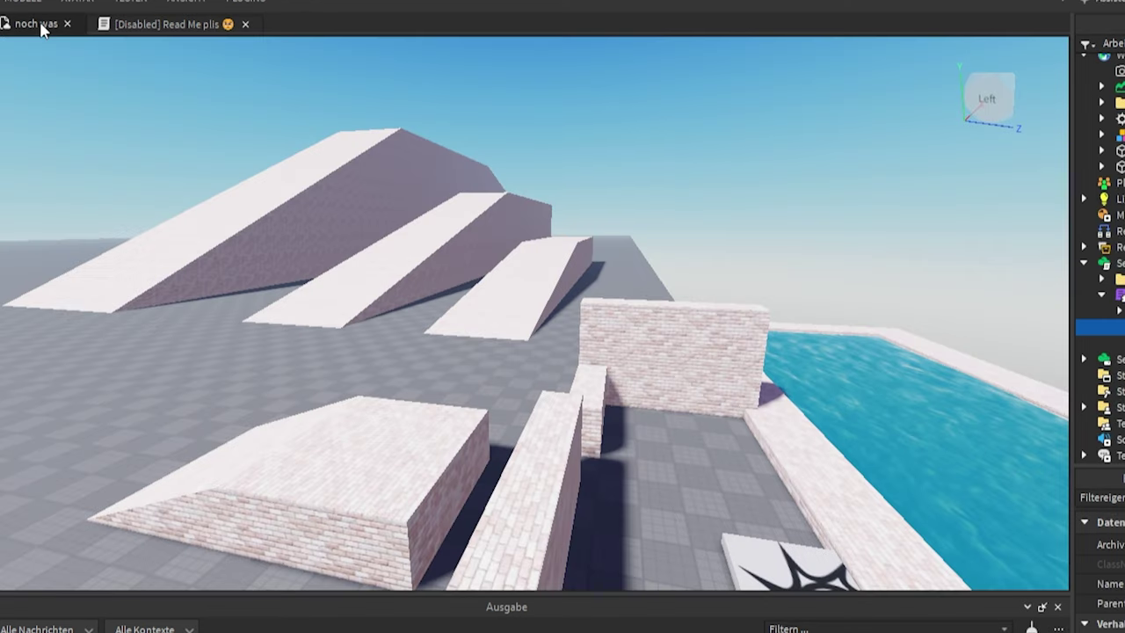
right_drag(679, 230, 619, 232)
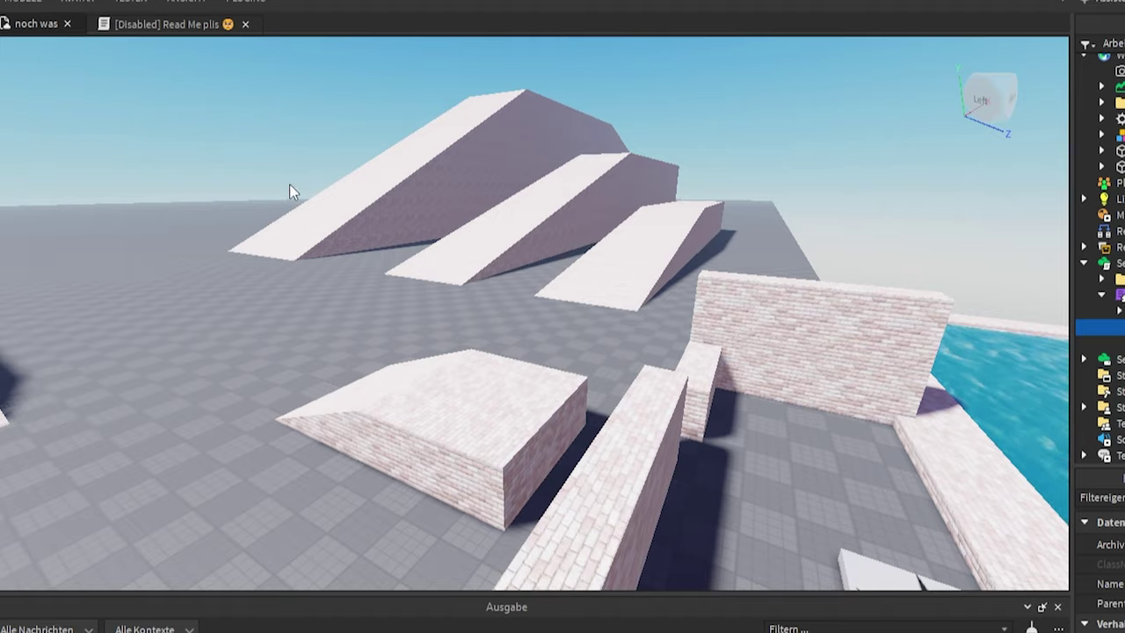
key(F5)
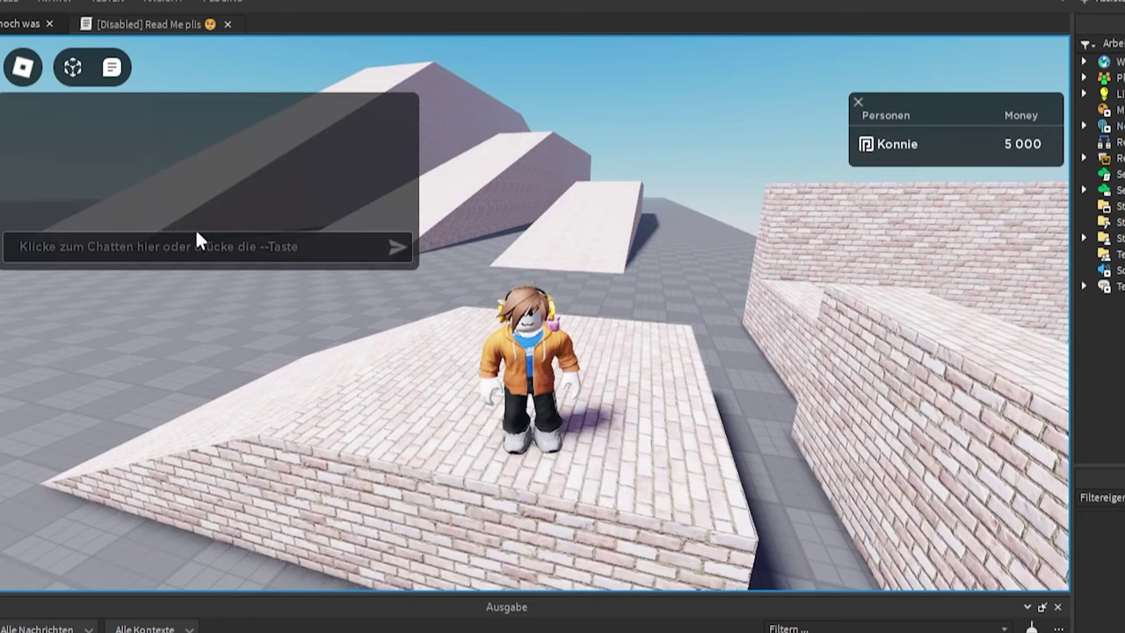
click(162, 249)
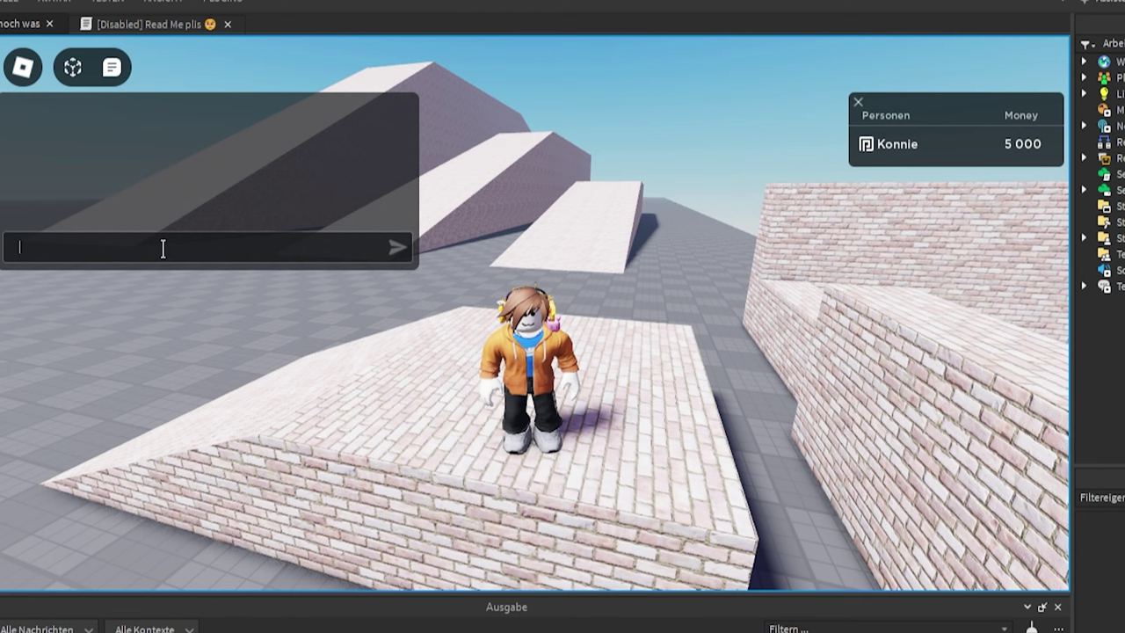
text(/records)
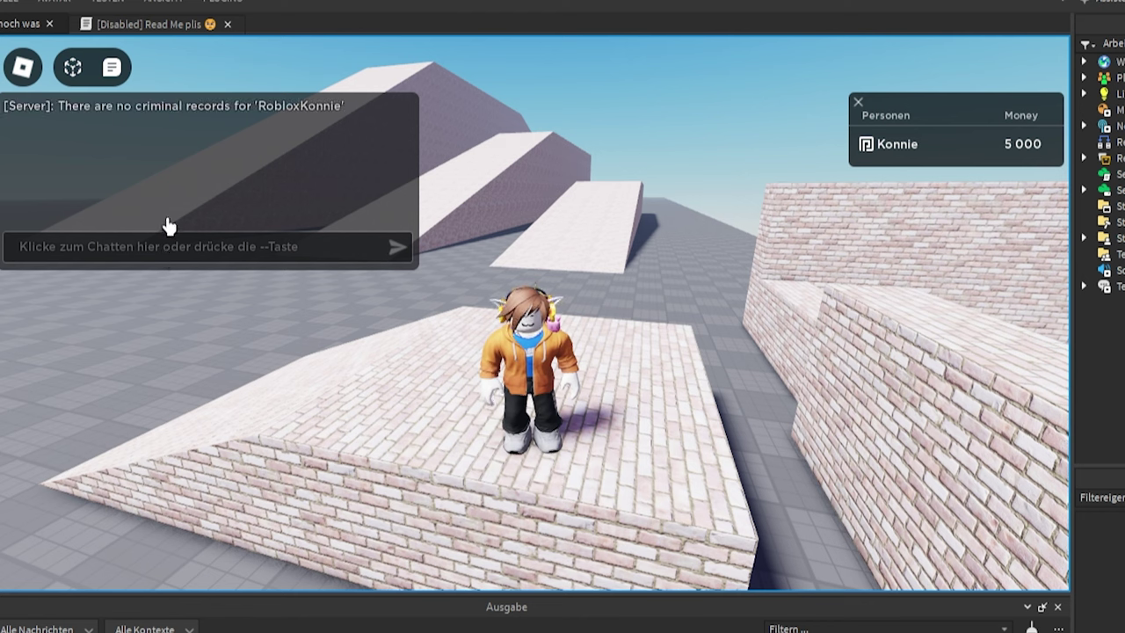
- Send the chat command "/records -2" in the running play test
click(157, 247)
text(/records)
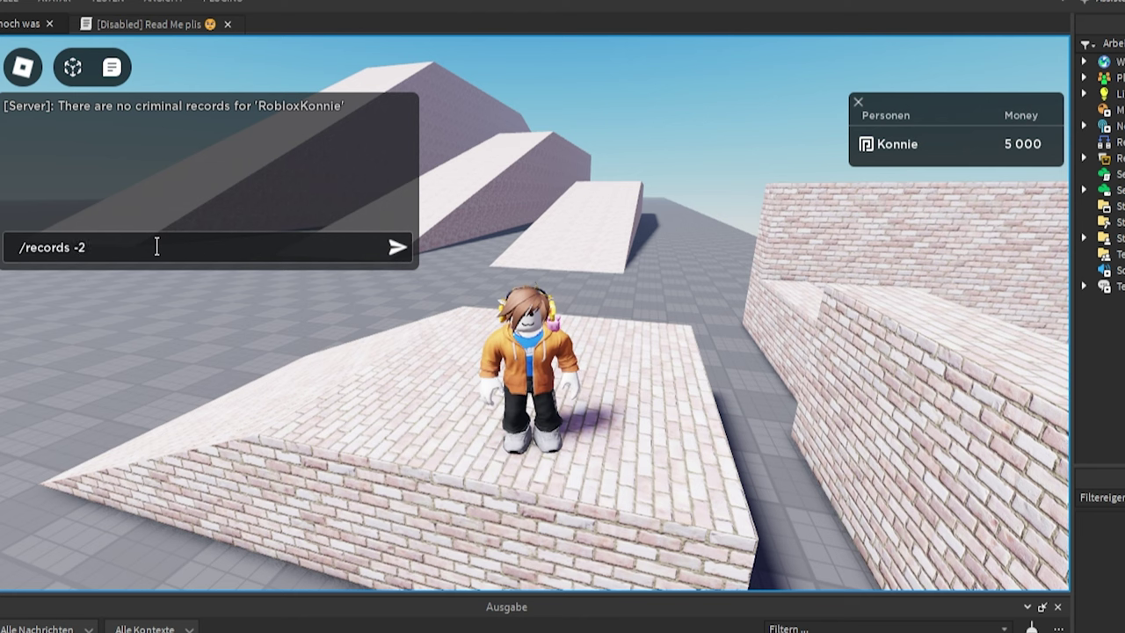
text( -2)
key(Return)
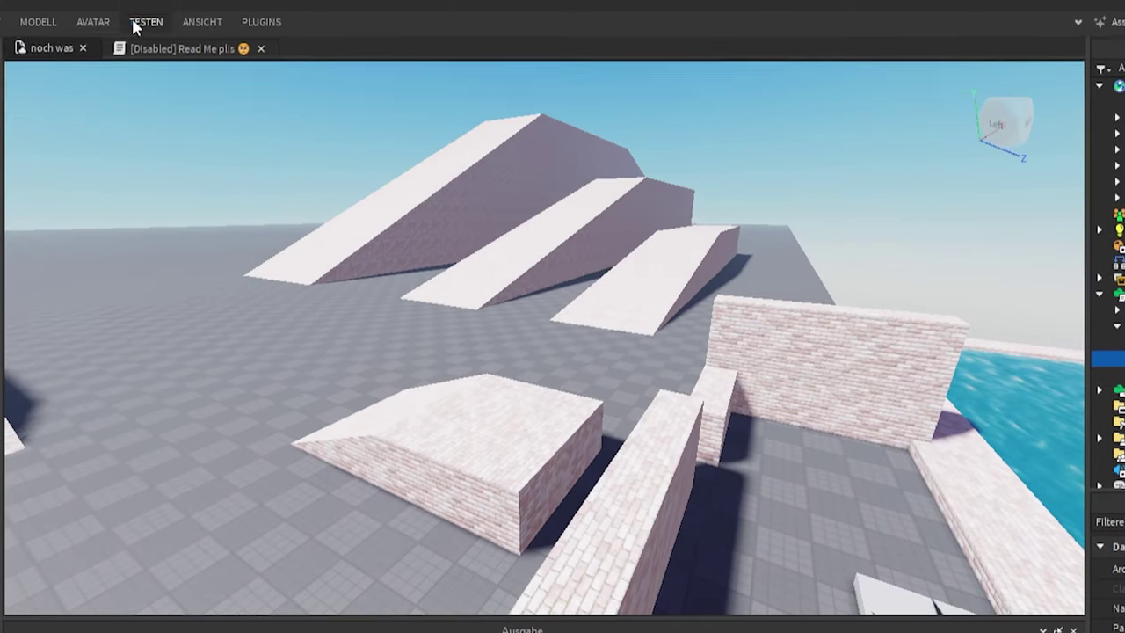
- Start a local server test with 2 players
click(138, 24)
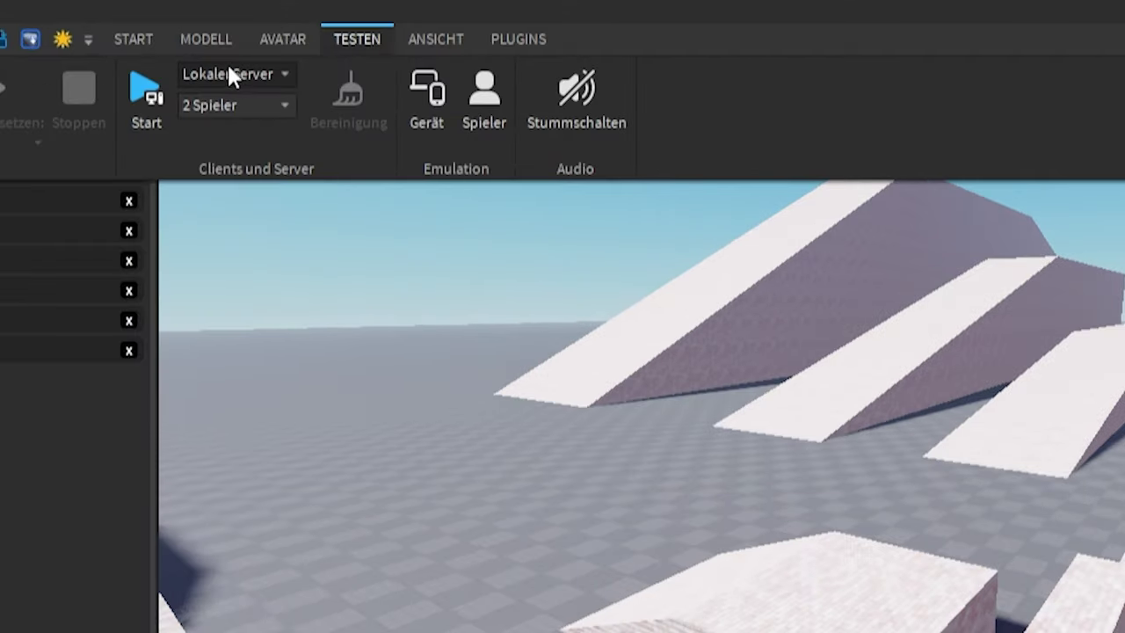
click(216, 104)
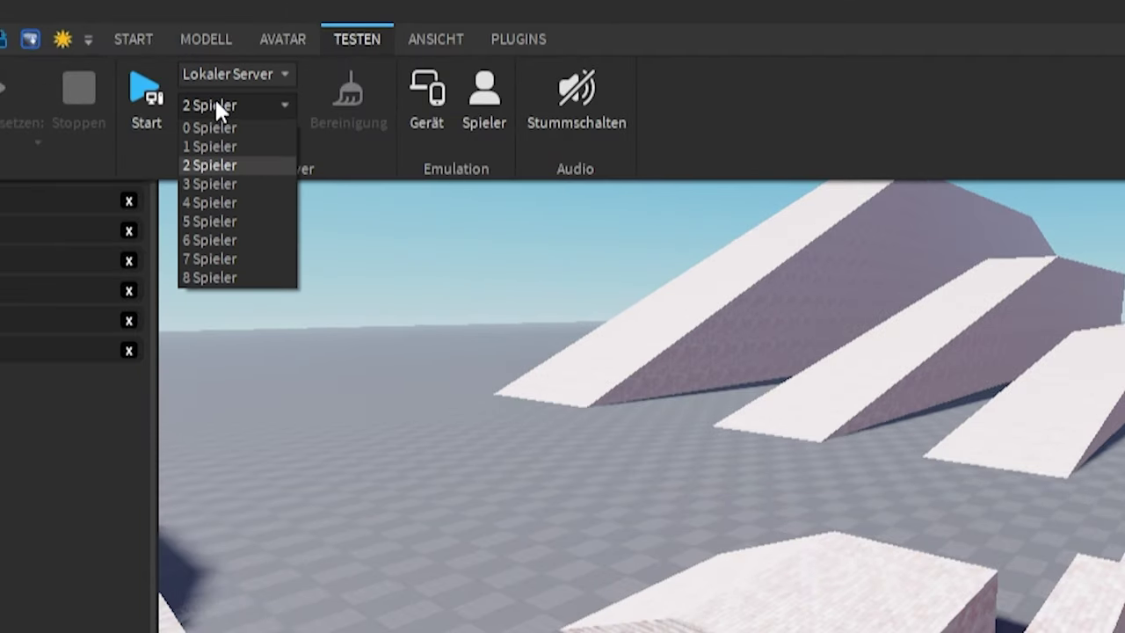
click(216, 108)
click(137, 109)
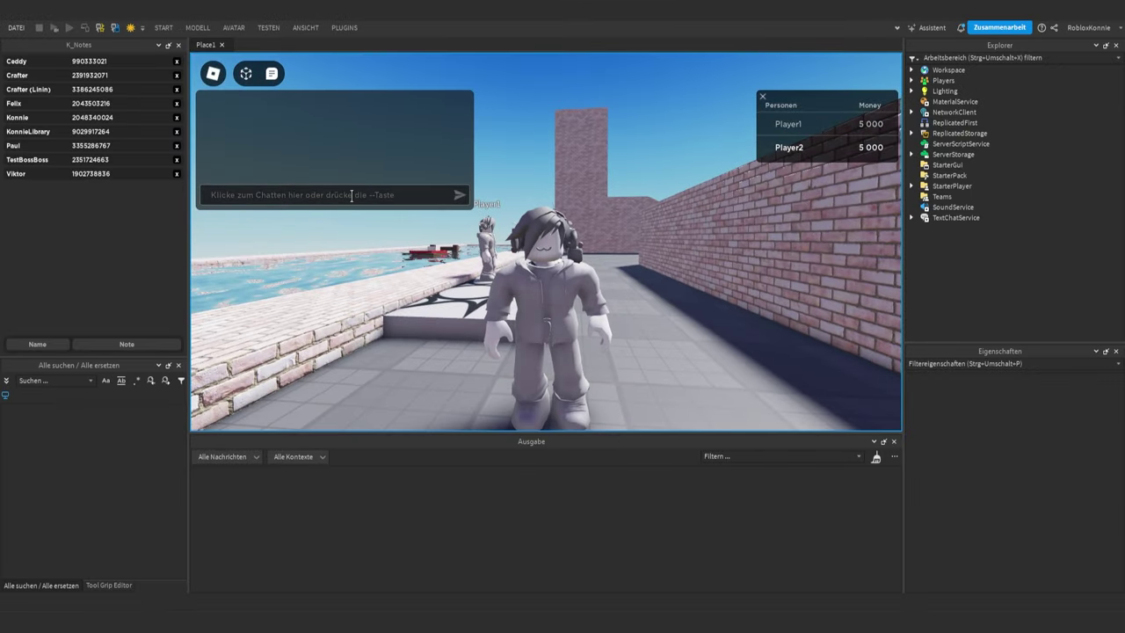
- Try to ban Player1 by sending "/ban Player1" in Player2's chat
click(328, 199)
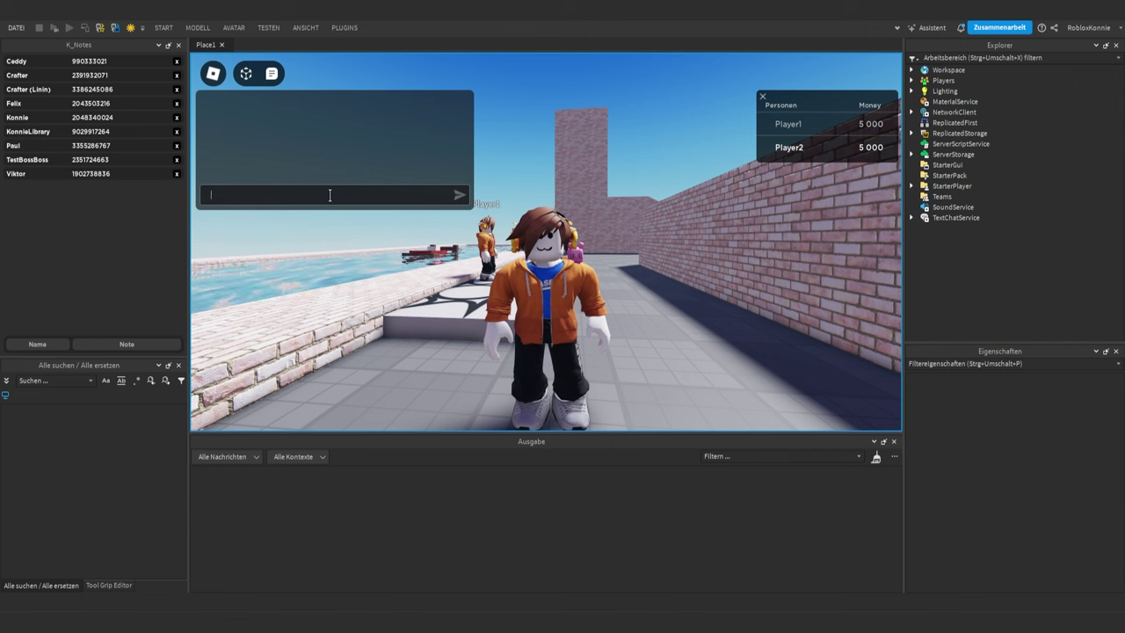
text(/ban Playe)
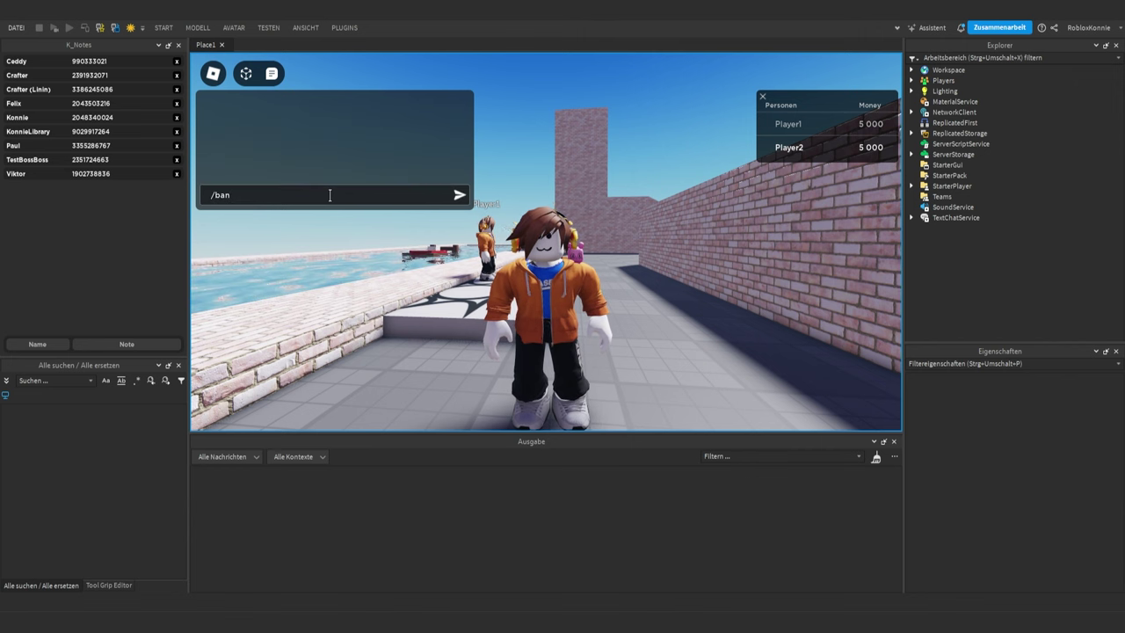
text(r1)
key(Return)
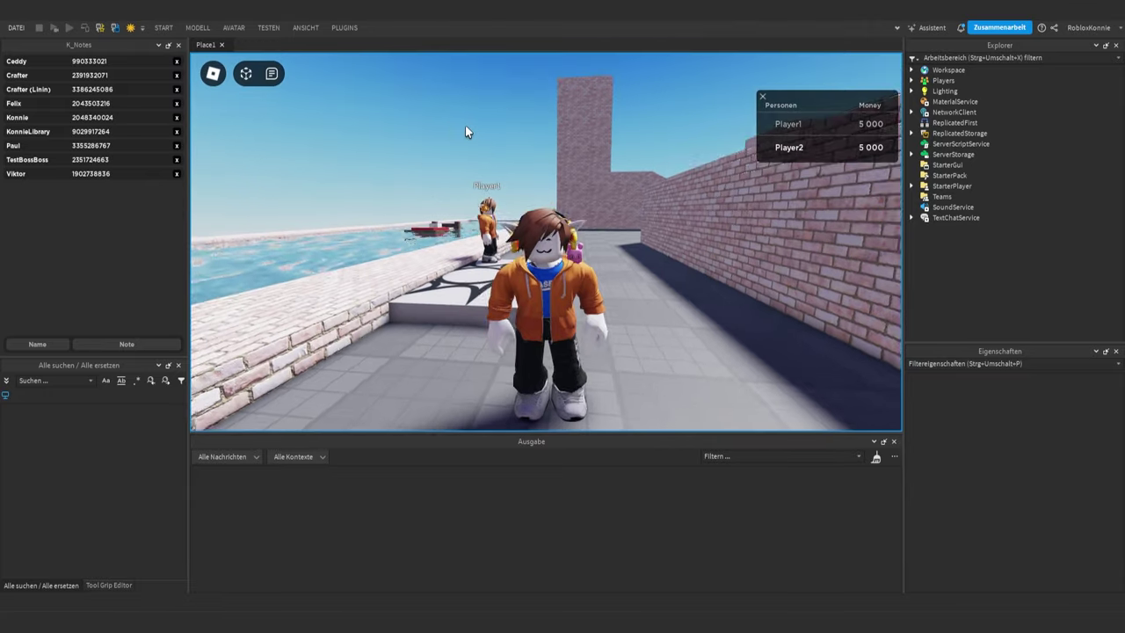
key(w)
right_drag(465, 125, 465, 125)
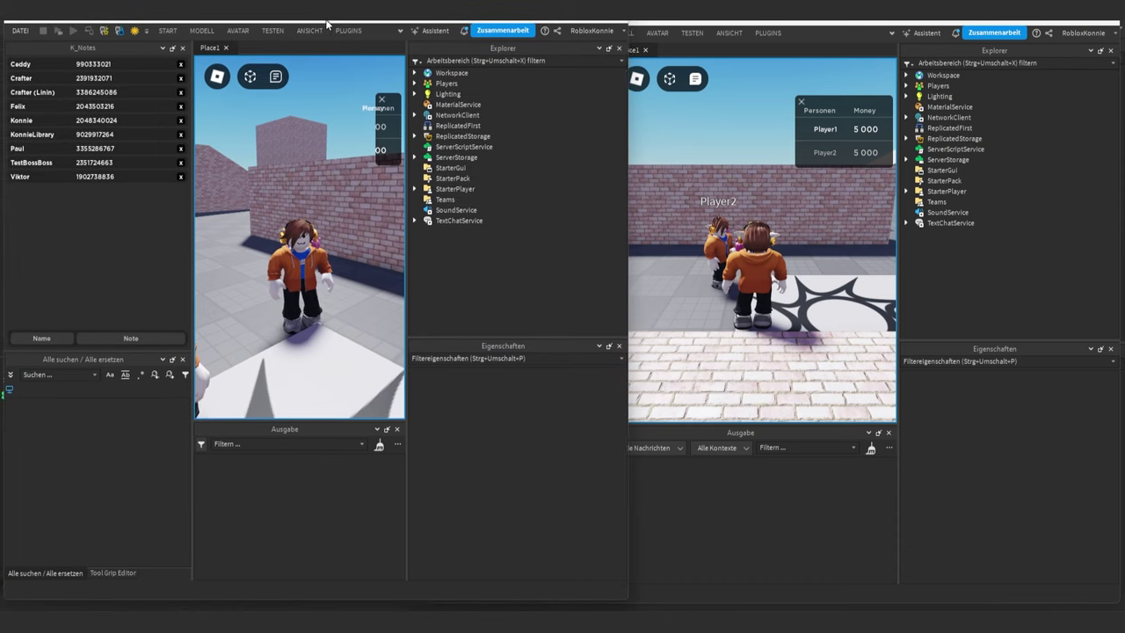
- Widen Player1's window beside Player2's and send "/ban Player2 Er wollte mich bannen >:C" in Player1's chat
drag(625, 189, 339, 191)
click(597, 200)
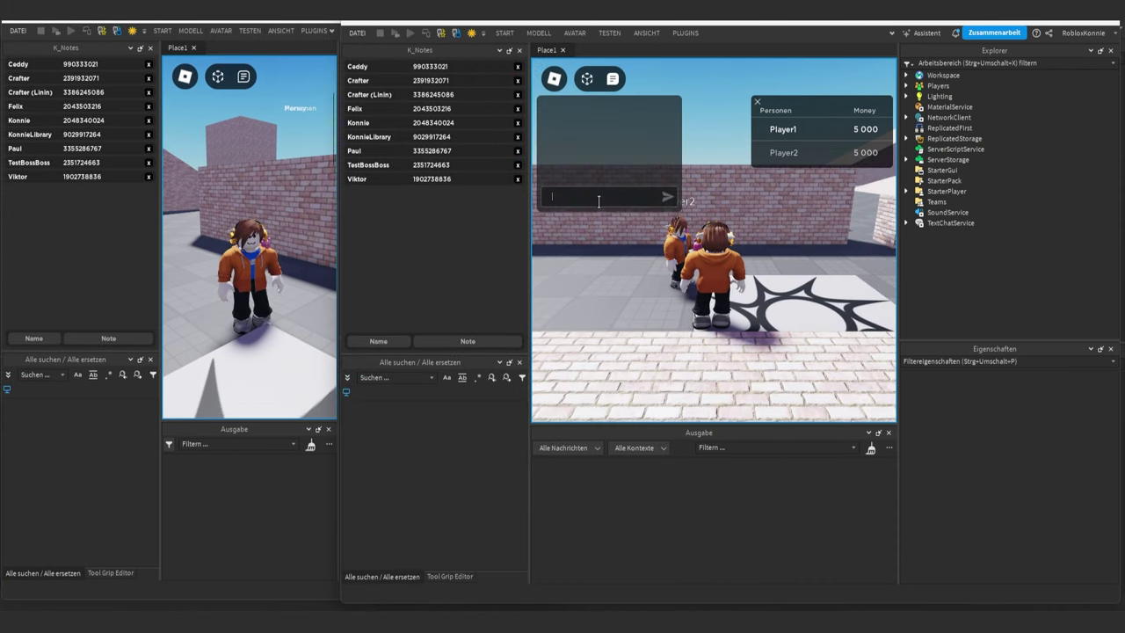
text(/ban Player2 Er)
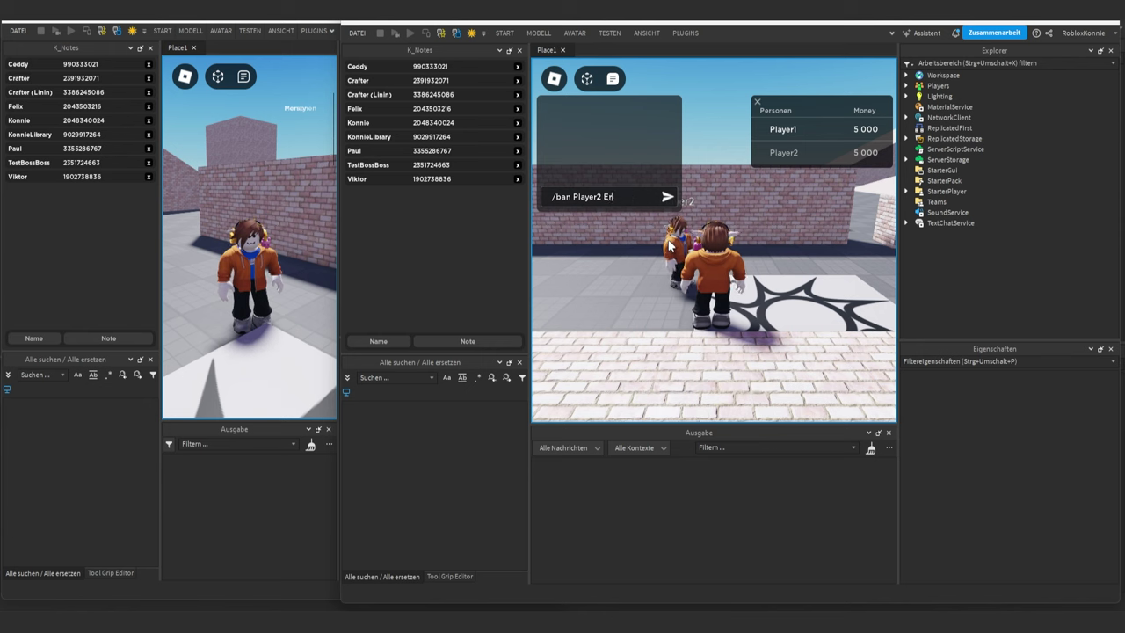
text(mich bannen >:C)
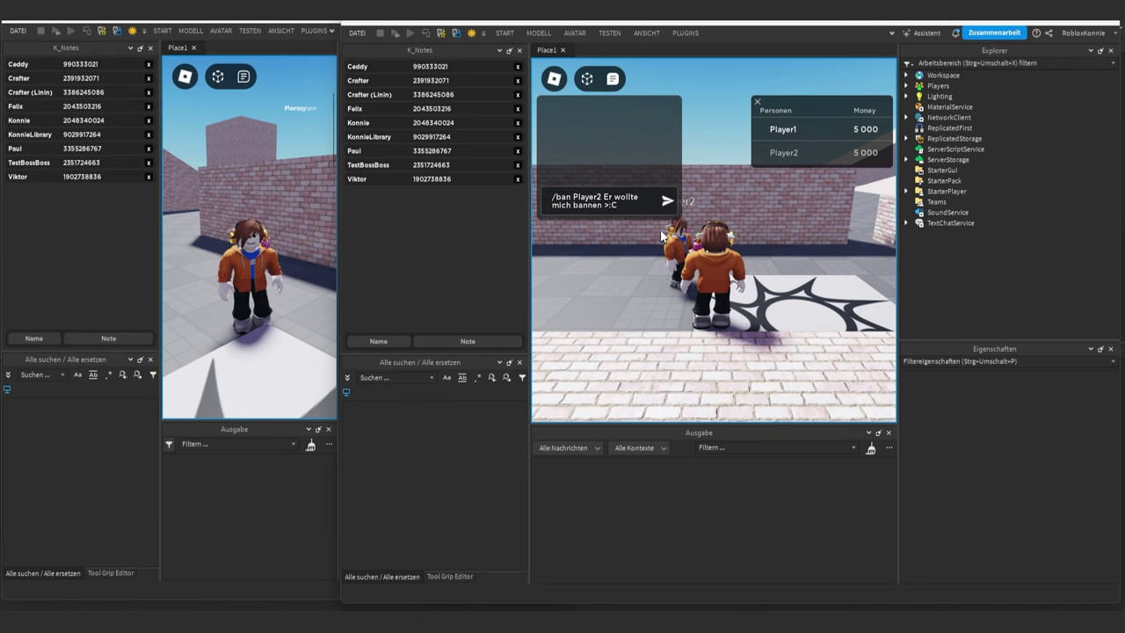
key(Return)
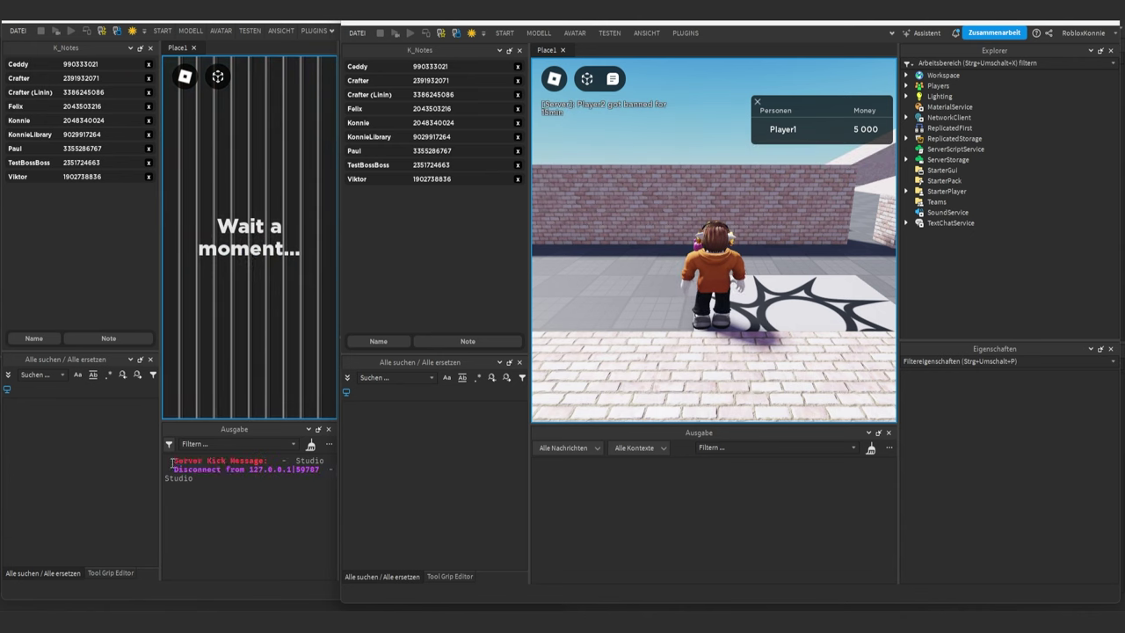
- Maximize Player1's window and send the command "/records -2" in its chat
drag(172, 461, 267, 461)
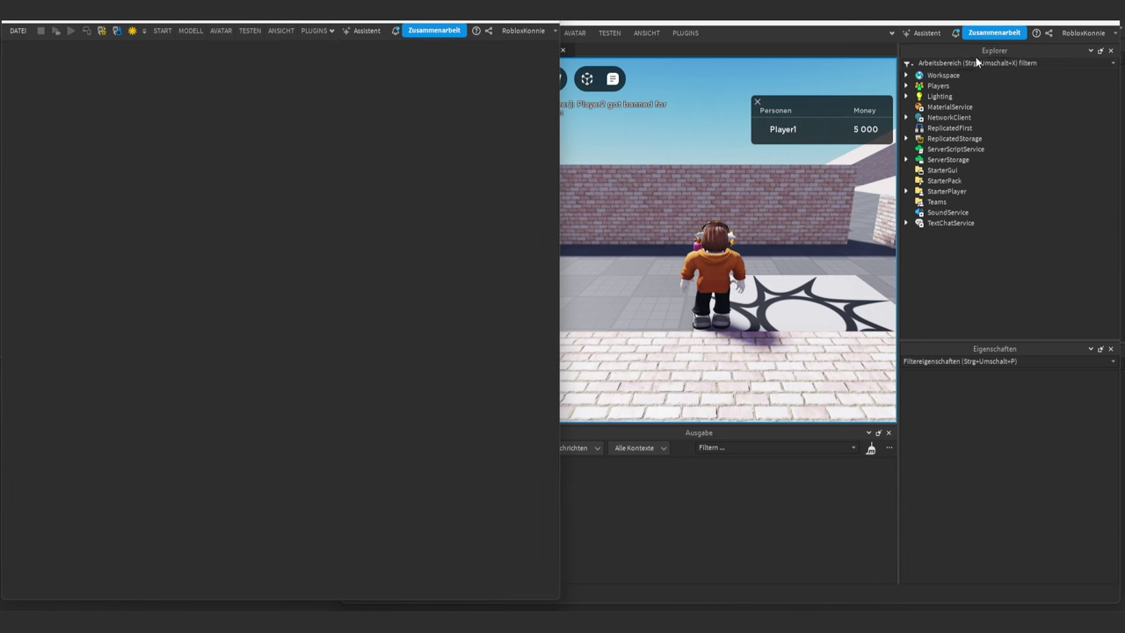
double_click(976, 33)
mouse_move(309, 117)
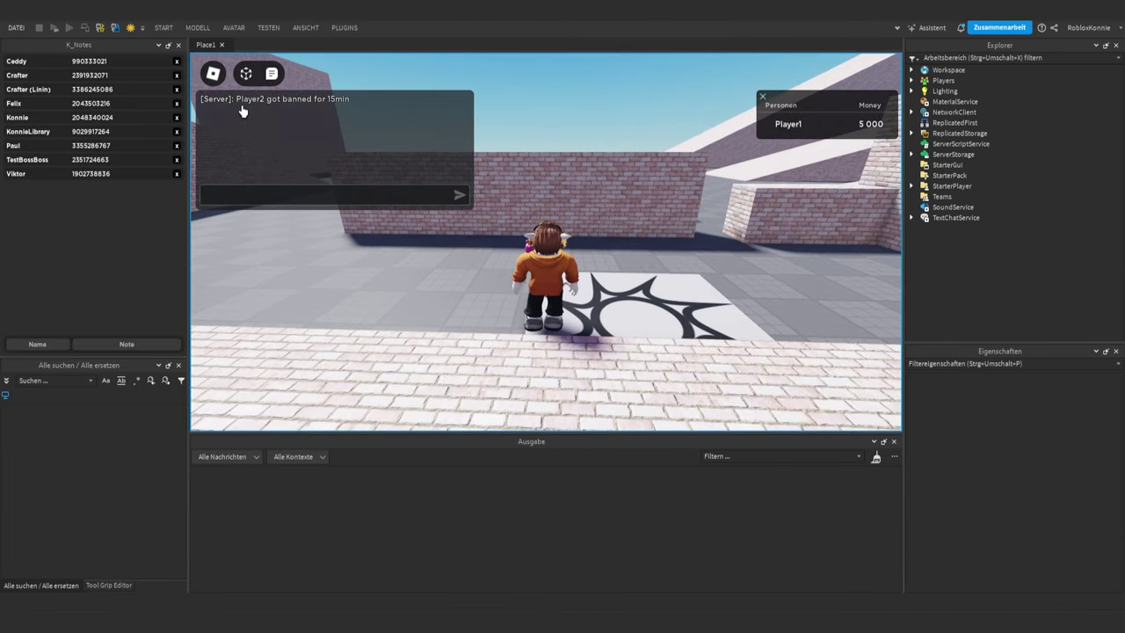
right_drag(633, 108, 632, 108)
click(249, 189)
text(/)
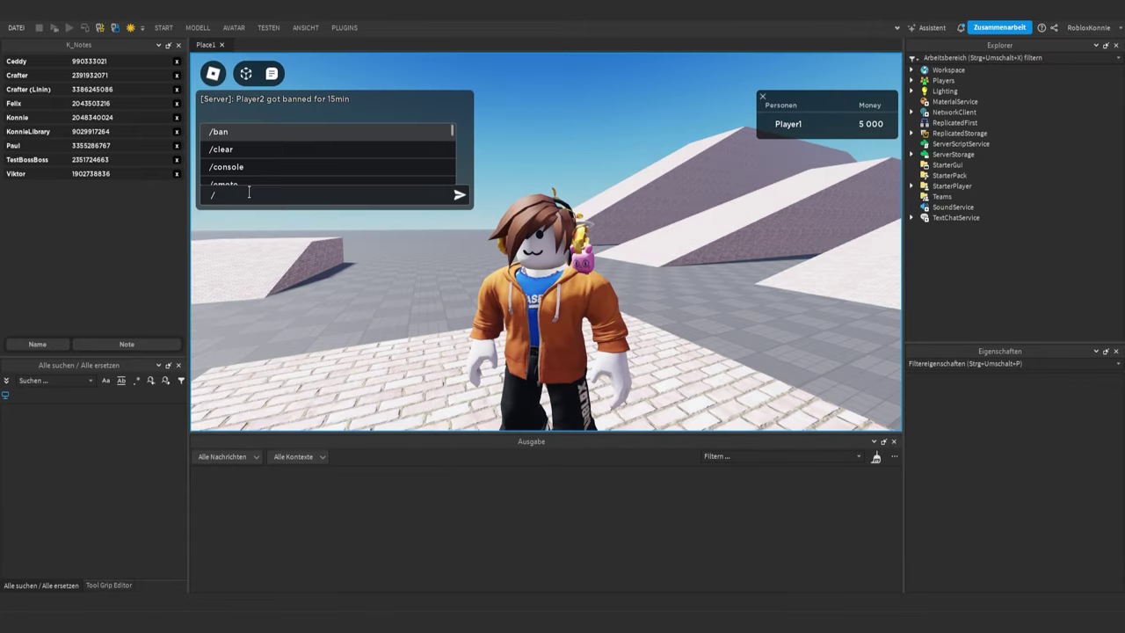
text(records 2)
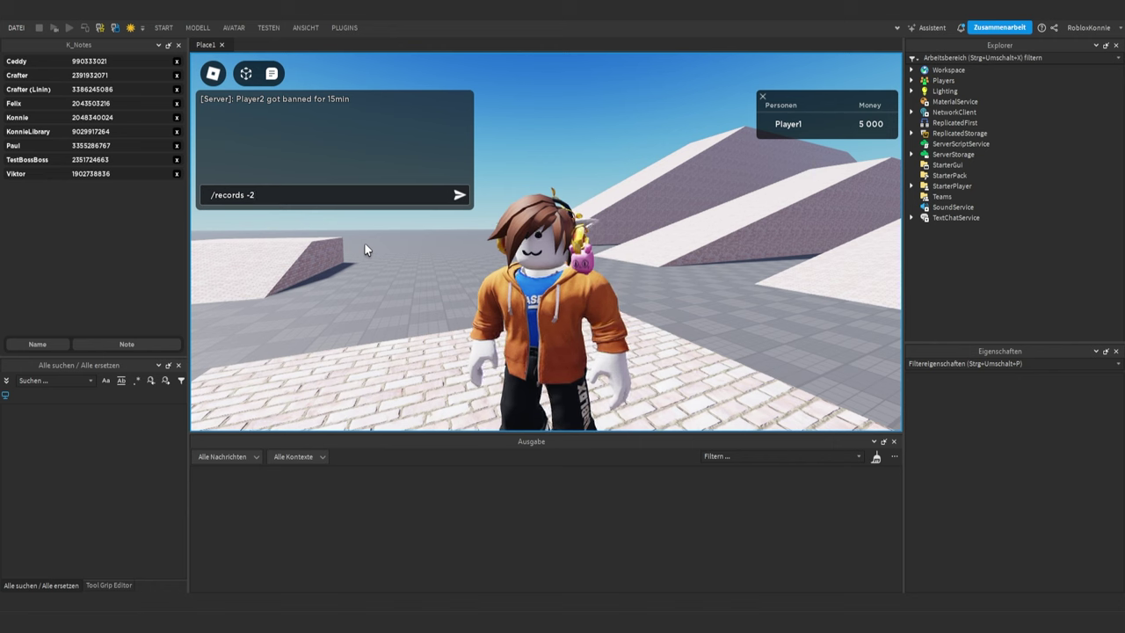
key(Return)
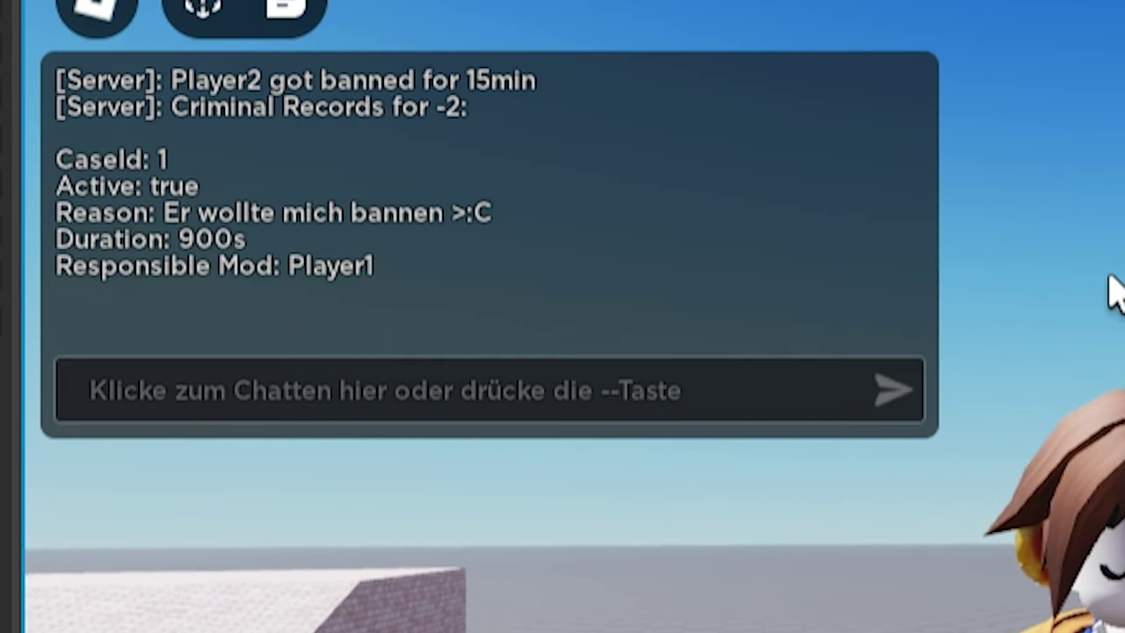
- Unban Player2 by sending "/unban -2" in Player1's chat
click(330, 384)
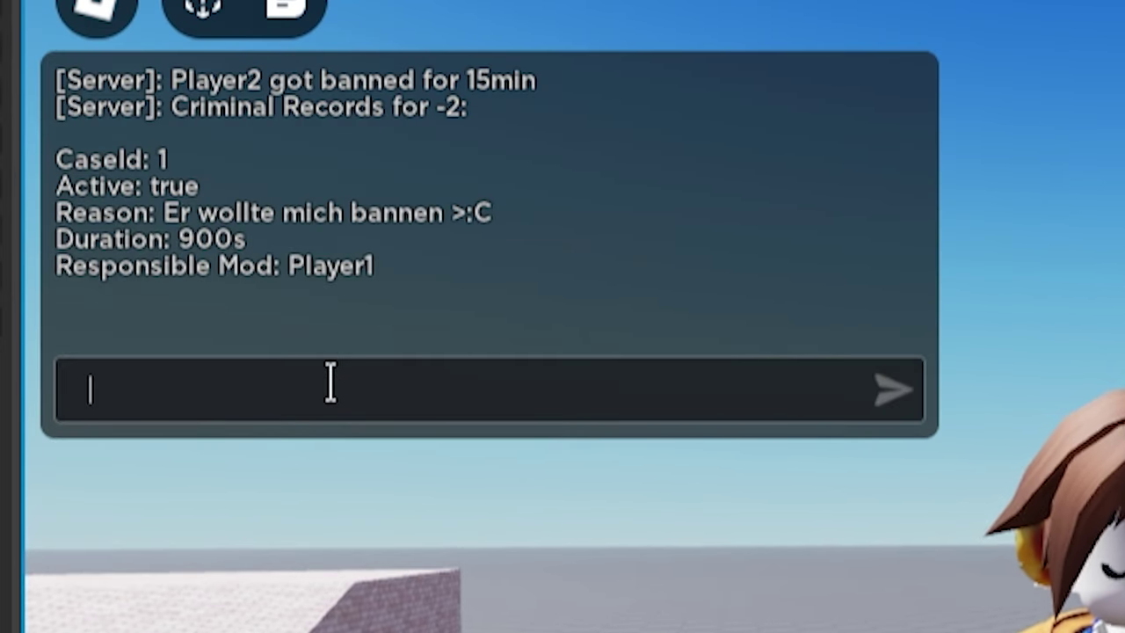
text(/unban)
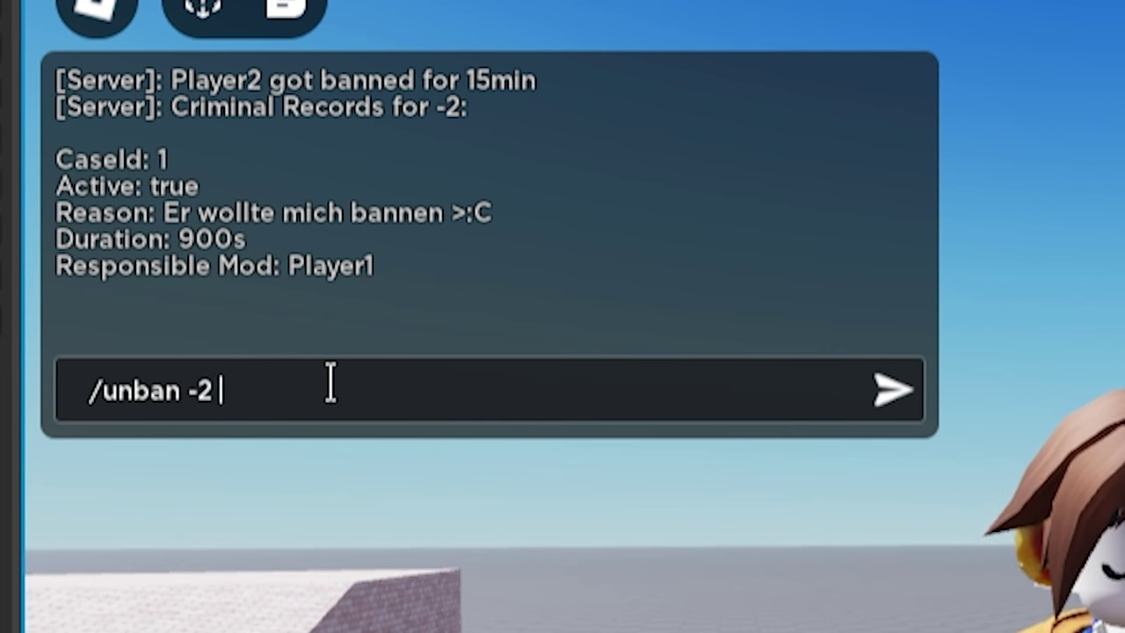
text(-2)
key(Return)
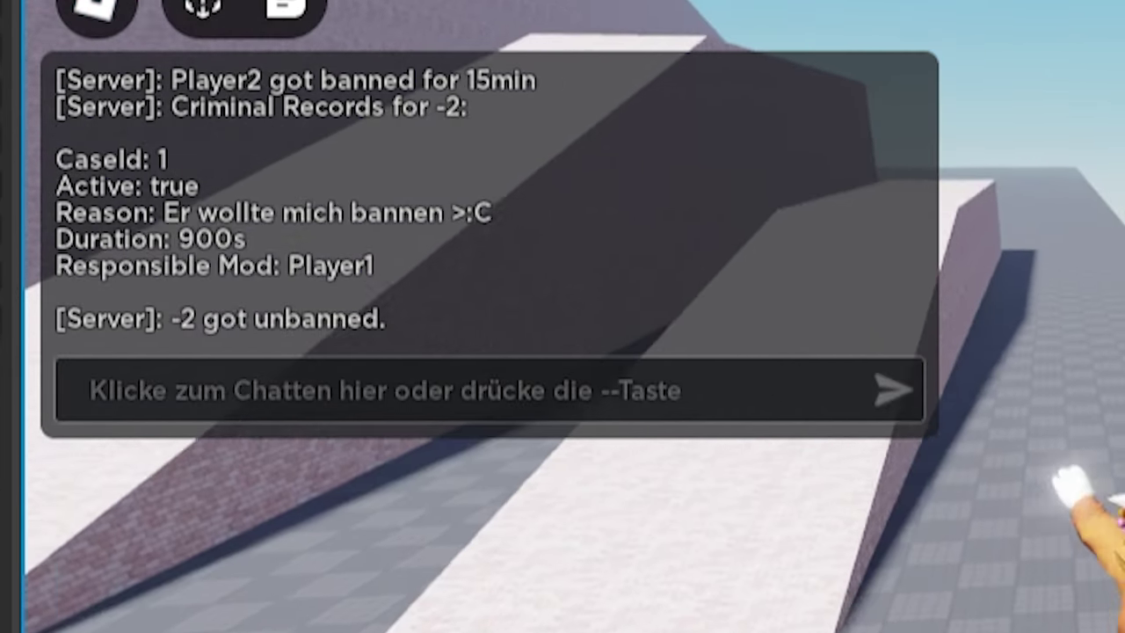
- Query Player2's criminal records again by sending "/records -2" after the unban
click(478, 395)
text(/)
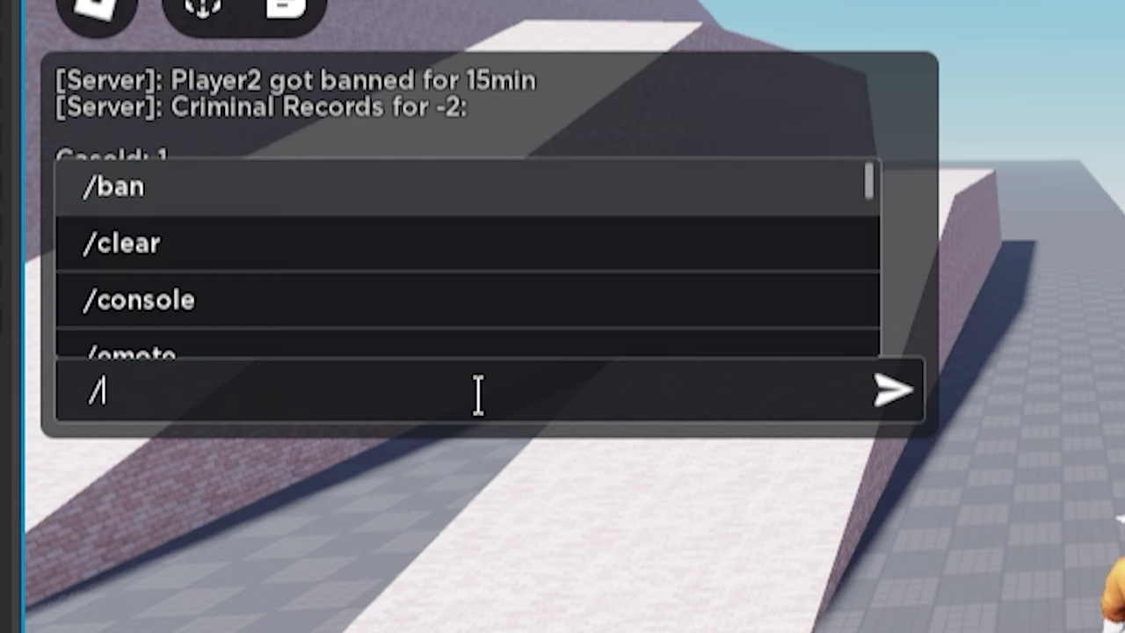
text(records)
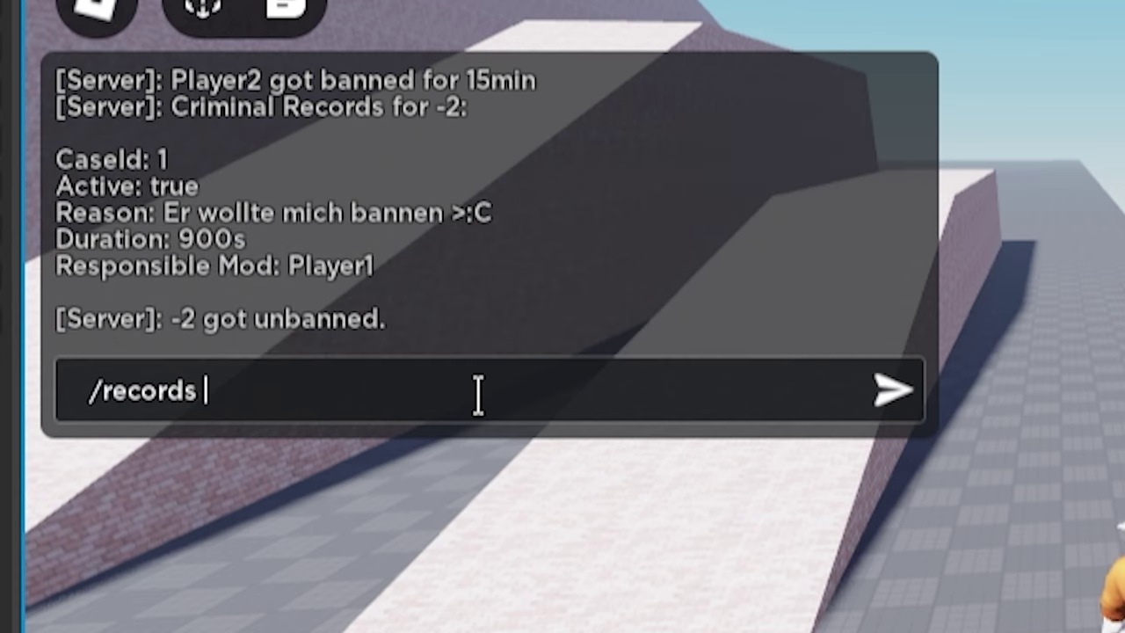
text( -2)
key(Return)
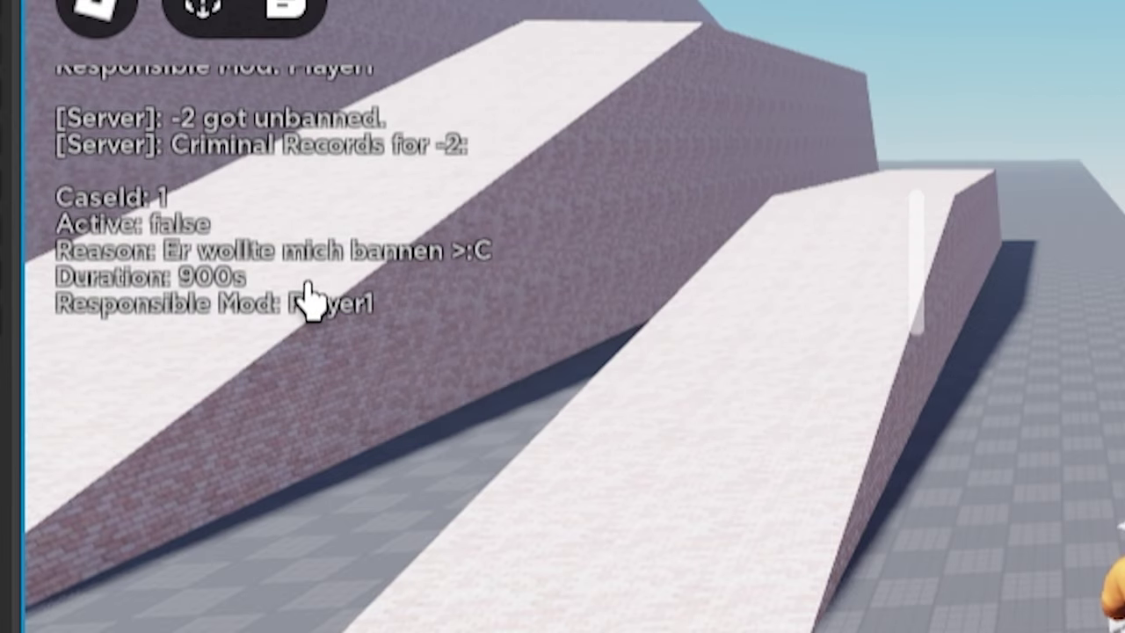
mouse_move(559, 267)
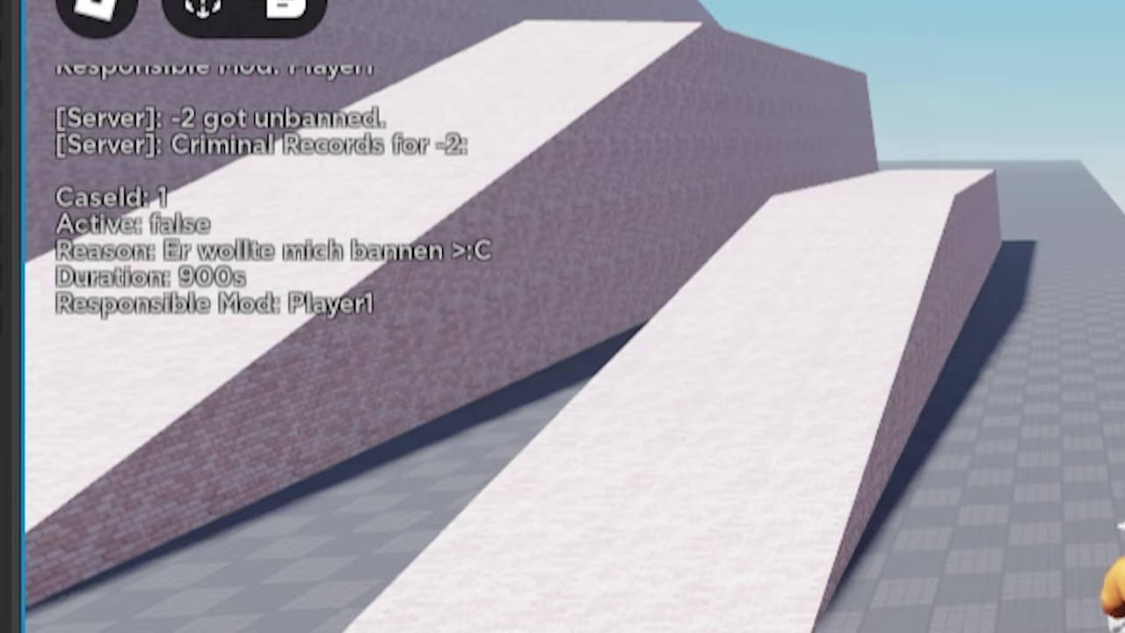
- Stop the running local server test and return to editing the place
key(w)
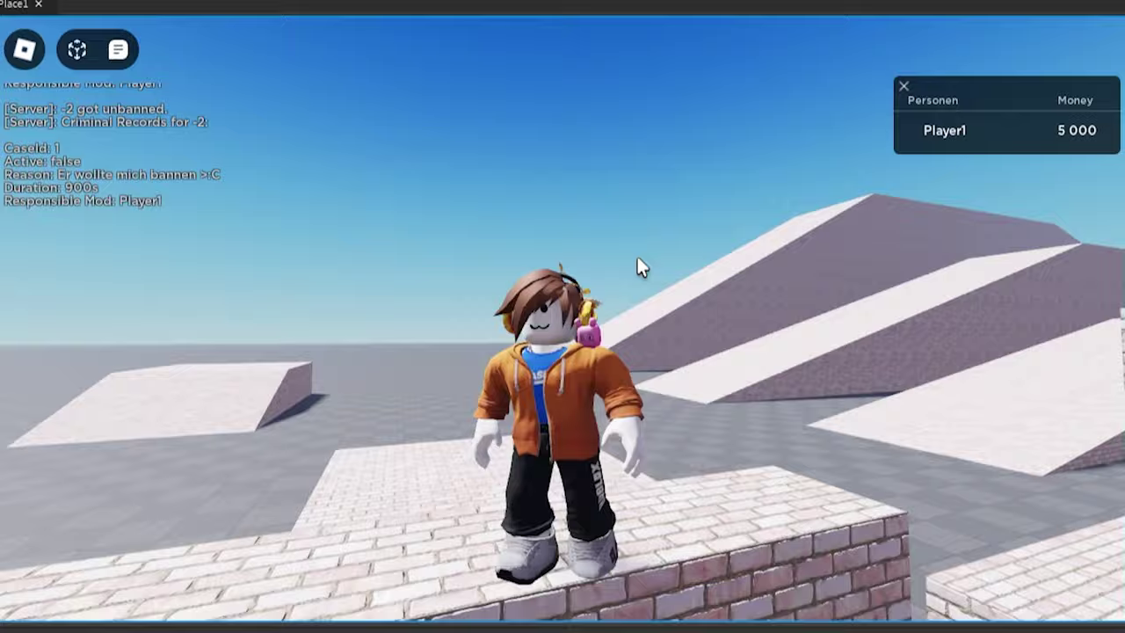
right_drag(637, 254, 636, 254)
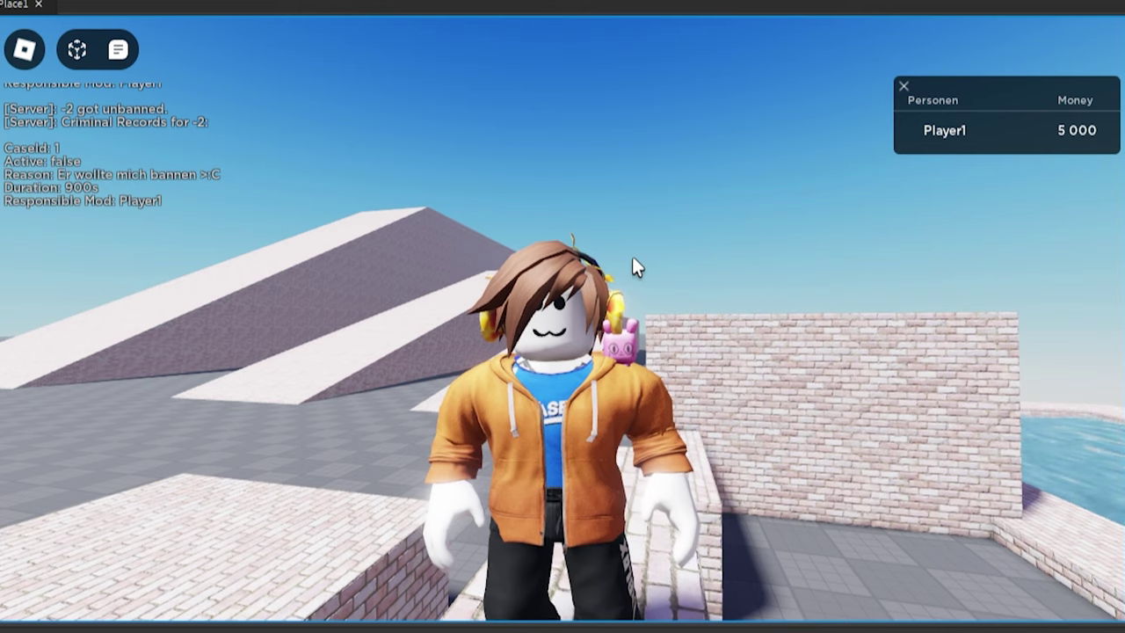
right_drag(681, 307, 683, 316)
key(shift+F5)
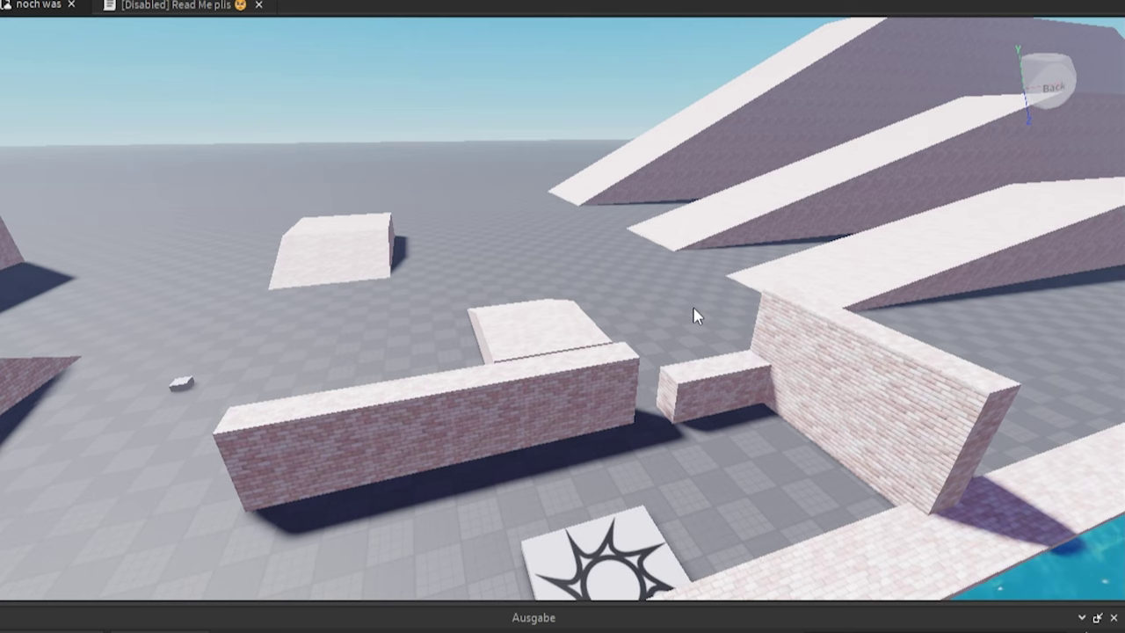
- Select the small grey Part on the baseplate and open the Script inside its ProximityPrompt
key(w)
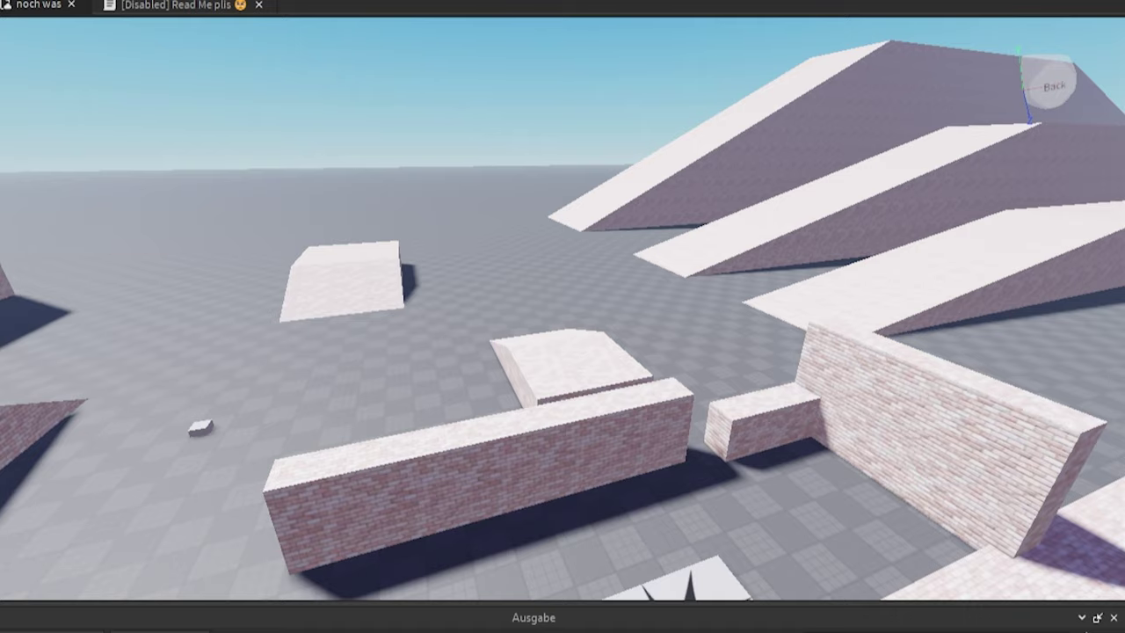
key(w)
right_drag(487, 428, 487, 428)
click(622, 349)
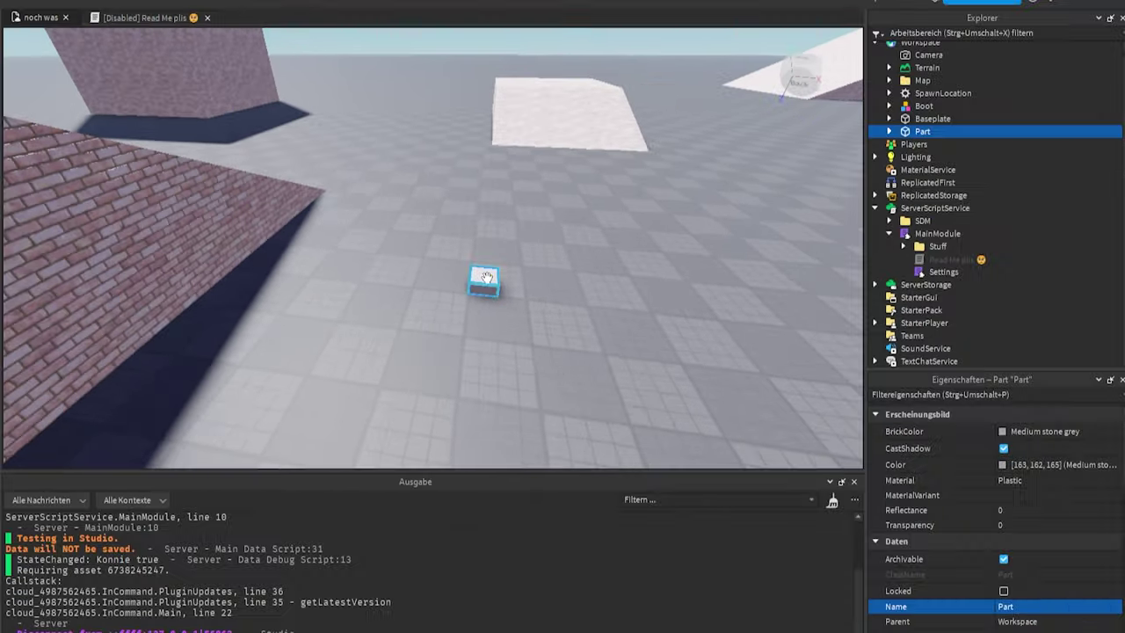
click(890, 132)
click(921, 145)
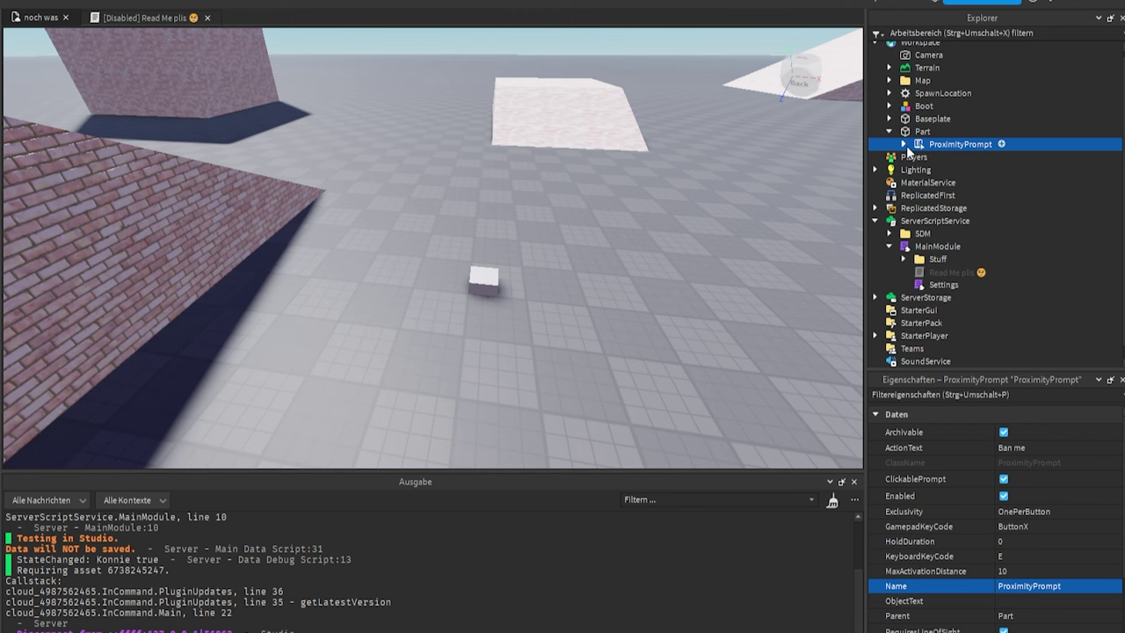
click(914, 132)
click(904, 145)
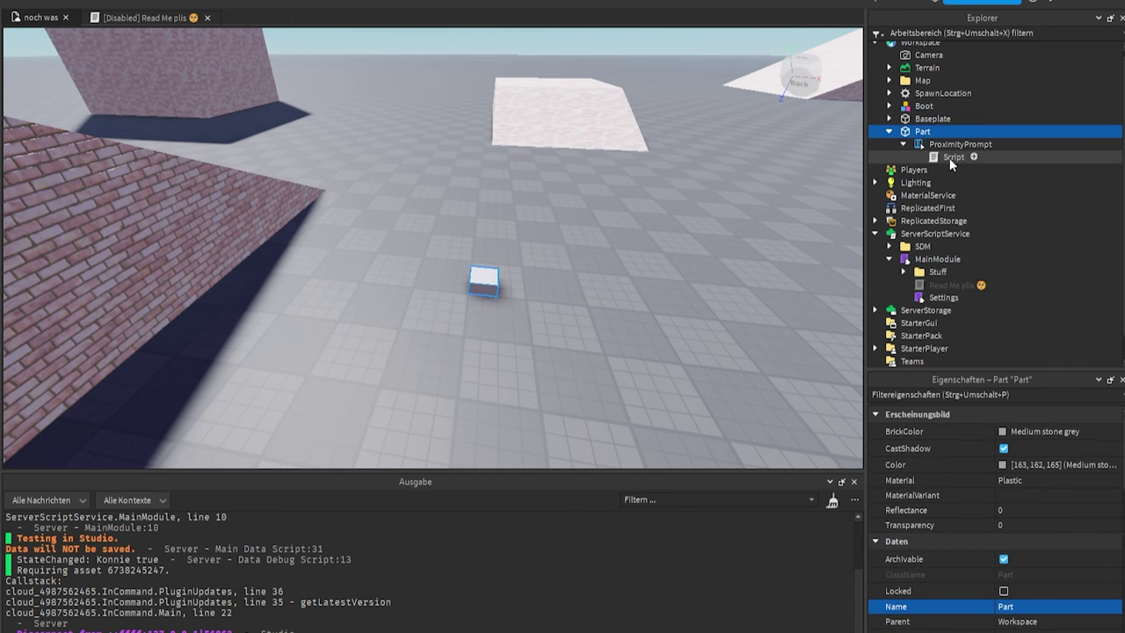
double_click(951, 158)
- Examine the script's Banland and Prox variables, the Triggered connection and the BanPlayer call with its Spieler argument
double_click(130, 36)
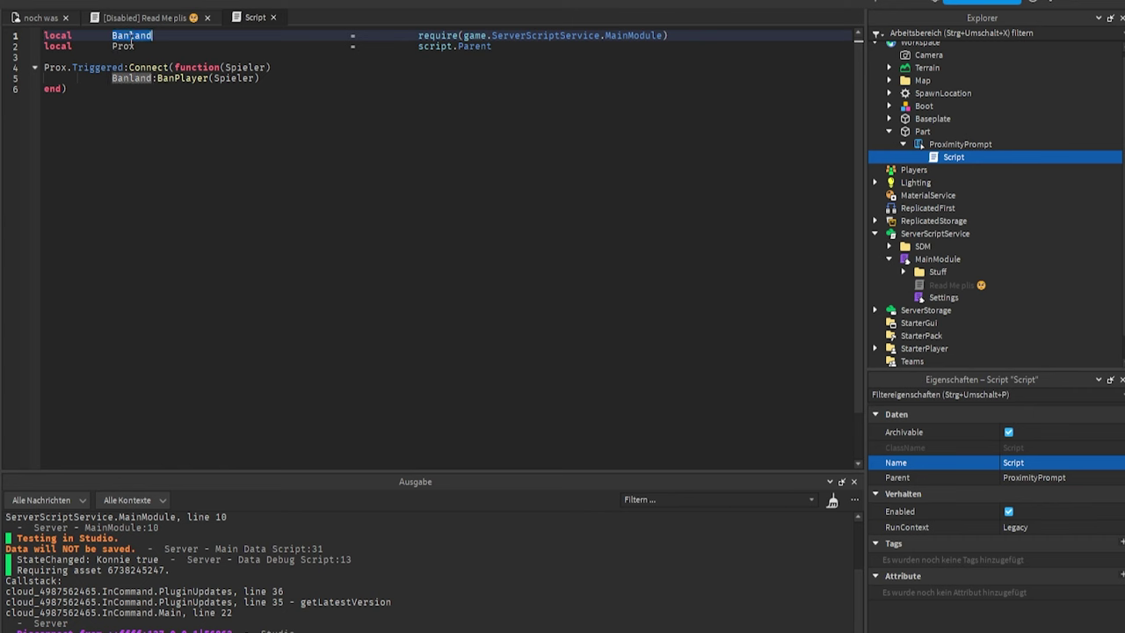
click(422, 36)
double_click(544, 35)
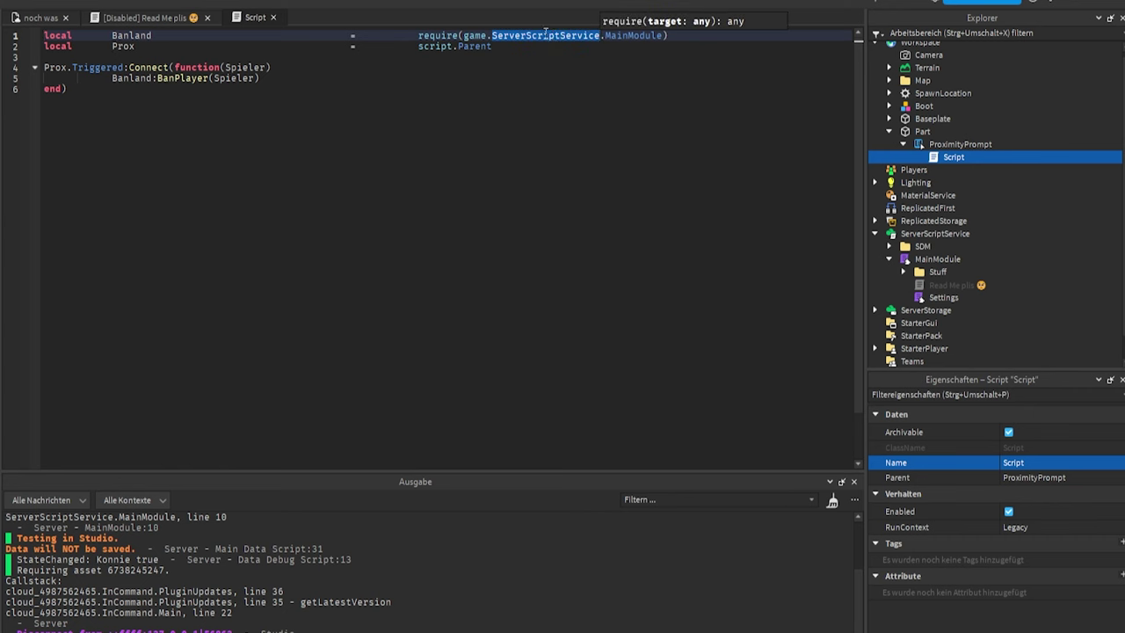
double_click(622, 36)
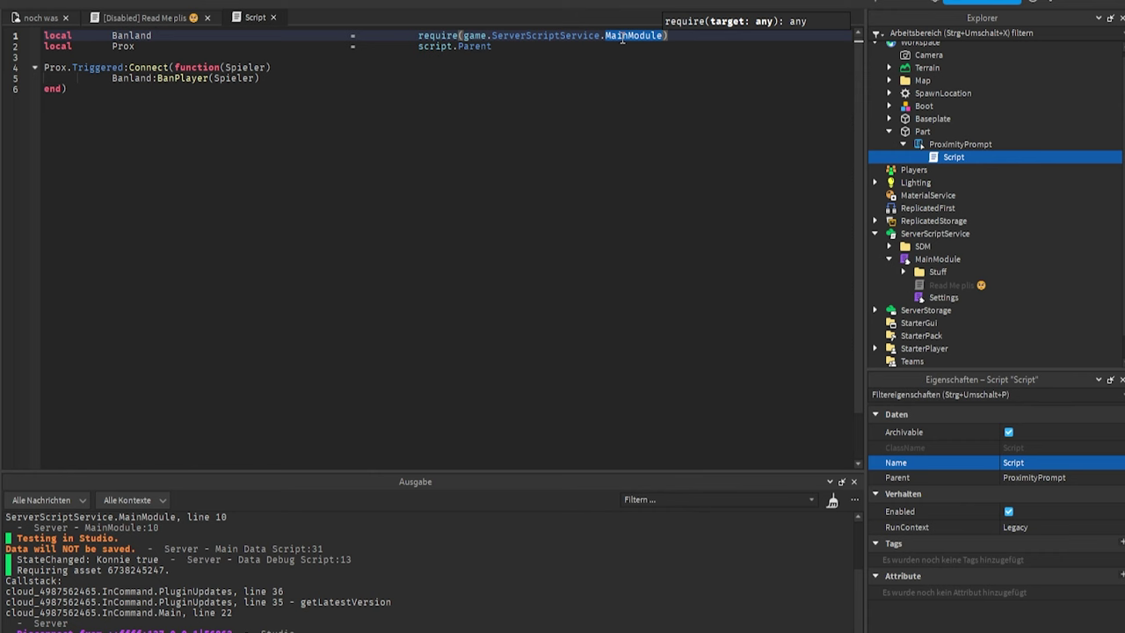
drag(44, 46, 418, 46)
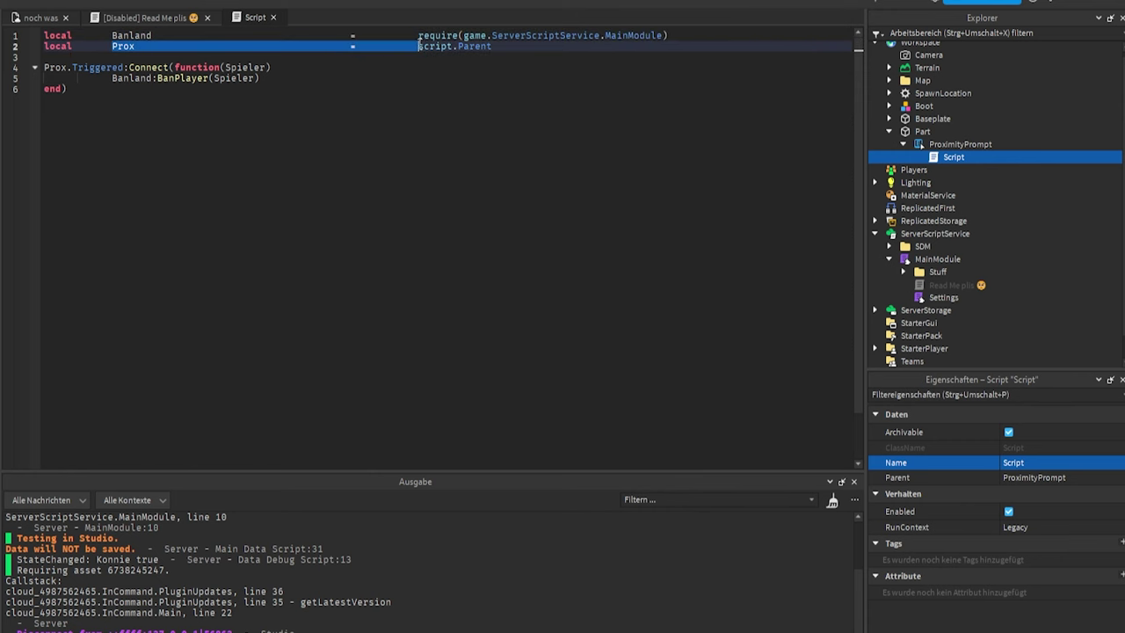
click(93, 81)
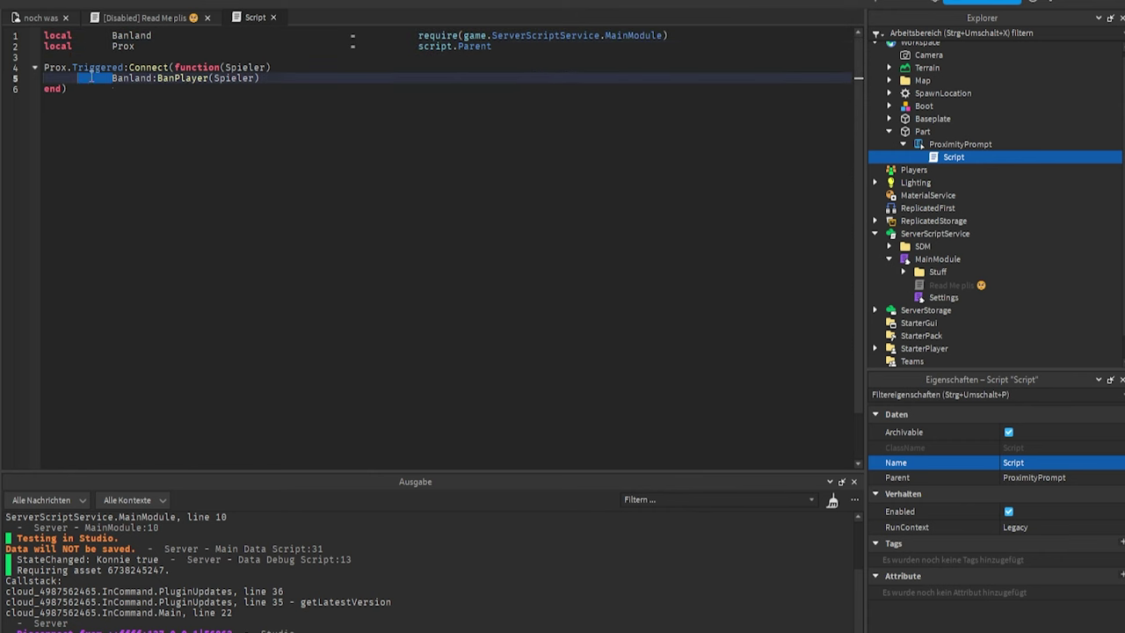
click(58, 68)
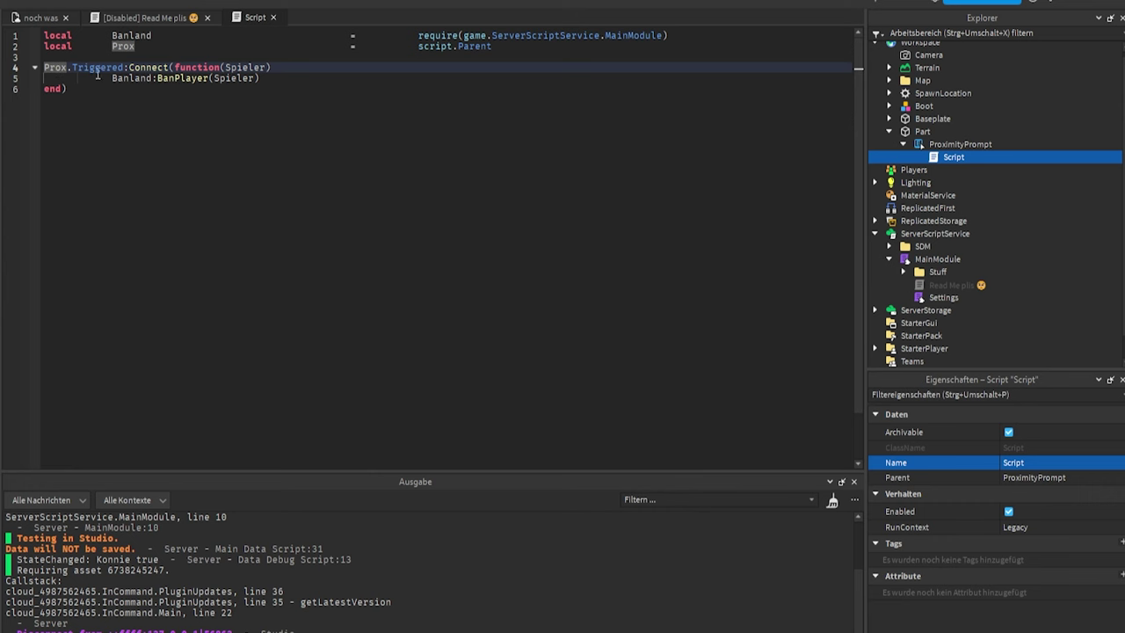
click(236, 67)
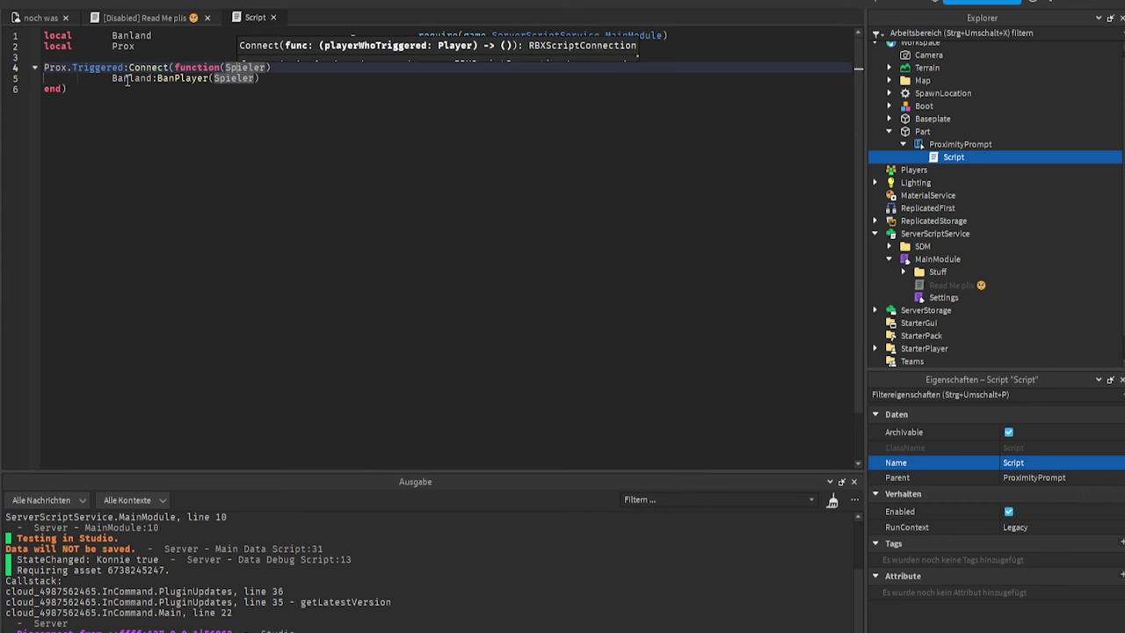
click(128, 77)
click(187, 77)
click(246, 78)
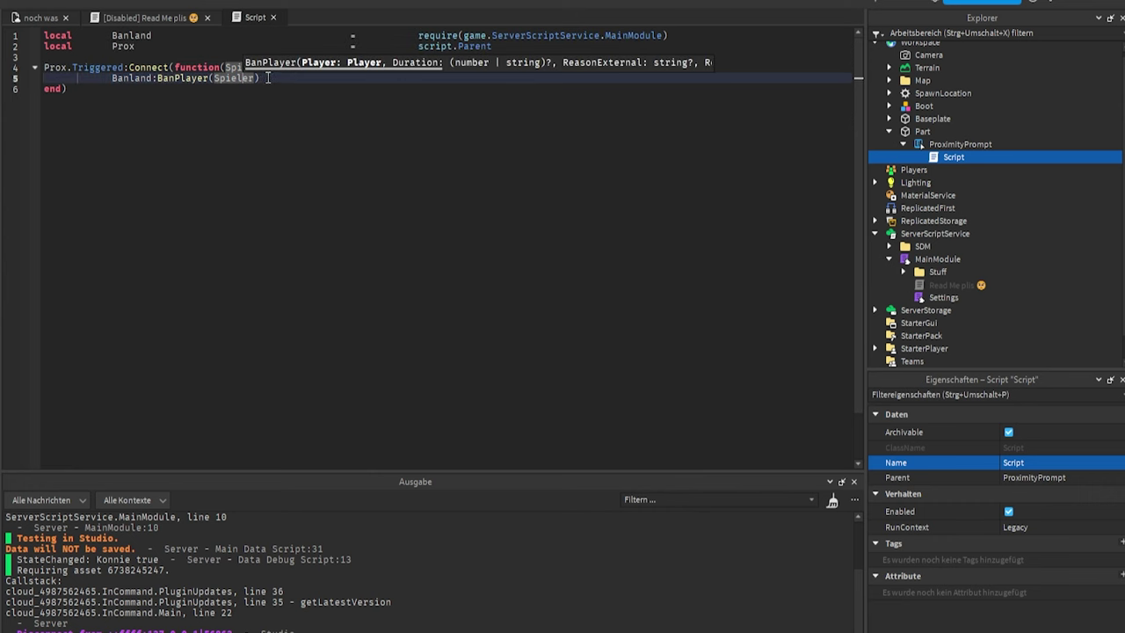
click(106, 88)
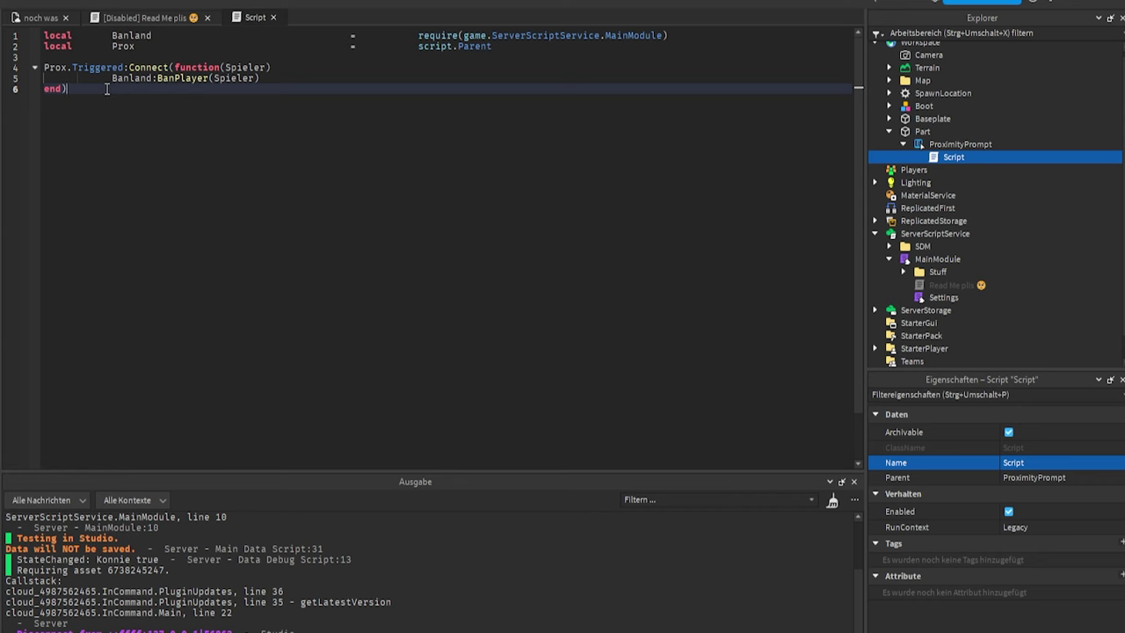
key(Return)
key(Return)
key(Tab)
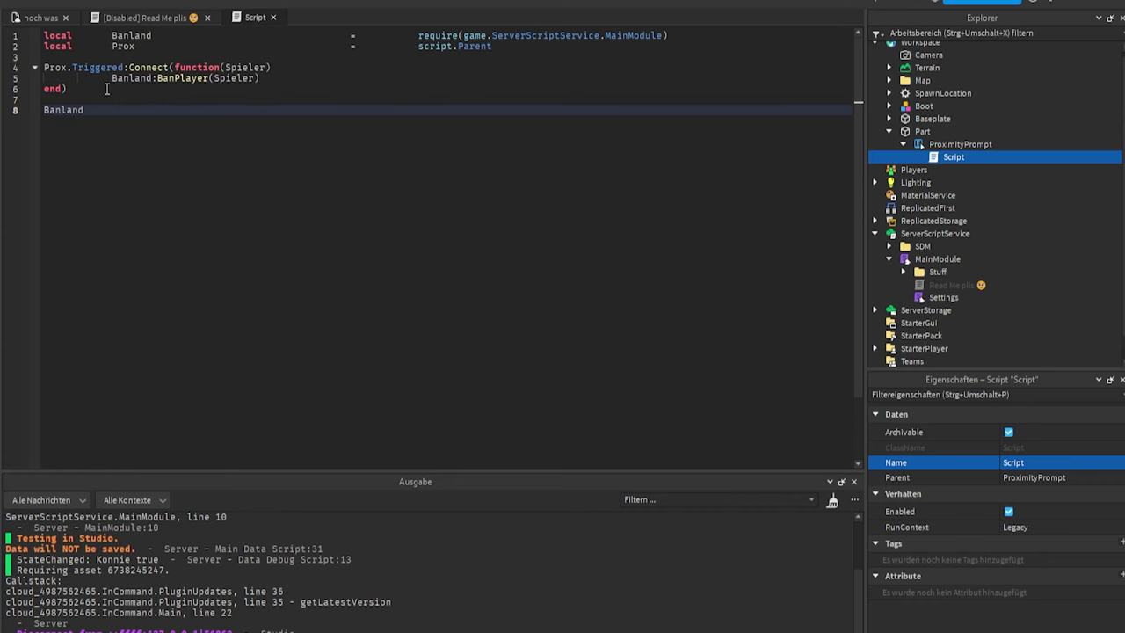
text(:)
key(Tab)
text(()
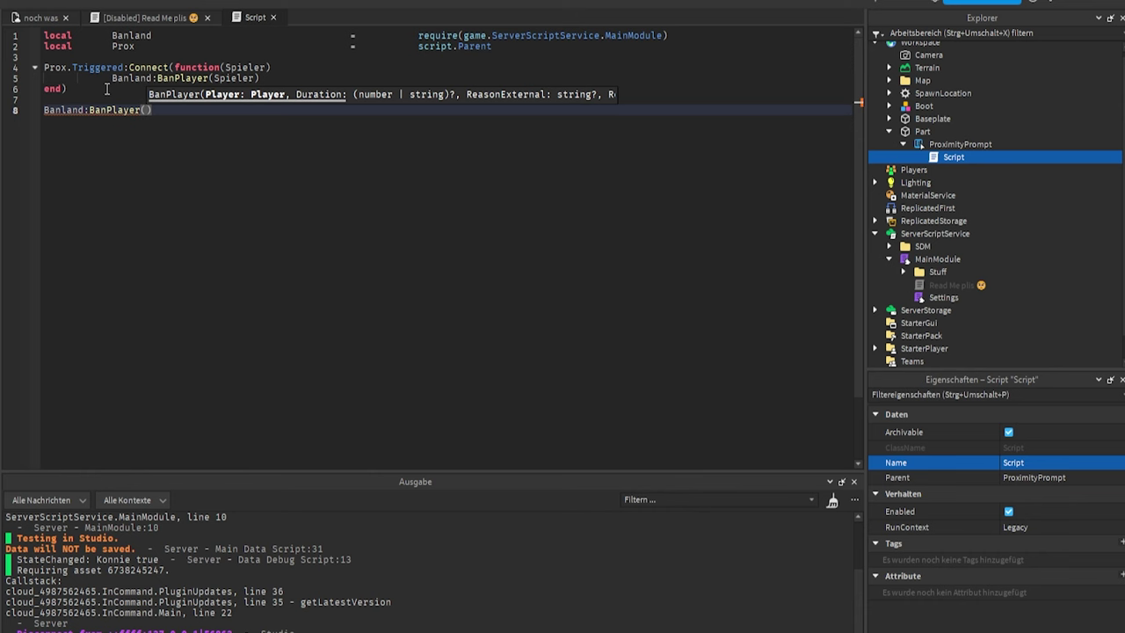
key(BackSpace)
key(BackSpace)
key(BackSpace)
key(BackSpace)
key(BackSpace)
key(BackSpace)
key(BackSpace)
key(BackSpace)
key(BackSpace)
key(BackSpace)
key(BackSpace)
key(BackSpace)
key(BackSpace)
key(BackSpace)
key(BackSpace)
key(BackSpace)
key(BackSpace)
key(BackSpace)
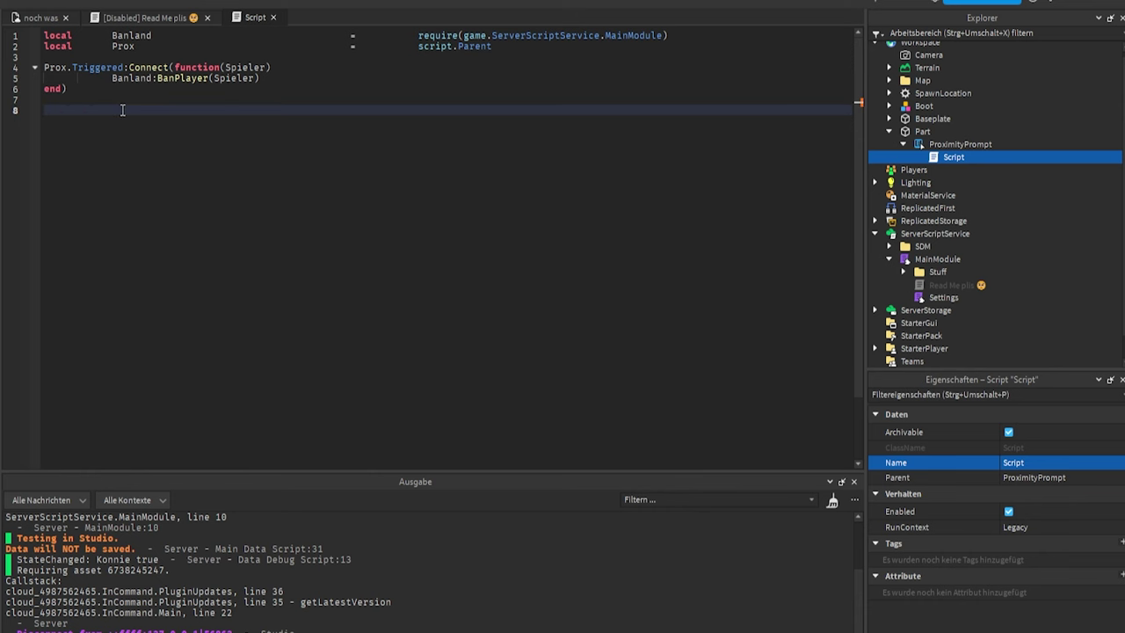
- Add "10h" as the duration argument after Spieler in the Banland:BanPlayer call on line 5
click(251, 81)
text(, )
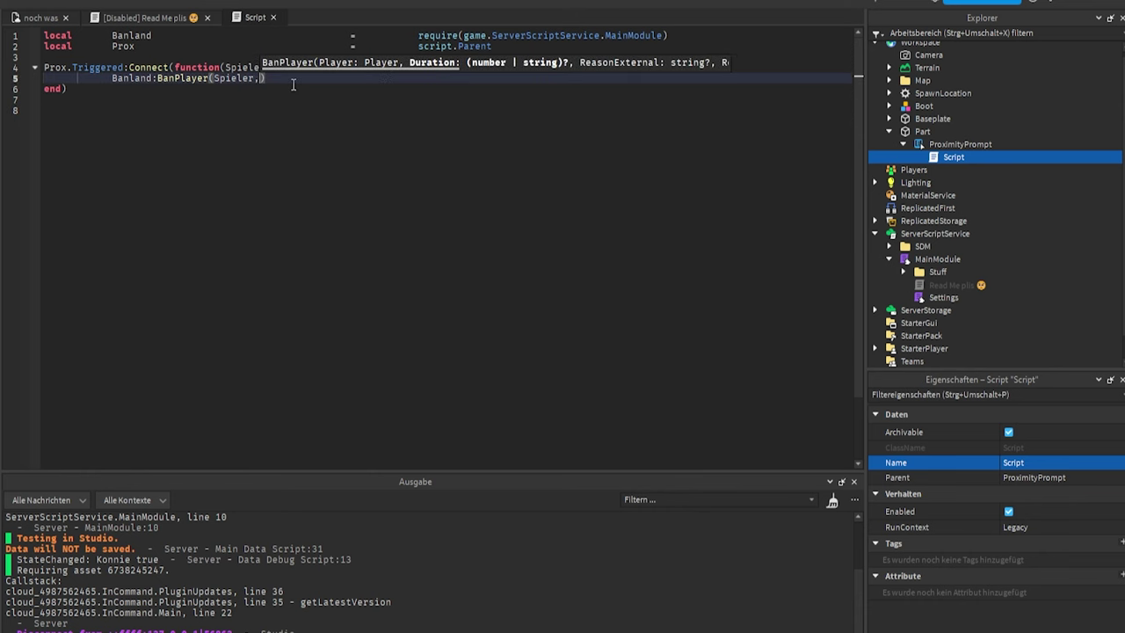
text(")
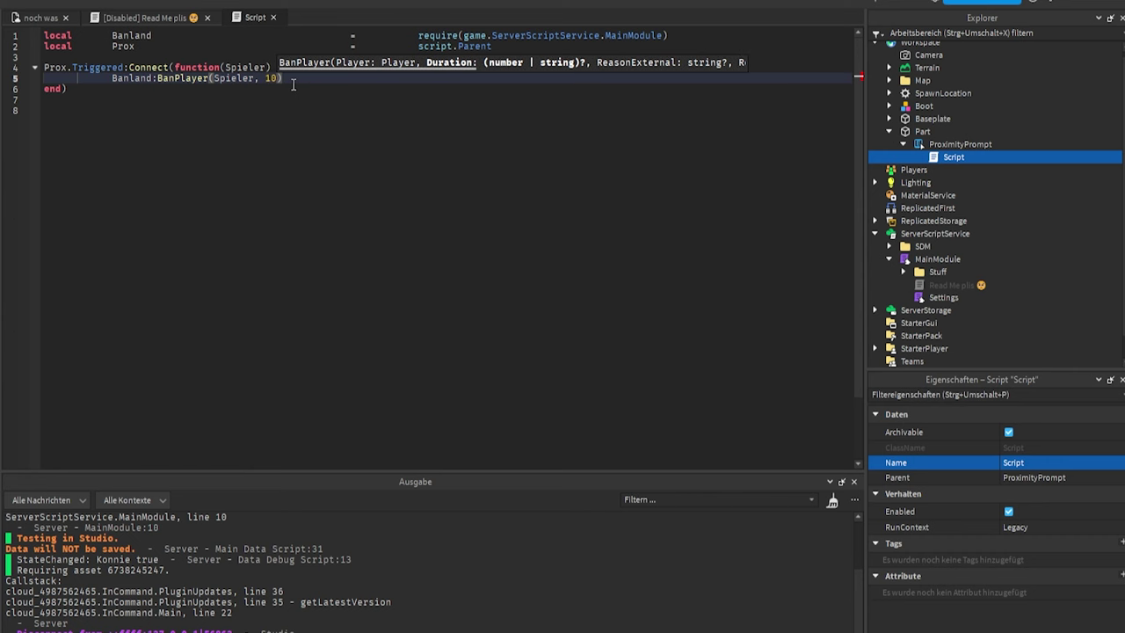
text(10m)
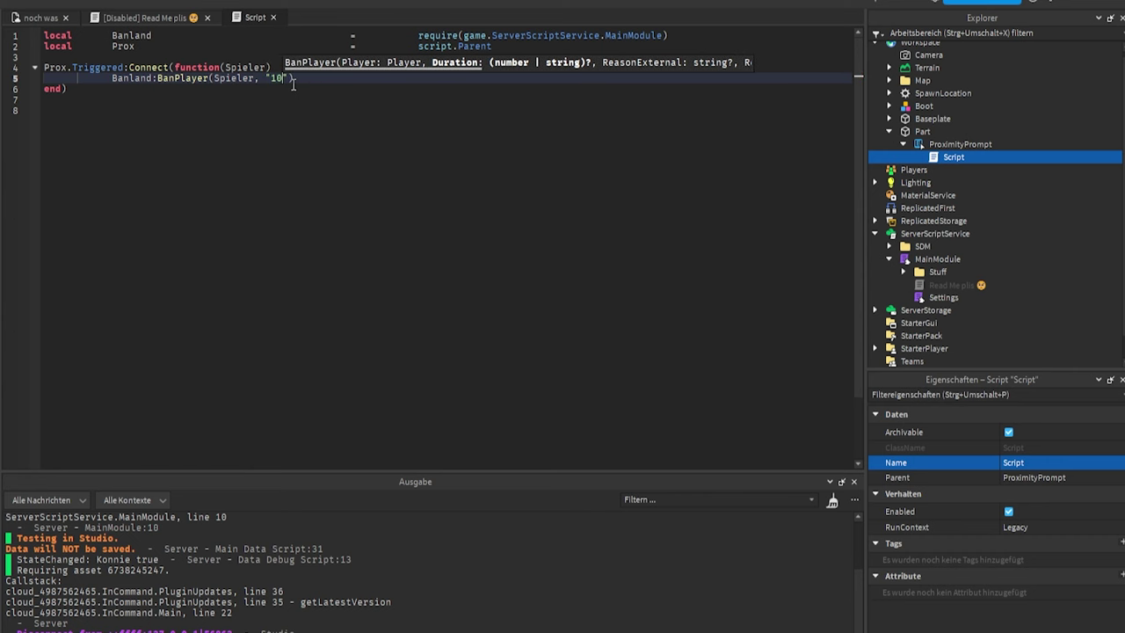
key(BackSpace)
text(h)
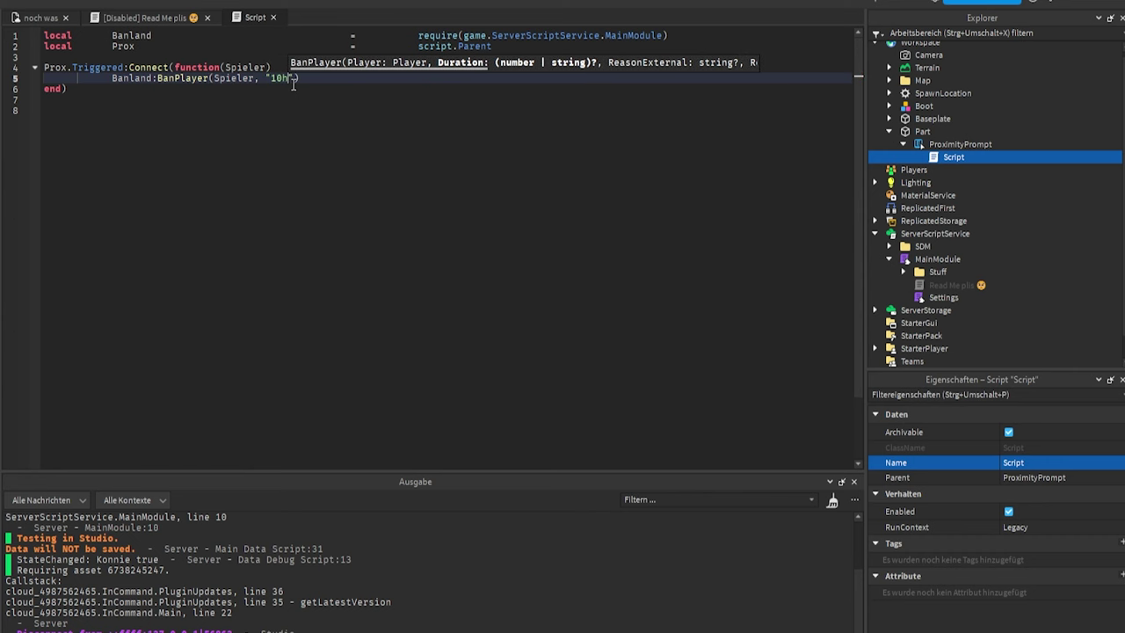
- Add "erfiosefo" as the external reason and "fseffef" as the internal reason in the Banland:BanPlayer call on line 5
text(",)
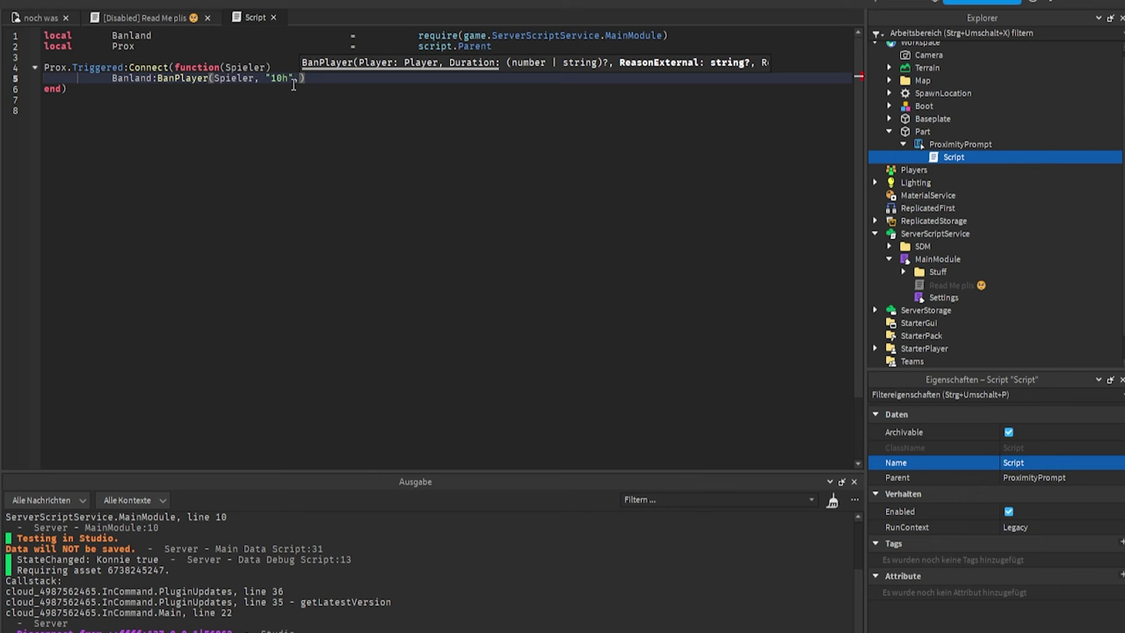
text( "erfiosefo",)
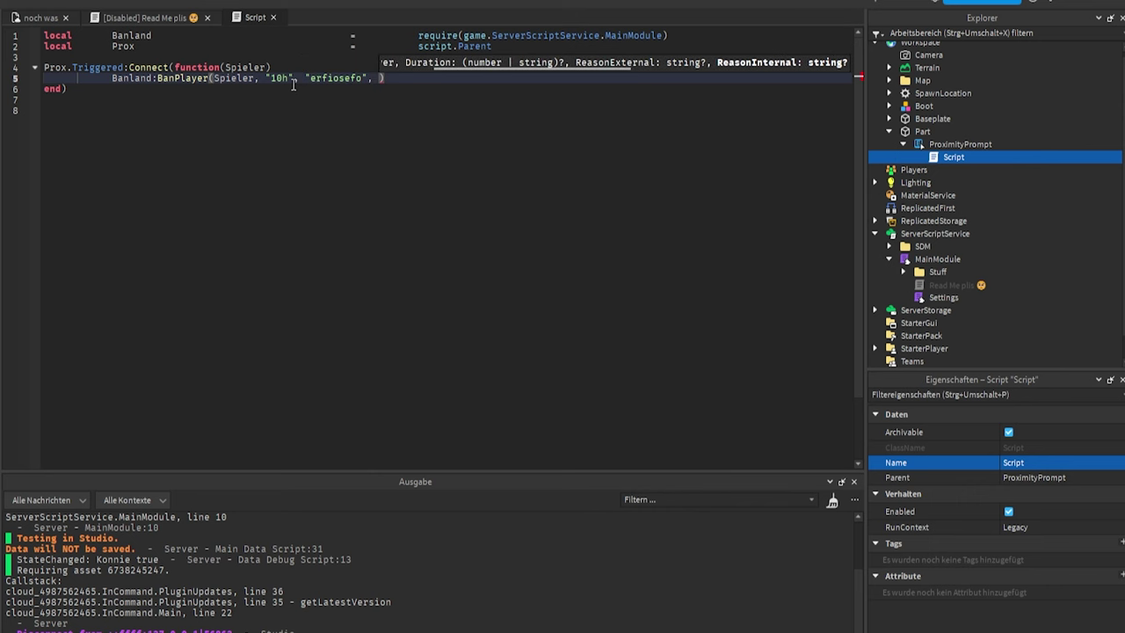
text( "fseffe)
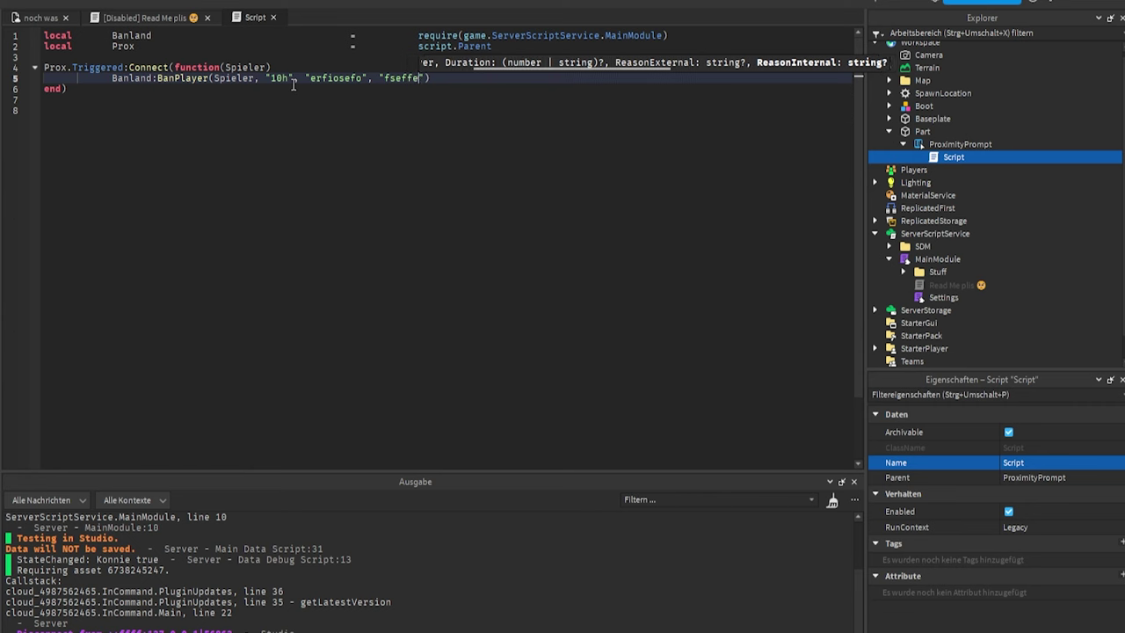
text(f)
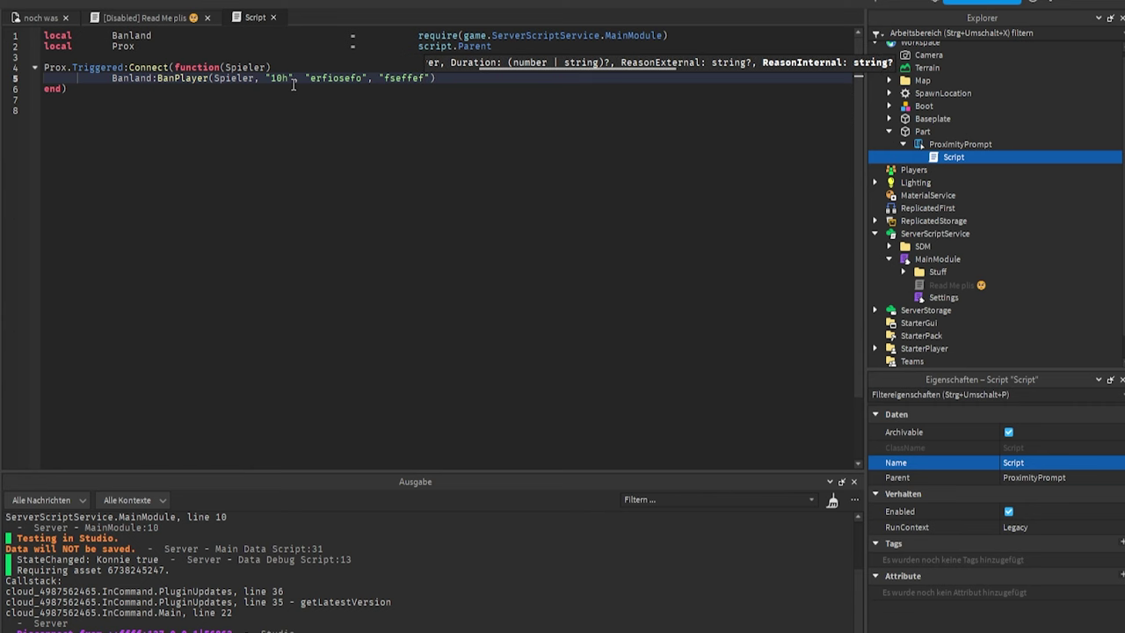
double_click(330, 78)
click(437, 79)
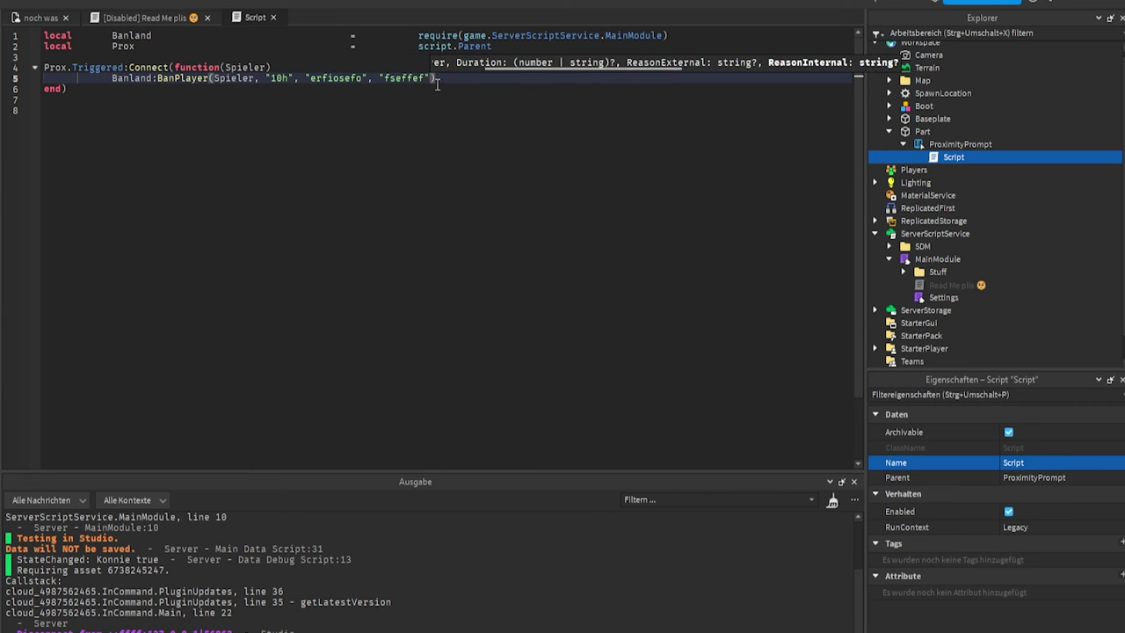
- Append "Anti Cheat" as the responsible moderator, false for buyouts and 2 as the increment factor to the BanPlayer call
text(, ")
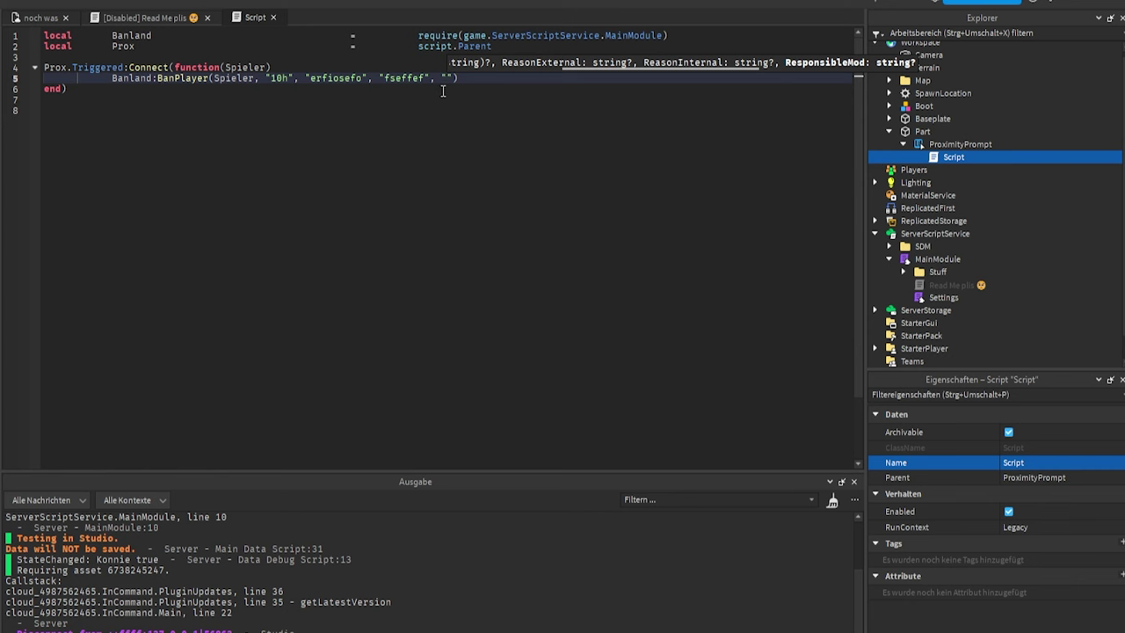
text(Anti Cheat)
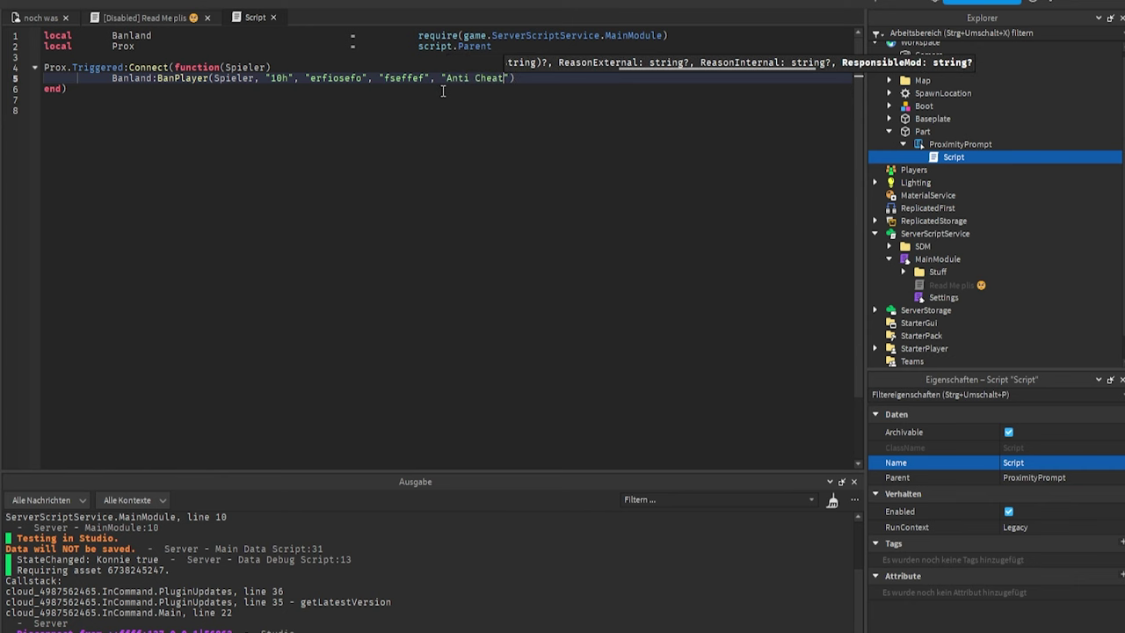
text(",)
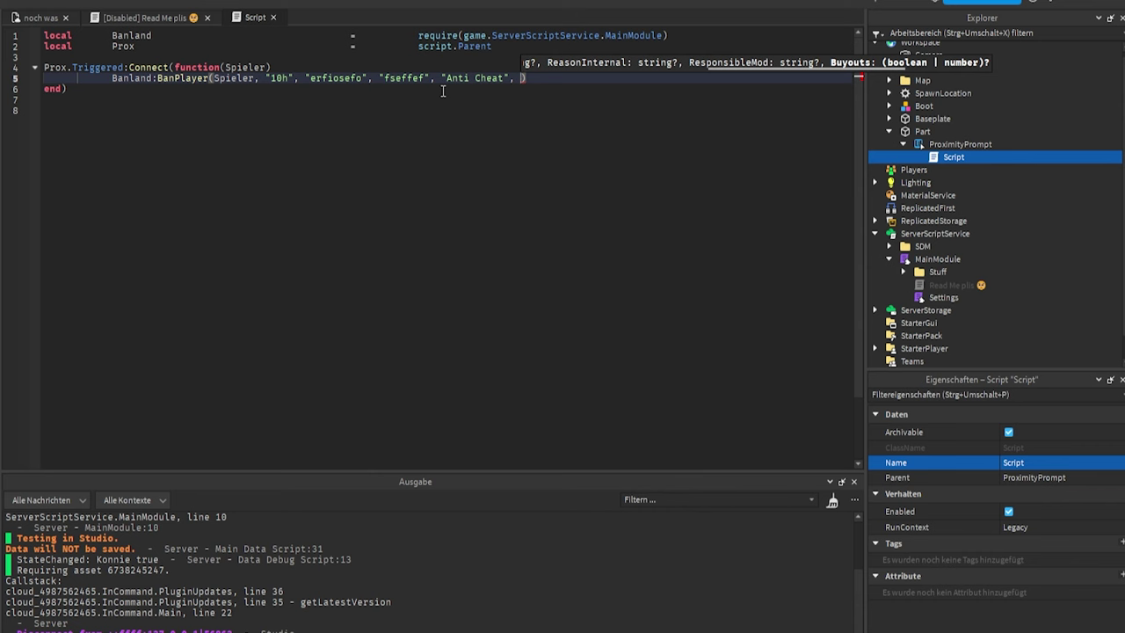
text(false)
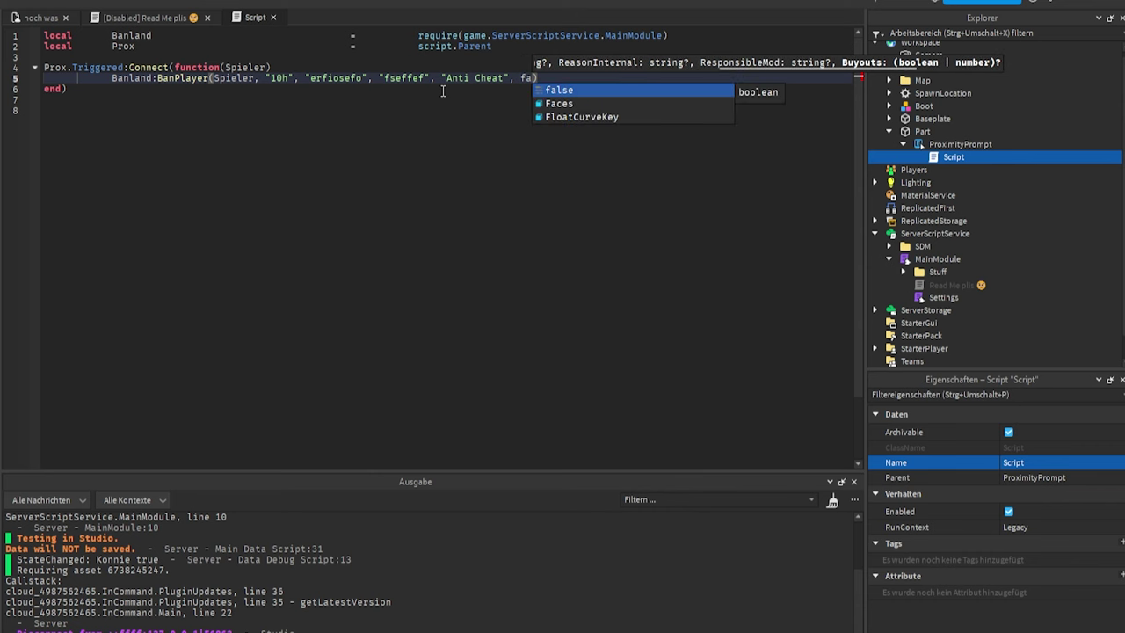
text(,)
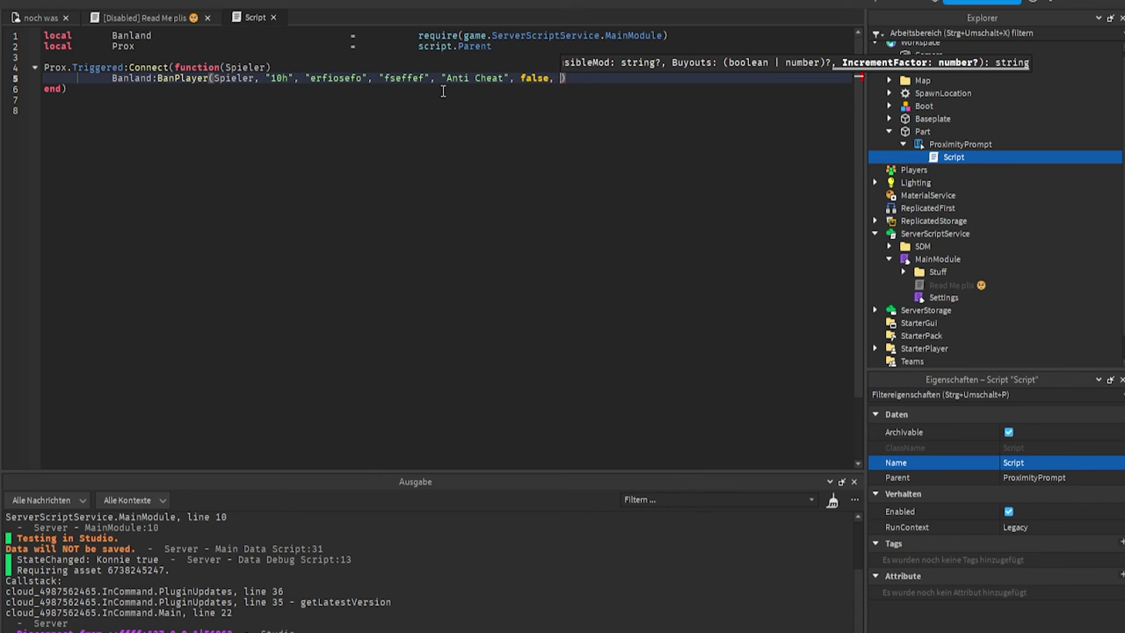
text(2)
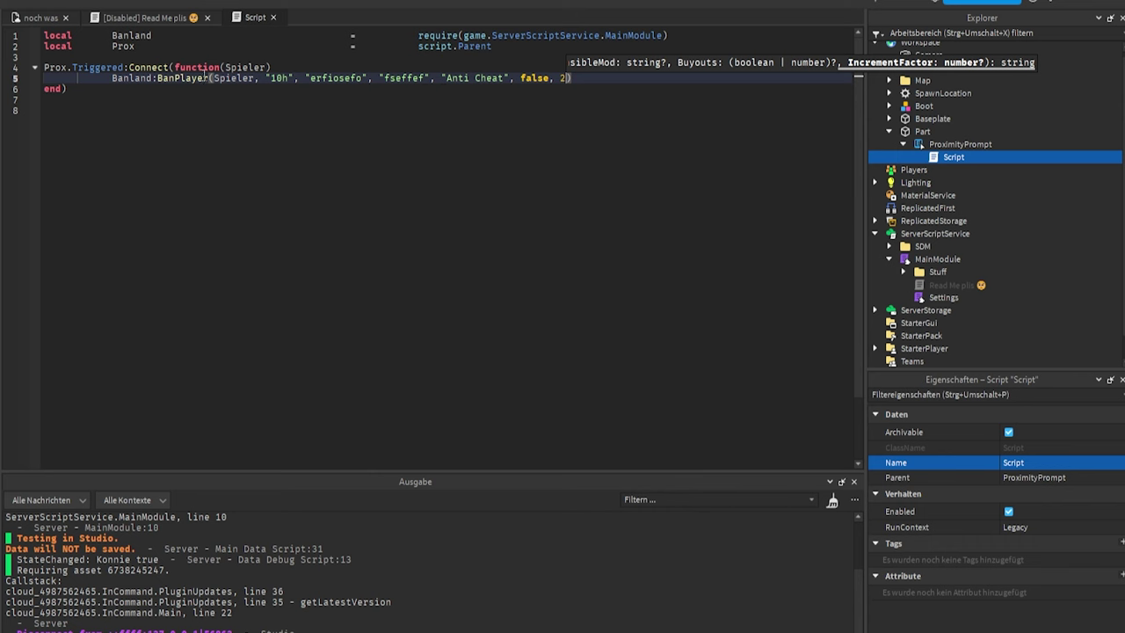
- Remove every argument after Spieler from the BanPlayer call on line 5
drag(254, 78, 566, 74)
key(BackSpace)
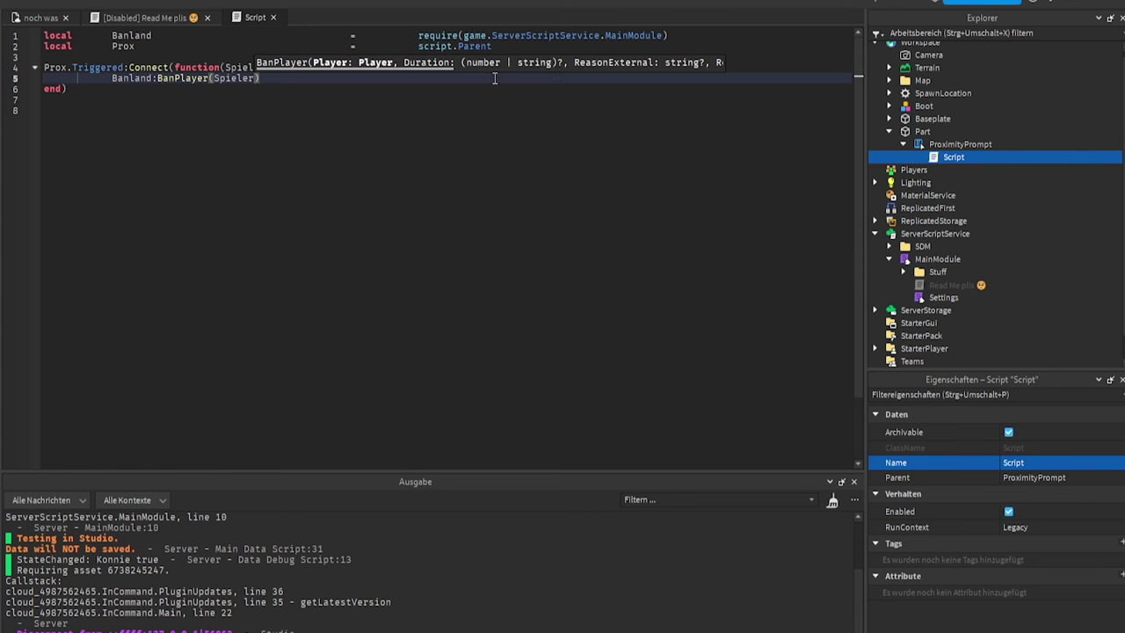
click(357, 87)
click(295, 81)
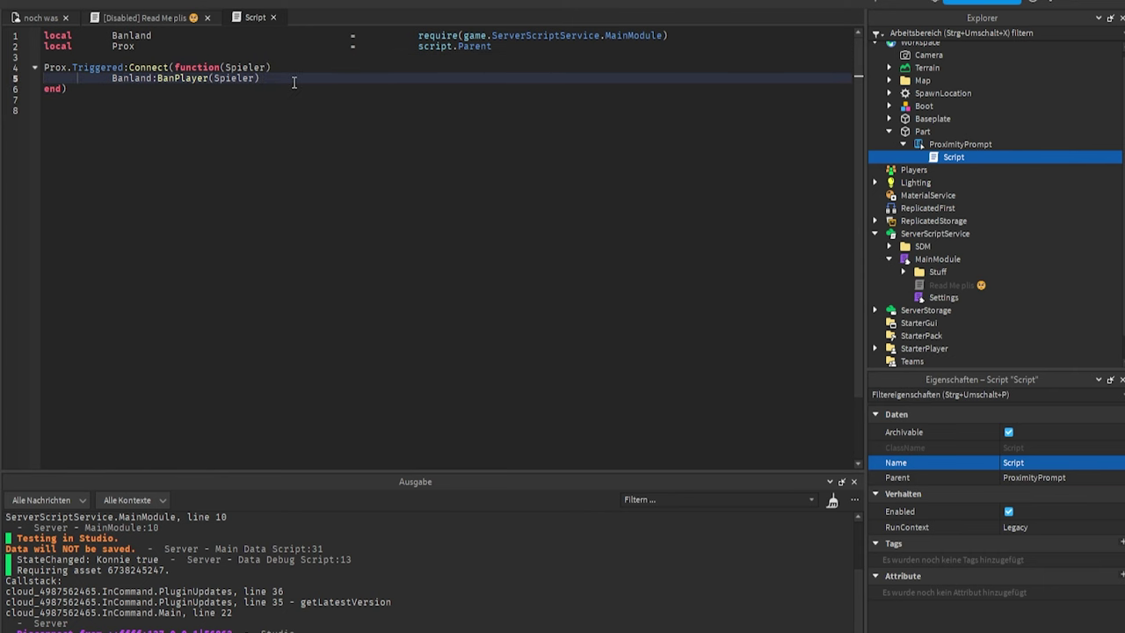
- Reduce line 5 to "Banland:" and examine the signatures of the suggested methods, from RemoveRecord through PermbanPlayer
drag(281, 74, 154, 79)
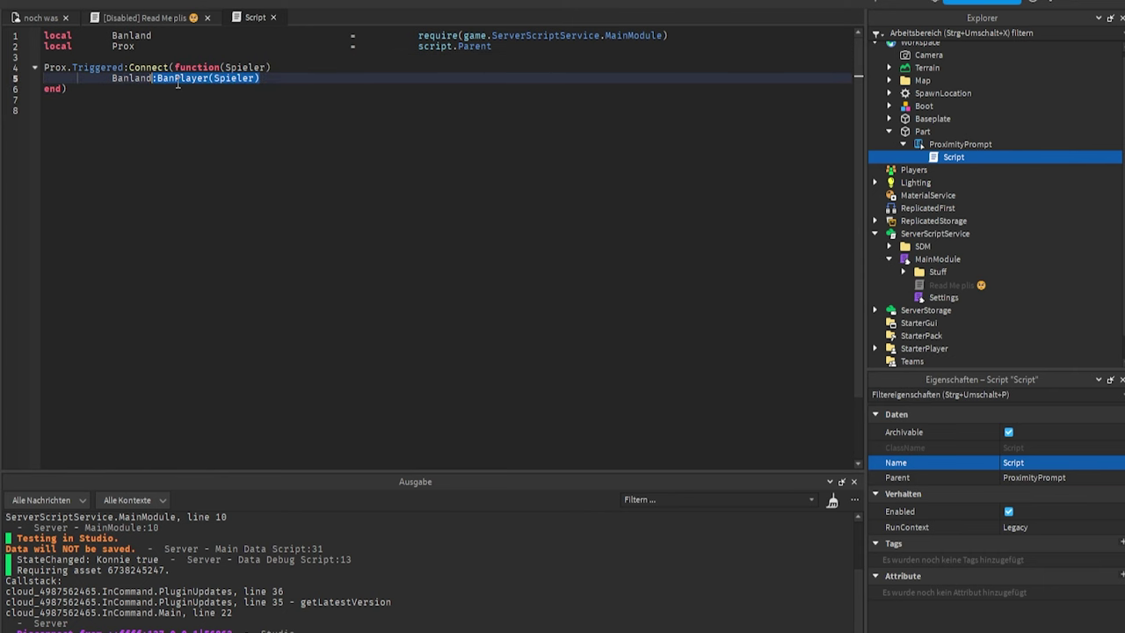
text(:)
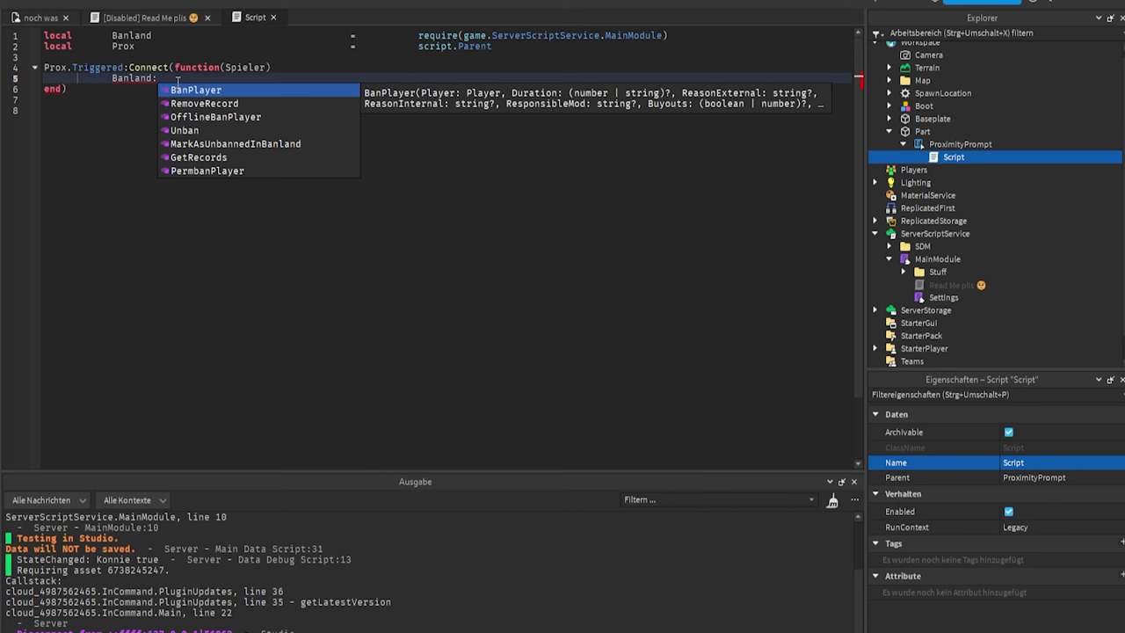
key(Down)
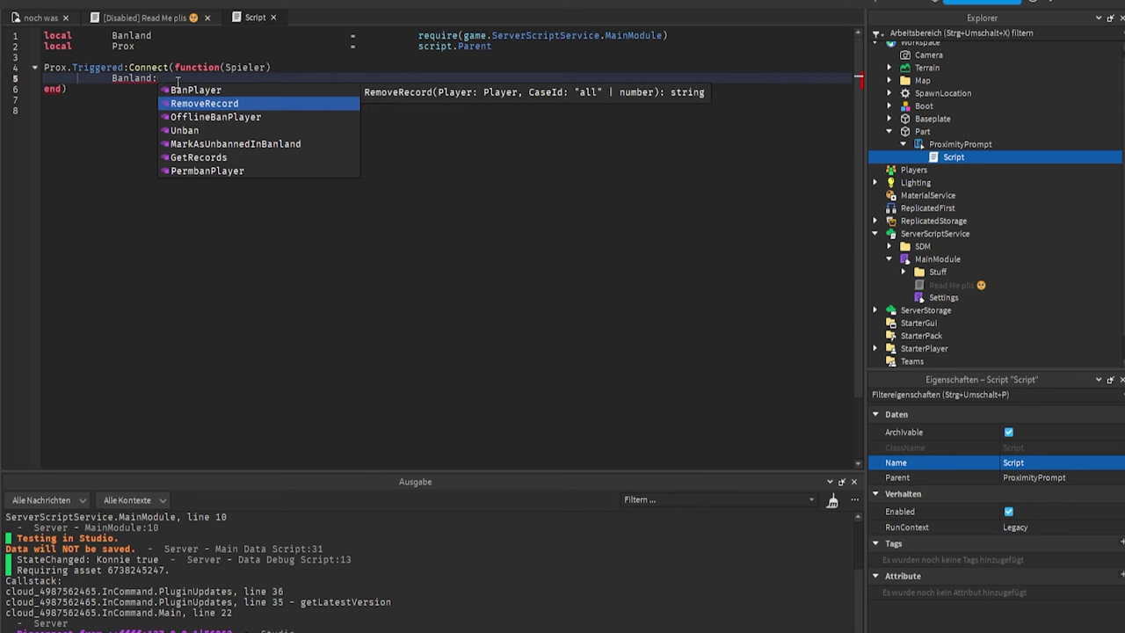
key(Down)
key(Down)
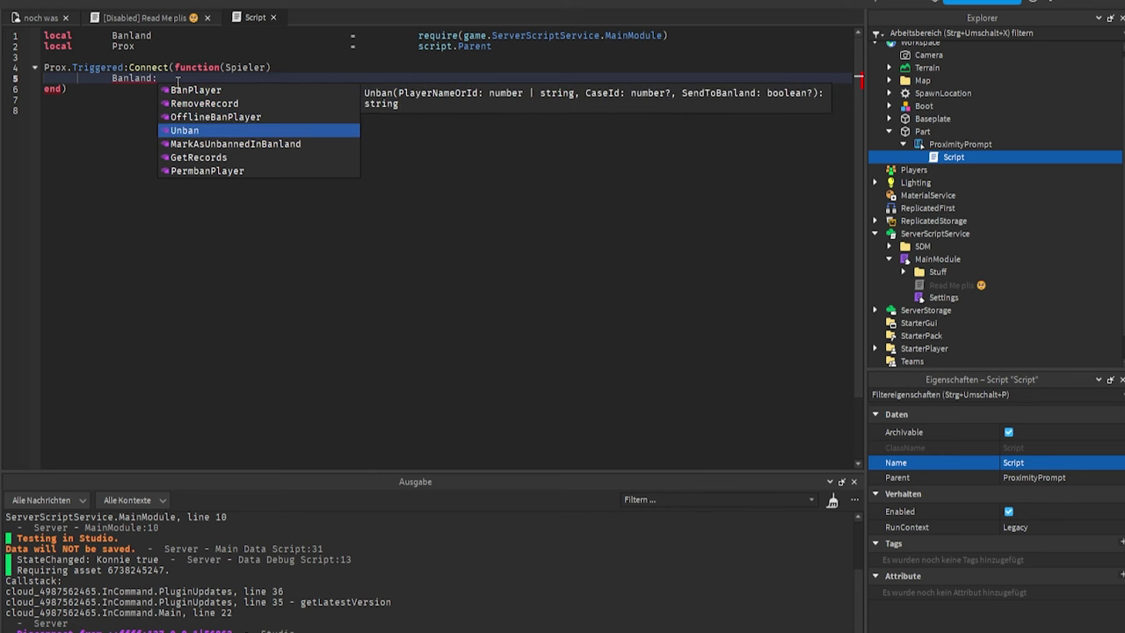
key(Down)
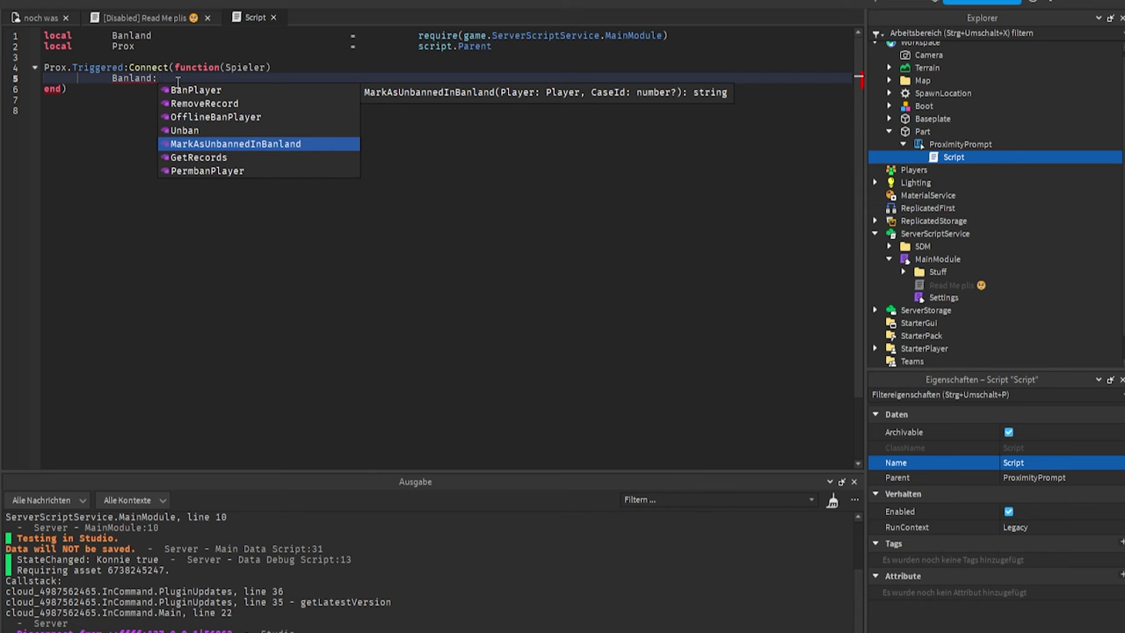
key(Down)
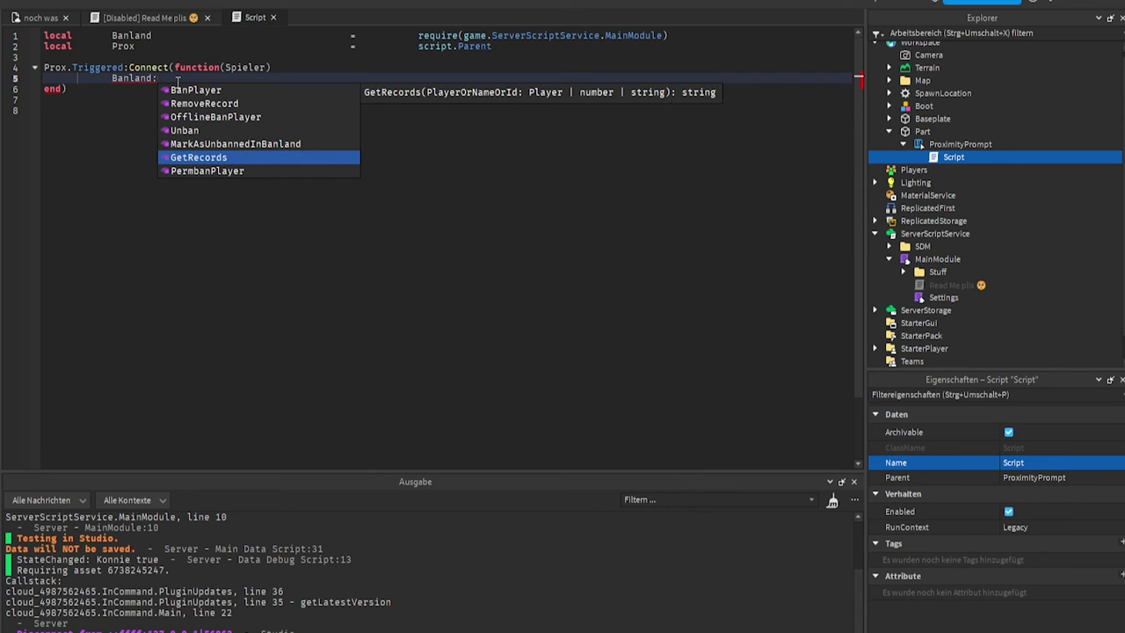
key(Down)
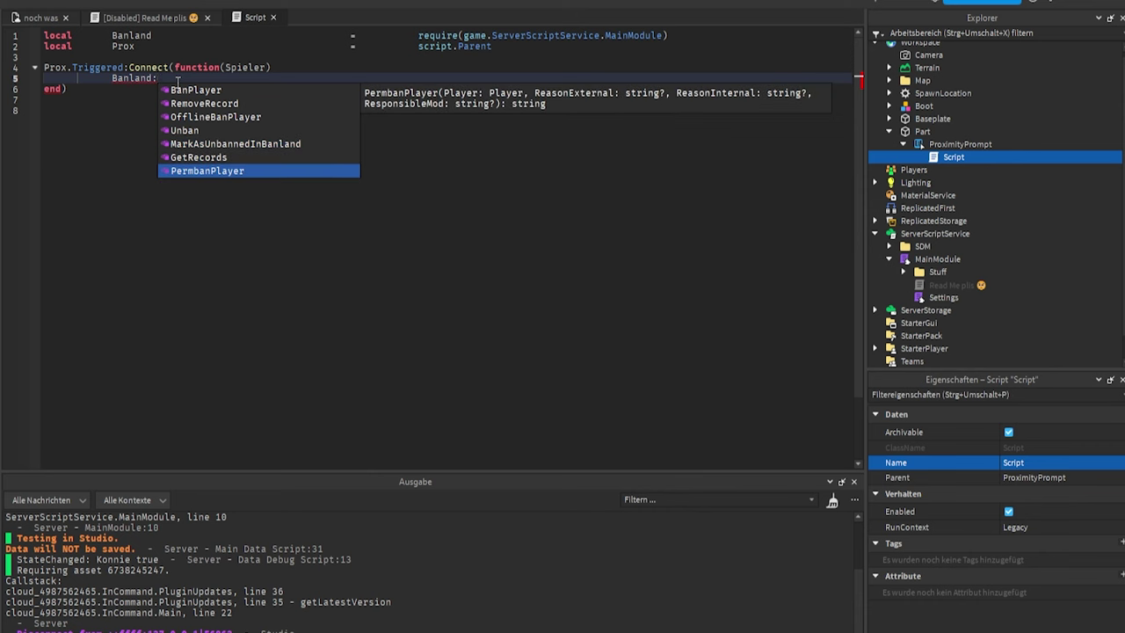
key(Down)
- Replace the colon after Banland with a dot and examine the module's suggested properties, such as Owner and IsStudio
key(BackSpace)
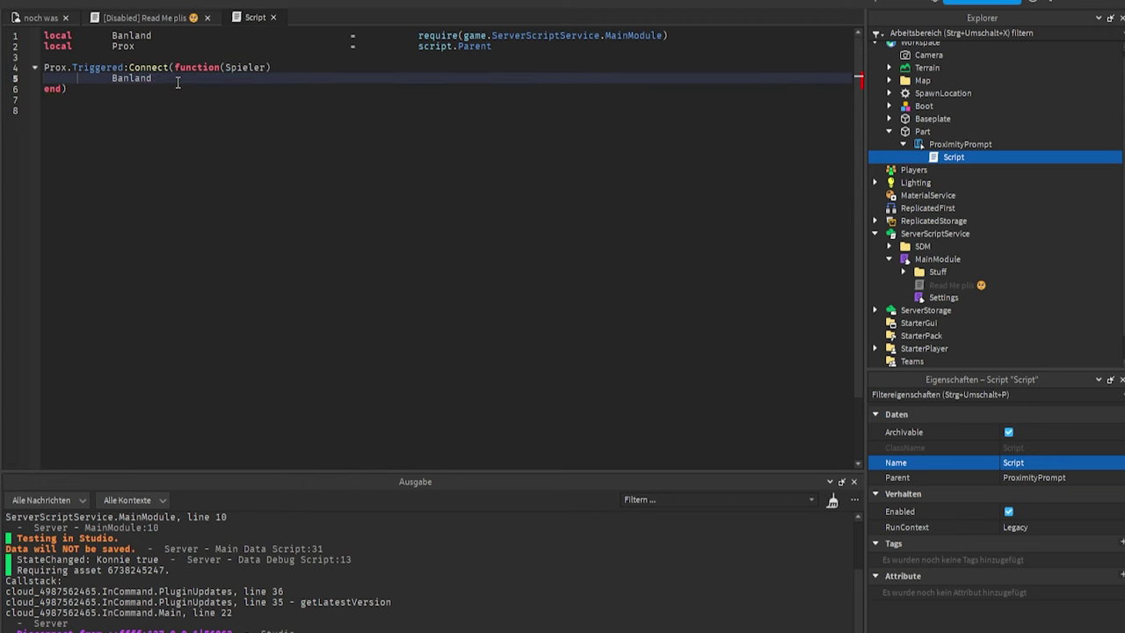
text(.)
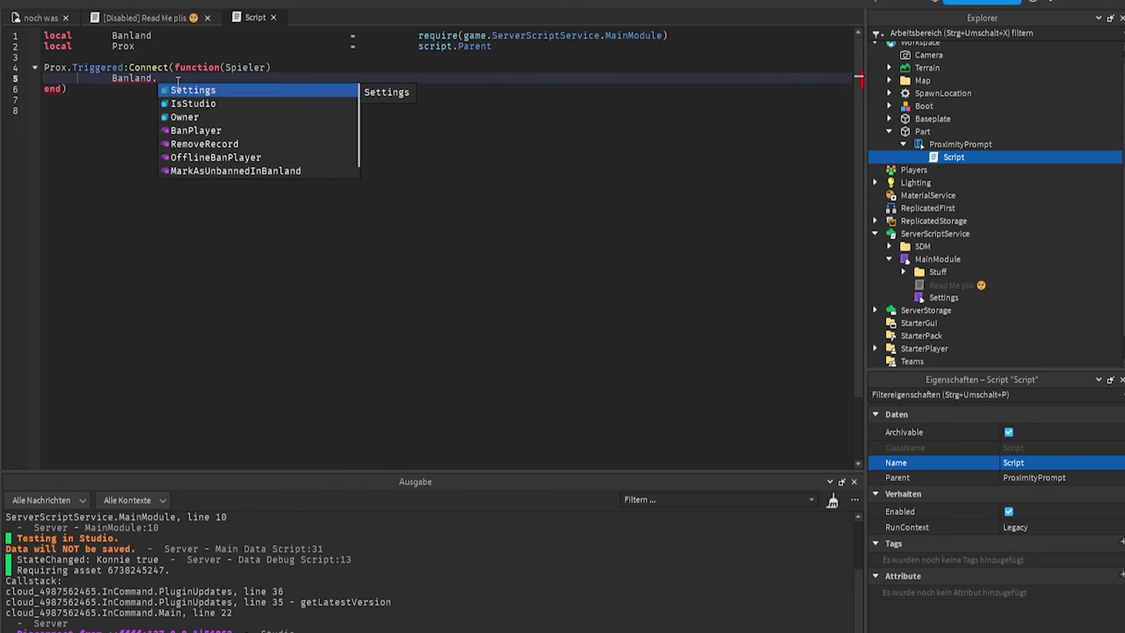
key(Down)
key(Down)
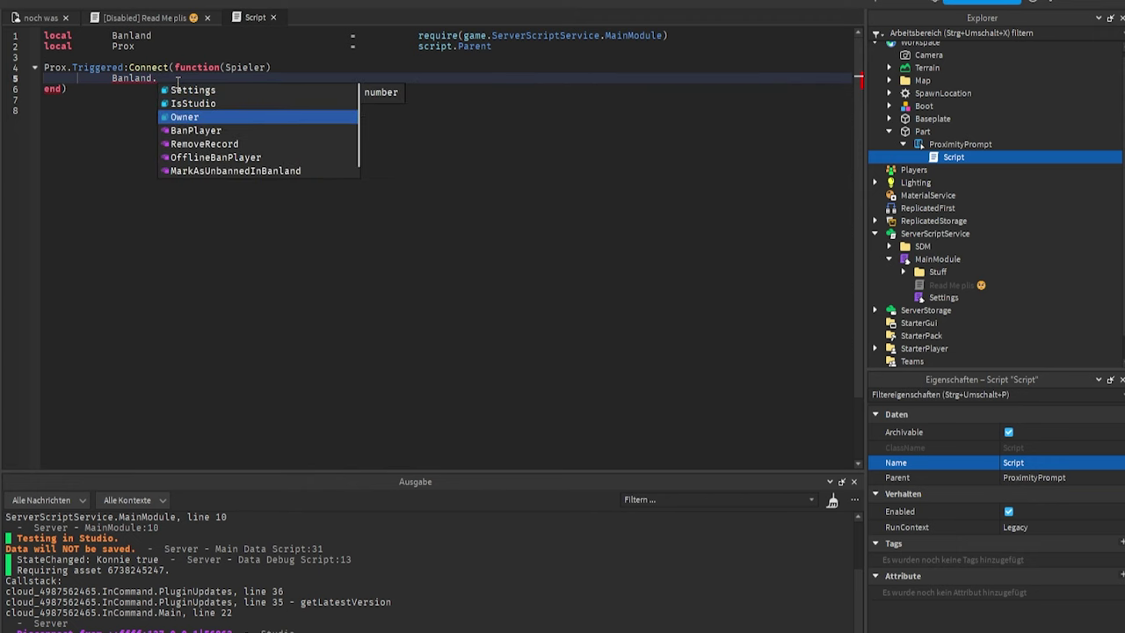
key(Up)
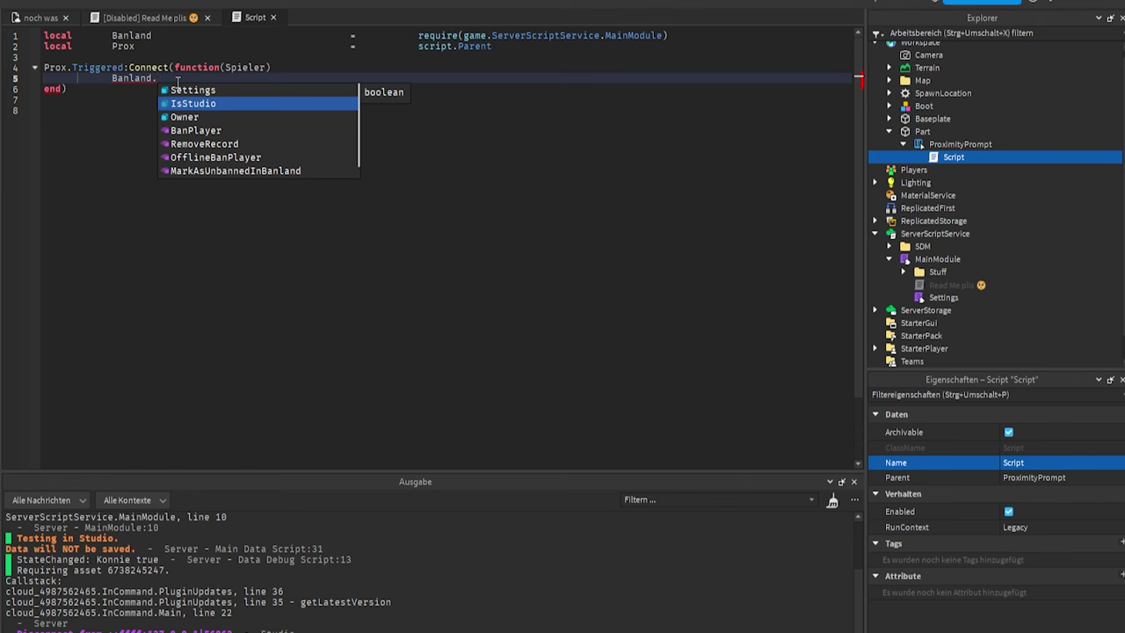
key(Up)
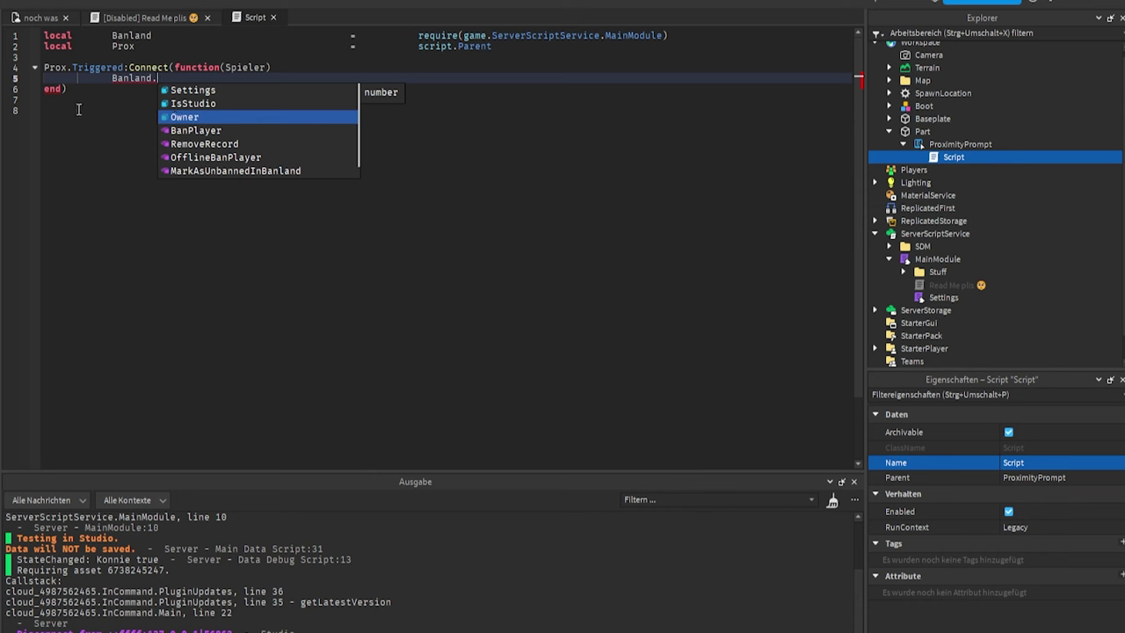
scroll(218, 146, down, 1)
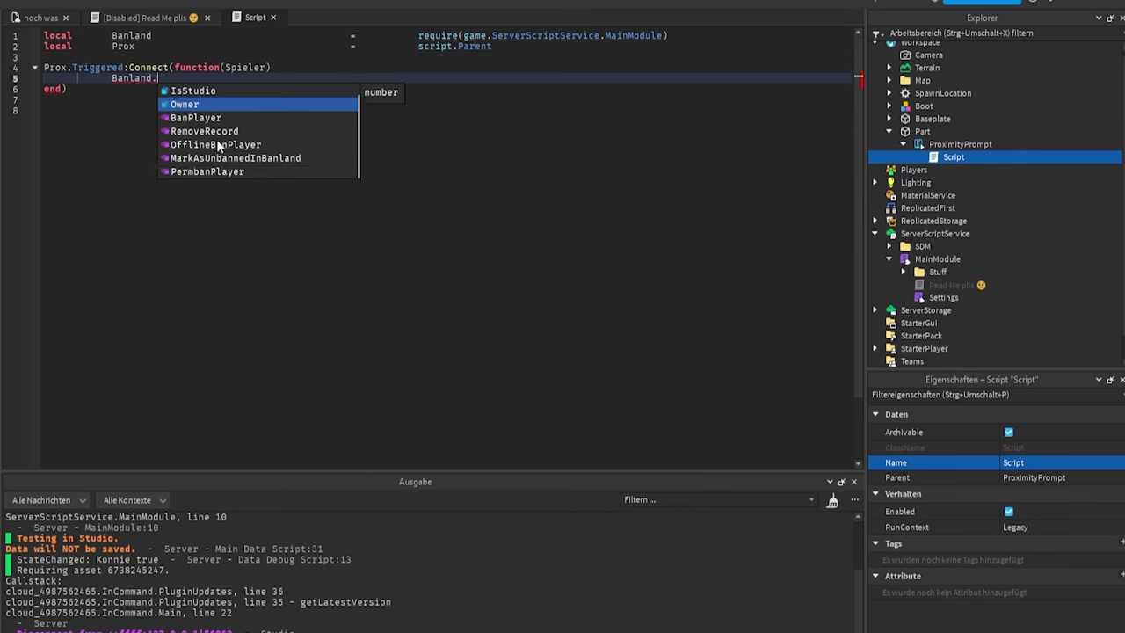
scroll(218, 146, up, 1)
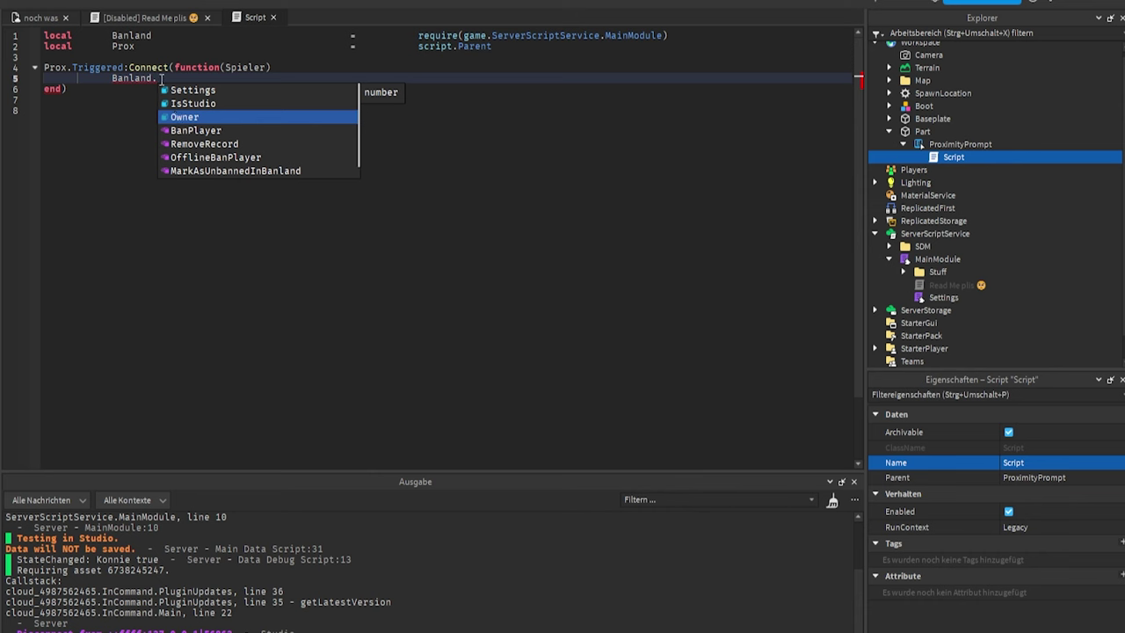
- Rewrite line 5 as Banland:BanPlayer(Spieler), replacing the dot after Banland with a colon
drag(158, 79, 110, 78)
click(200, 80)
key(BackSpace)
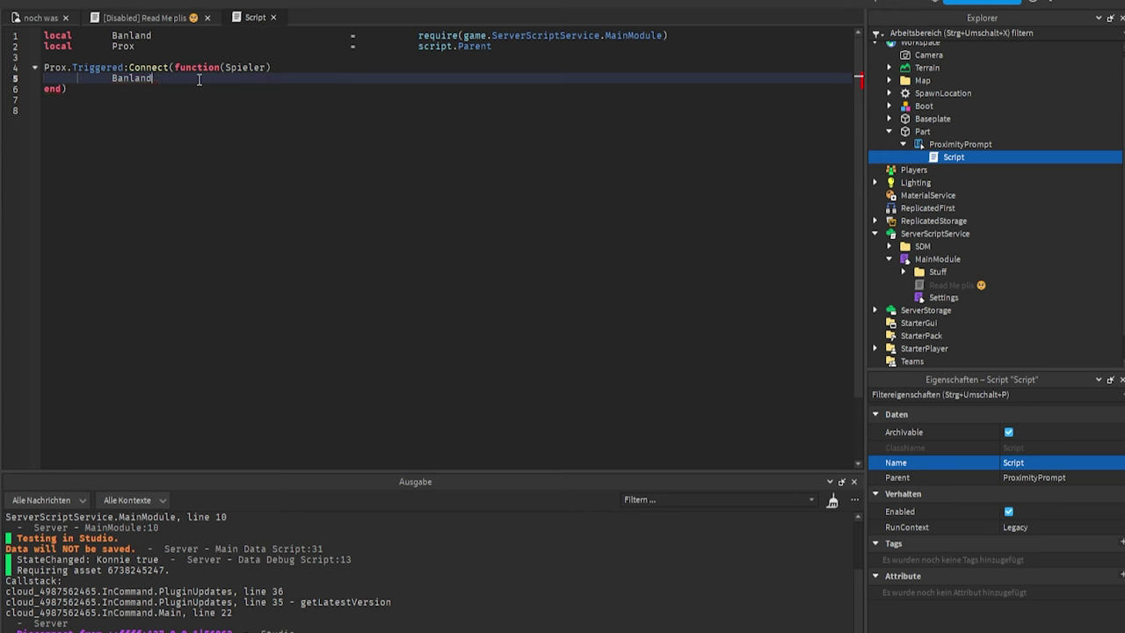
text(:)
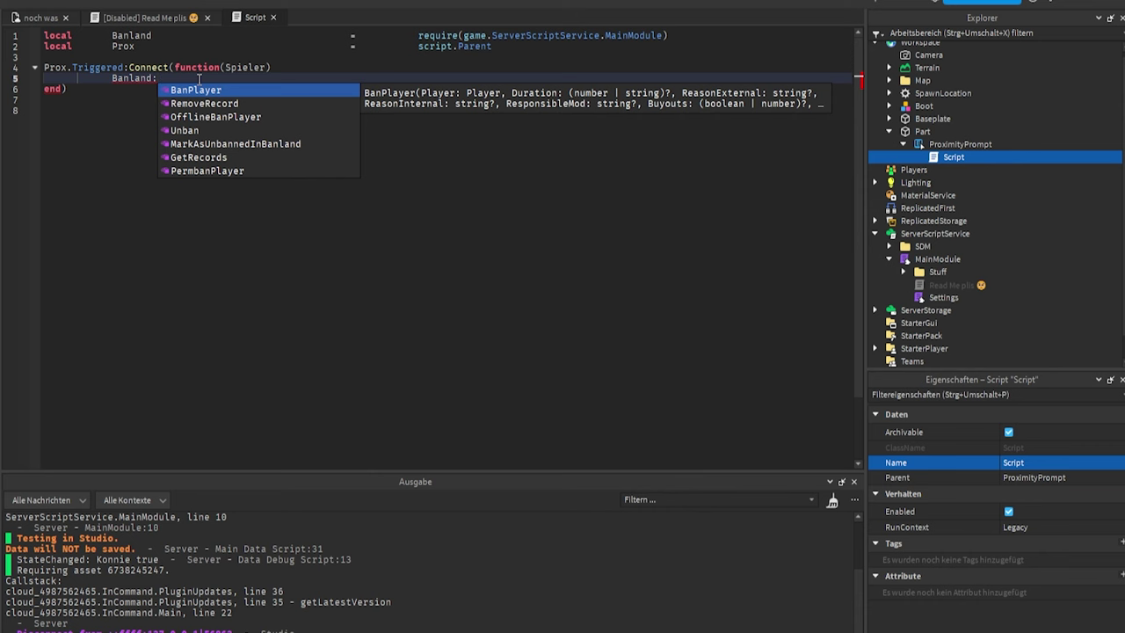
key(Tab)
text(S)
key(Tab)
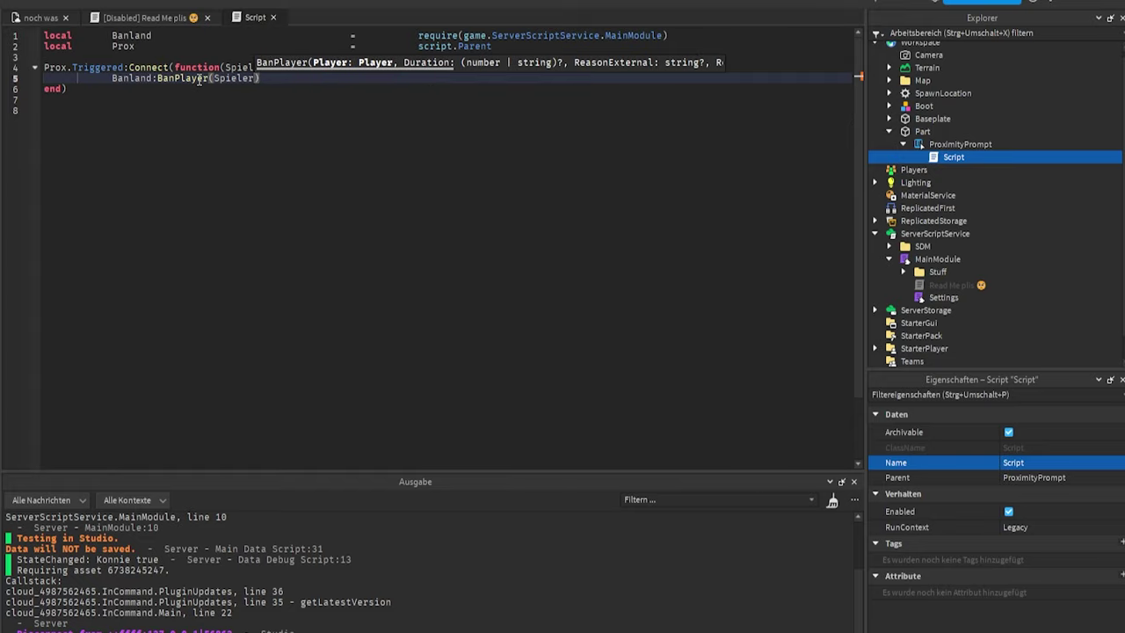
- Playtest the place by walking the character to the small grey Part and triggering its ProximityPrompt, and stop the test
key(F5)
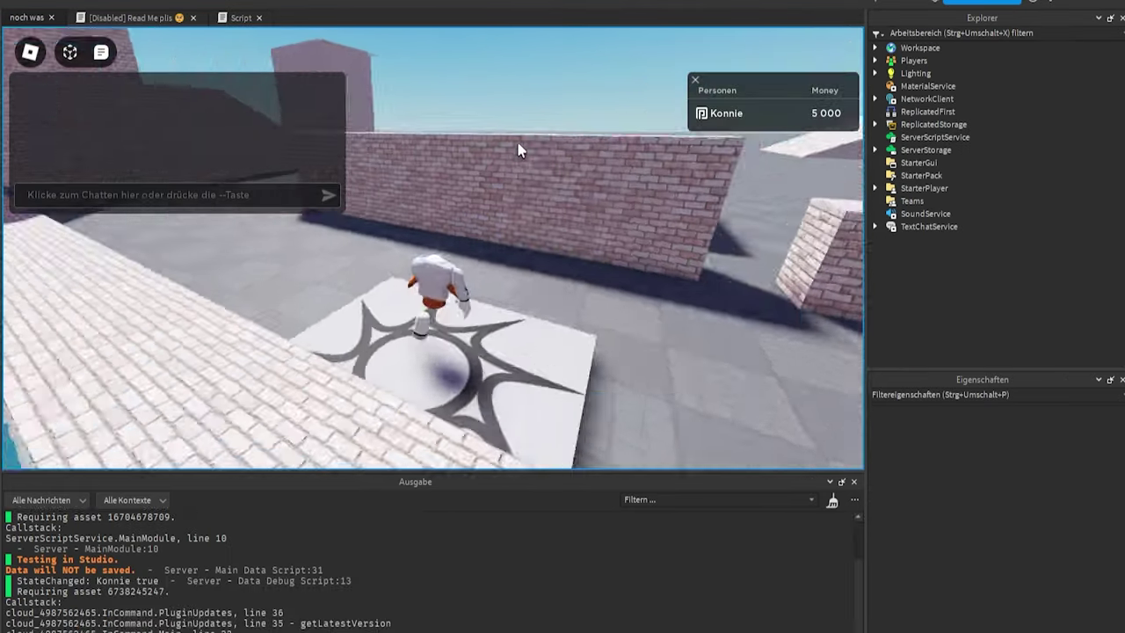
key(w)
key(space)
key(w)
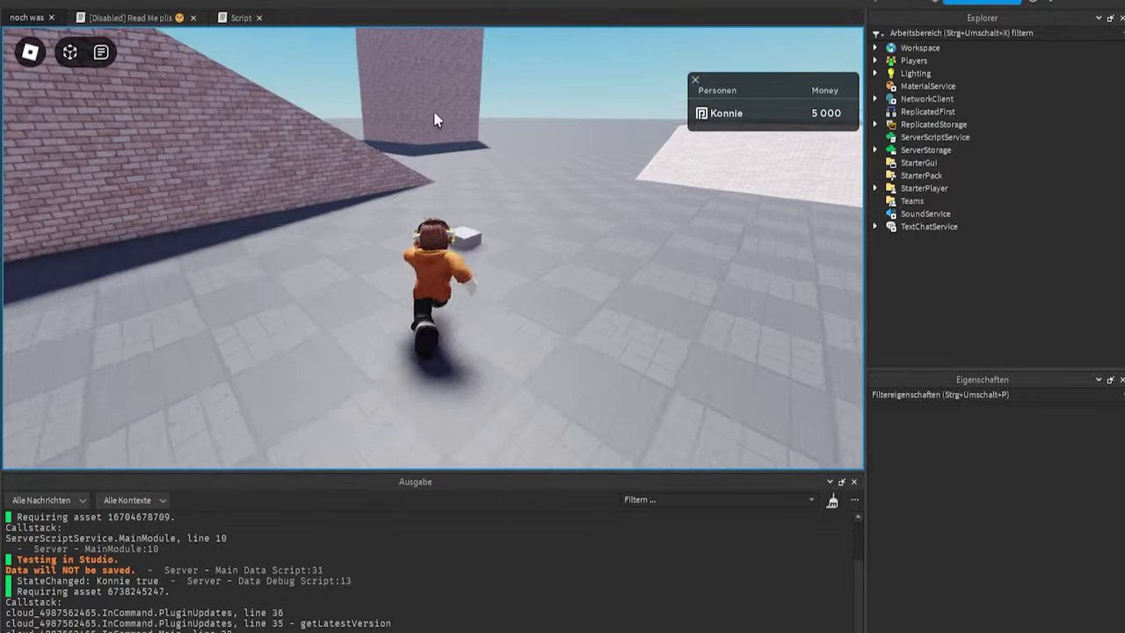
key(e)
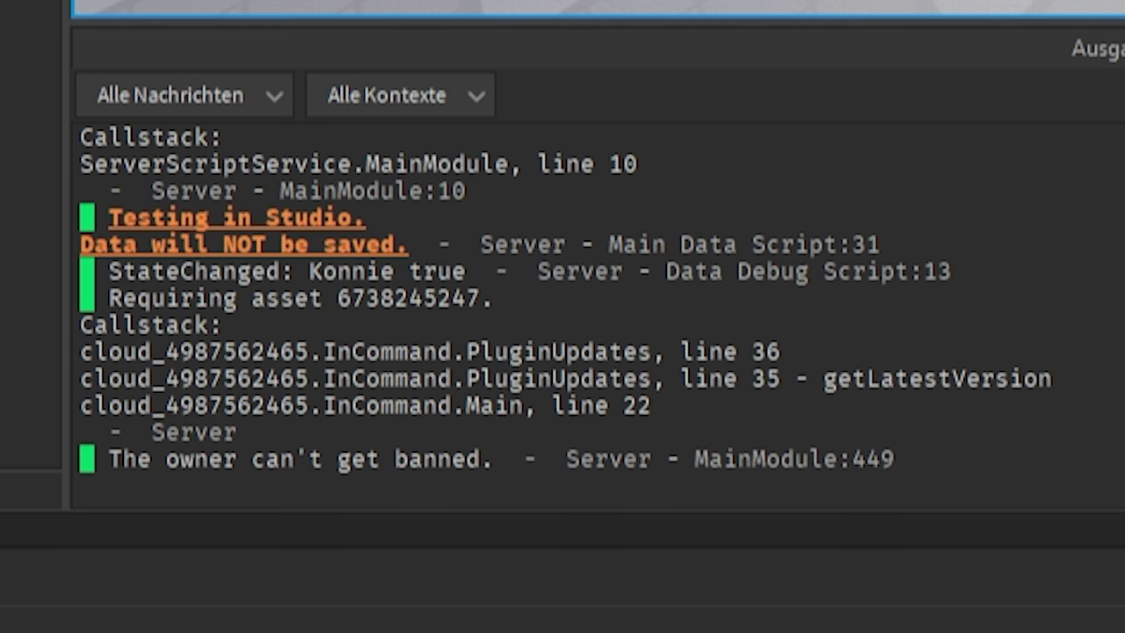
key(shift+F5)
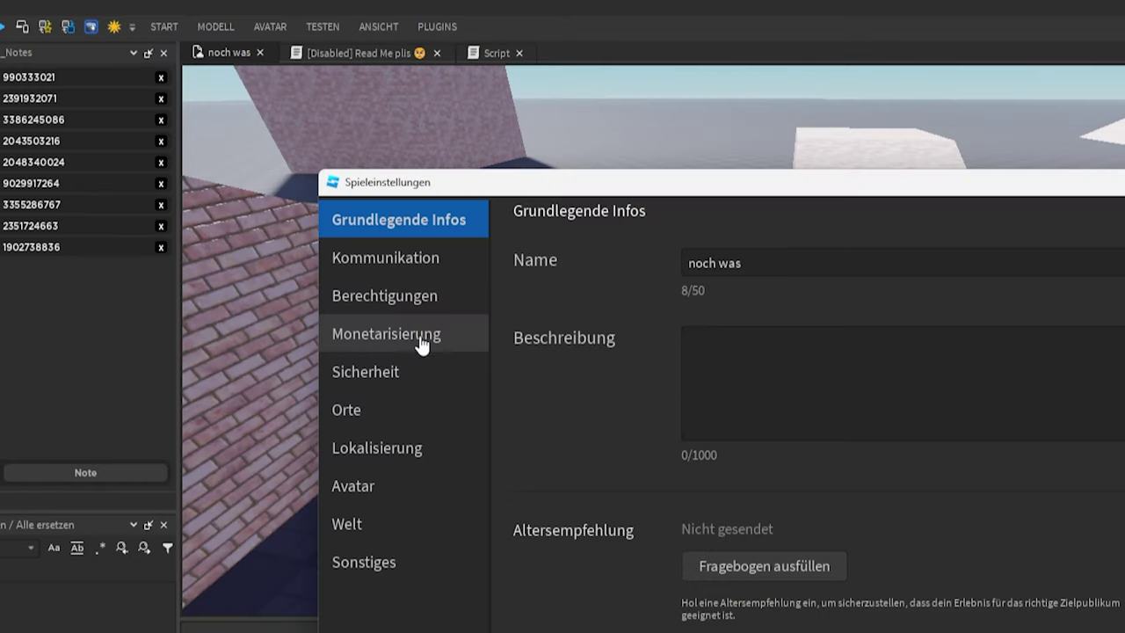
- Show the Berechtigungen page of the Spieleinstellungen with the game's playability options
click(422, 339)
click(194, 174)
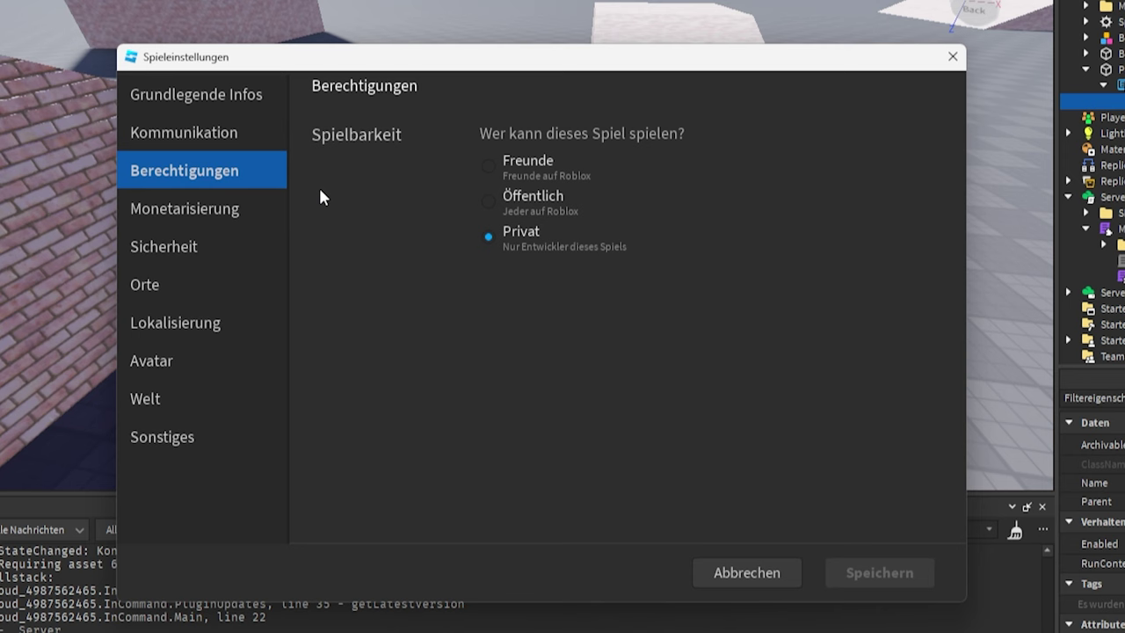
- Set the game's playability to Öffentlich and save the game settings
click(490, 201)
click(875, 574)
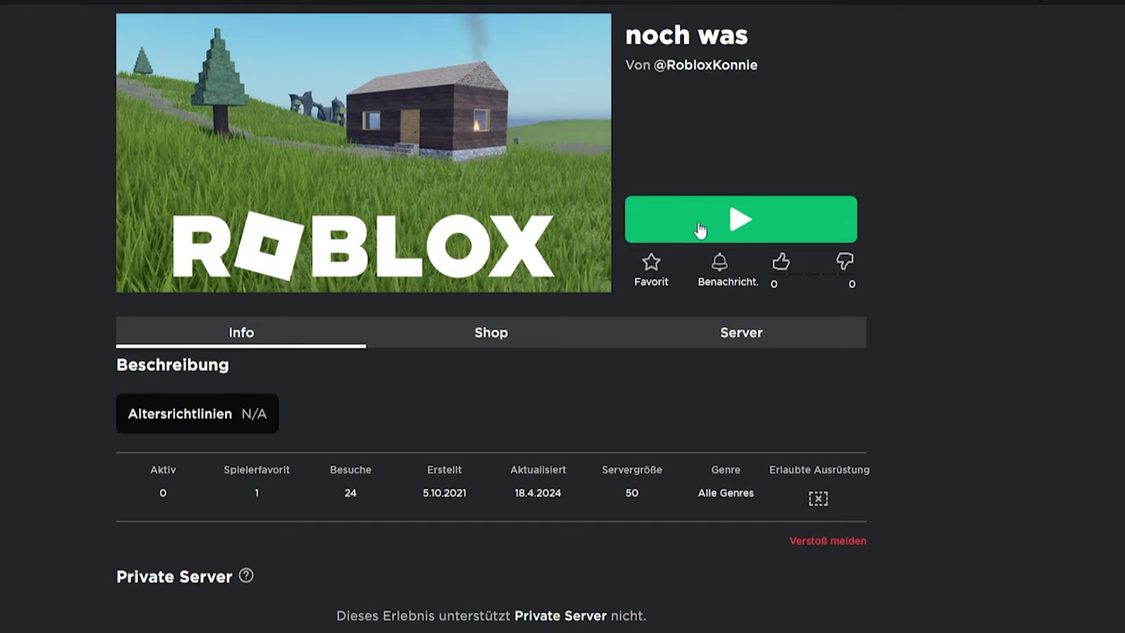
- Switch to the Roblox page of noch was, launch the experience, walk to the small grey Part and trigger its ProximityPrompt
click(701, 226)
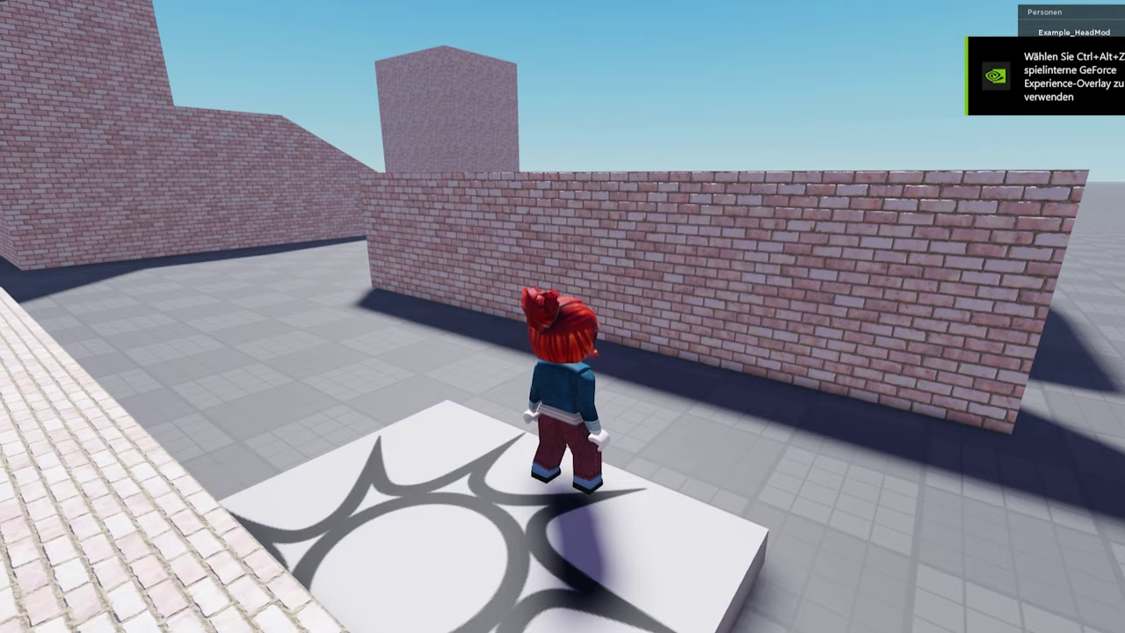
key(w)
key(w)
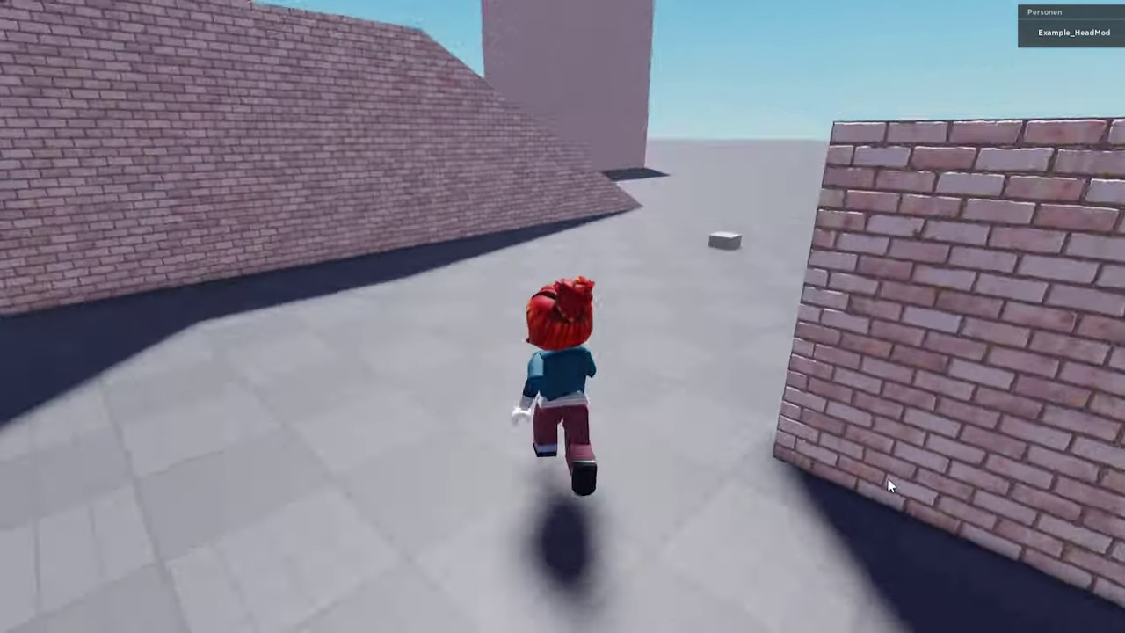
key(w)
key(e)
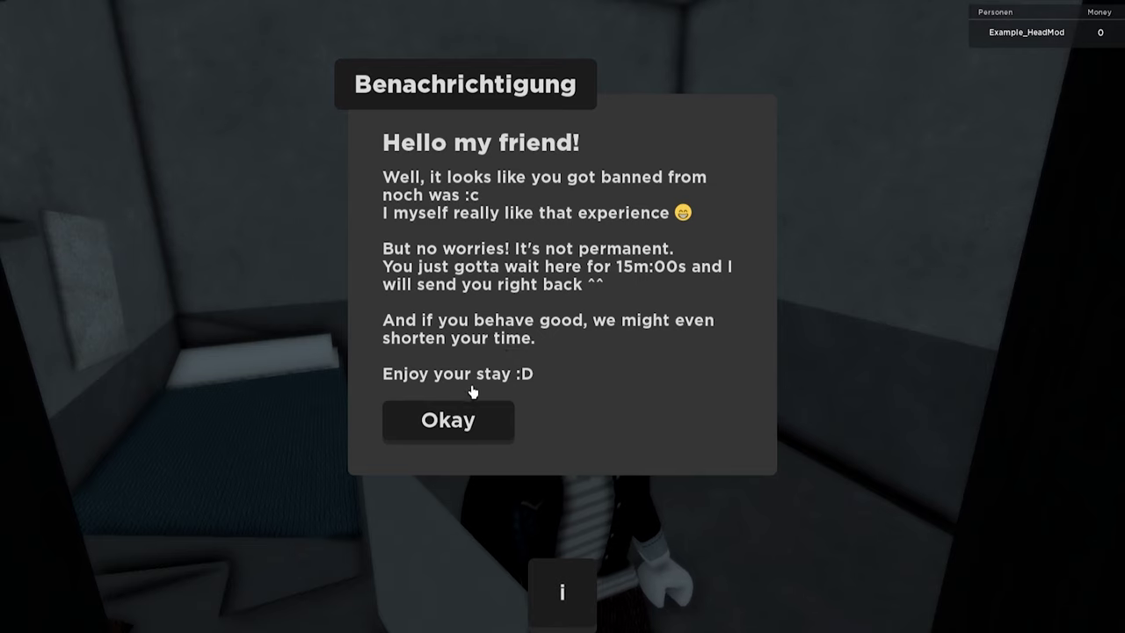
- Dismiss the ban notice and examine the noch was entry in the Strafregister, including its remaining sentence and Freikaufen options
click(454, 422)
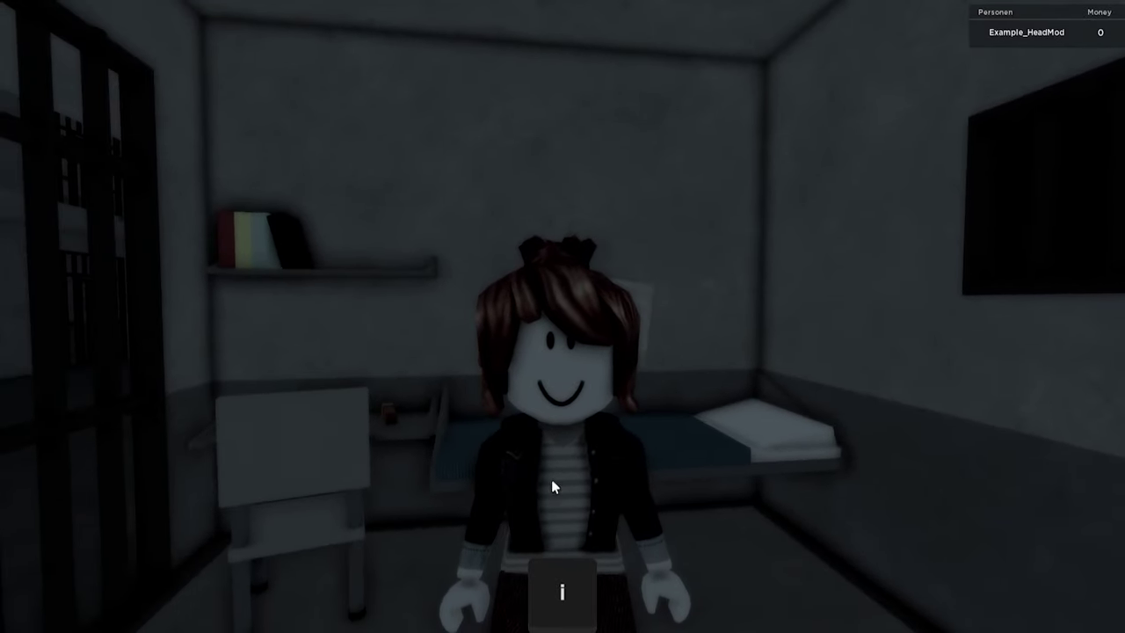
click(562, 594)
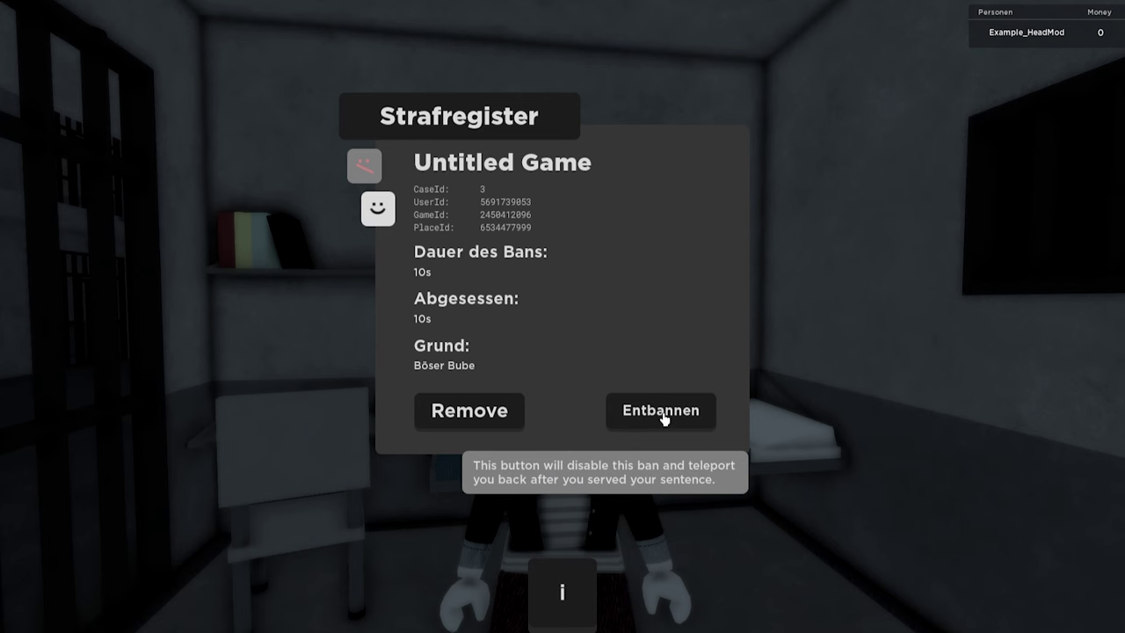
click(364, 175)
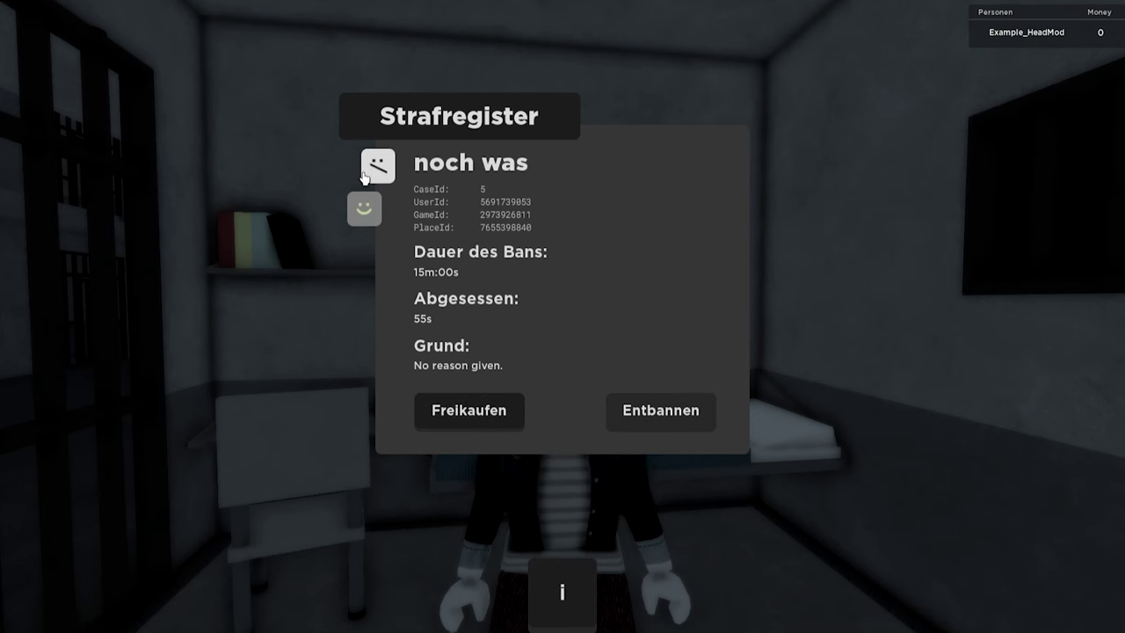
click(443, 306)
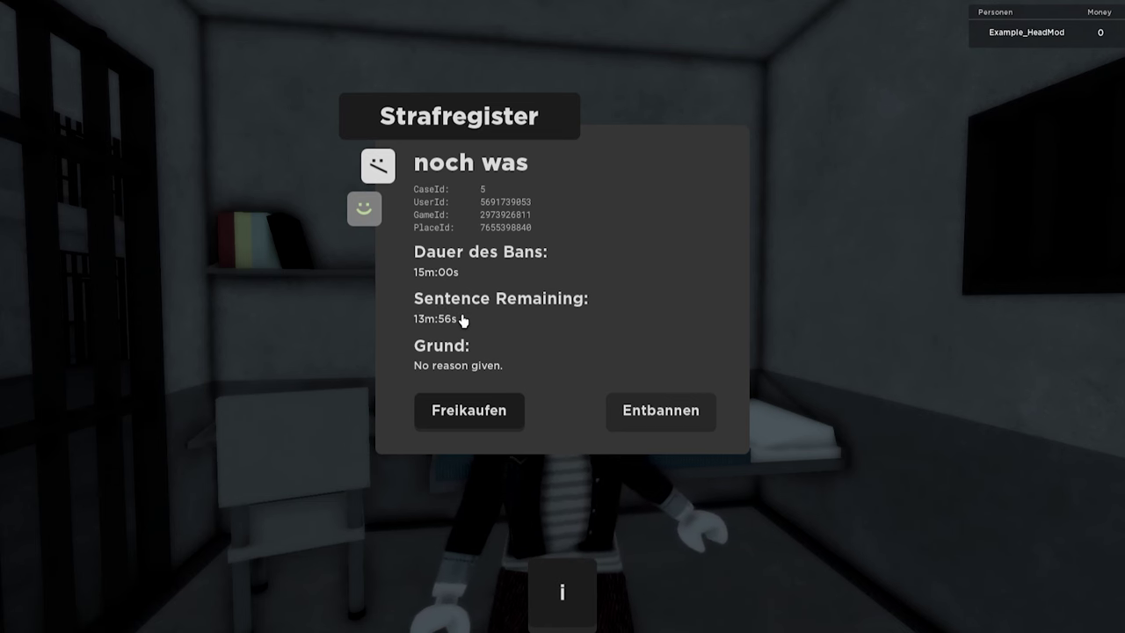
click(464, 406)
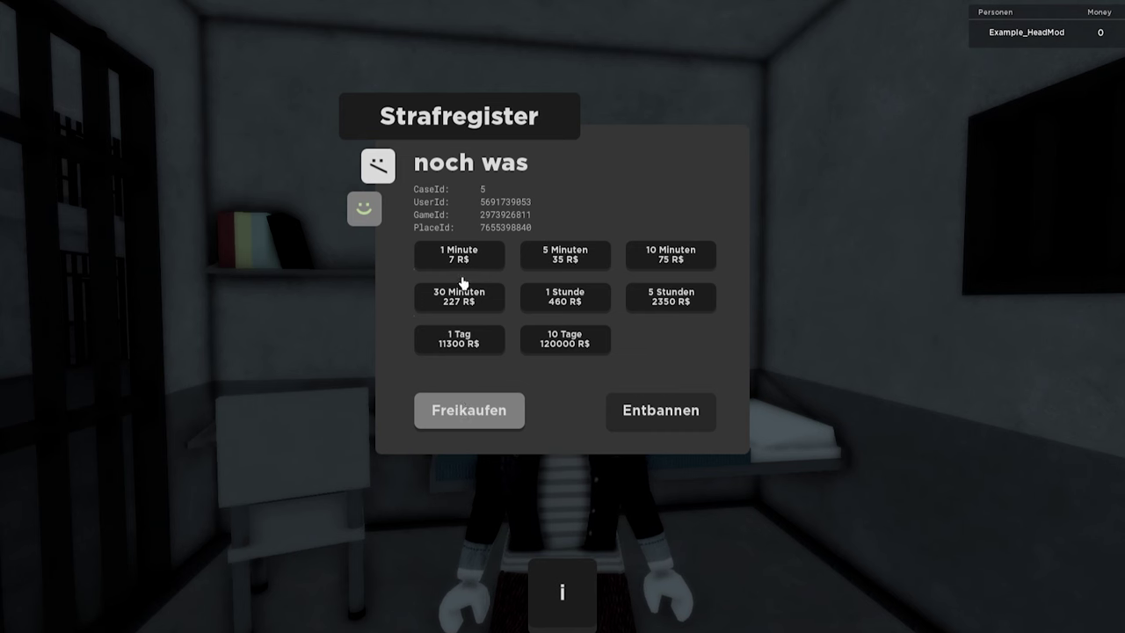